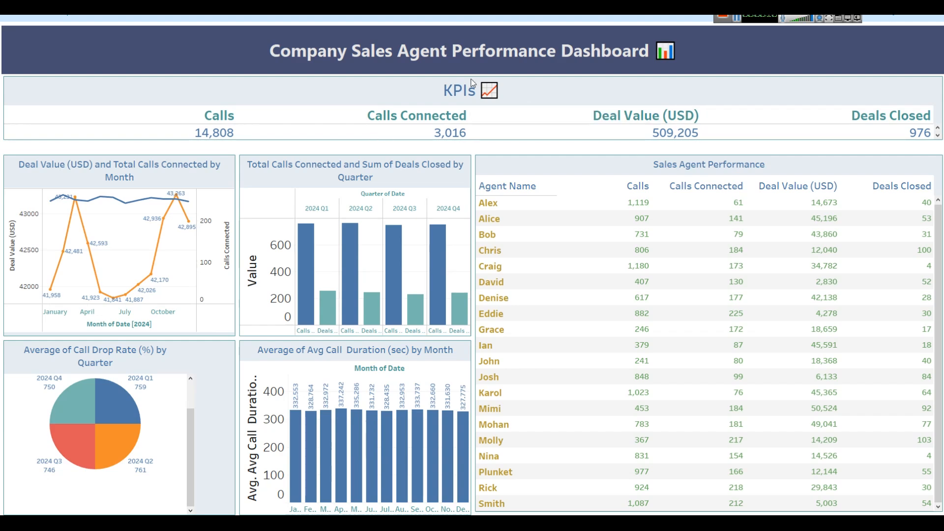
# Examine the KPIs, charts and agent table of the finished sales dashboard in presentation mode, and leave that mode
pyautogui.click(209, 133)
pyautogui.click(209, 133)
pyautogui.moveTo(125, 209)
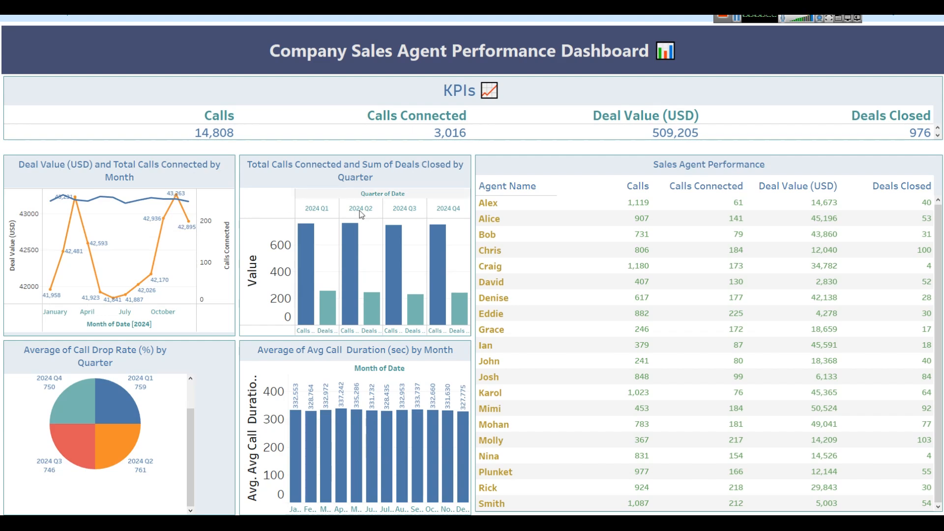
pyautogui.moveTo(104, 411)
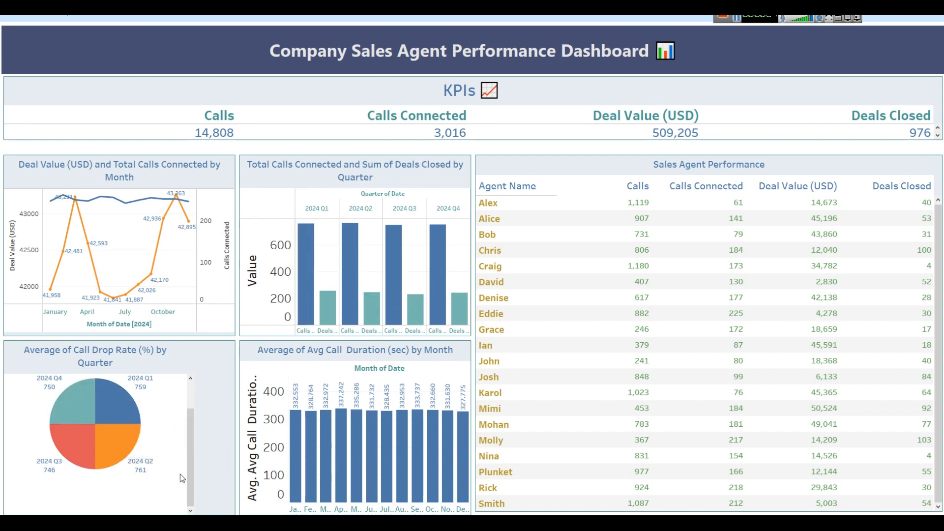
pyautogui.moveTo(192, 450); pyautogui.dragTo(190, 441)
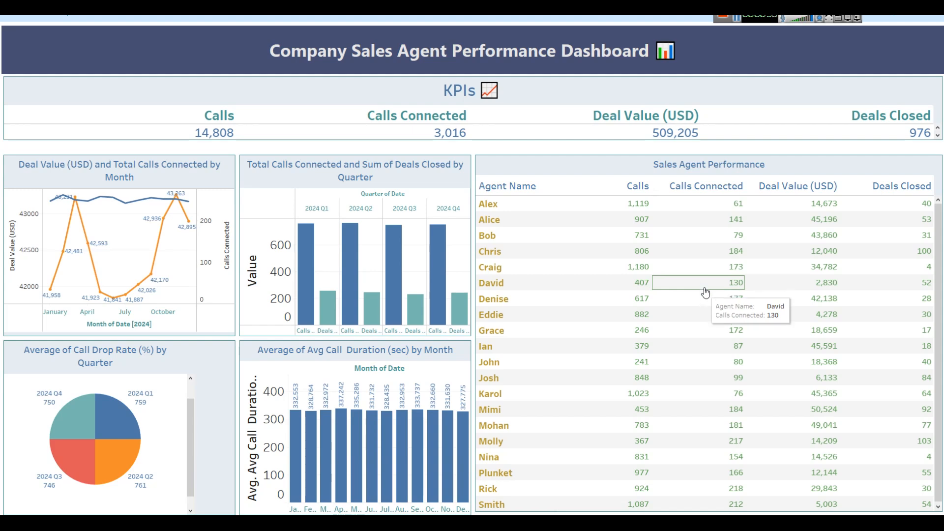
pyautogui.press('Escape')
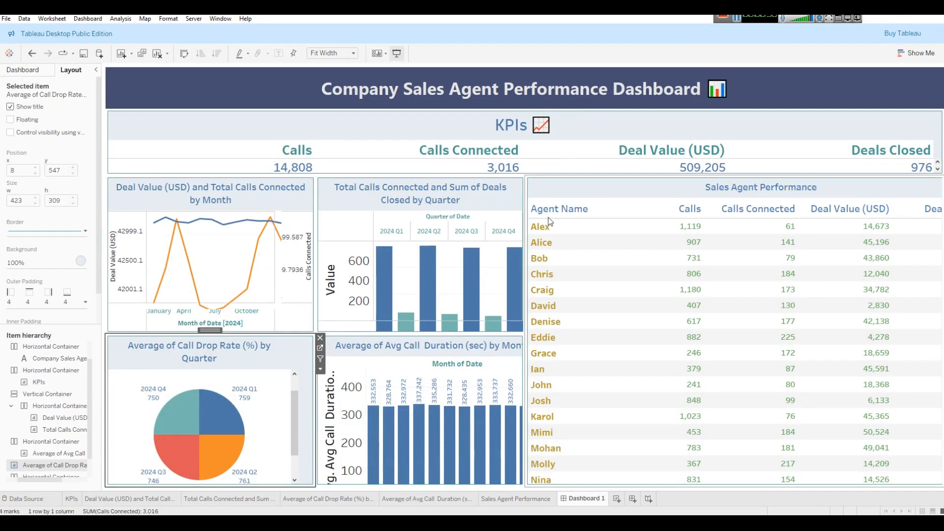
# Review the KPIs, chart and Sales Agent Performance worksheets one after another and return to Dashboard 1
pyautogui.click(66, 500)
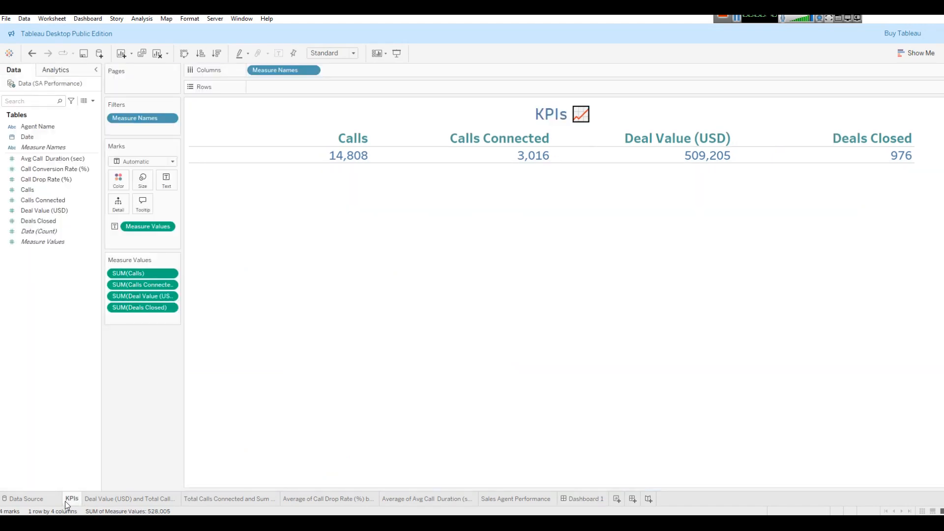
pyautogui.click(105, 497)
pyautogui.click(188, 497)
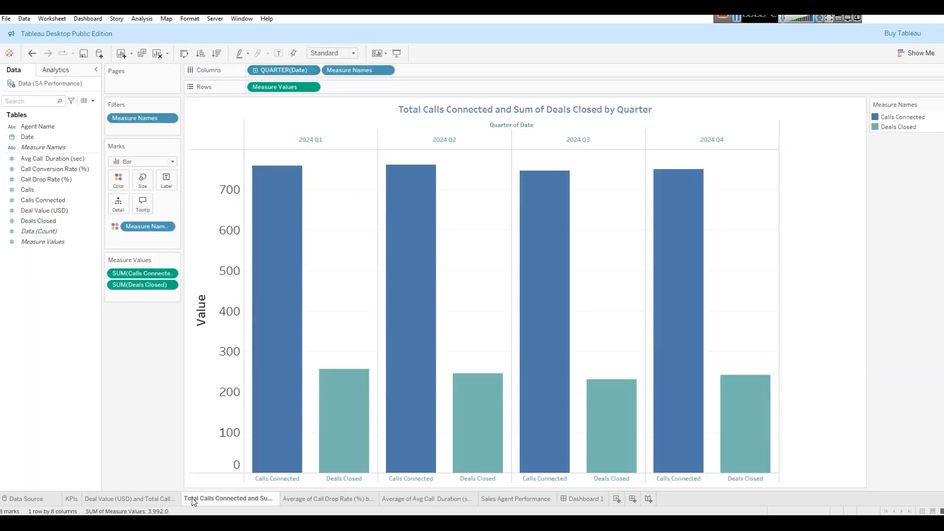
pyautogui.click(321, 498)
pyautogui.click(414, 505)
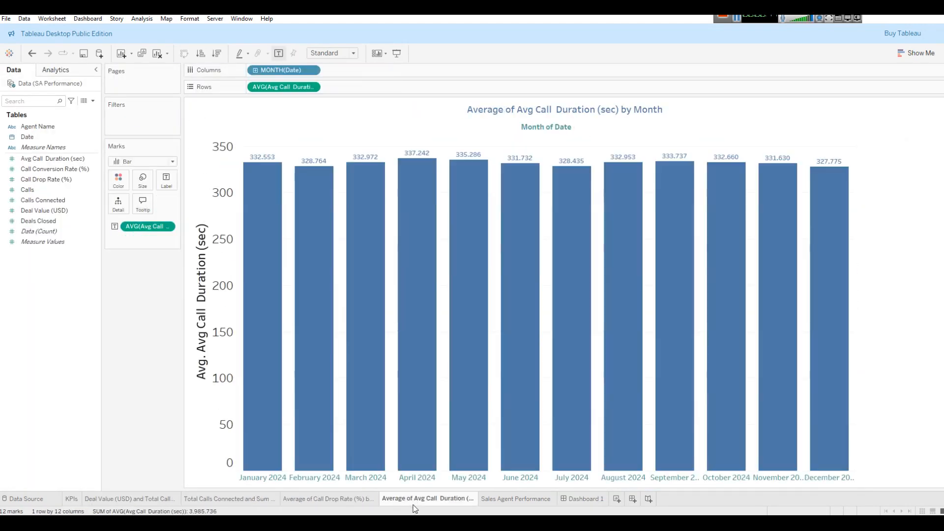
pyautogui.click(517, 498)
pyautogui.click(577, 501)
# Try to rename Dashboard 1 as "Sales Agent Performance"
pyautogui.rightClick(577, 503)
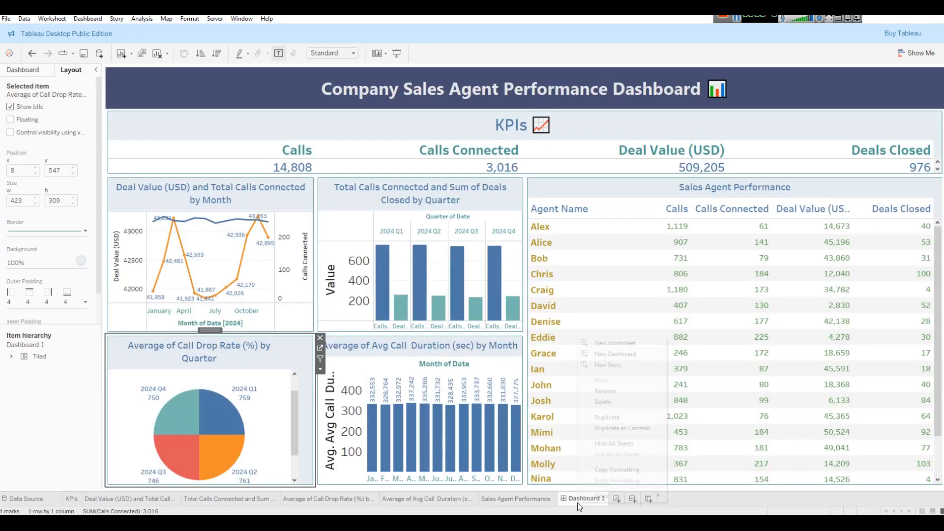
pyautogui.click(612, 391)
pyautogui.write('Sales')
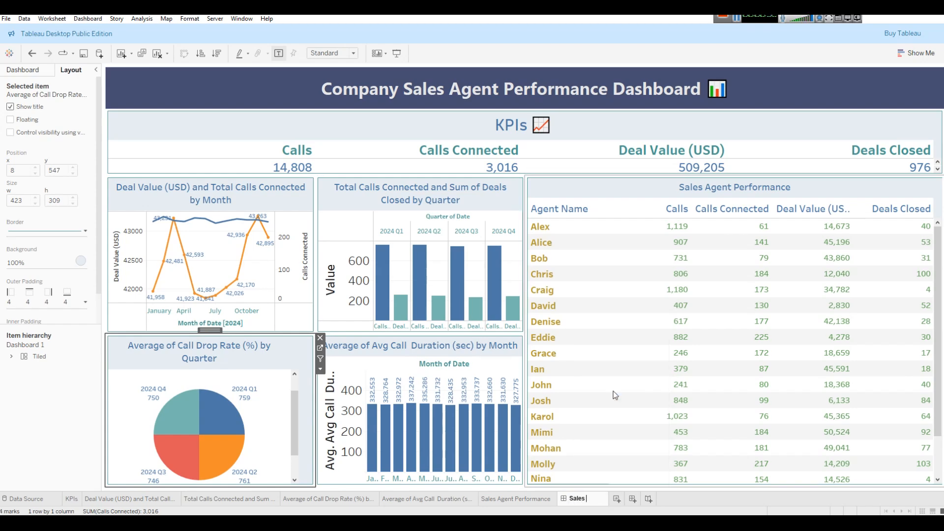
pyautogui.write(' Agent Perfor')
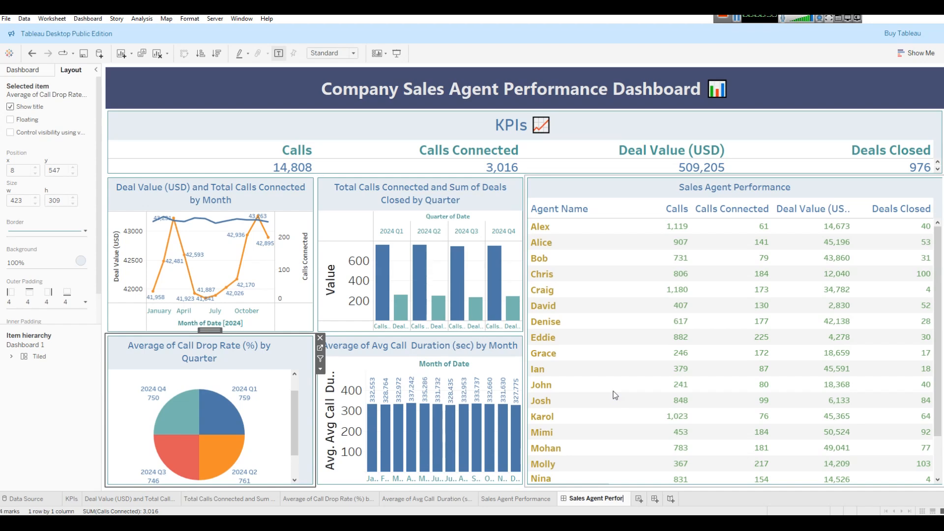
pyautogui.write('mance')
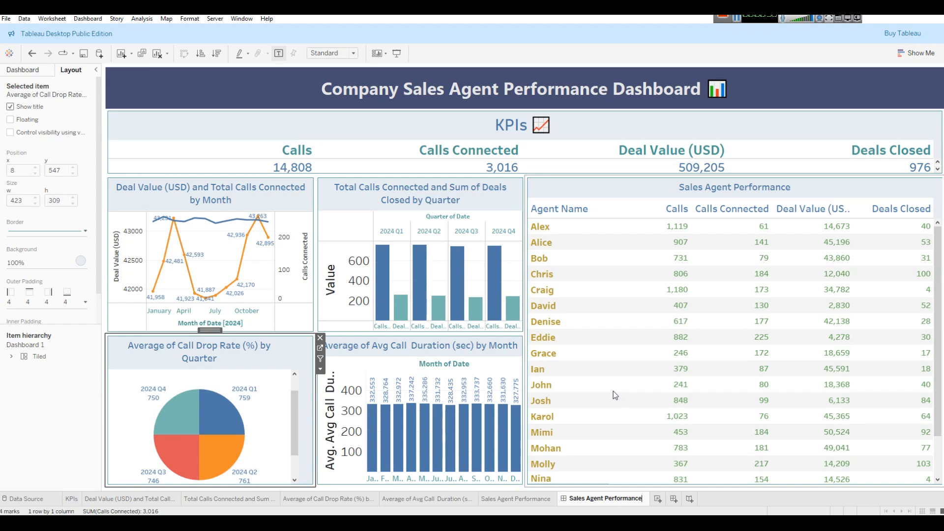
pyautogui.press('Return')
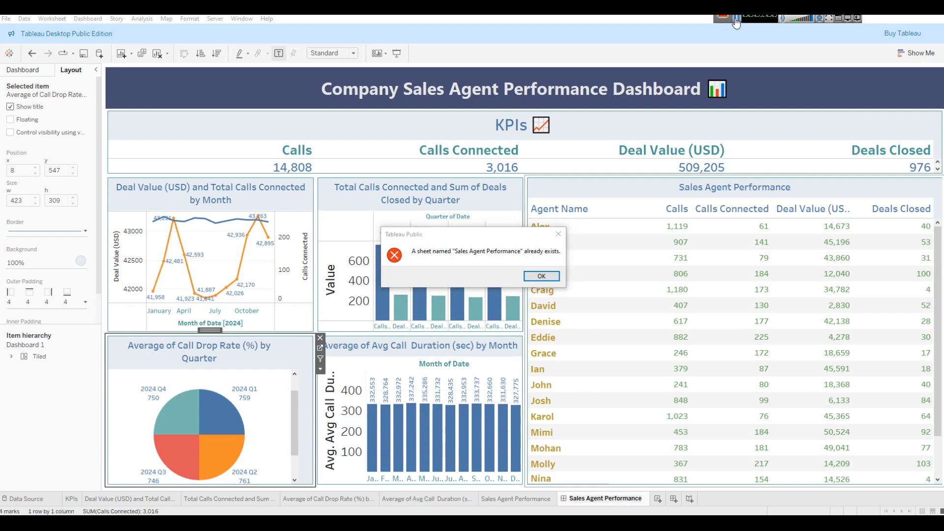
pyautogui.click(541, 276)
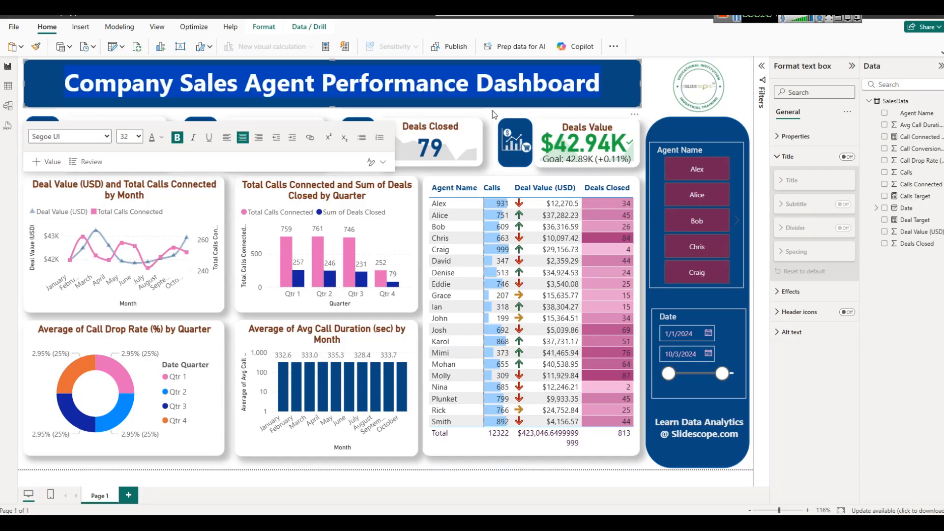
pyautogui.click(492, 111)
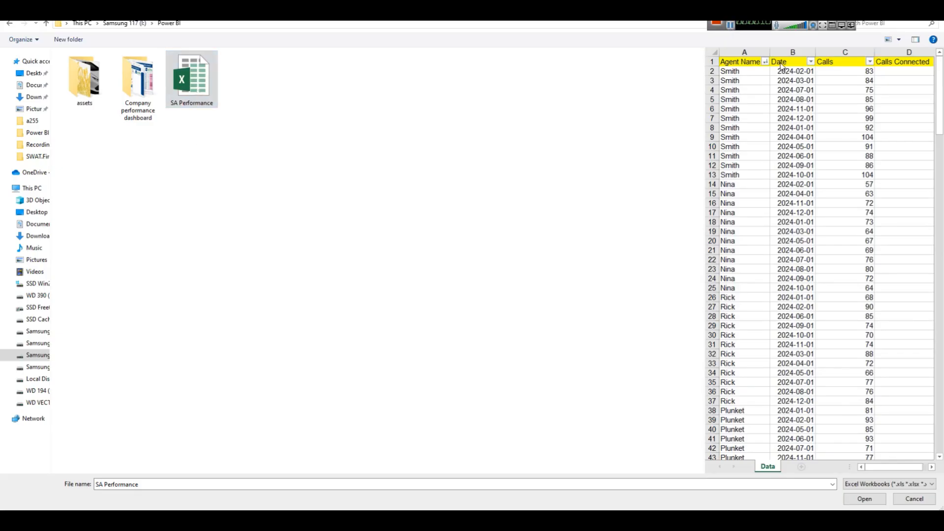
# Open the SA Performance Excel workbook as the data source and enlarge the data preview to inspect its fields
pyautogui.click(729, 24)
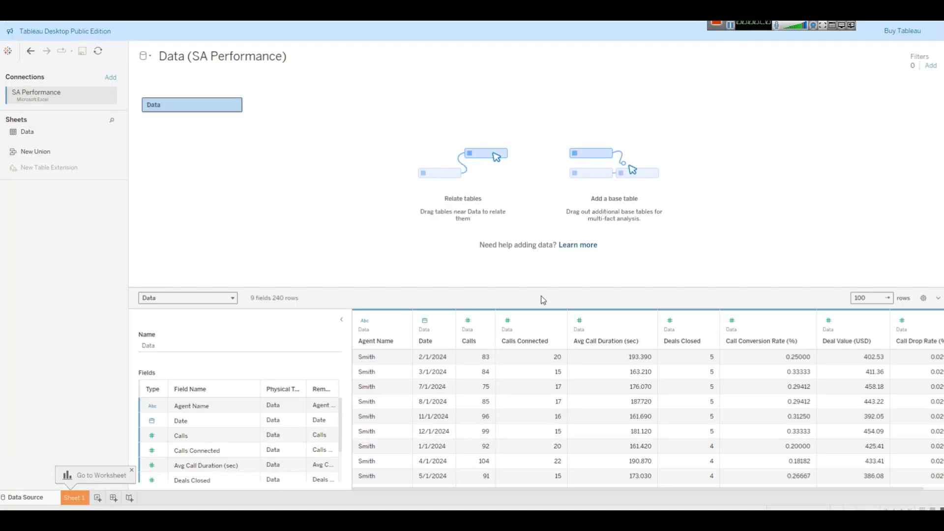
pyautogui.moveTo(542, 287); pyautogui.dragTo(541, 286)
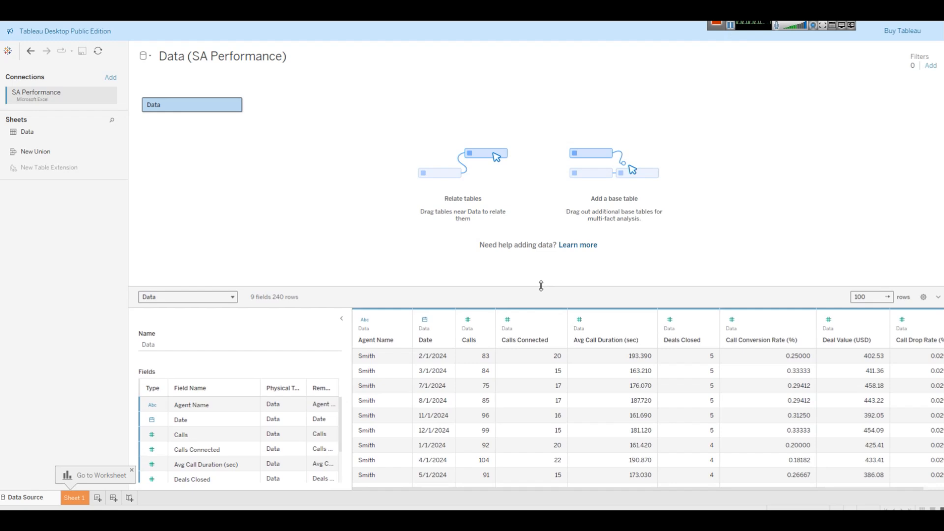
pyautogui.moveTo(541, 285); pyautogui.dragTo(526, 153)
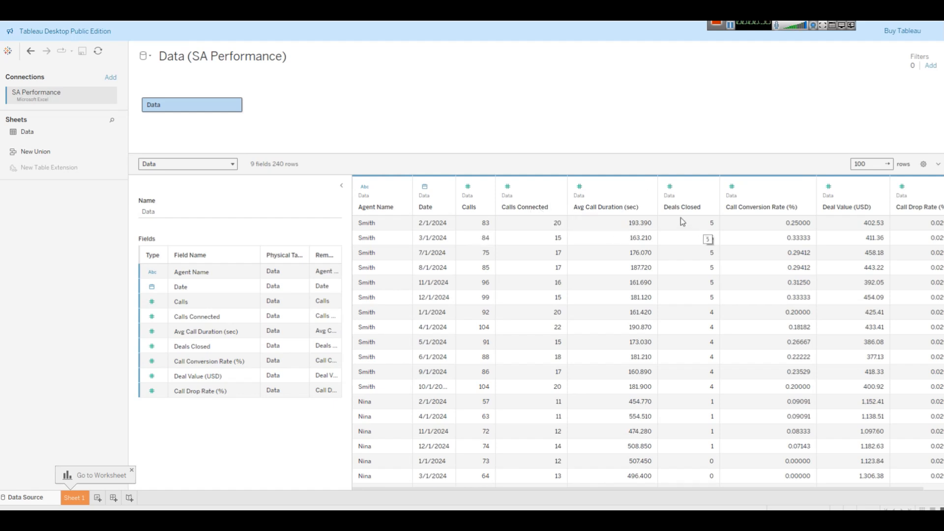
pyautogui.moveTo(713, 493); pyautogui.dragTo(773, 489)
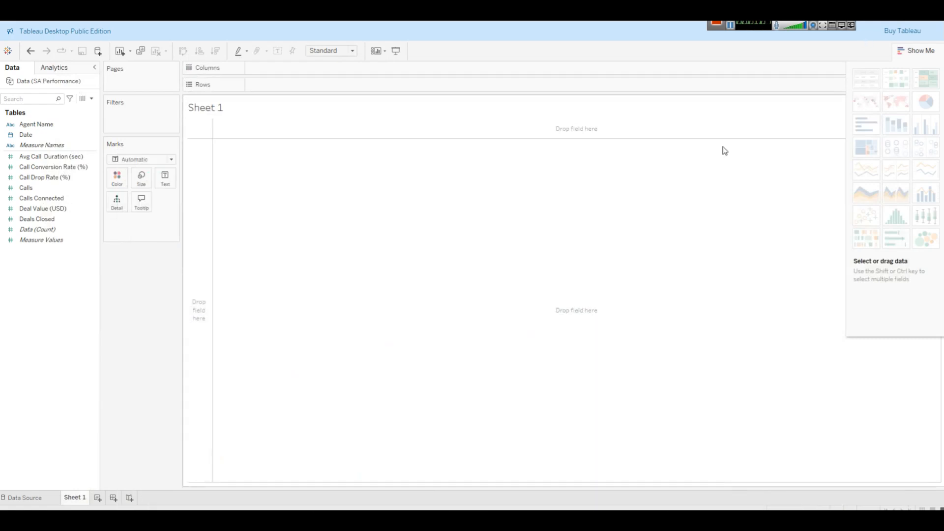
# Add the Calls and Calls Connected measures as summed column fields on Sheet 1, reviewing the aggregation options for Calls
pyautogui.click(929, 51)
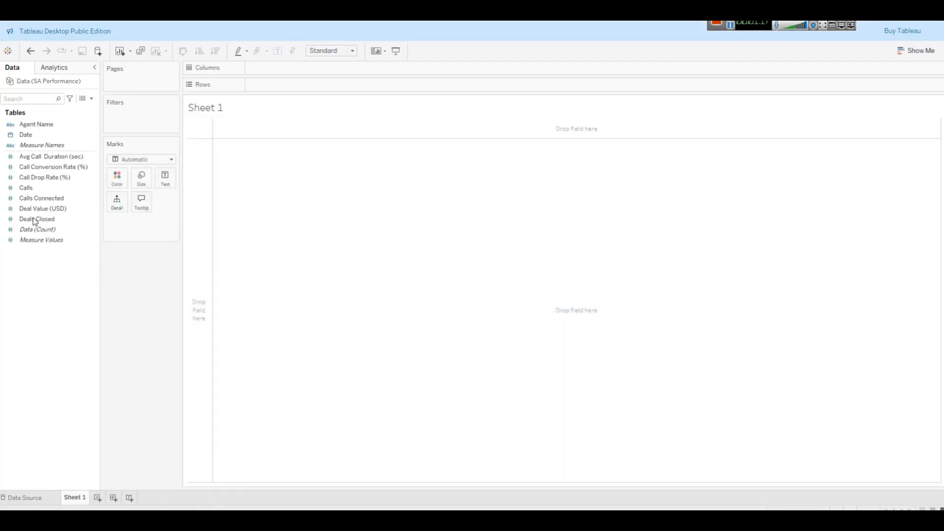
pyautogui.moveTo(27, 188); pyautogui.dragTo(273, 76)
pyautogui.moveTo(901, 127)
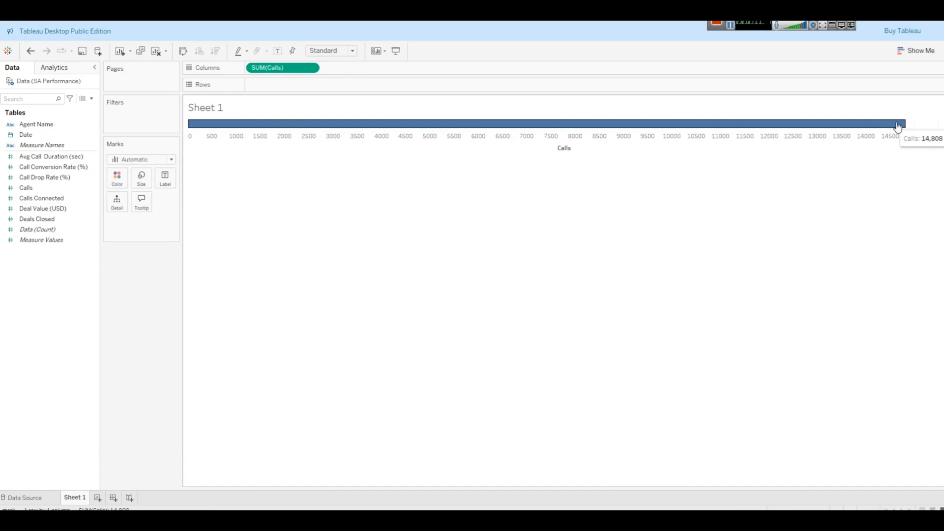
pyautogui.click(311, 67)
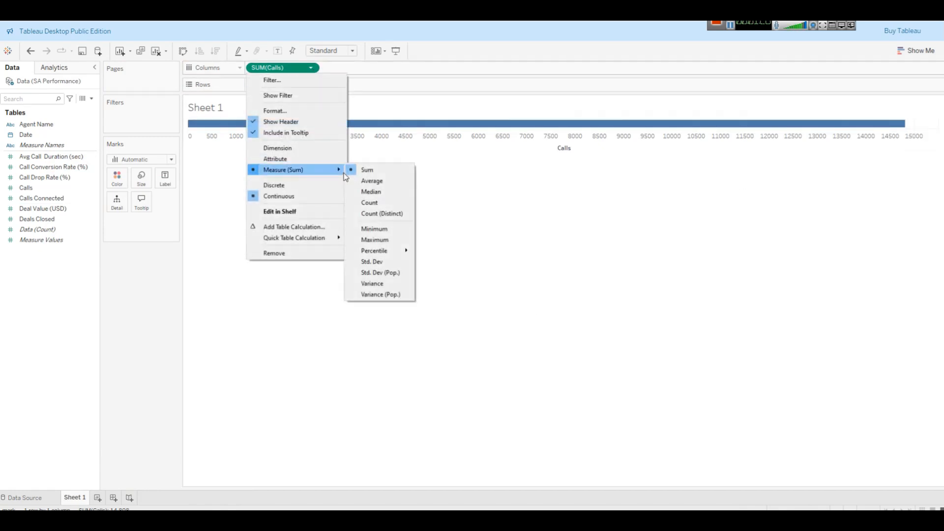
pyautogui.click(646, 314)
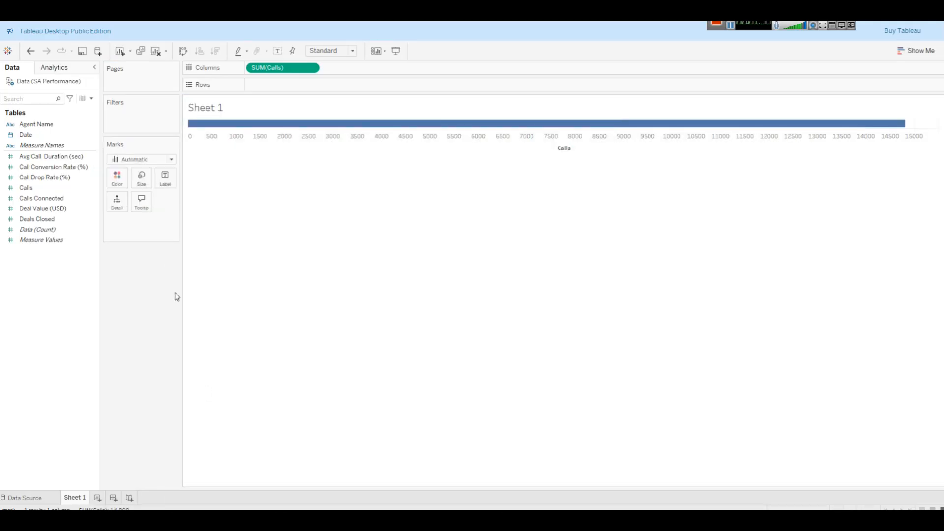
pyautogui.moveTo(25, 199); pyautogui.dragTo(344, 74)
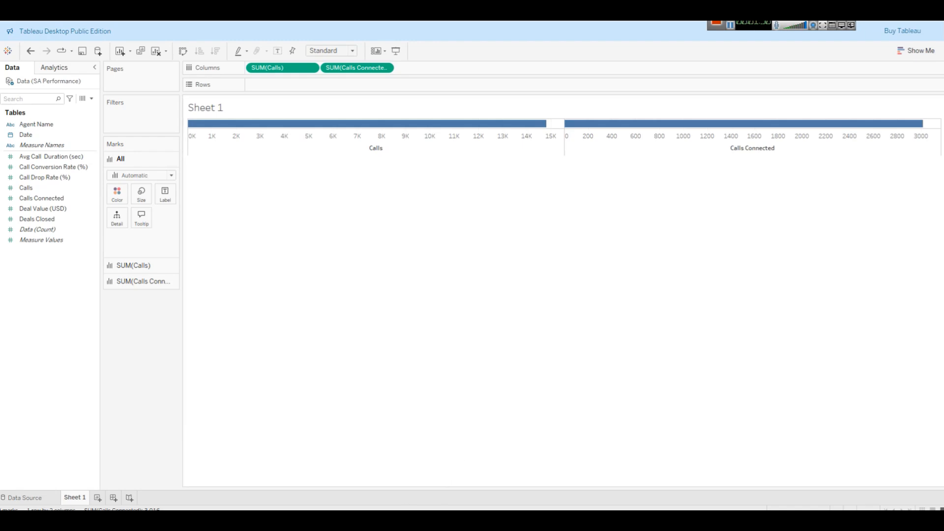
# Add Deals Closed and Deal Value (USD) to the columns, checking the required KPIs against the Power BI dashboard
pyautogui.hotkey('alt', 'Tab')
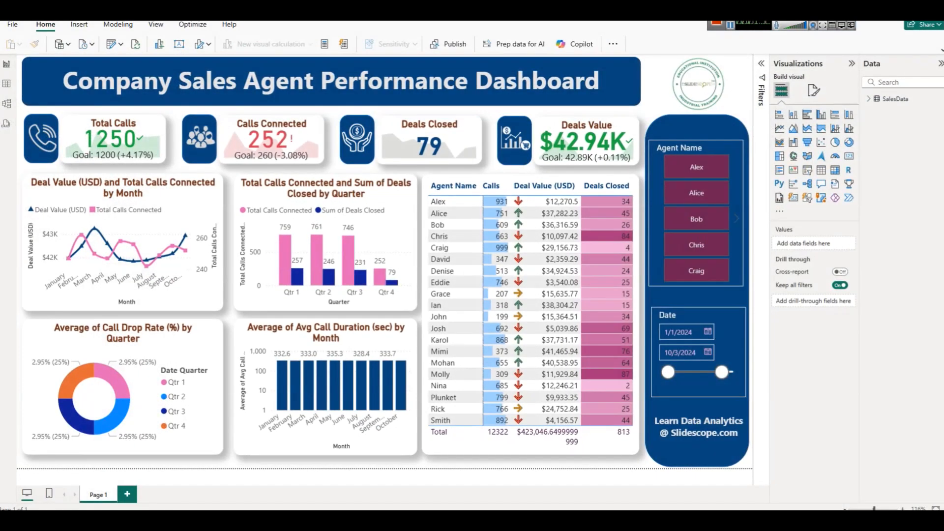
pyautogui.hotkey('alt', 'Tab')
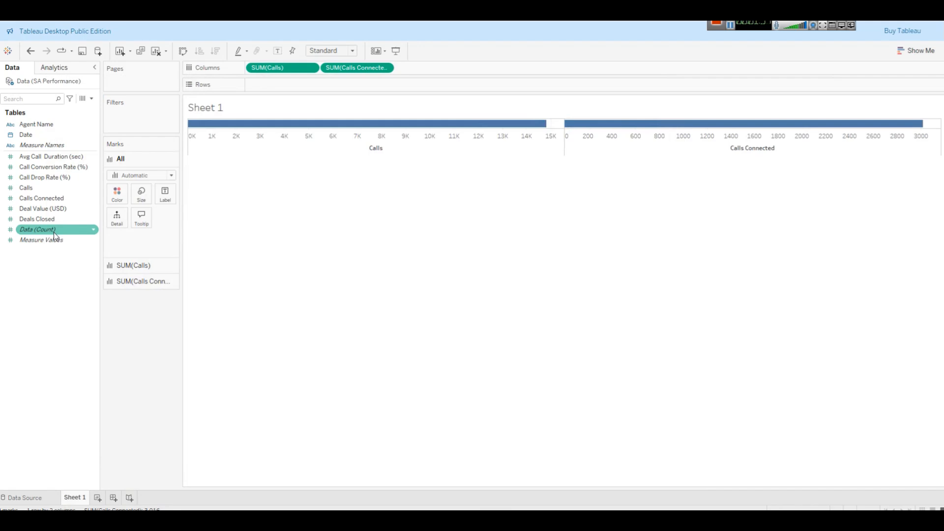
pyautogui.moveTo(44, 219); pyautogui.dragTo(493, 76)
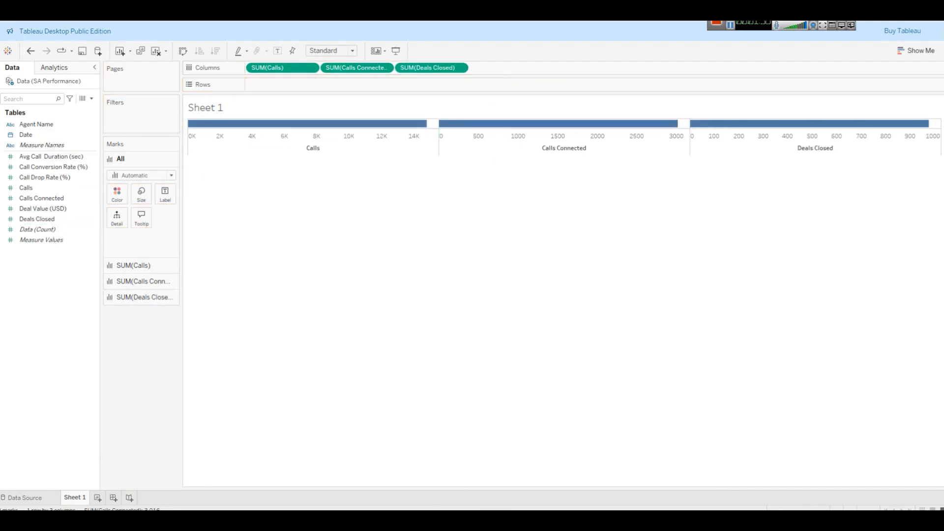
pyautogui.hotkey('alt', 'Tab')
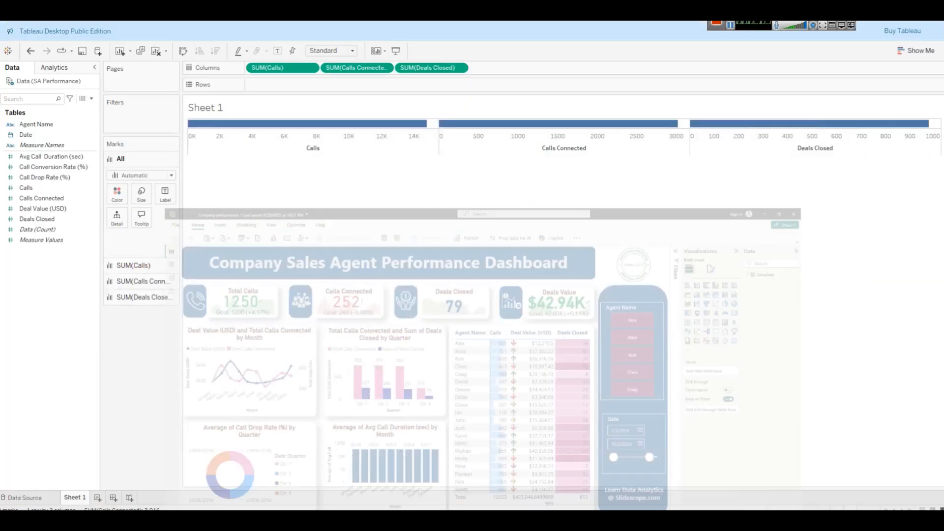
pyautogui.hotkey('alt', 'Tab')
pyautogui.moveTo(42, 208); pyautogui.dragTo(540, 74)
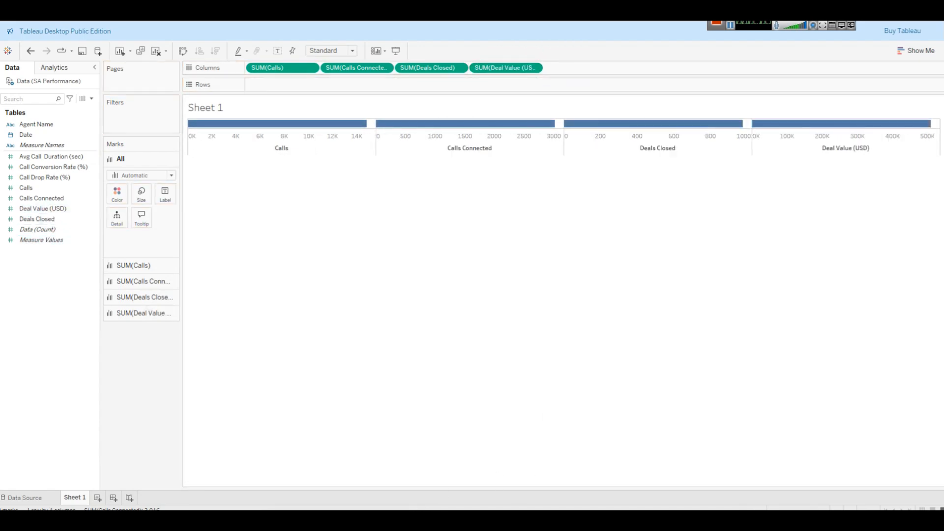
pyautogui.hotkey('alt', 'Tab')
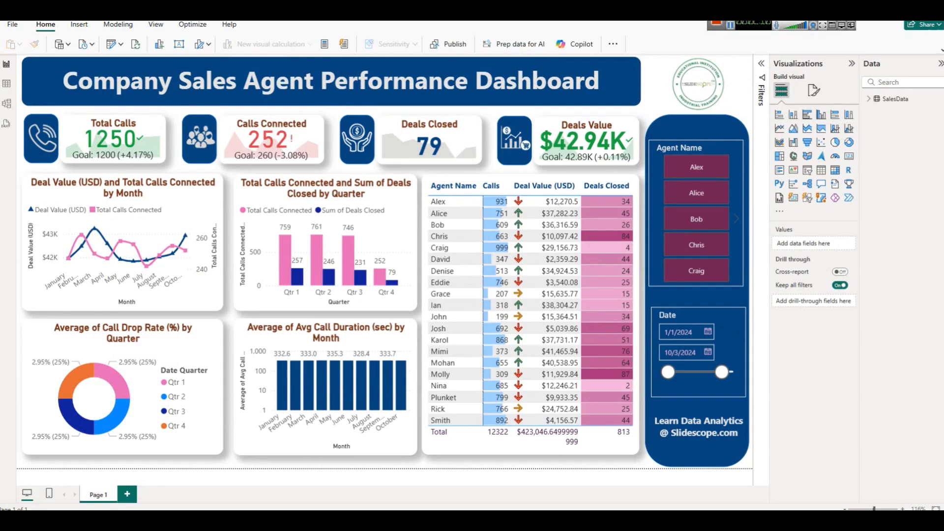
pyautogui.hotkey('alt', 'Tab')
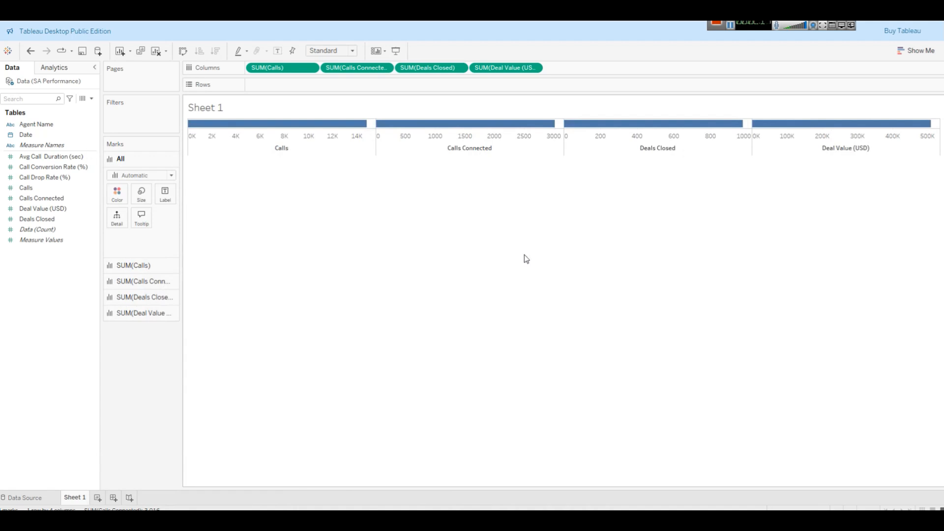
# Convert the horizontal bars of the four measures into a text table
pyautogui.click(918, 51)
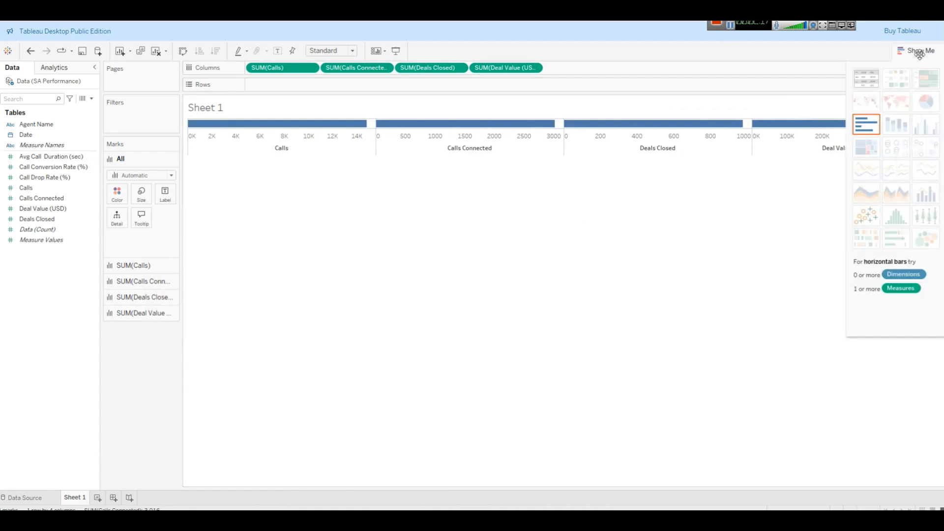
pyautogui.click(860, 82)
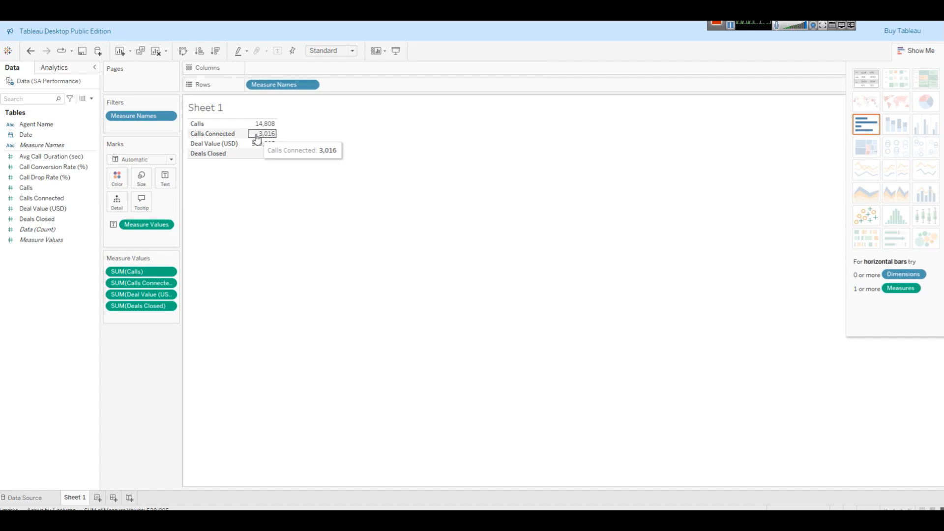
pyautogui.click(909, 49)
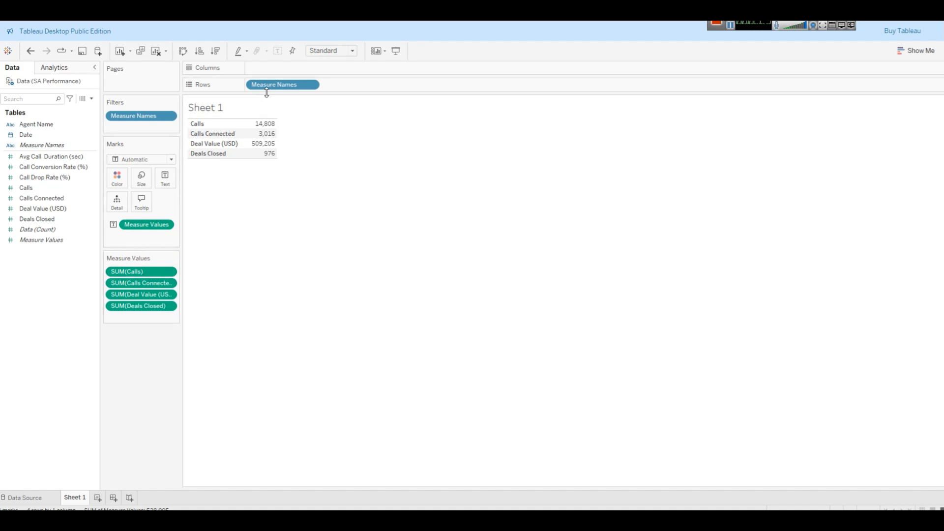
# Move Measure Names from the rows to the columns and widen the table's columns so the full headers fit
pyautogui.moveTo(283, 86); pyautogui.dragTo(292, 66)
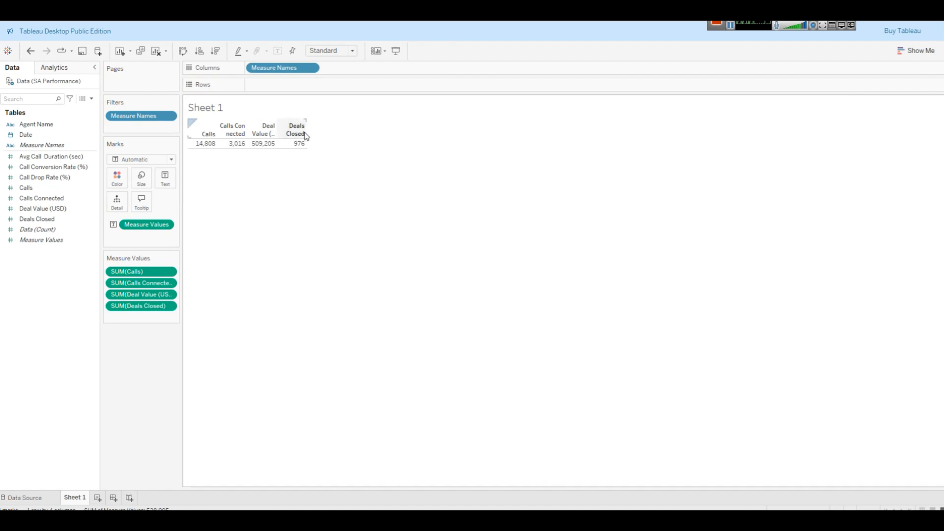
pyautogui.moveTo(306, 129); pyautogui.dragTo(413, 138)
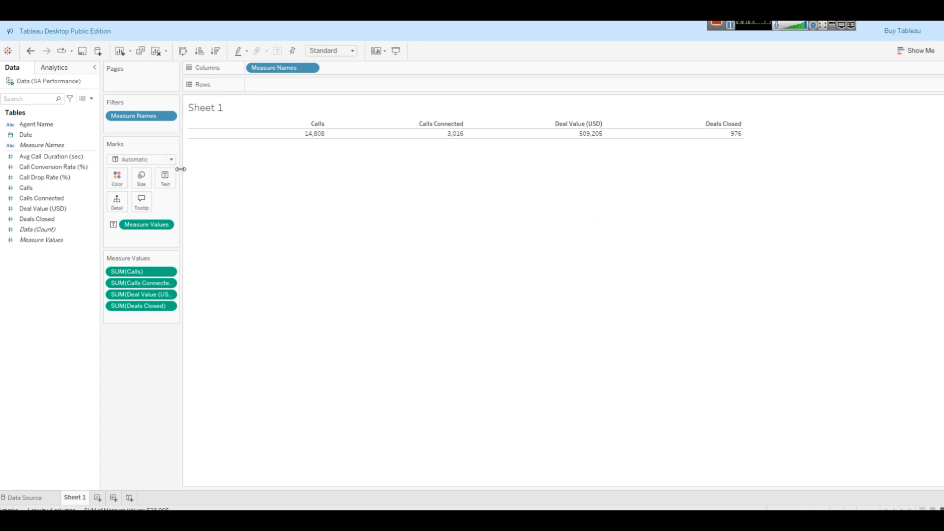
# Rename the Sheet 1 worksheet to KPIs
pyautogui.rightClick(211, 113)
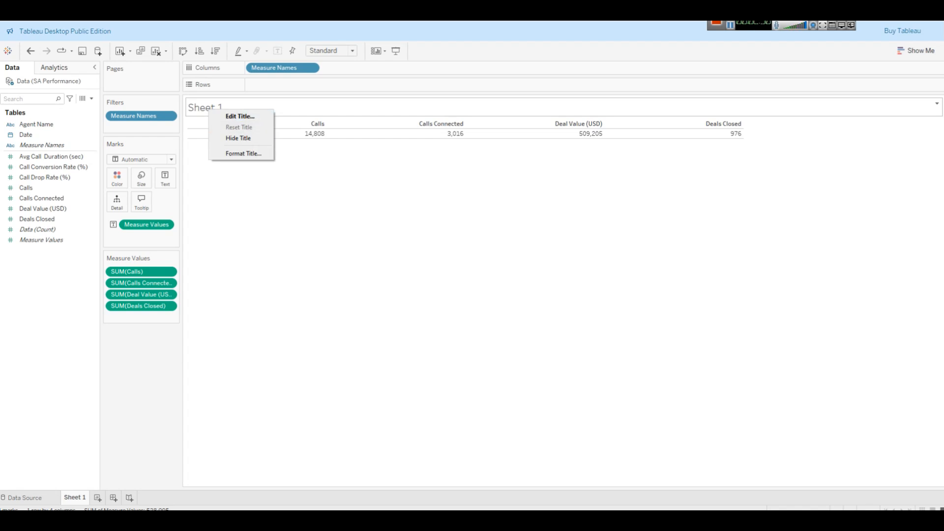
pyautogui.click(85, 503)
pyautogui.rightClick(86, 502)
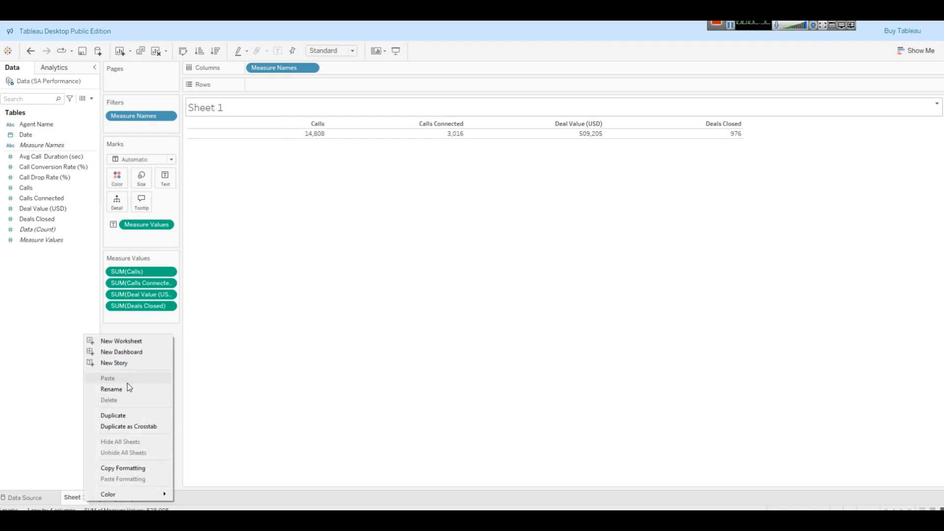
pyautogui.click(129, 389)
pyautogui.write('KP')
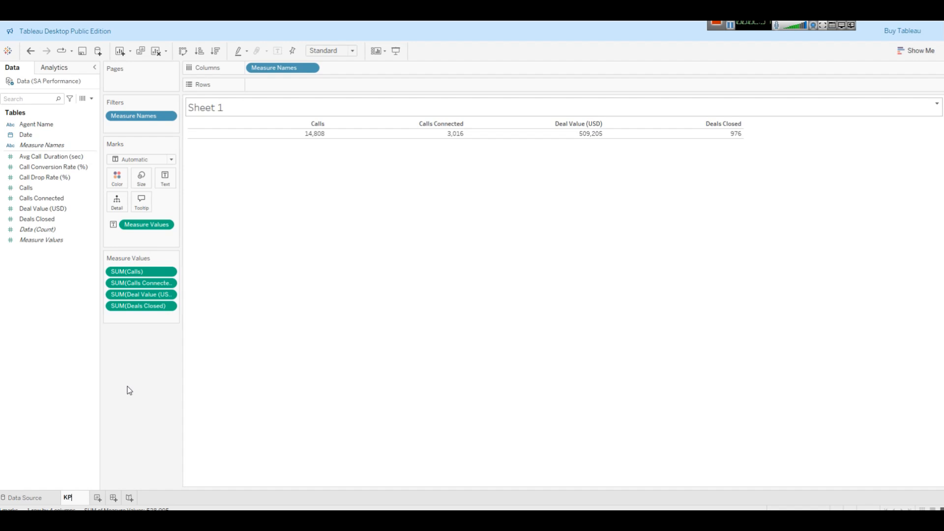
pyautogui.write('Is')
pyautogui.press('Return')
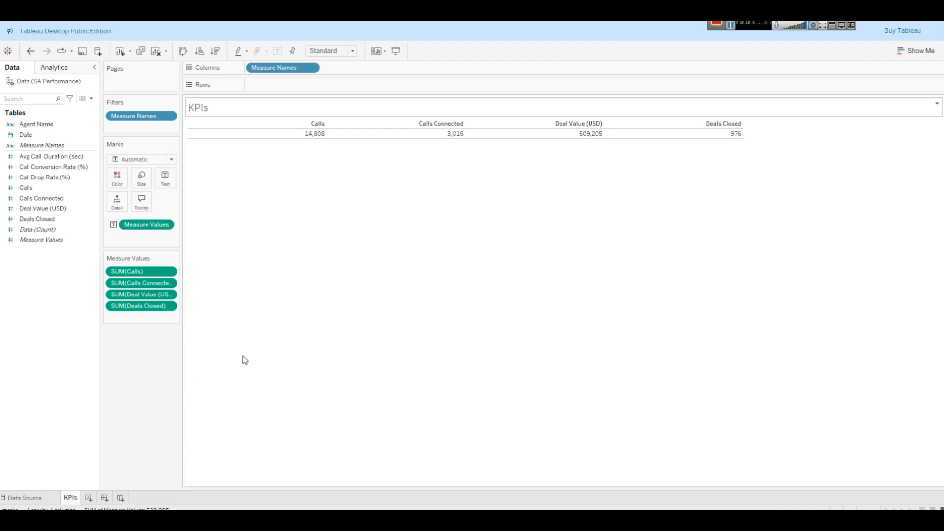
# Format the sheet title as centred, bold, blue text at size 24, keeping the sheet name placeholder
pyautogui.rightClick(208, 108)
pyautogui.click(227, 114)
pyautogui.hotkey('ctrl', 'a')
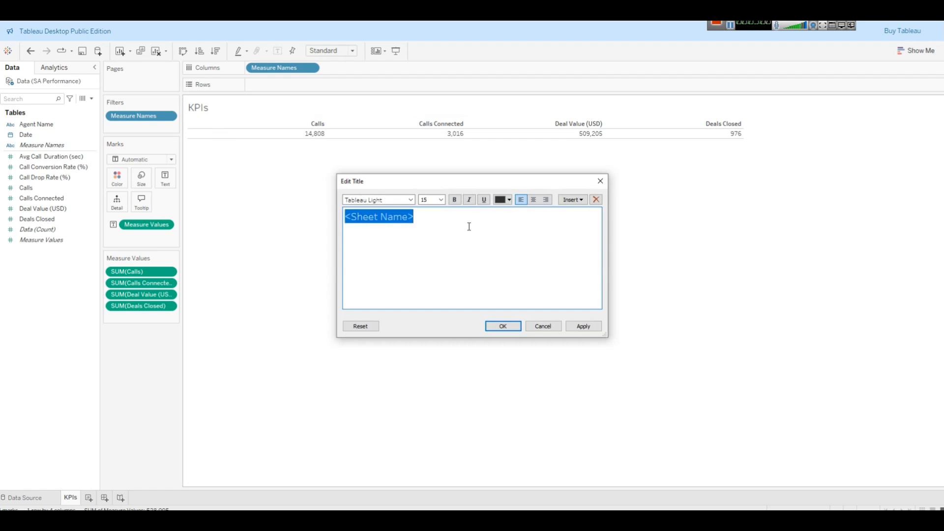
pyautogui.click(508, 200)
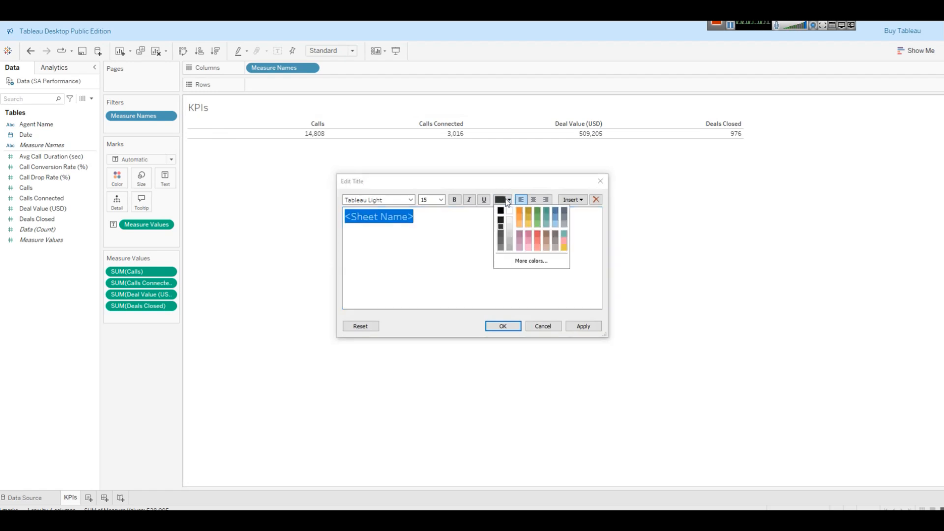
pyautogui.click(555, 217)
pyautogui.click(454, 200)
pyautogui.click(536, 200)
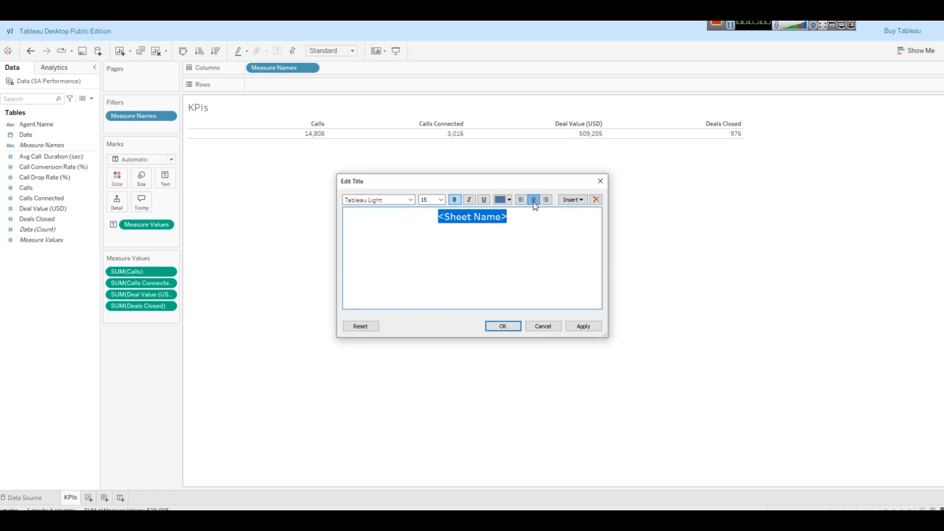
pyautogui.click(441, 200)
pyautogui.click(430, 279)
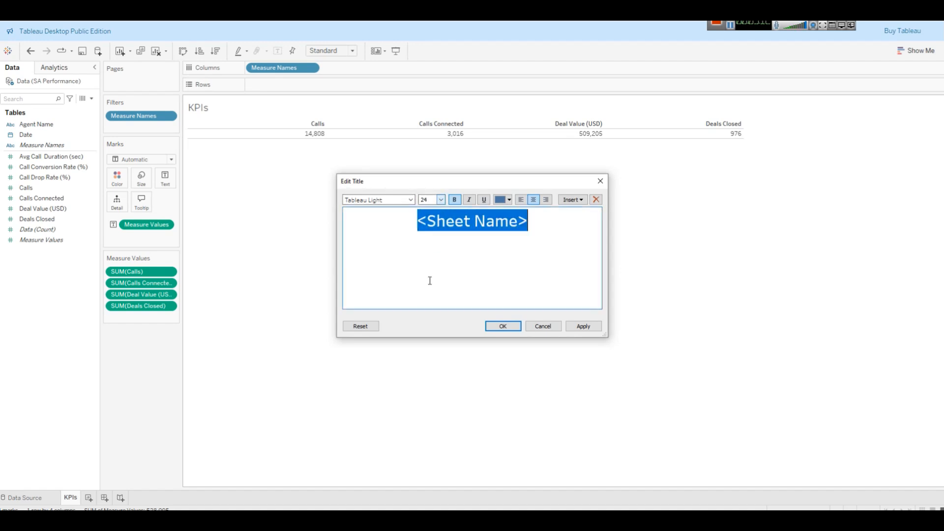
pyautogui.click(582, 325)
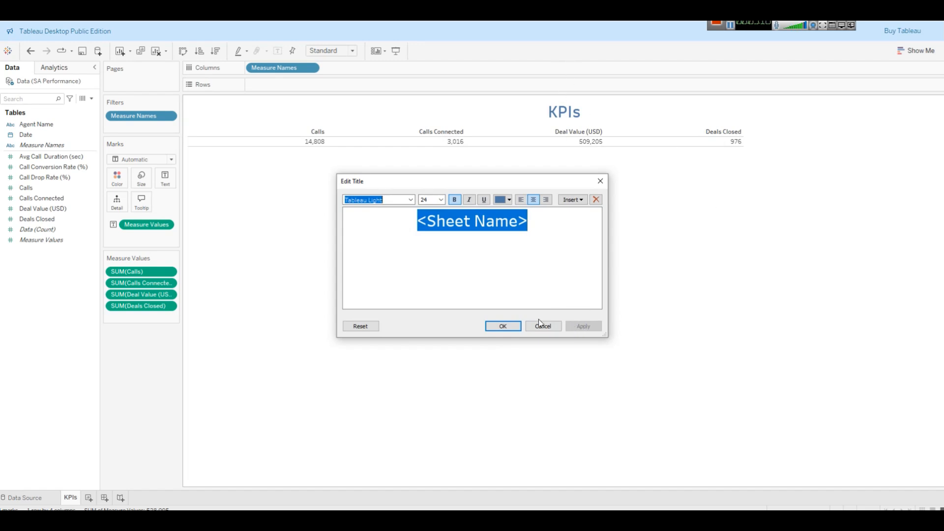
pyautogui.click(514, 325)
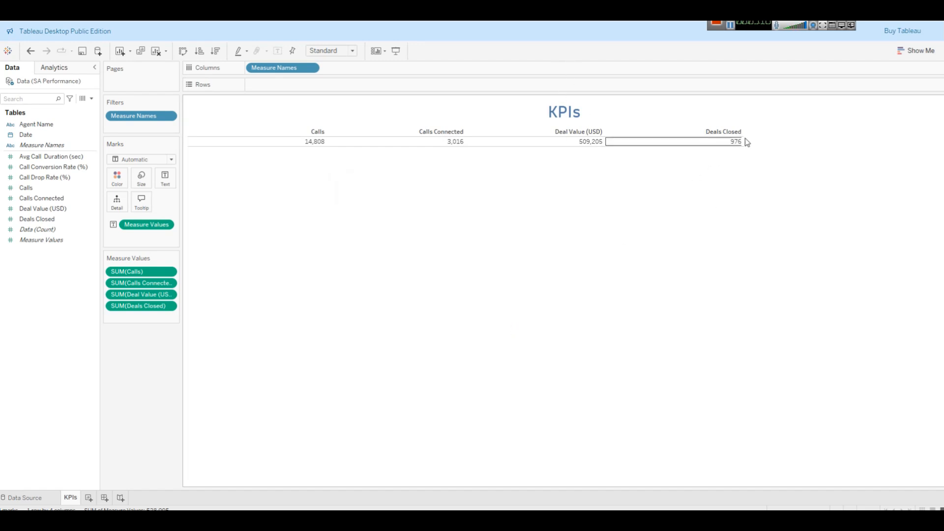
# Widen the KPI table's columns while keeping all four in view, and undo the last widening
pyautogui.moveTo(743, 131); pyautogui.dragTo(927, 131)
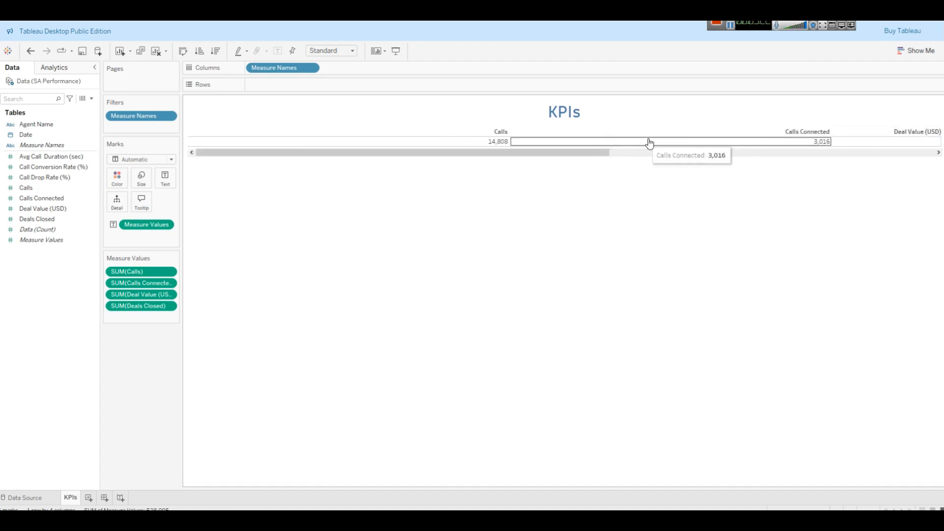
pyautogui.moveTo(830, 131); pyautogui.dragTo(724, 134)
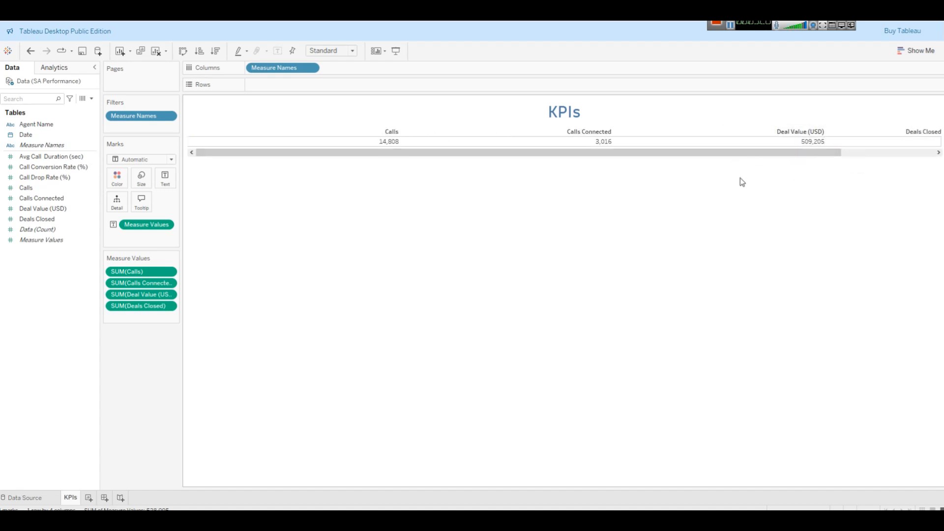
pyautogui.moveTo(614, 130); pyautogui.dragTo(559, 133)
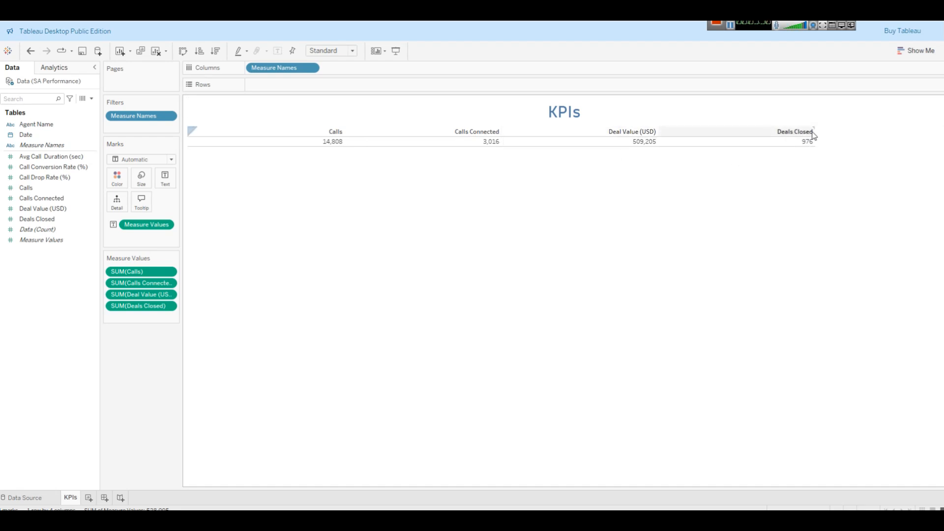
pyautogui.moveTo(814, 132); pyautogui.dragTo(839, 134)
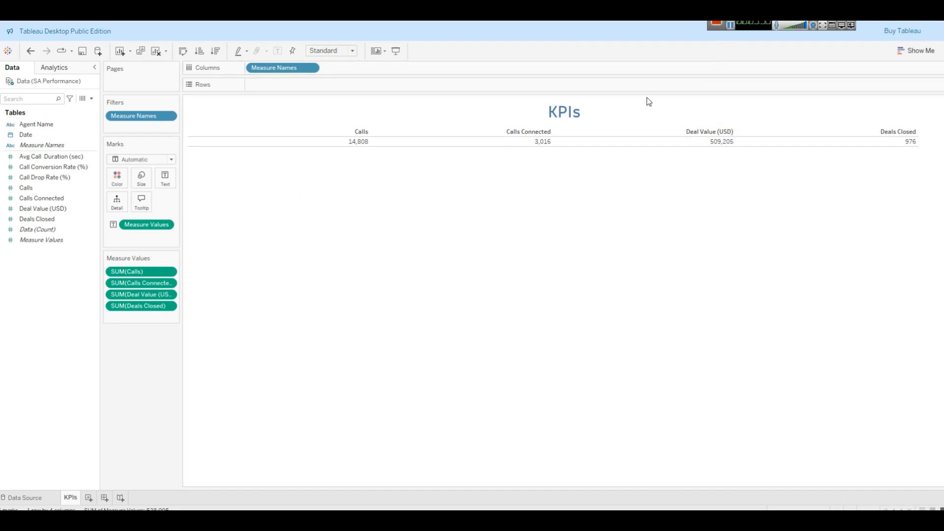
pyautogui.hotkey('ctrl', 'z')
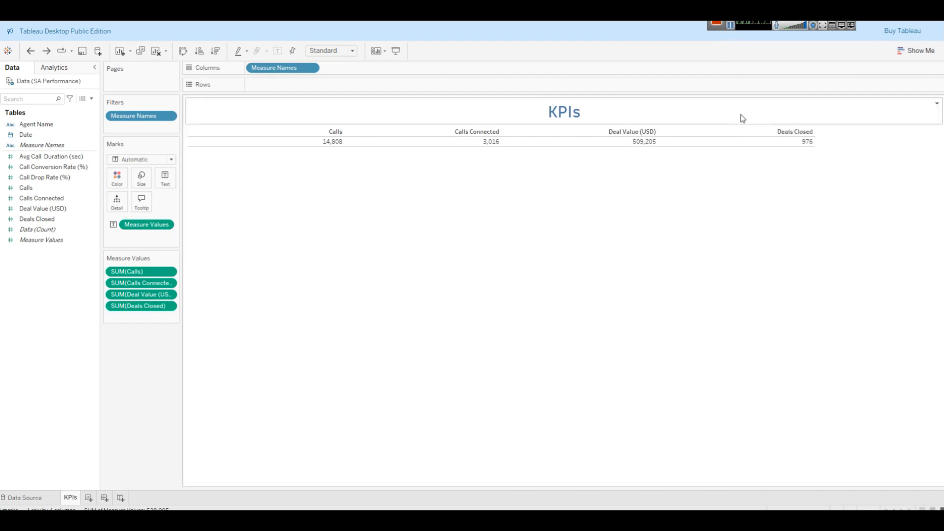
pyautogui.rightClick(315, 132)
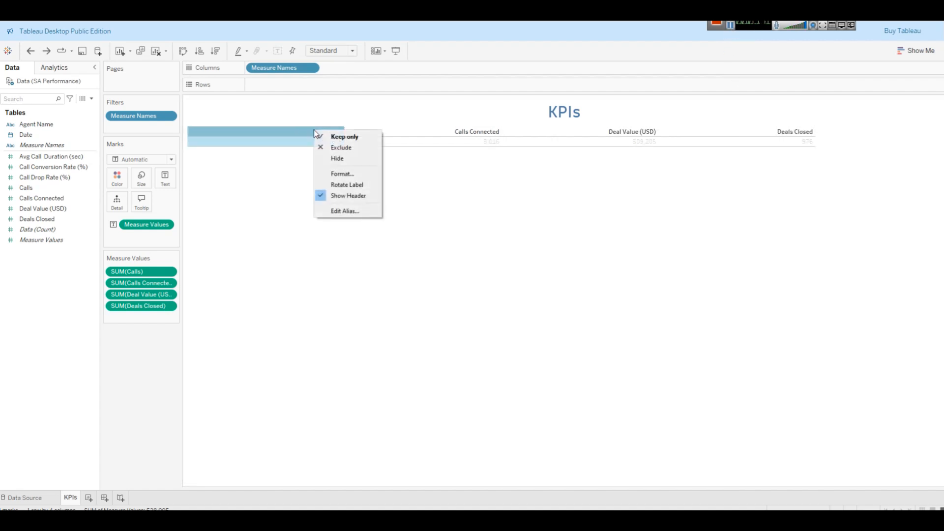
pyautogui.click(344, 210)
pyautogui.click(564, 274)
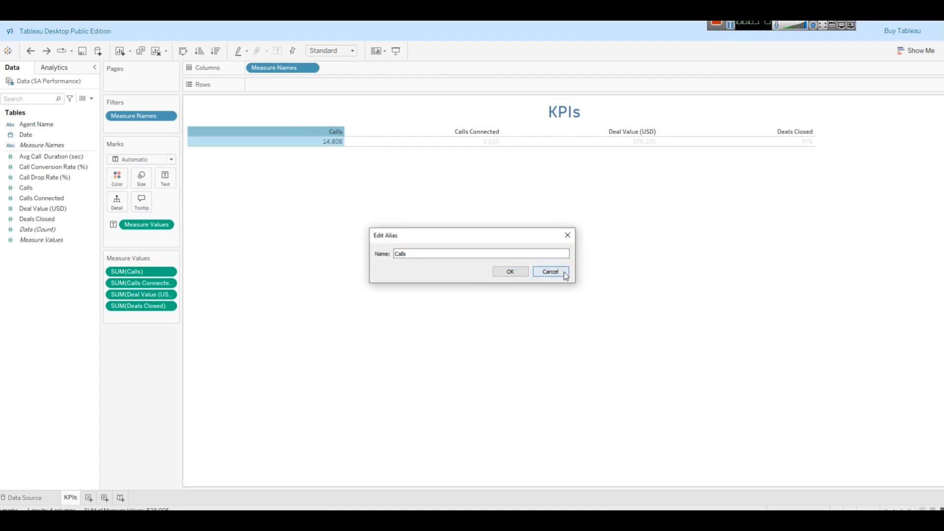
# Open the font formatting from the Calls column and set the row header font size to 18
pyautogui.rightClick(301, 140)
pyautogui.click(324, 174)
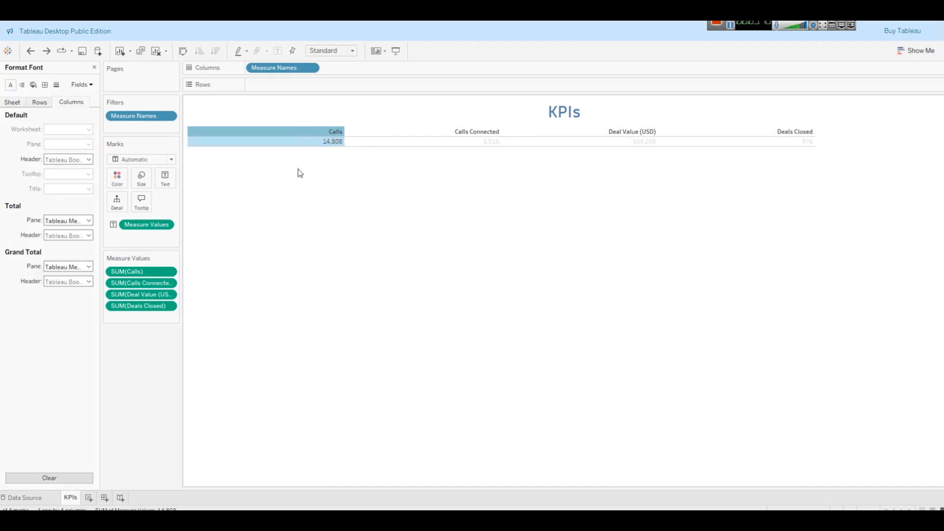
pyautogui.click(280, 175)
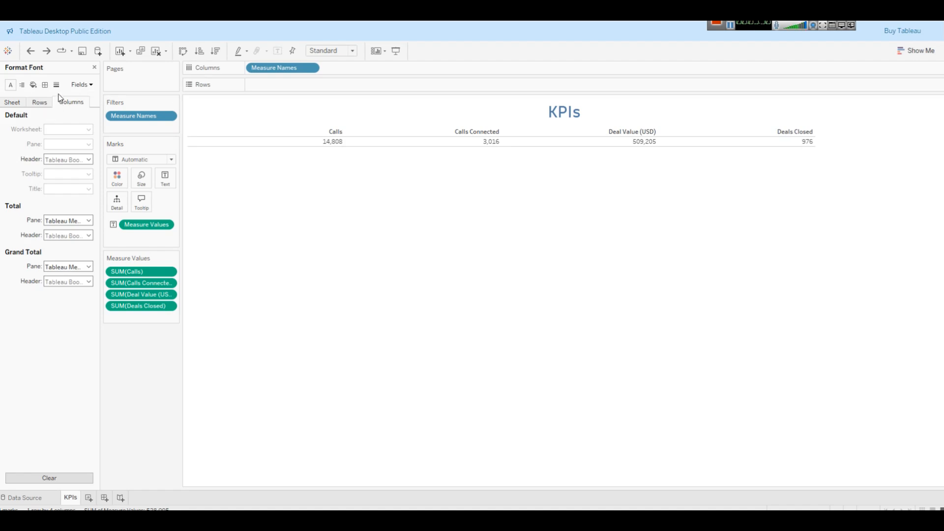
pyautogui.click(41, 104)
pyautogui.click(89, 160)
pyautogui.click(69, 187)
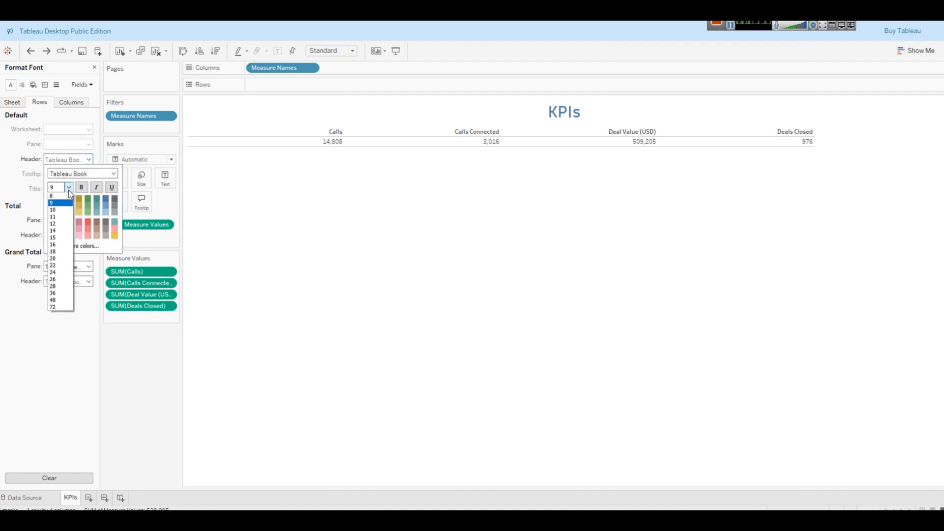
pyautogui.click(58, 252)
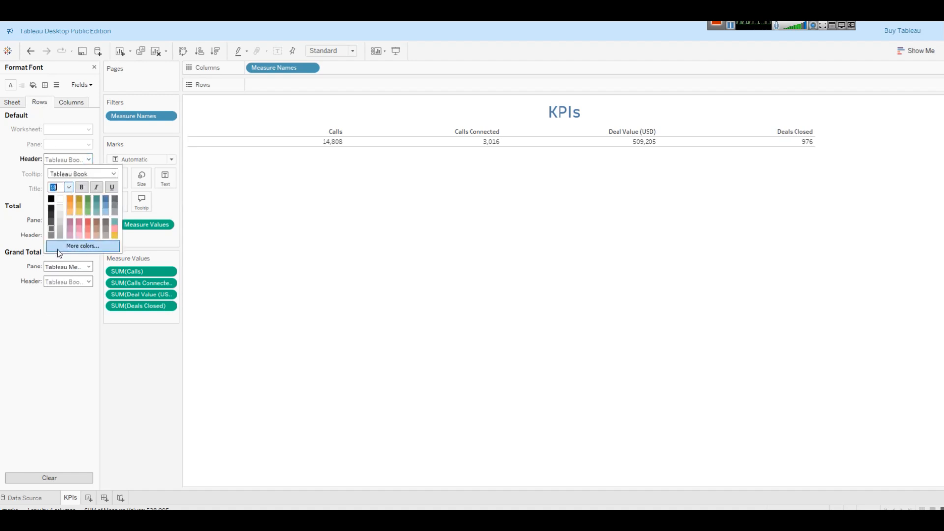
pyautogui.click(9, 191)
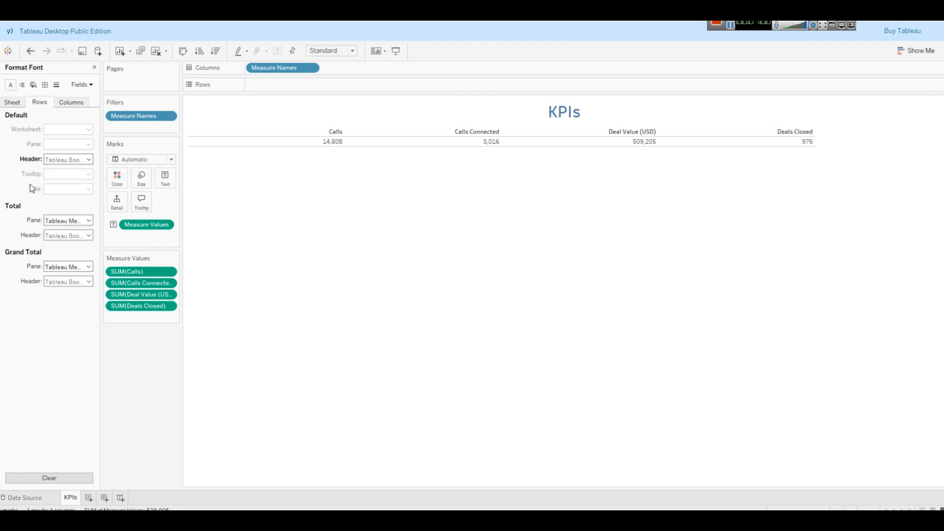
pyautogui.click(81, 160)
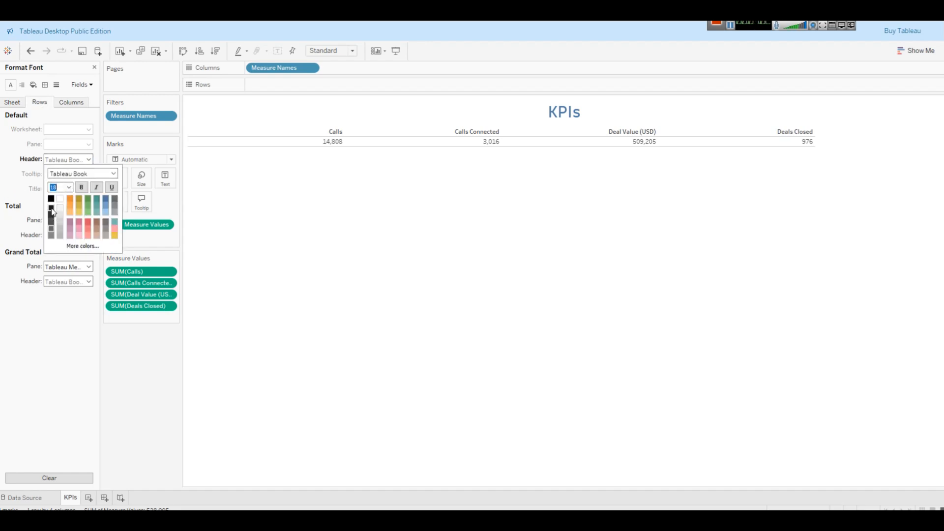
# Format the column headers of the KPI table as bold teal text at size 20
pyautogui.click(71, 102)
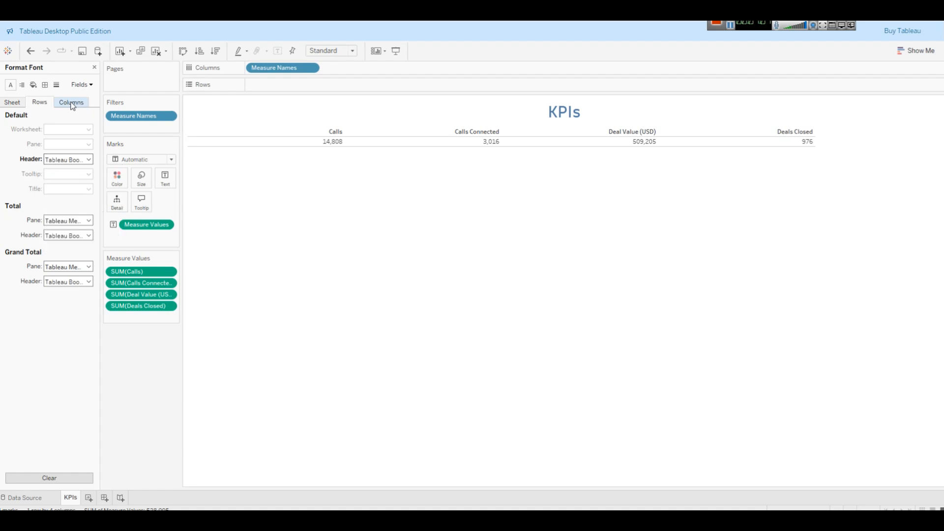
pyautogui.click(83, 159)
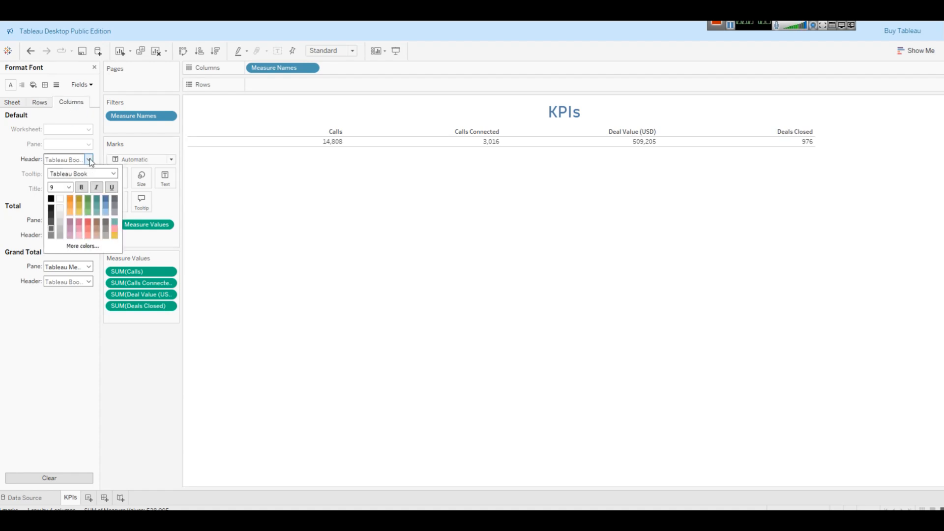
pyautogui.click(69, 188)
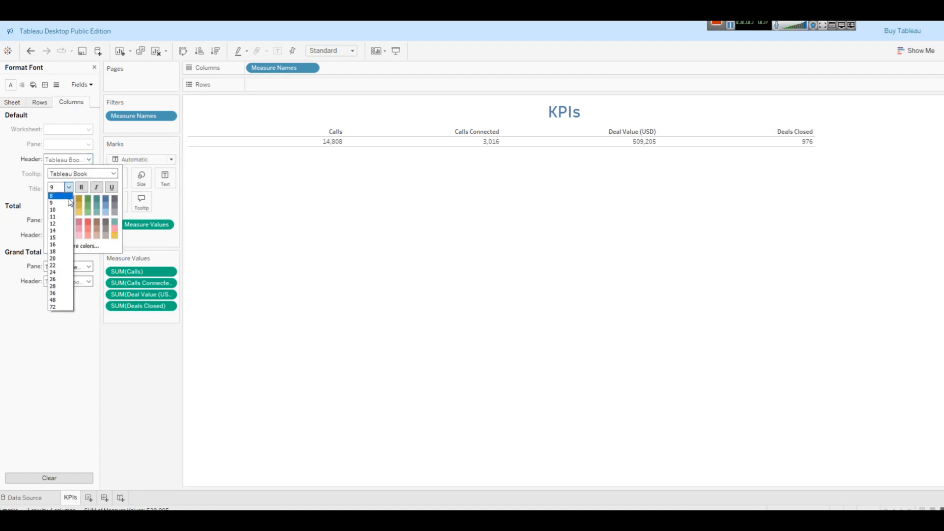
pyautogui.click(61, 258)
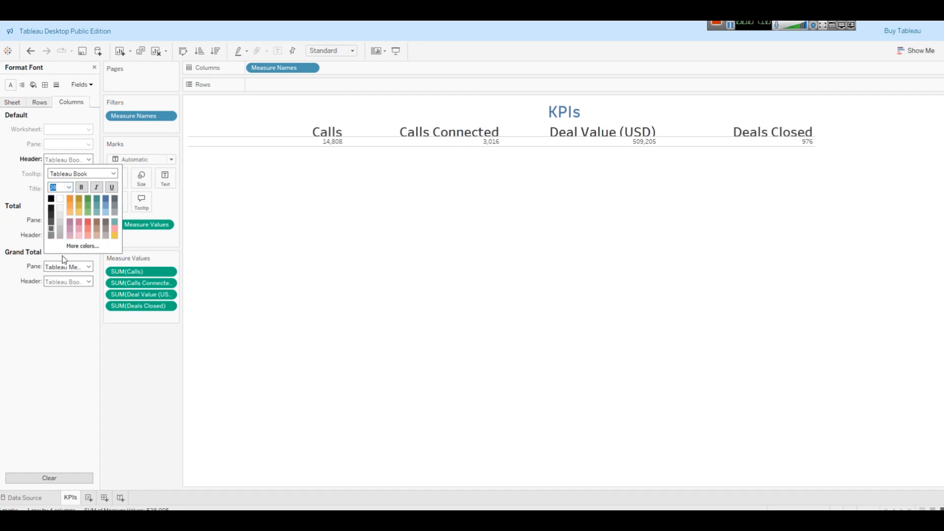
pyautogui.click(232, 142)
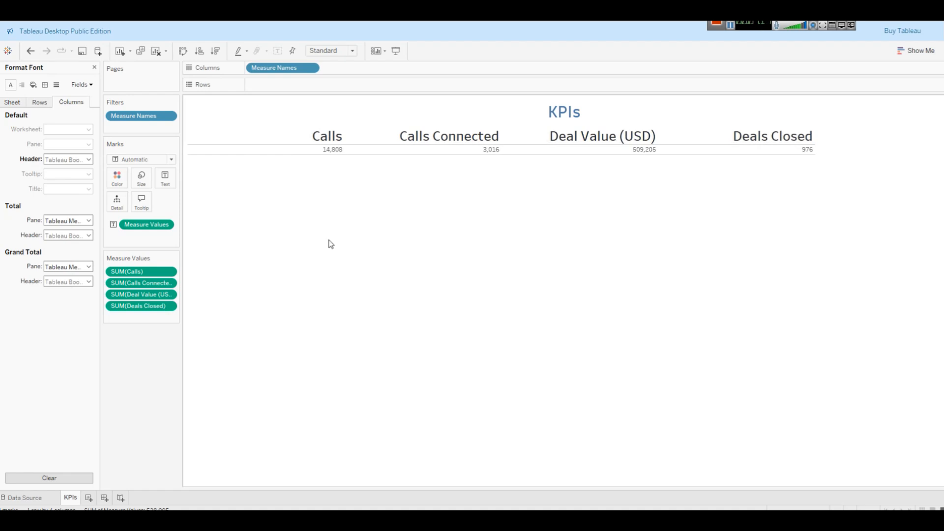
pyautogui.click(88, 160)
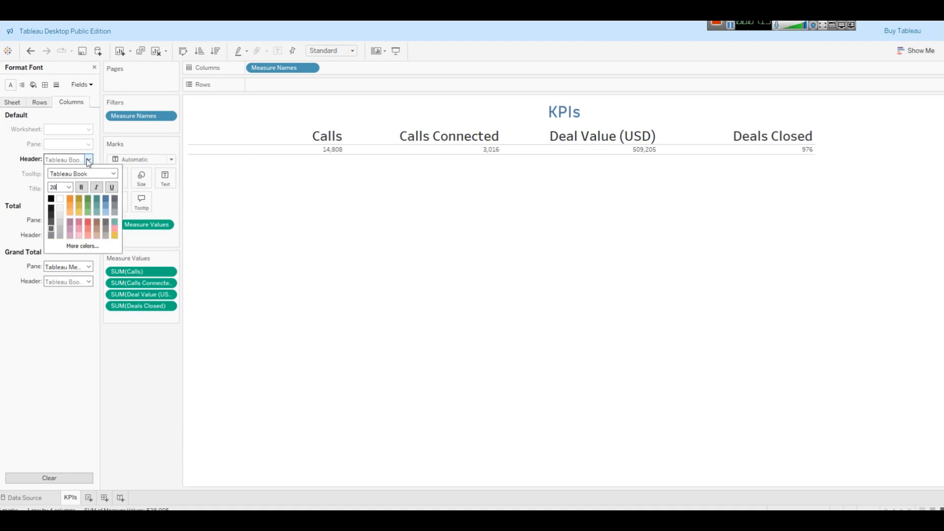
pyautogui.click(96, 199)
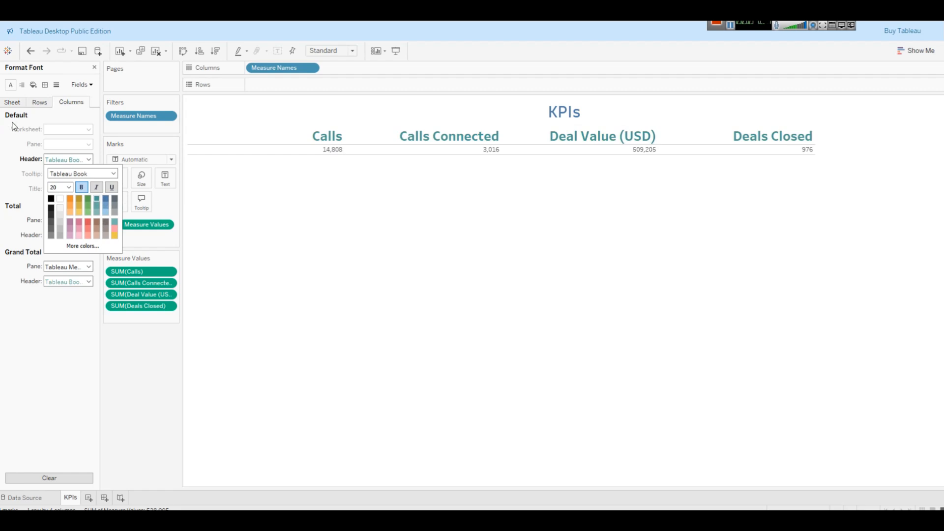
# Format the KPI values in the pane as bold blue text at size 18 and widen the columns to nearly fill the view
pyautogui.click(730, 26)
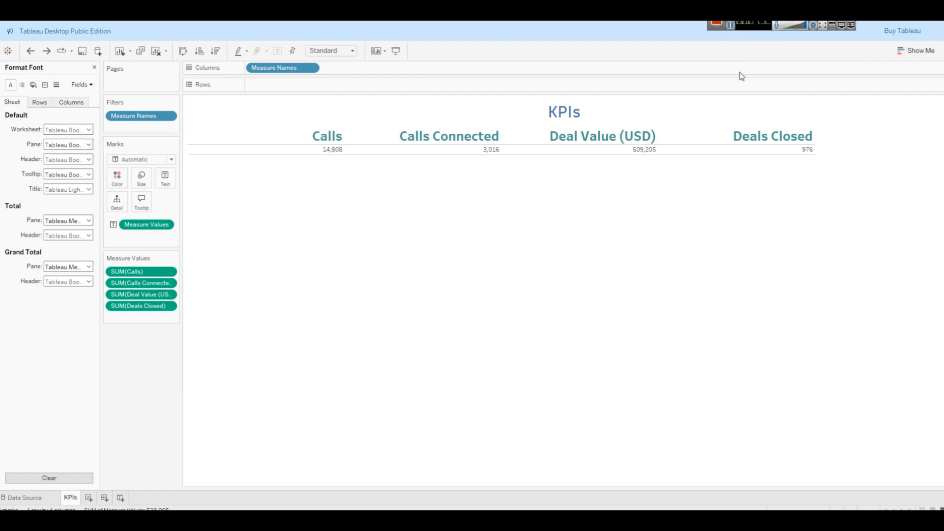
pyautogui.click(60, 159)
pyautogui.click(68, 173)
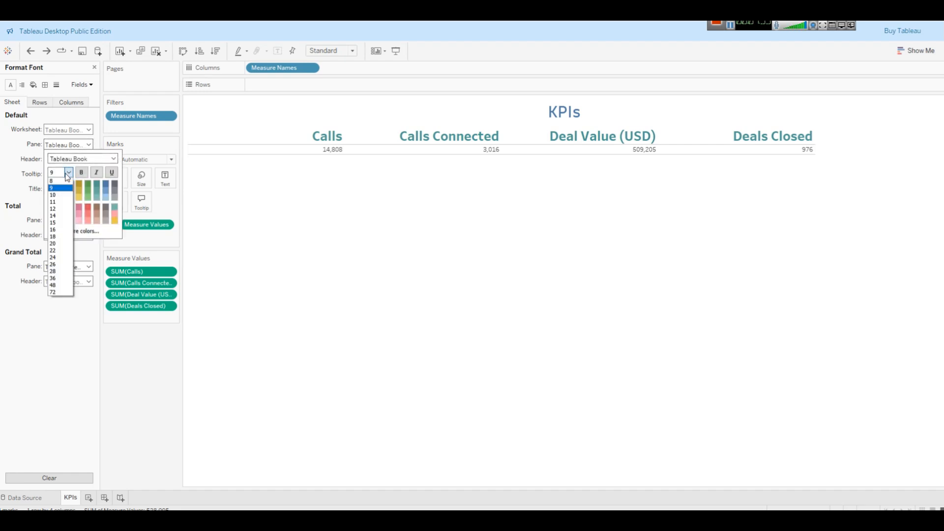
pyautogui.click(61, 237)
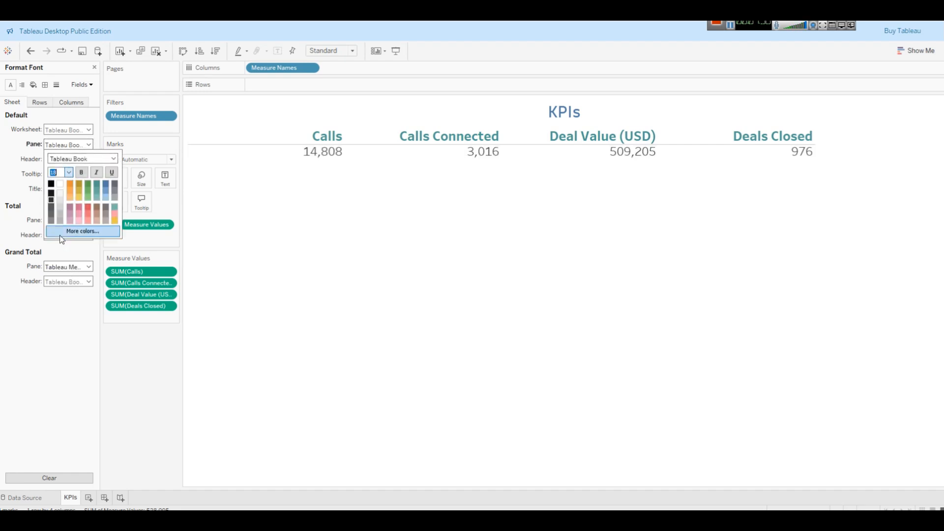
pyautogui.click(82, 173)
pyautogui.click(104, 189)
pyautogui.click(527, 236)
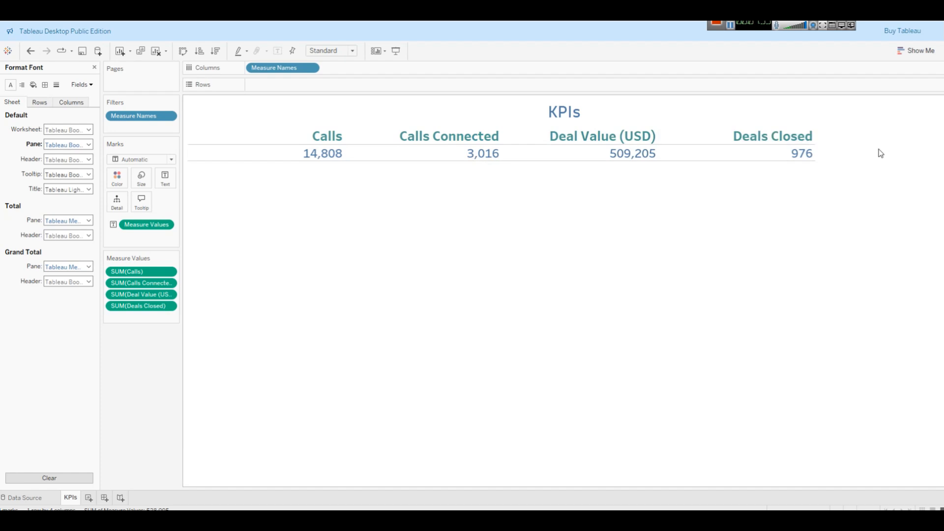
pyautogui.moveTo(830, 134); pyautogui.dragTo(855, 136)
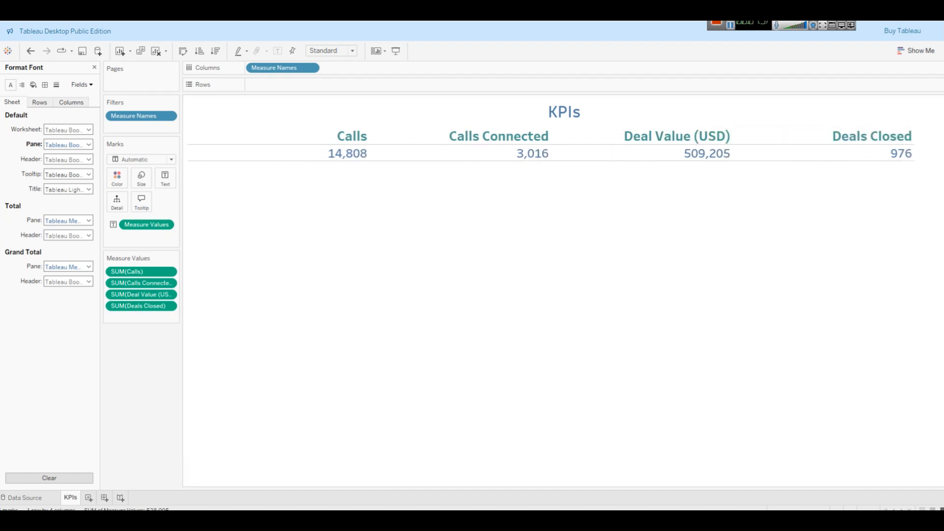
# Add a new worksheet after KPIs and check the charts on the reference dashboard in Power BI
pyautogui.click(90, 499)
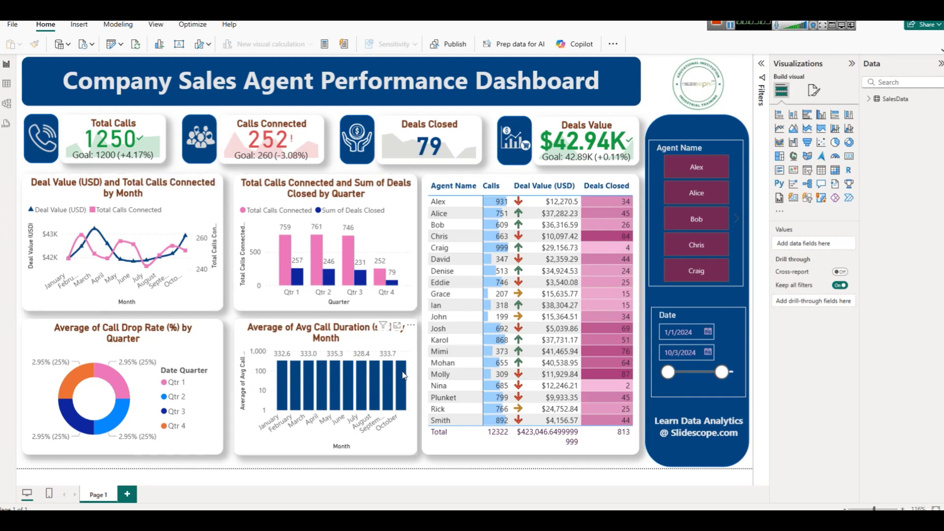
pyautogui.moveTo(404, 374)
pyautogui.click(417, 519)
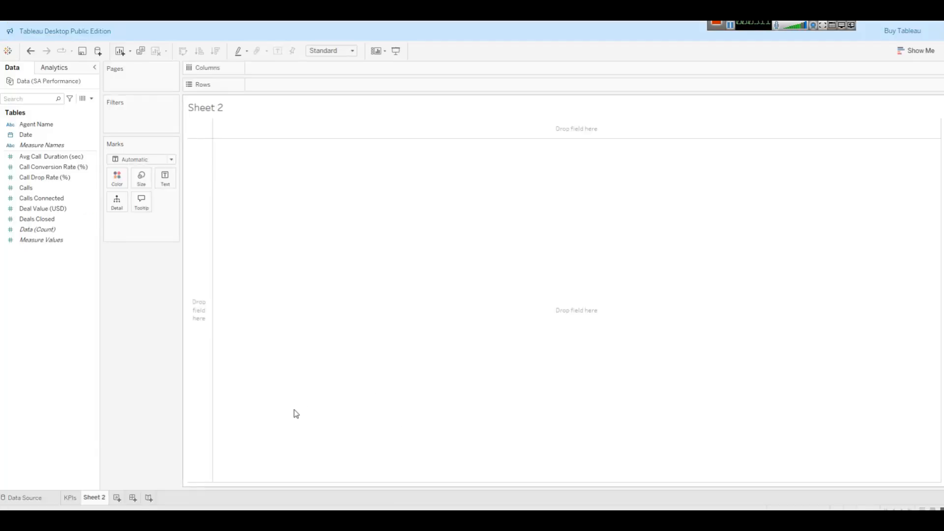
# In Power BI, copy the title text of the line chart showing deal value and connected calls by month
pyautogui.click(418, 519)
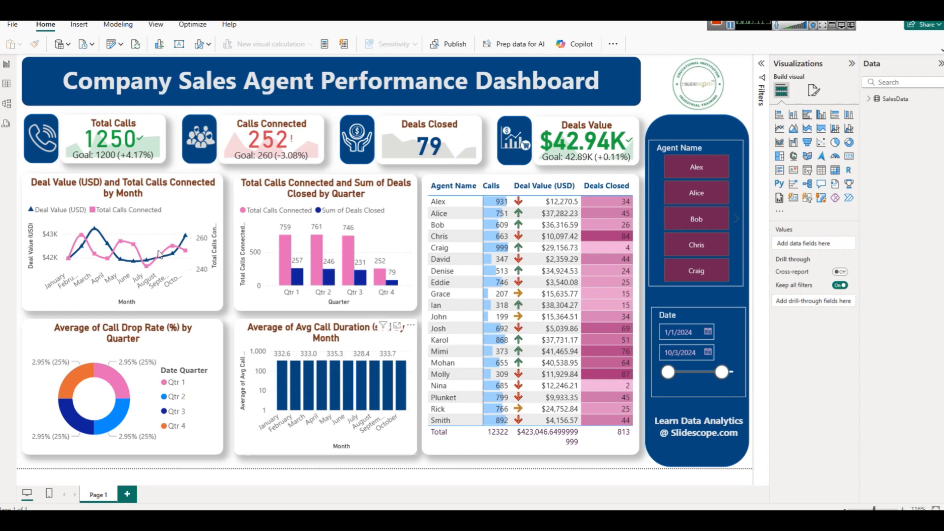
pyautogui.click(149, 206)
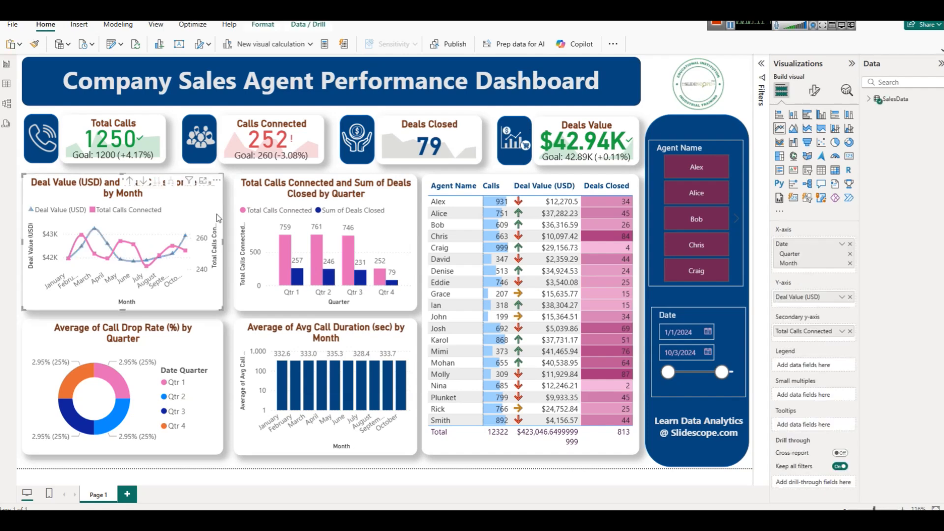
pyautogui.click(815, 91)
pyautogui.click(813, 135)
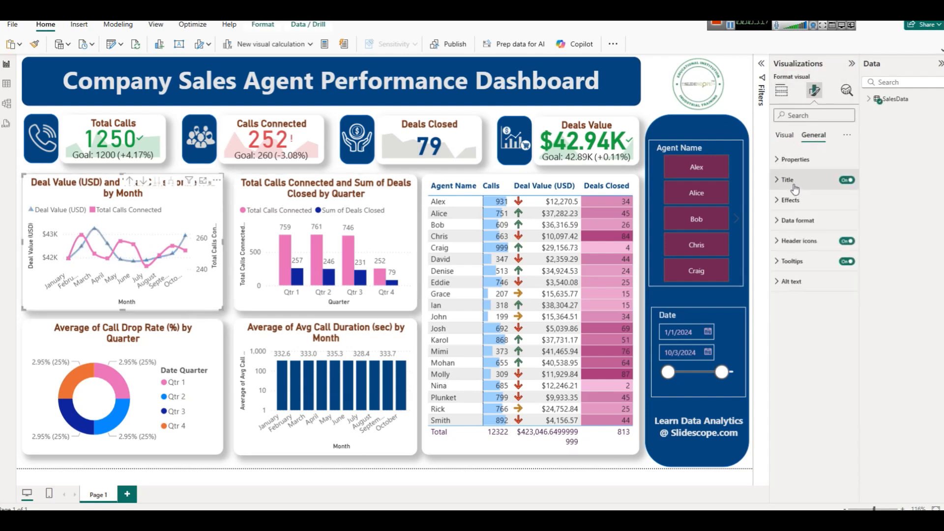
pyautogui.click(788, 180)
pyautogui.tripleClick(795, 229)
pyautogui.hotkey('ctrl', 'c')
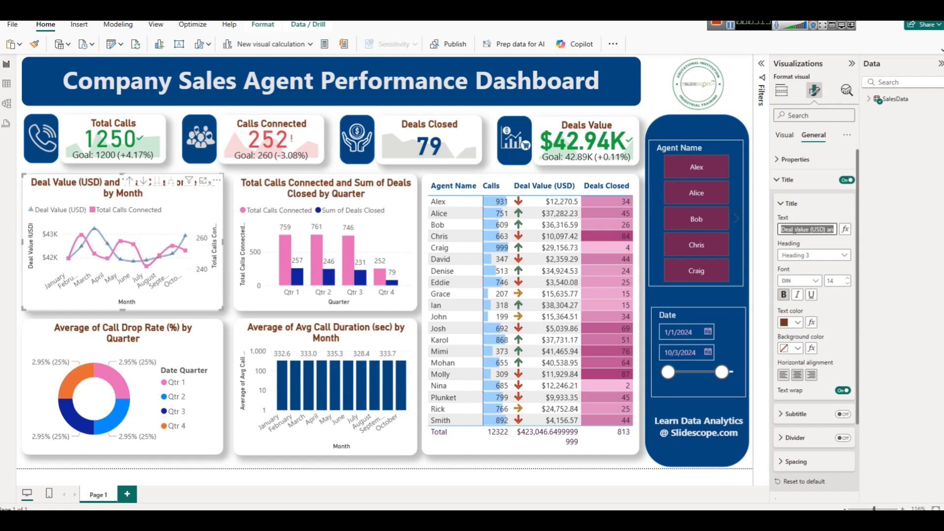
pyautogui.click(730, 27)
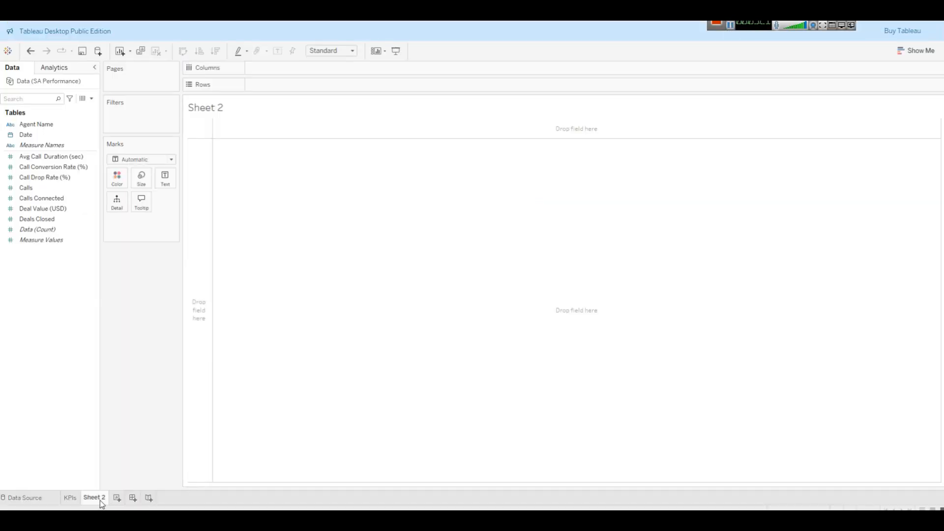
# Try renaming Sheet 2 as "Deal Value (USD) and Total Calls Connected by Month" in Tableau, and undo the renaming
pyautogui.rightClick(97, 499)
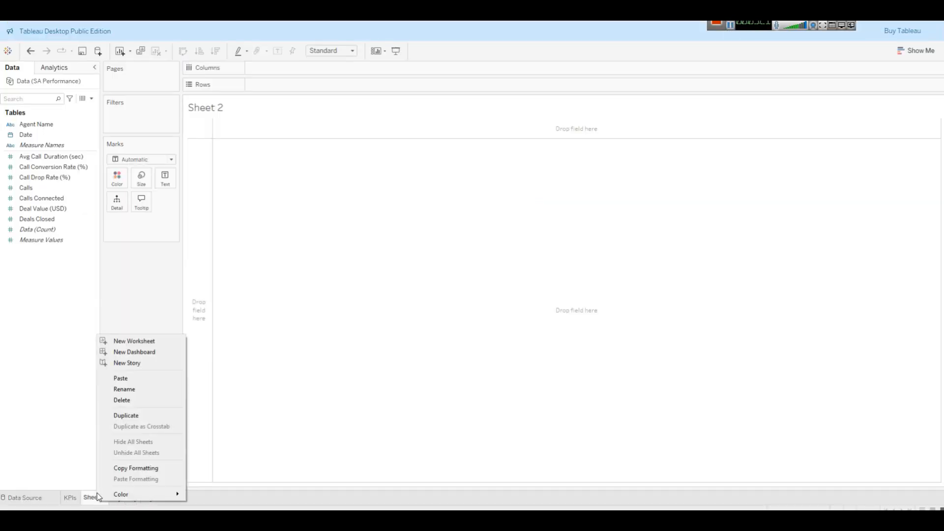
pyautogui.click(152, 389)
pyautogui.hotkey('ctrl', 'v')
pyautogui.press('Return')
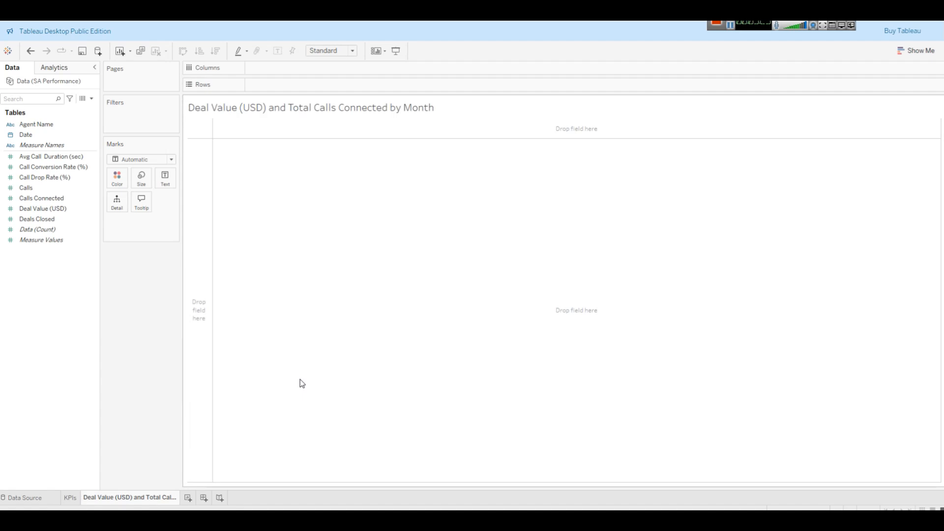
pyautogui.hotkey('ctrl', 'z')
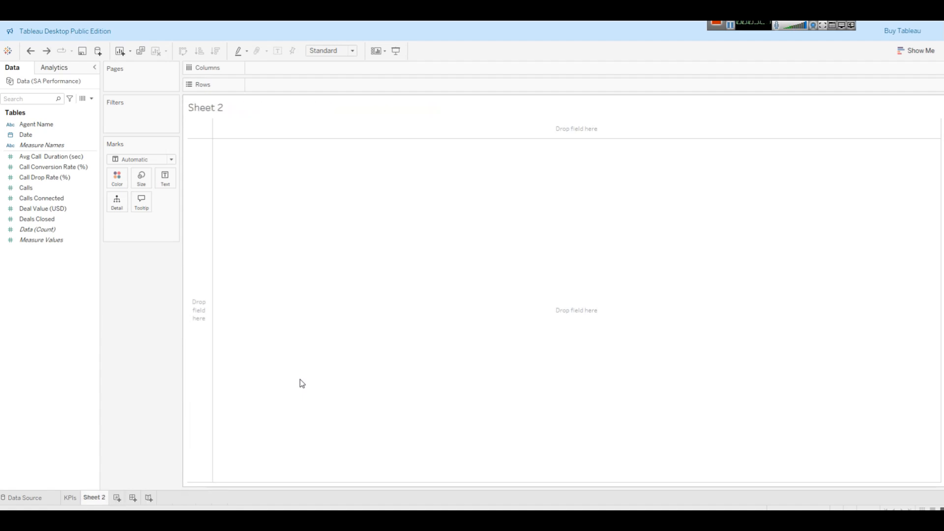
# Duplicate the KPIs sheet to reuse its formatting and delete the empty Sheet 2
pyautogui.click(70, 497)
pyautogui.rightClick(71, 499)
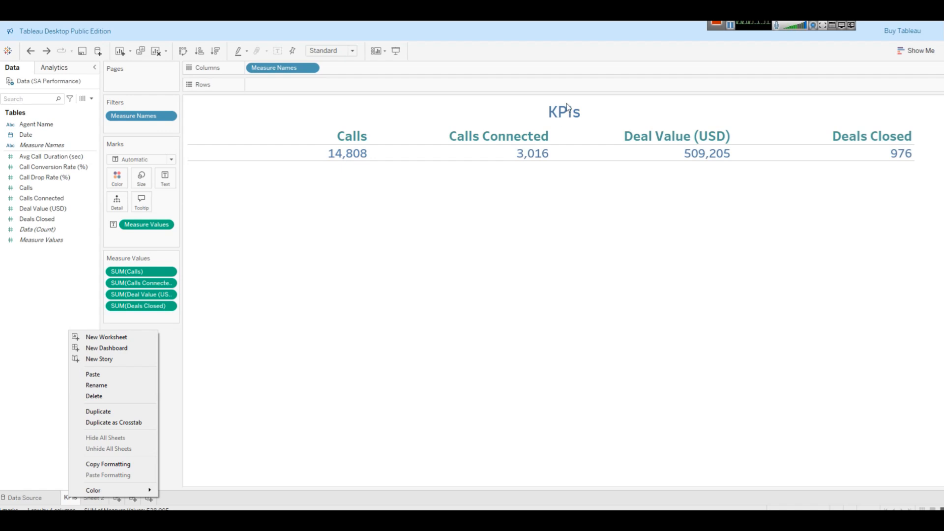
pyautogui.click(116, 412)
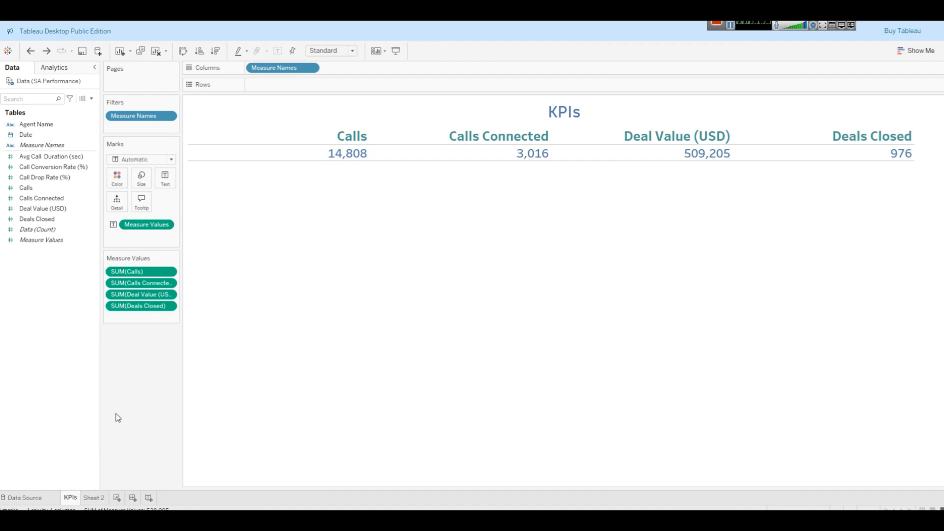
pyautogui.rightClick(125, 497)
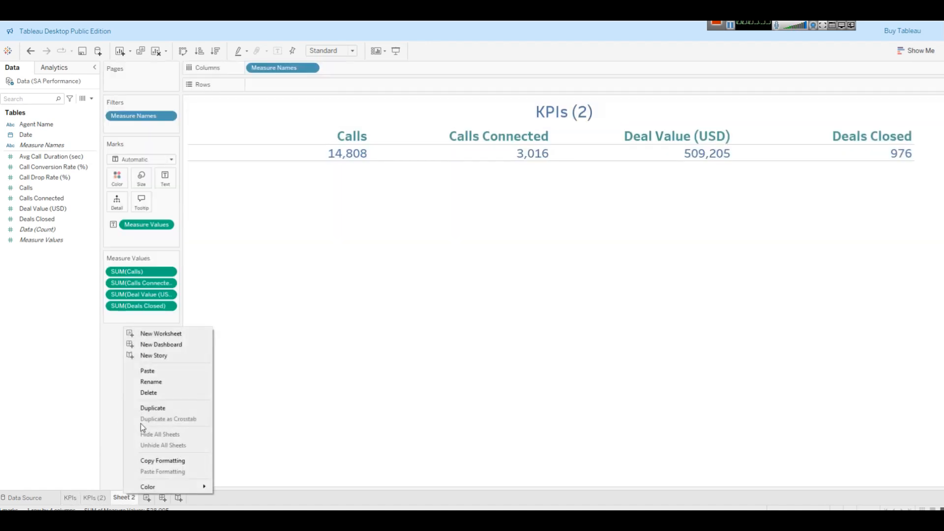
pyautogui.click(149, 398)
# Rename the duplicated KPIs sheet as "Deal Value (USD) and Total Calls Connected by Month"
pyautogui.rightClick(98, 496)
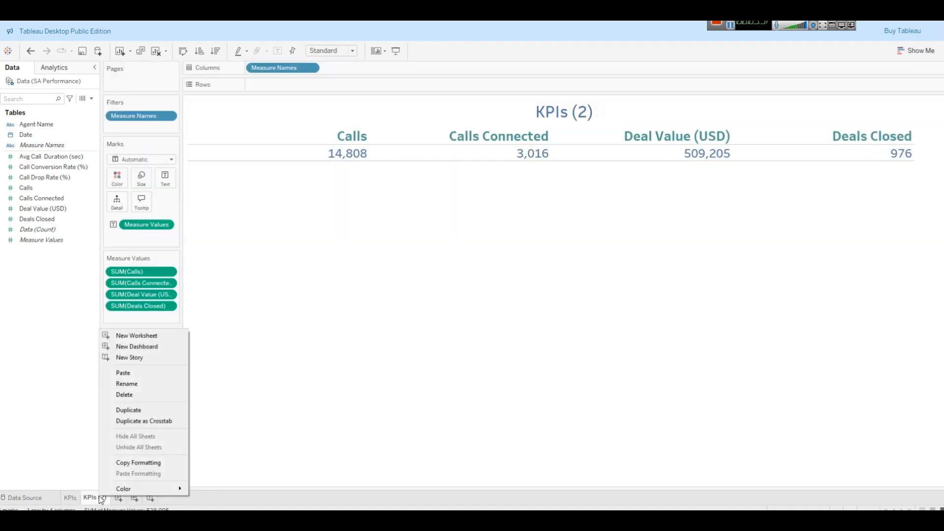
pyautogui.click(142, 383)
pyautogui.hotkey('ctrl', 'v')
pyautogui.press('Return')
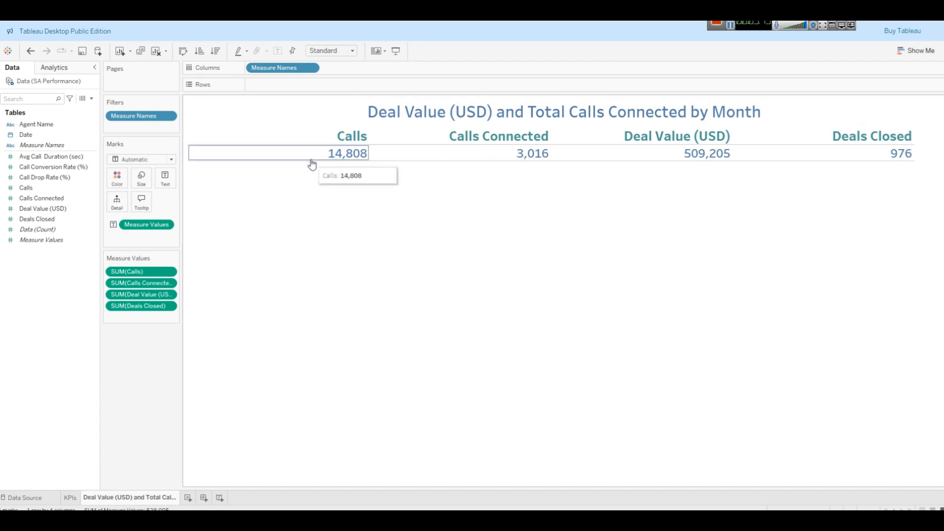
# Remove all measures from the duplicated sheet so that its view is empty
pyautogui.moveTo(152, 274)
pyautogui.mouseDown()
pyautogui.moveTo(18, 299)
pyautogui.moveTo(51, 280)
pyautogui.moveTo(146, 265)
pyautogui.mouseUp()
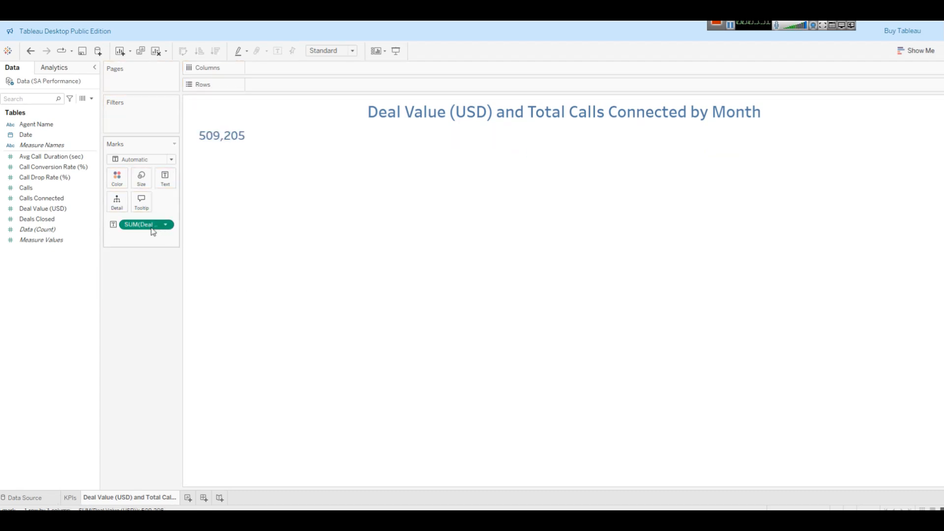
pyautogui.moveTo(152, 229); pyautogui.dragTo(21, 299)
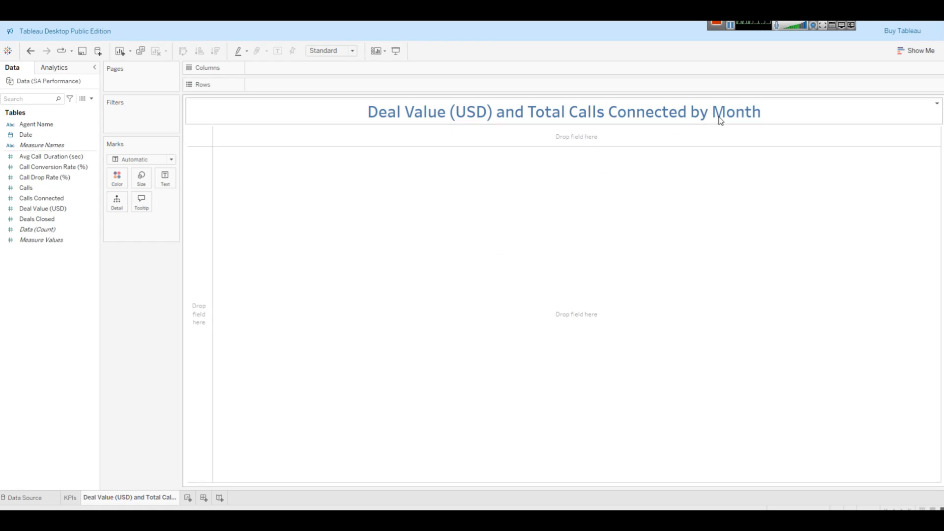
pyautogui.click(86, 226)
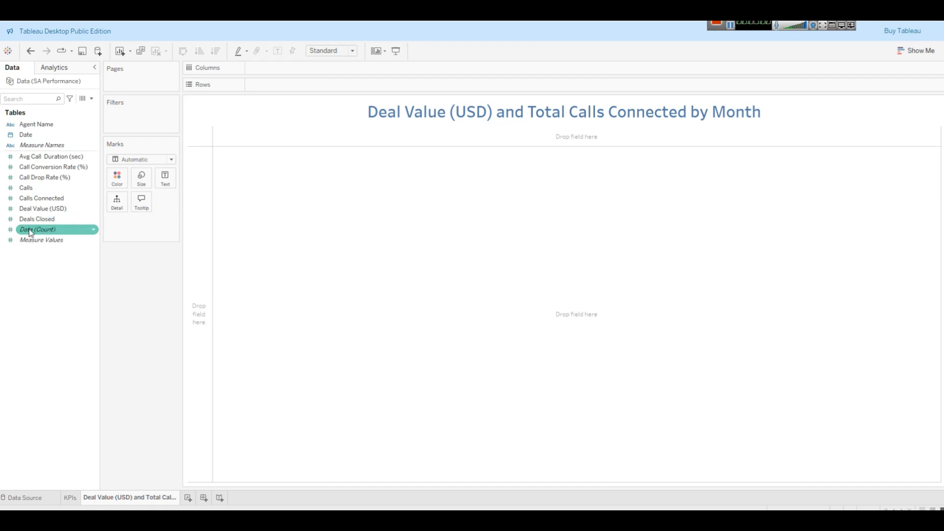
# Plot Deal Value (USD) and Calls Connected against Date, with both measures on Rows and Date on Columns
pyautogui.moveTo(42, 209); pyautogui.dragTo(284, 67)
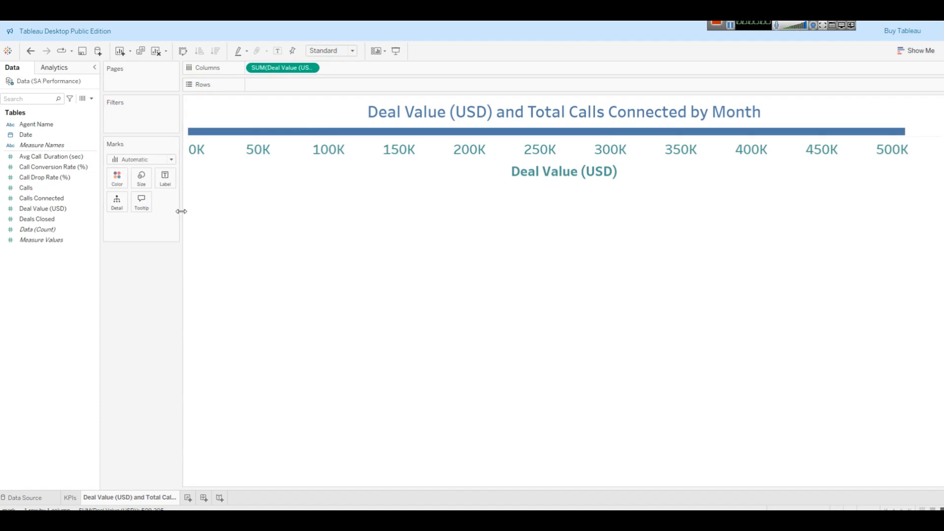
pyautogui.moveTo(44, 198); pyautogui.dragTo(395, 69)
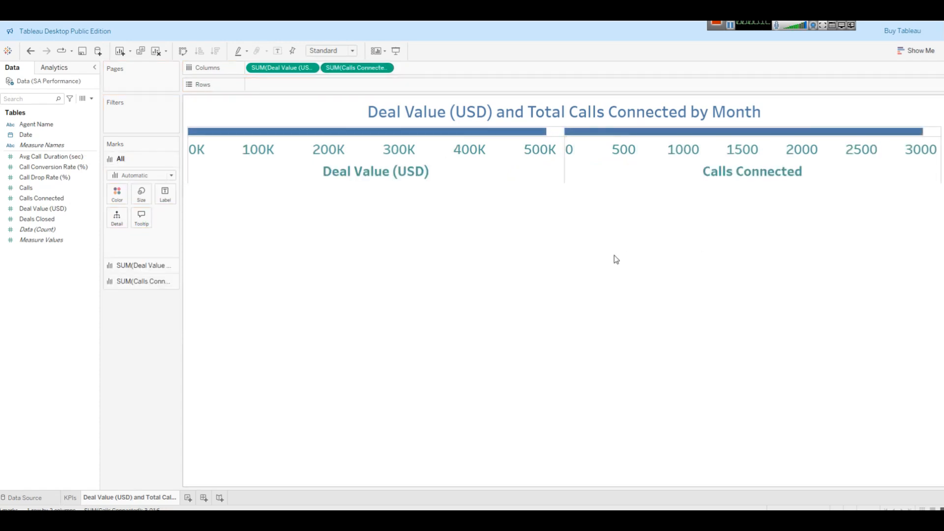
pyautogui.click(26, 135)
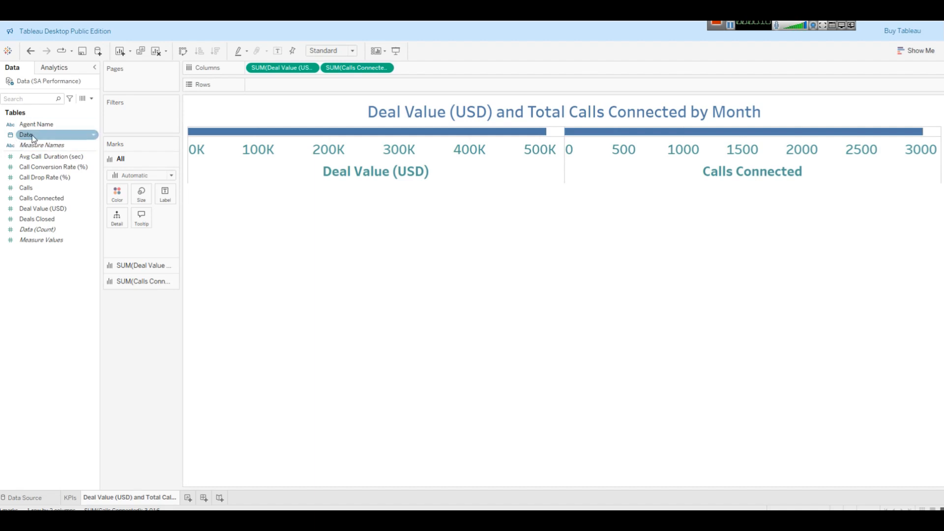
pyautogui.moveTo(11, 140); pyautogui.dragTo(291, 94)
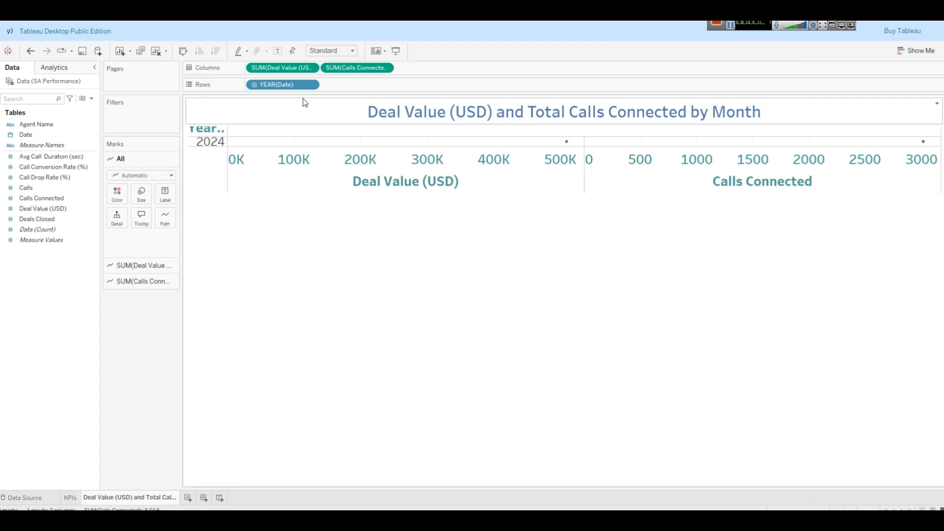
pyautogui.hotkey('ctrl', 'w')
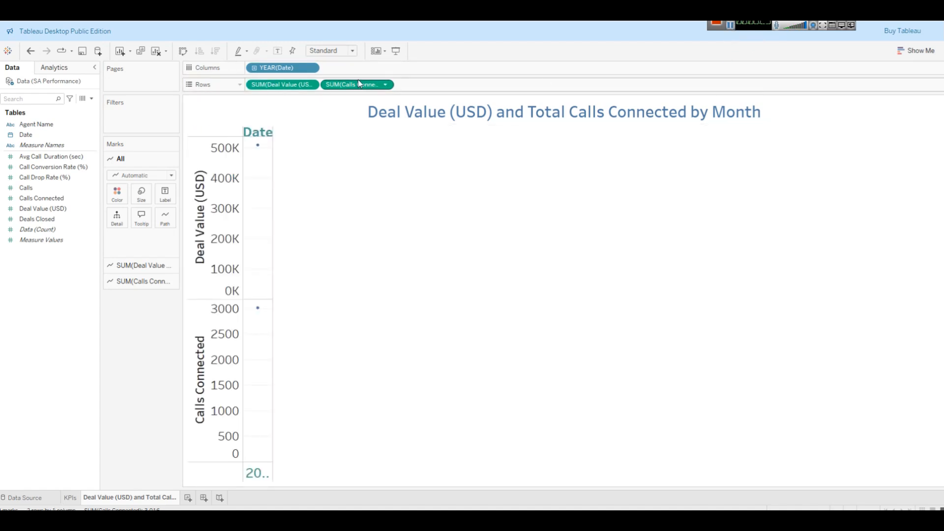
# Drill the Date field down to months, keeping only the month level, and widen the chart across most of the view
pyautogui.click(254, 67)
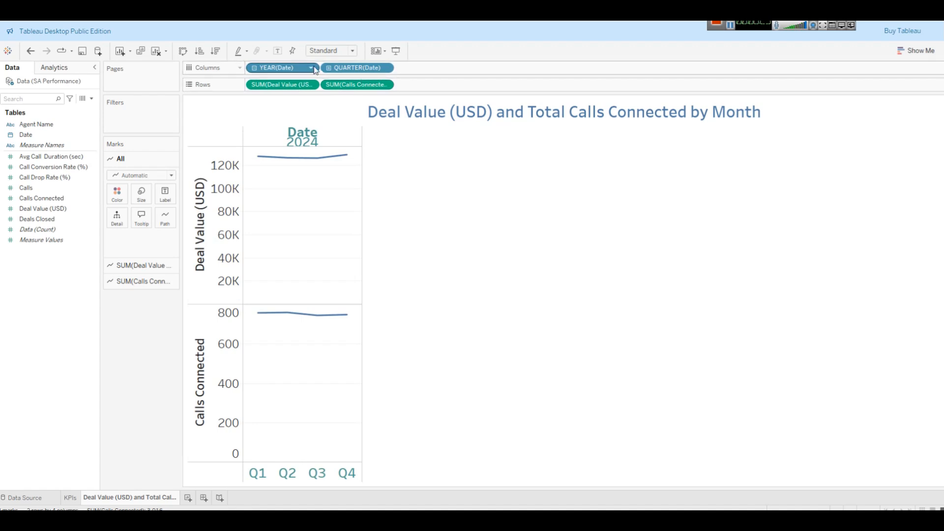
pyautogui.click(329, 68)
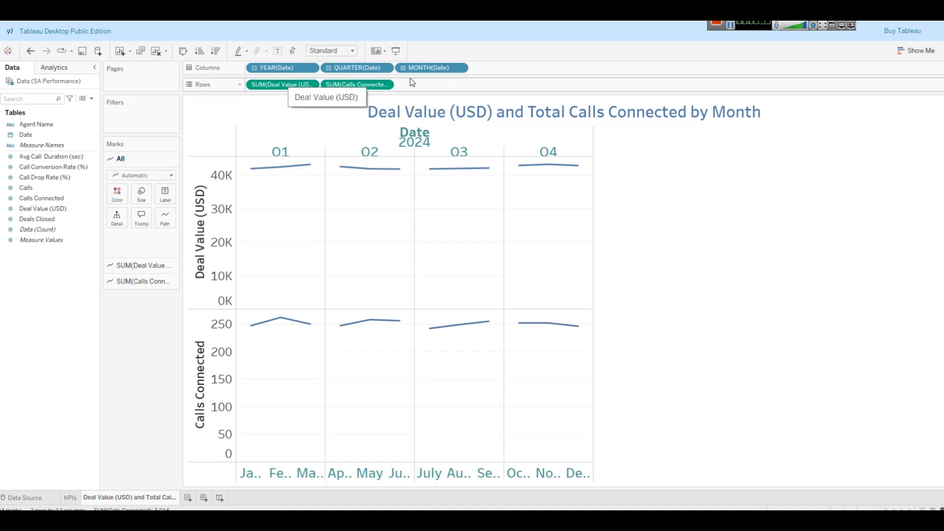
pyautogui.moveTo(276, 68); pyautogui.dragTo(128, 211)
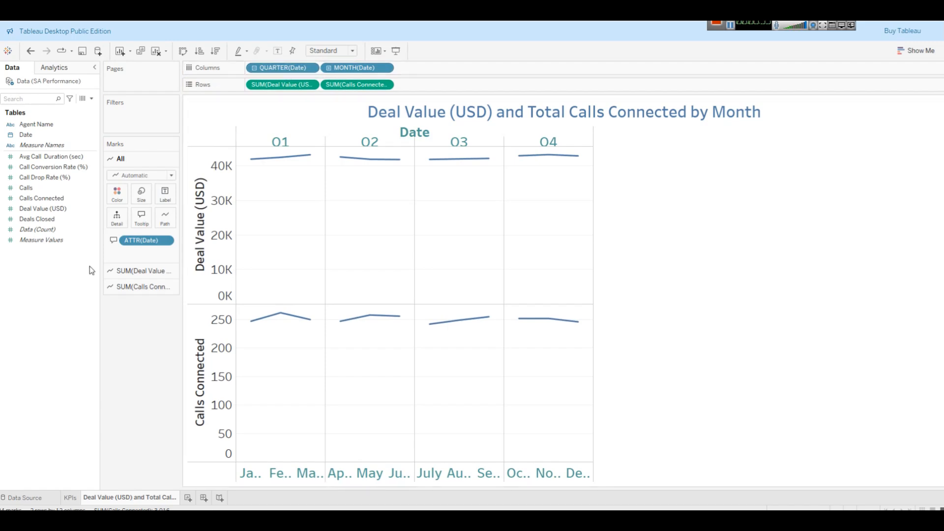
pyautogui.moveTo(274, 68); pyautogui.dragTo(74, 276)
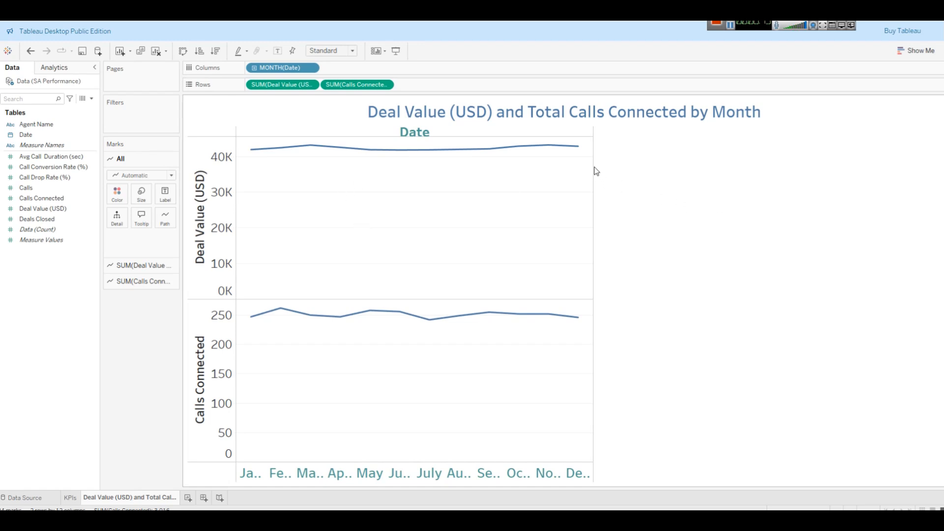
pyautogui.moveTo(593, 163); pyautogui.dragTo(679, 167)
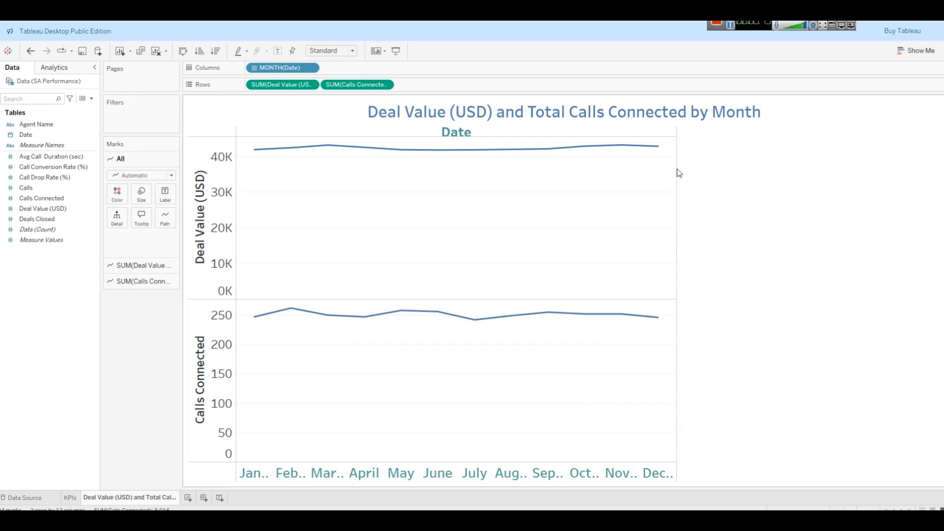
pyautogui.moveTo(678, 168); pyautogui.dragTo(861, 168)
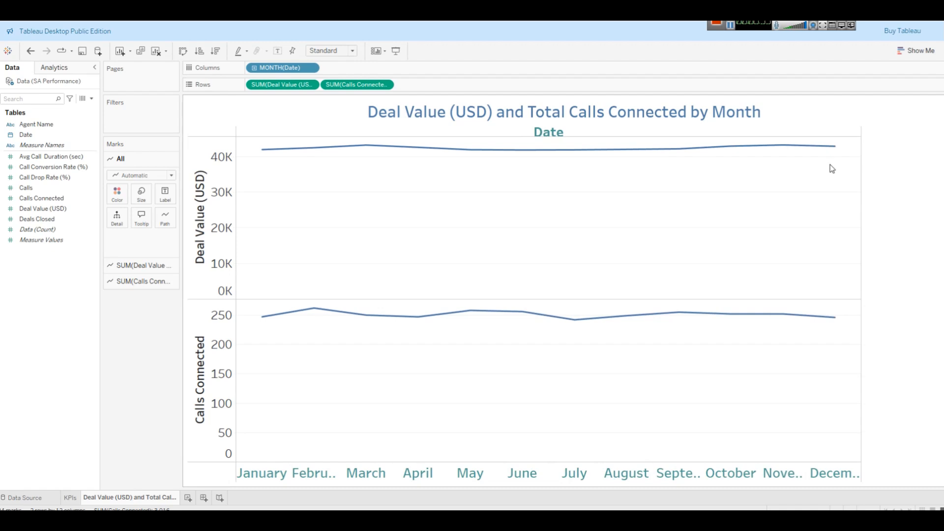
# Examine the summary data behind the chart for the monthly Calls Connected and Deal Value (USD)
pyautogui.rightClick(793, 173)
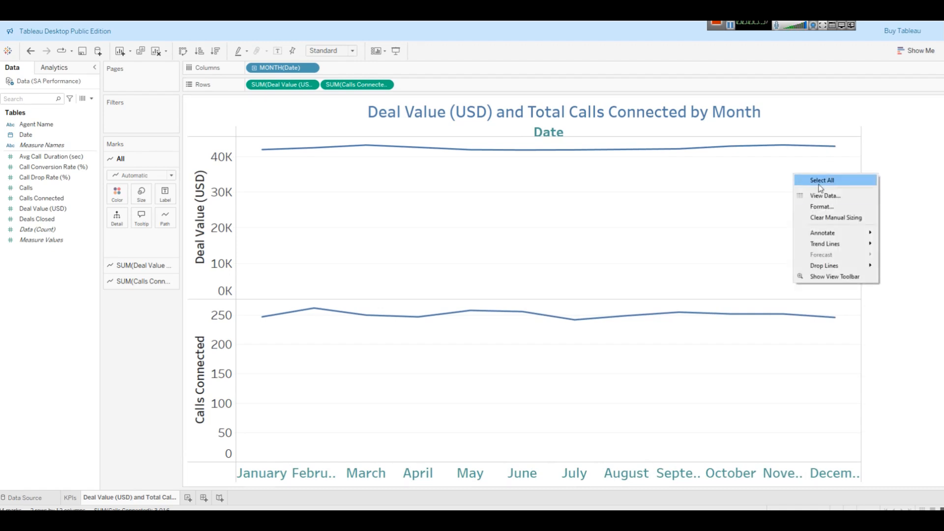
pyautogui.click(825, 195)
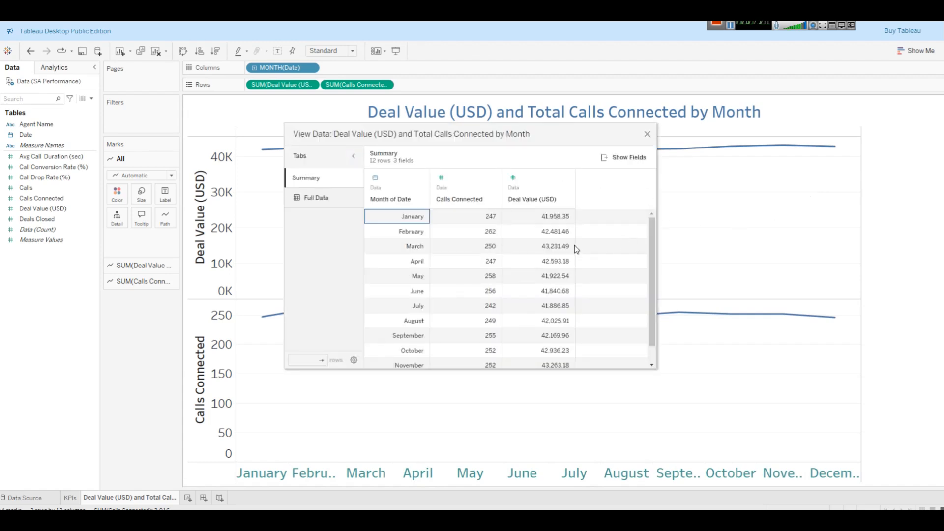
pyautogui.scroll(-1, 475, 238)
pyautogui.scroll(1, 406, 241)
pyautogui.scroll(-1, 423, 231)
pyautogui.scroll(1, 424, 231)
pyautogui.click(646, 134)
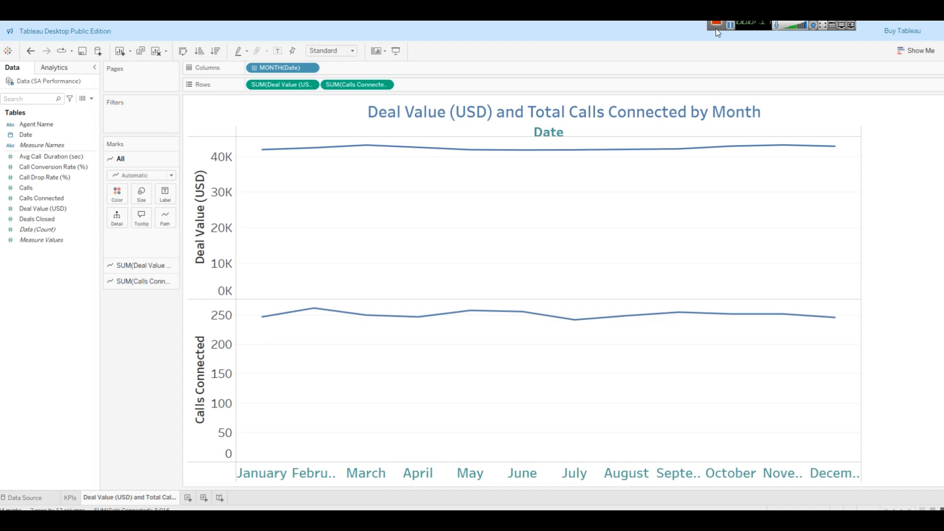
# Convert the chart to dual lines with a continuous month axis, and put Deal Value (USD) before Calls Connected on Rows
pyautogui.click(730, 27)
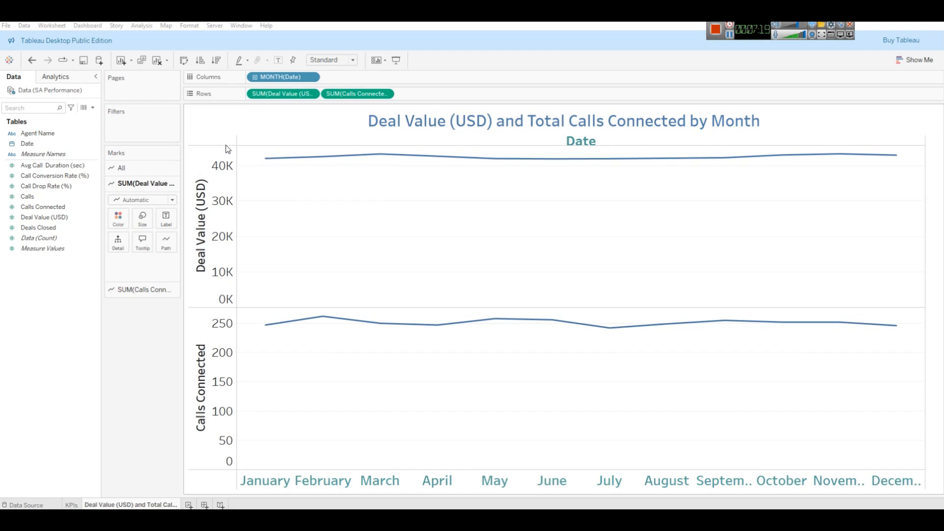
pyautogui.moveTo(226, 146); pyautogui.dragTo(227, 154)
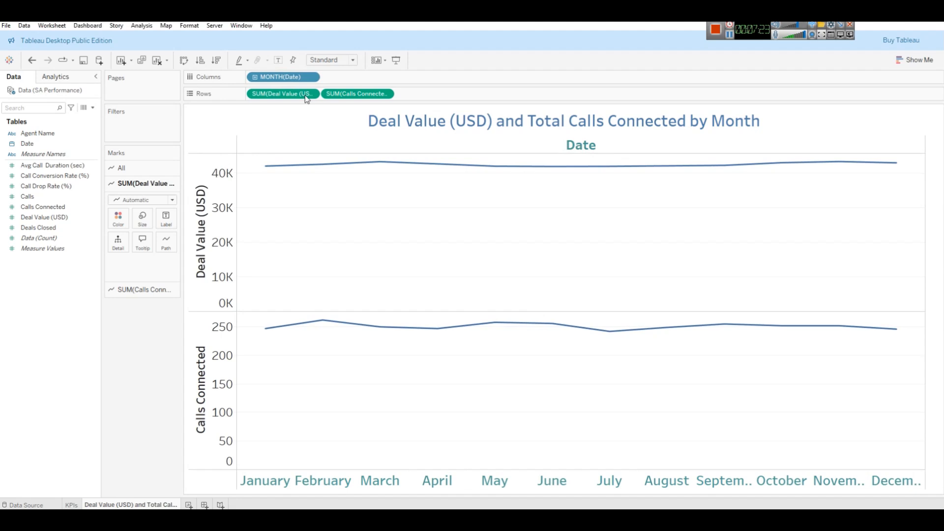
pyautogui.click(910, 60)
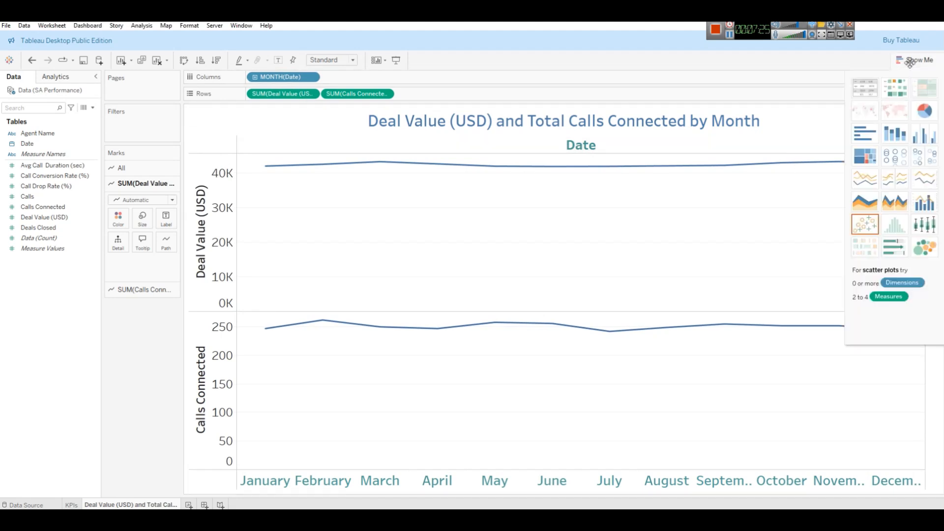
pyautogui.click(864, 186)
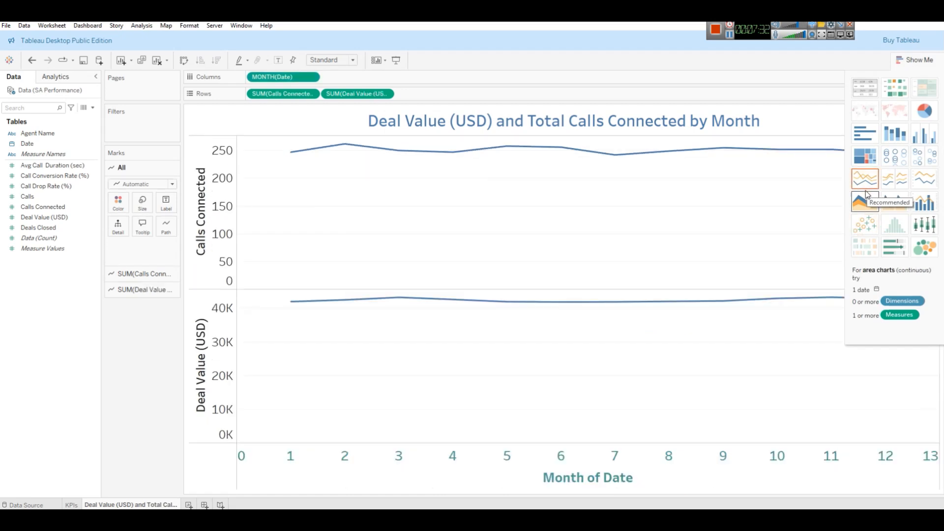
pyautogui.click(917, 190)
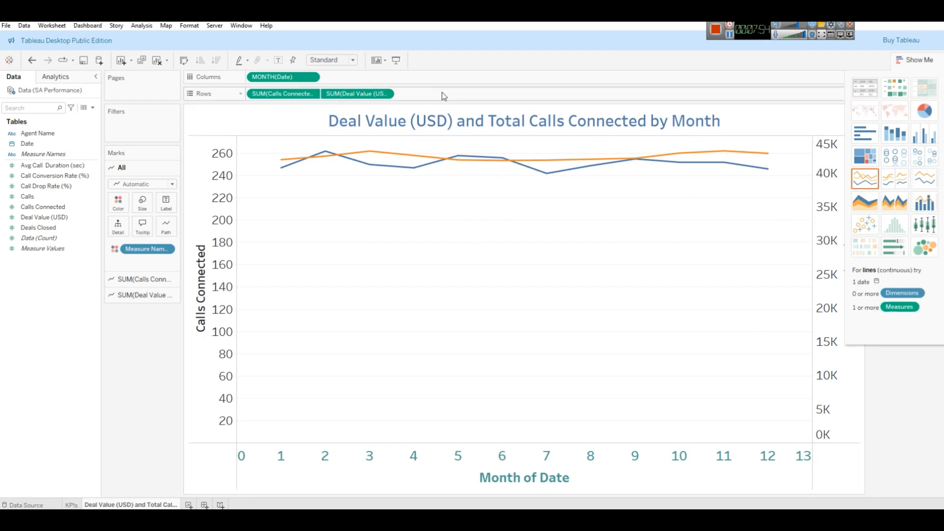
pyautogui.moveTo(333, 94); pyautogui.dragTo(254, 98)
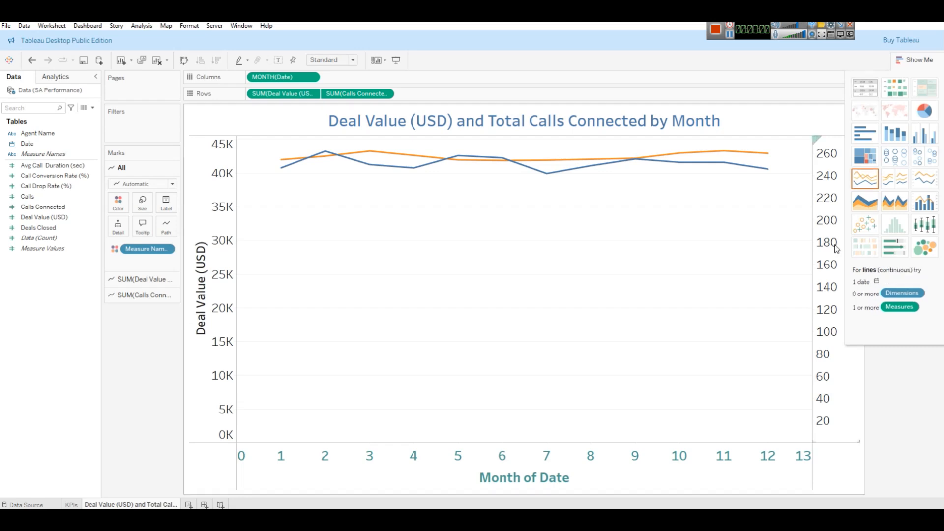
# Try the Bar and Circle mark types for Calls Connected, and undo both changes
pyautogui.click(160, 296)
pyautogui.click(154, 216)
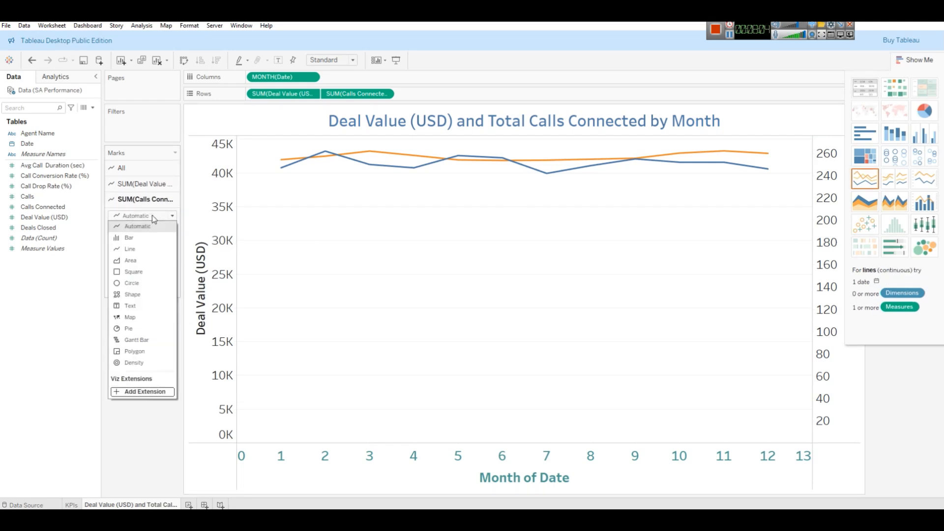
pyautogui.click(138, 240)
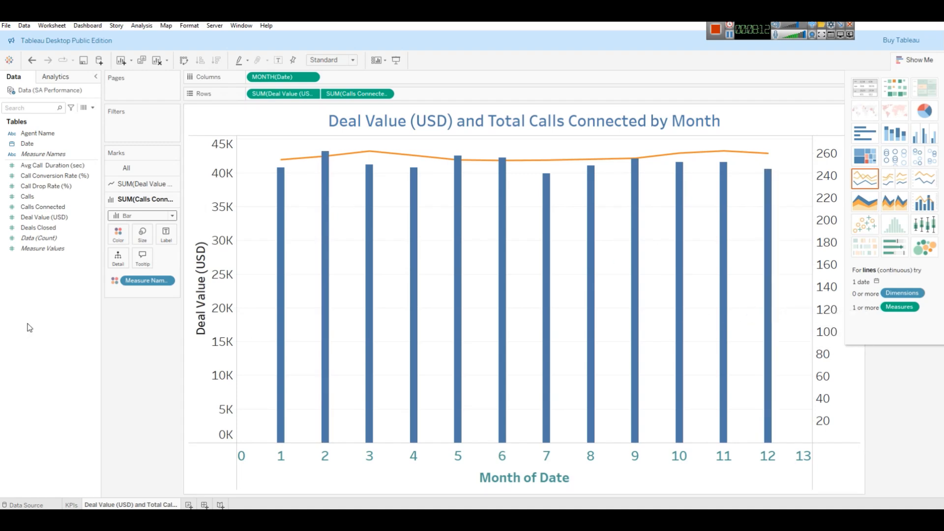
pyautogui.click(123, 218)
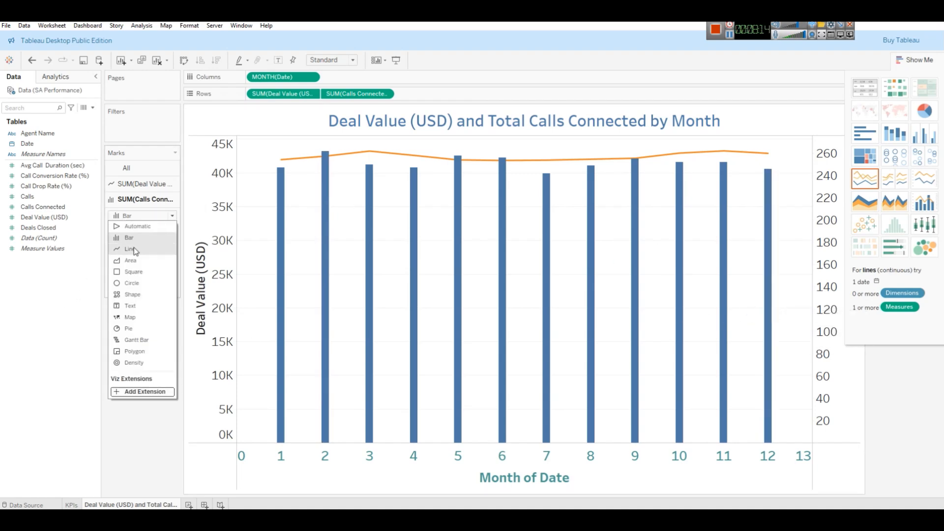
pyautogui.click(132, 283)
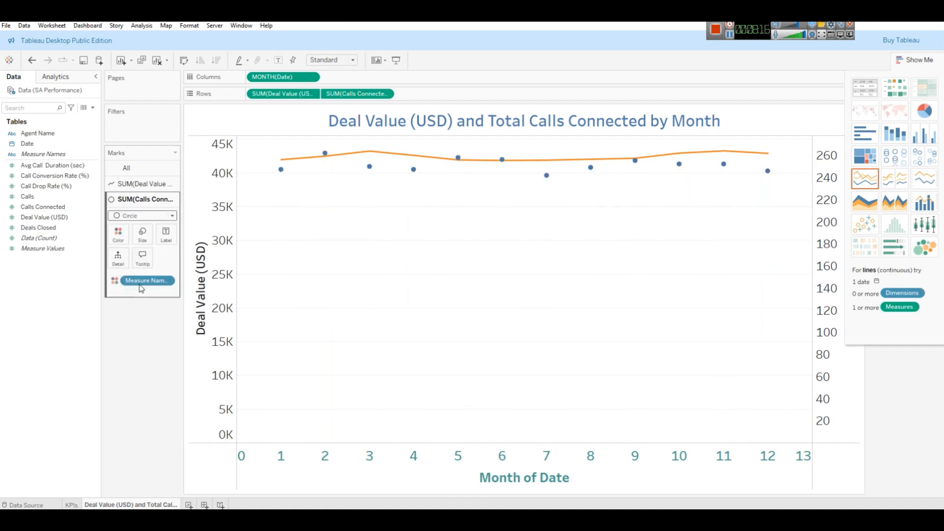
pyautogui.hotkey('ctrl', 'z')
pyautogui.hotkey('ctrl', 'z')
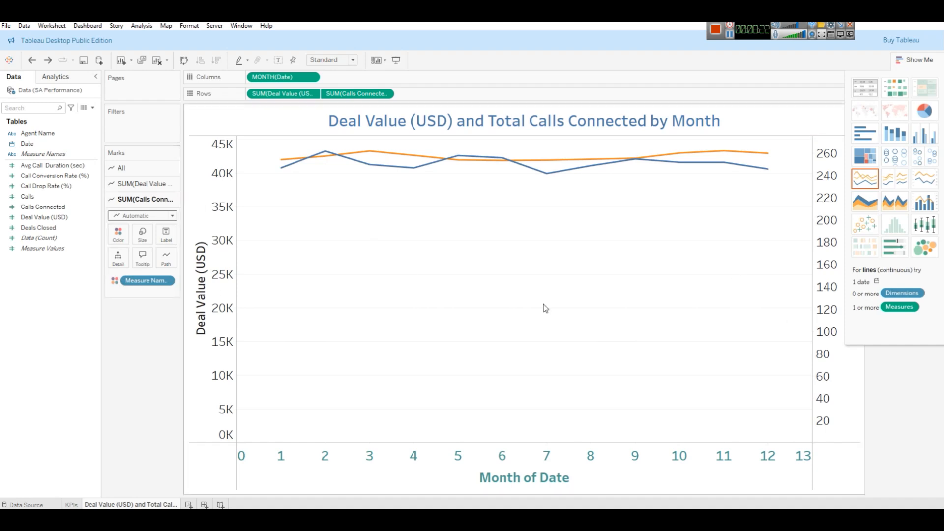
pyautogui.click(903, 59)
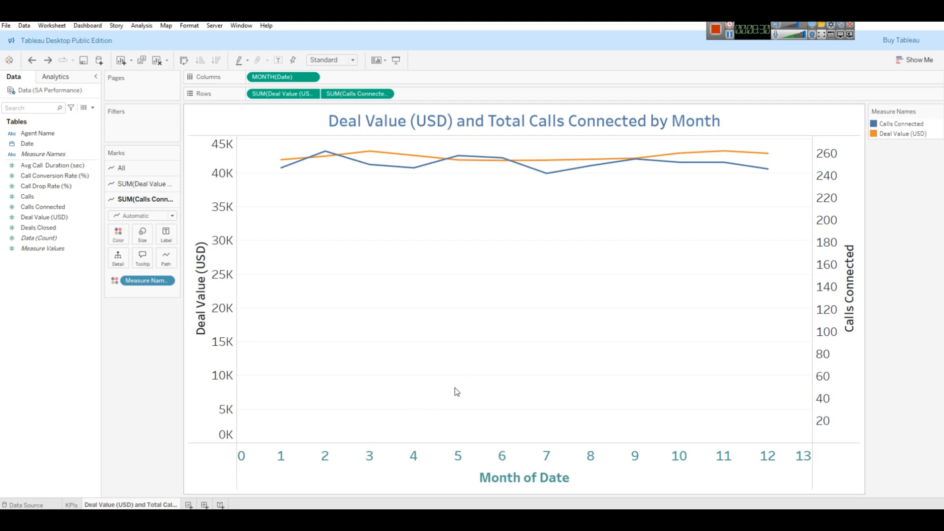
# Disable highlighting for the workbook
pyautogui.moveTo(768, 177)
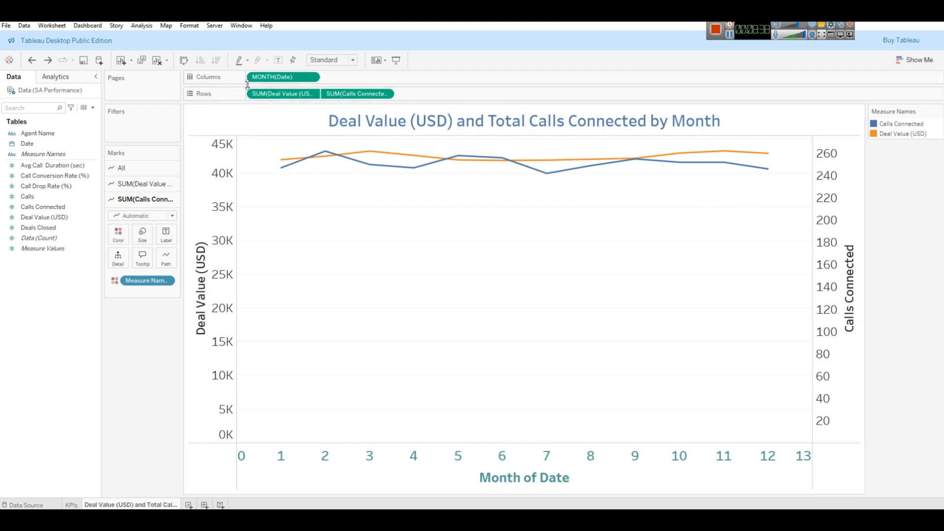
pyautogui.click(248, 60)
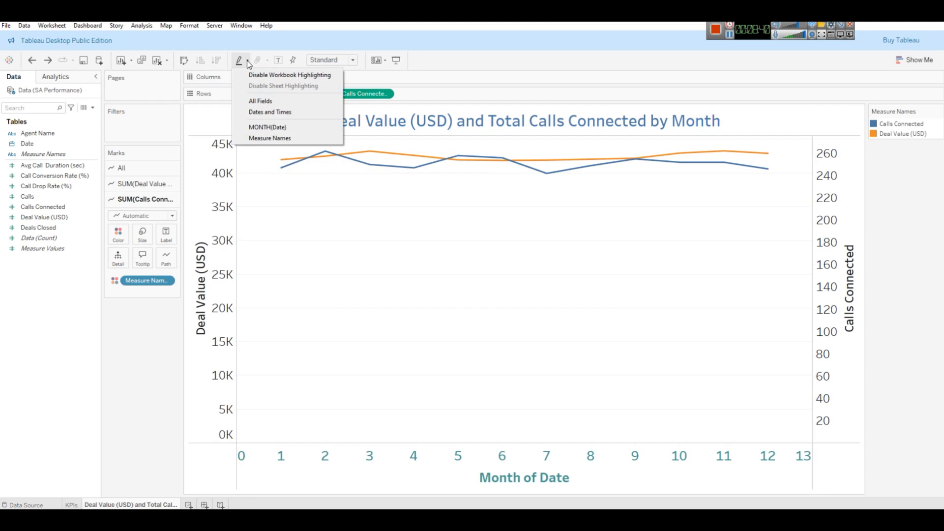
pyautogui.click(249, 63)
pyautogui.click(240, 61)
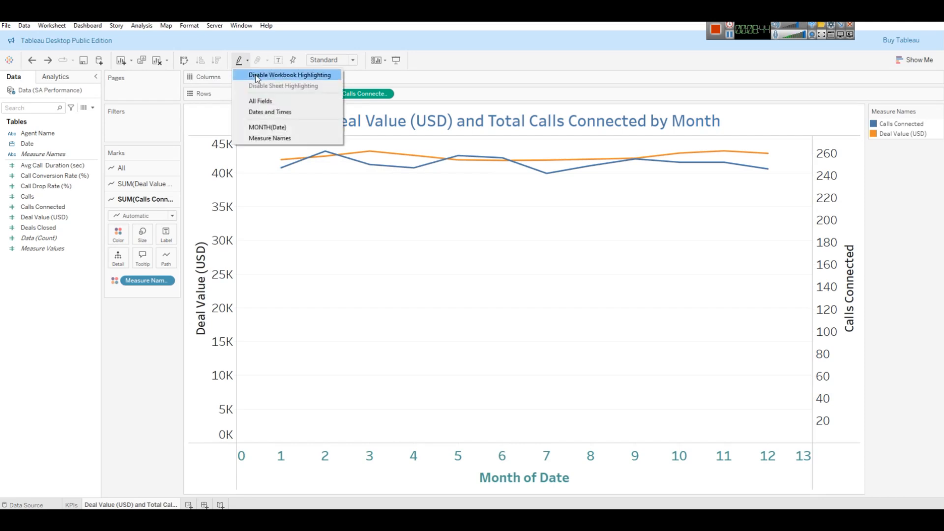
pyautogui.click(304, 75)
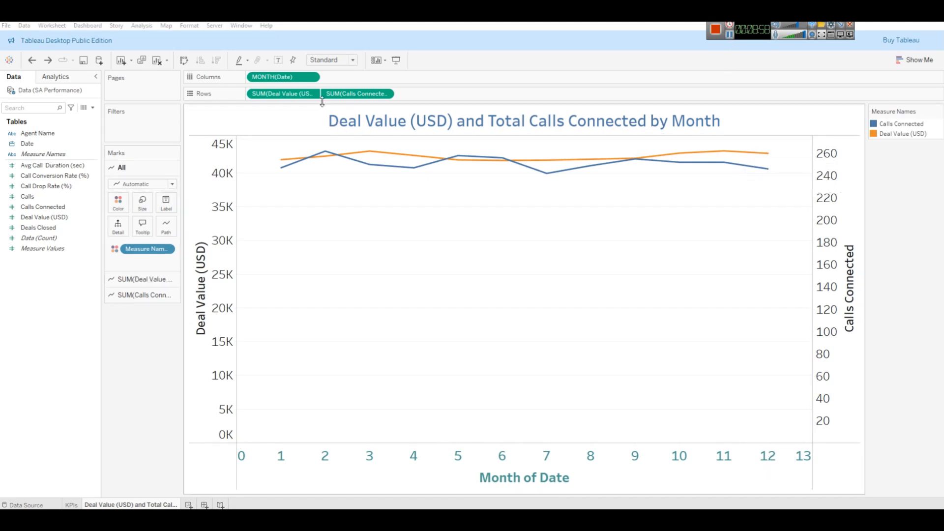
# Set the Date field on Columns to the continuous Month level that includes the year (May 2015 format)
pyautogui.click(310, 78)
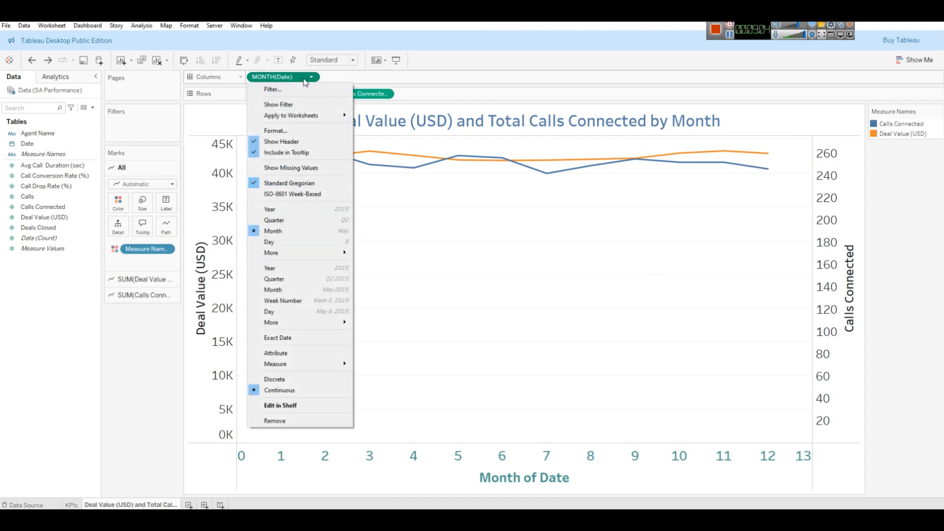
pyautogui.click(296, 290)
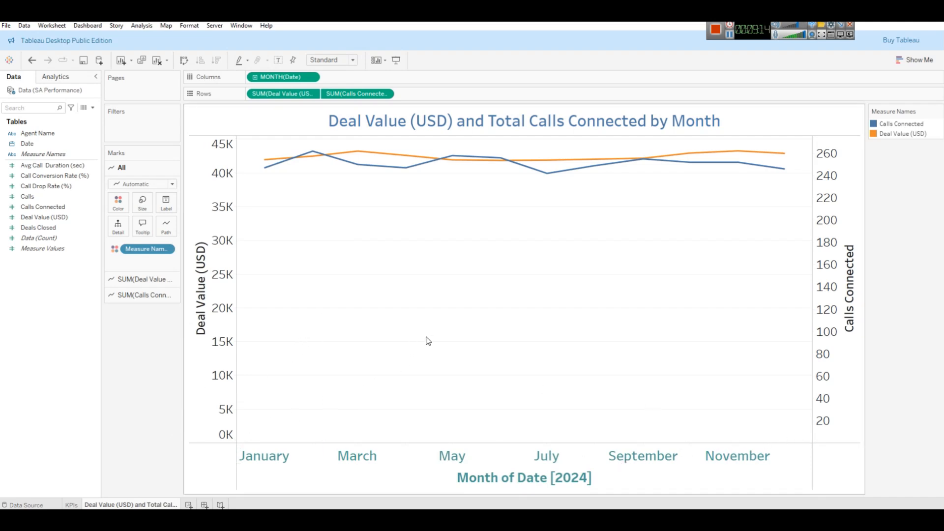
# Check the reference dashboard in Power BI, and duplicate the Deal Value (USD) and Total Calls Connected by Month sheet in Tableau
pyautogui.click(424, 520)
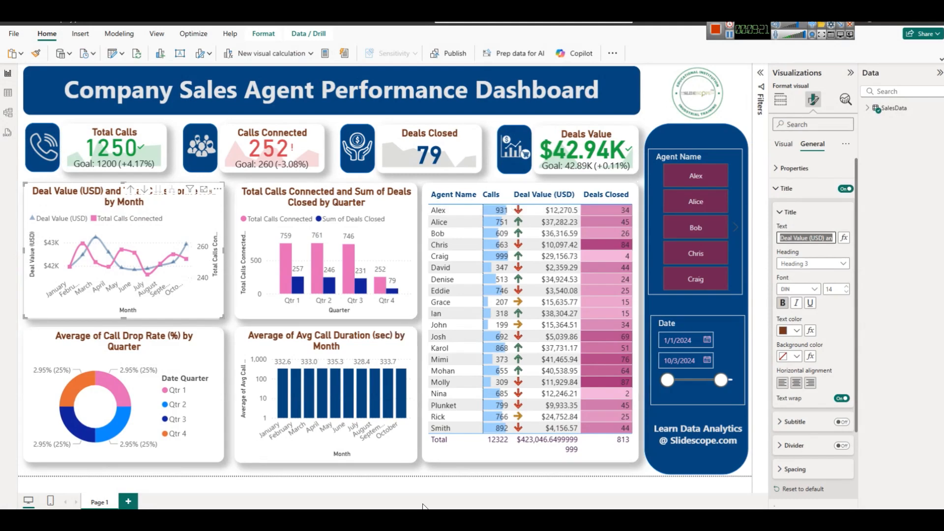
pyautogui.click(418, 520)
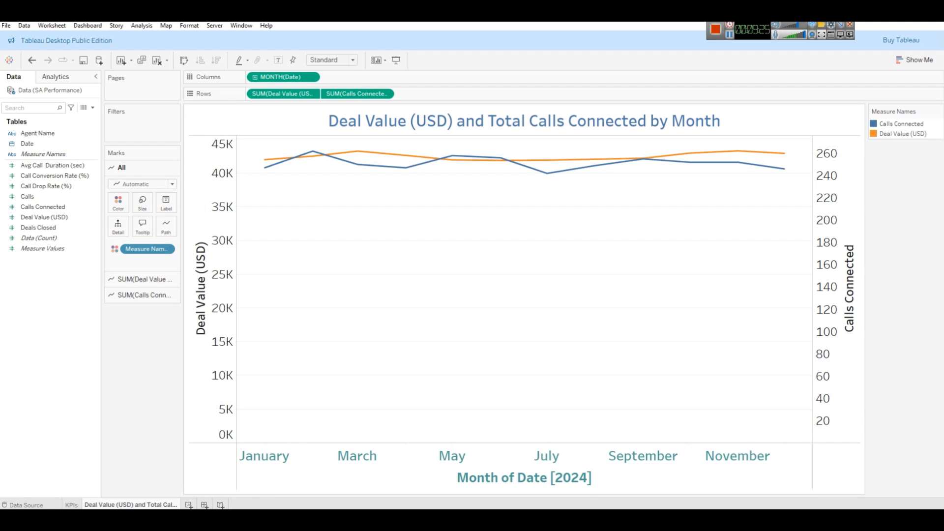
pyautogui.rightClick(124, 505)
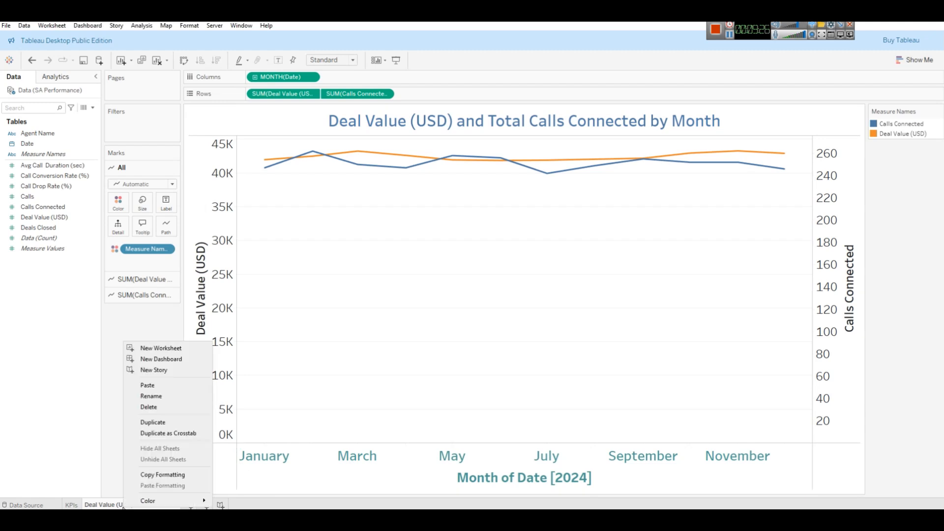
pyautogui.click(179, 422)
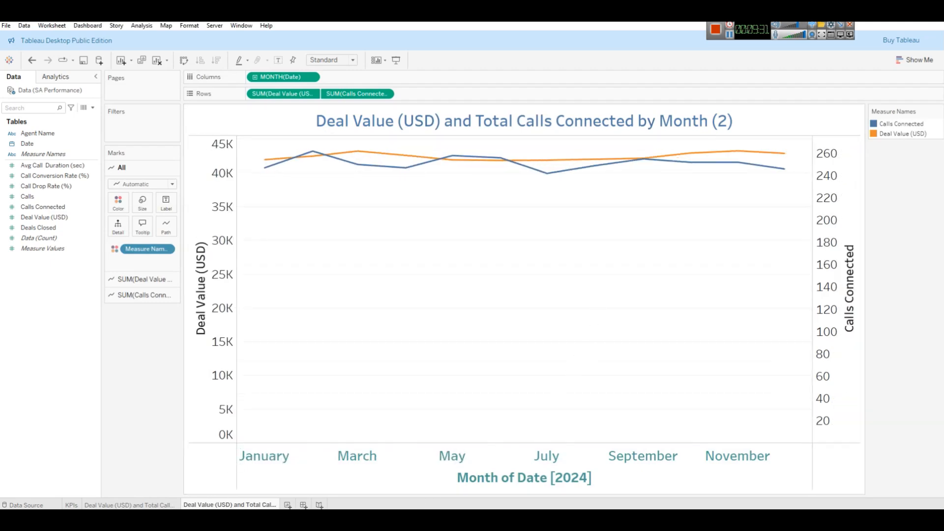
# Rename the duplicated sheet with the title copied from the Power BI chart, Total Calls Connected and Sum of Deals Closed by Quarter
pyautogui.hotkey('alt', 'Tab')
pyautogui.click(388, 196)
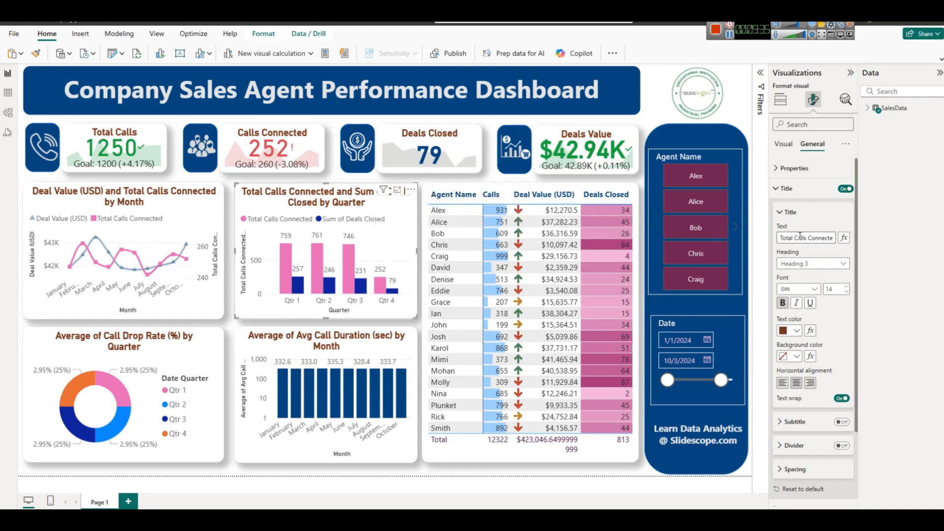
pyautogui.tripleClick(816, 237)
pyautogui.hotkey('alt', 'Tab')
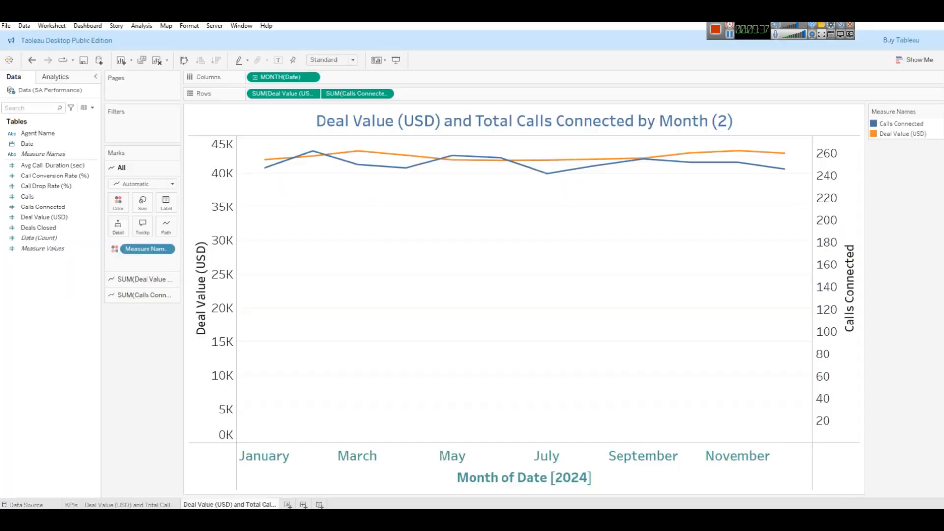
pyautogui.rightClick(220, 504)
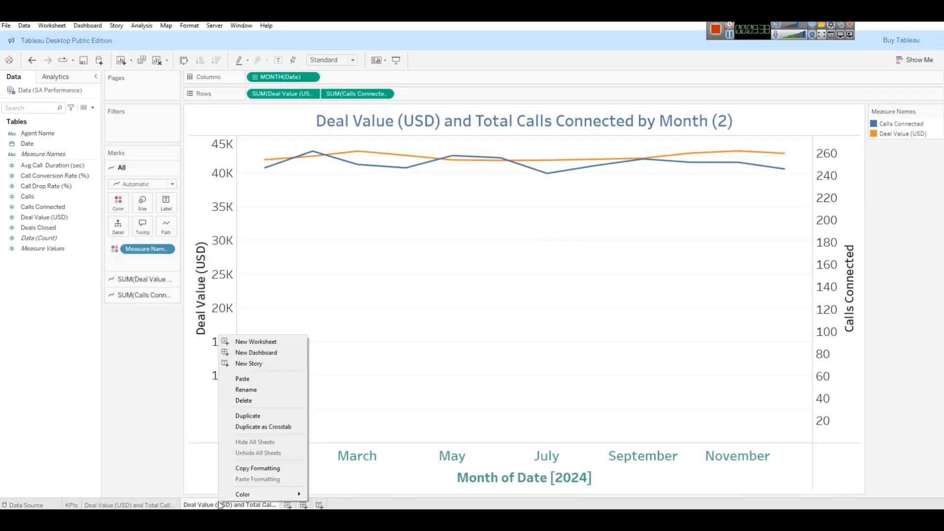
pyautogui.click(274, 390)
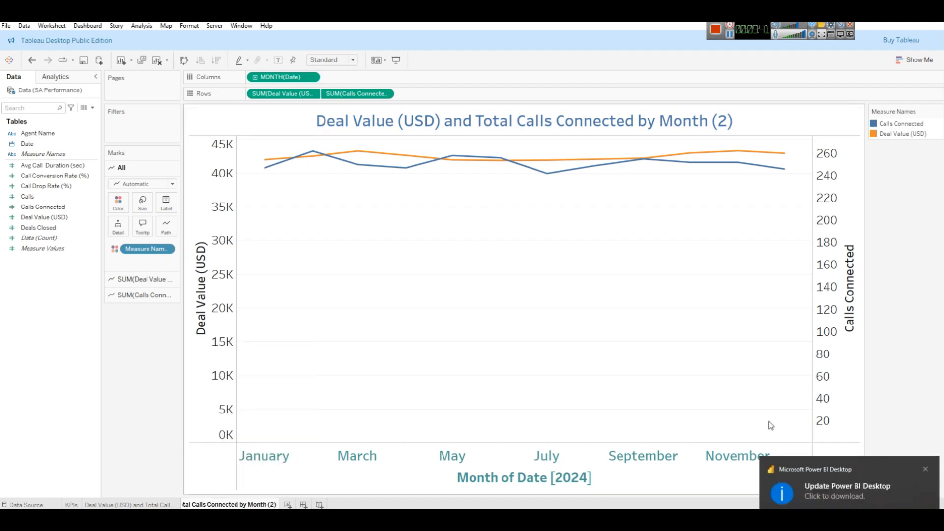
pyautogui.click(925, 469)
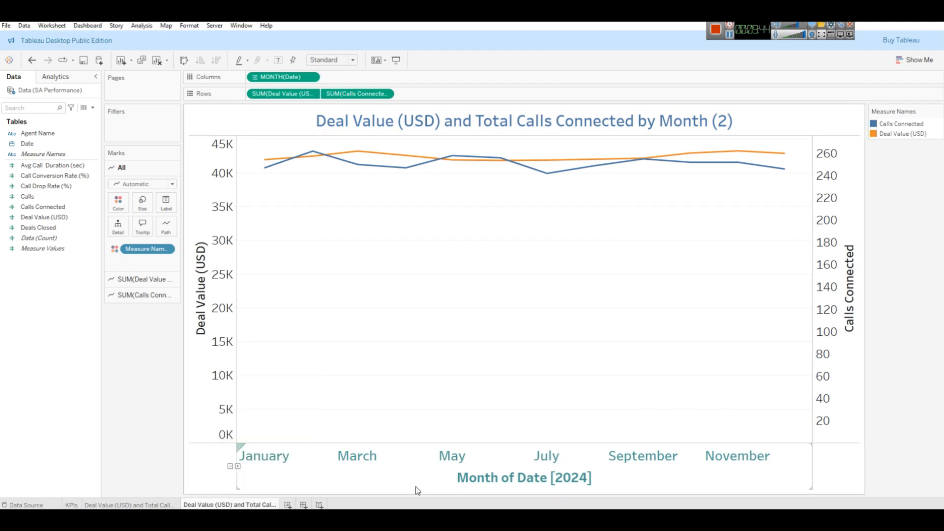
pyautogui.click(417, 520)
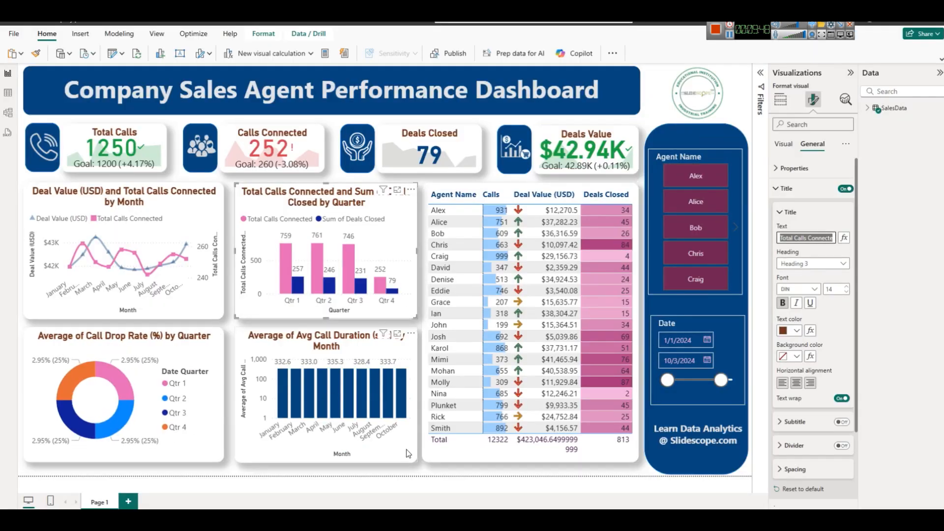
pyautogui.hotkey('alt', 'Tab')
pyautogui.rightClick(210, 502)
pyautogui.click(255, 399)
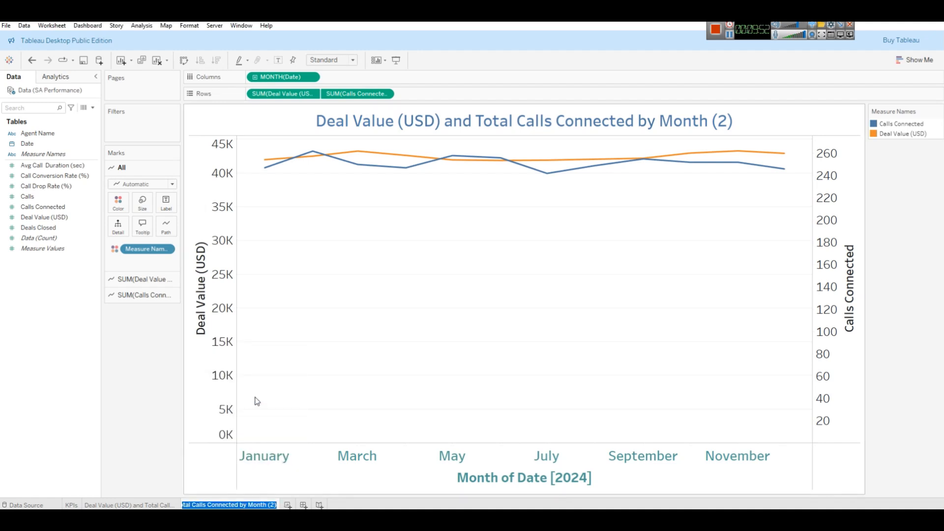
pyautogui.hotkey('ctrl', 'v')
pyautogui.press('Return')
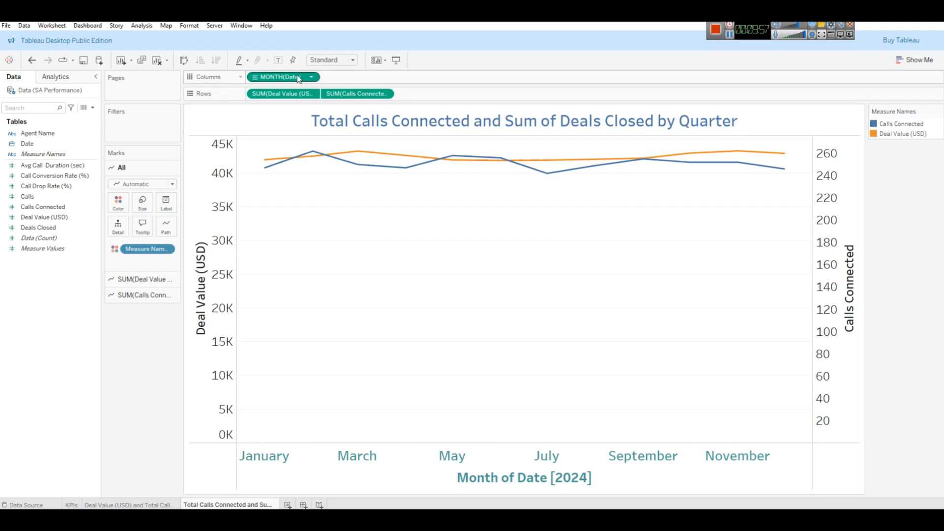
# Set Date to the continuous Quarter level (Q2 2015 format) and leave only Calls Connected on Rows, removing Deal Value (USD)
pyautogui.click(312, 77)
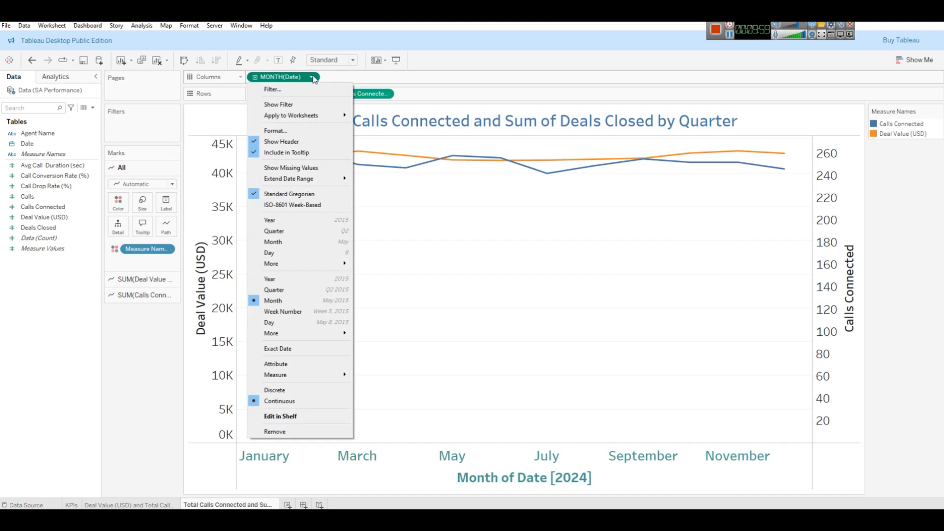
pyautogui.click(295, 289)
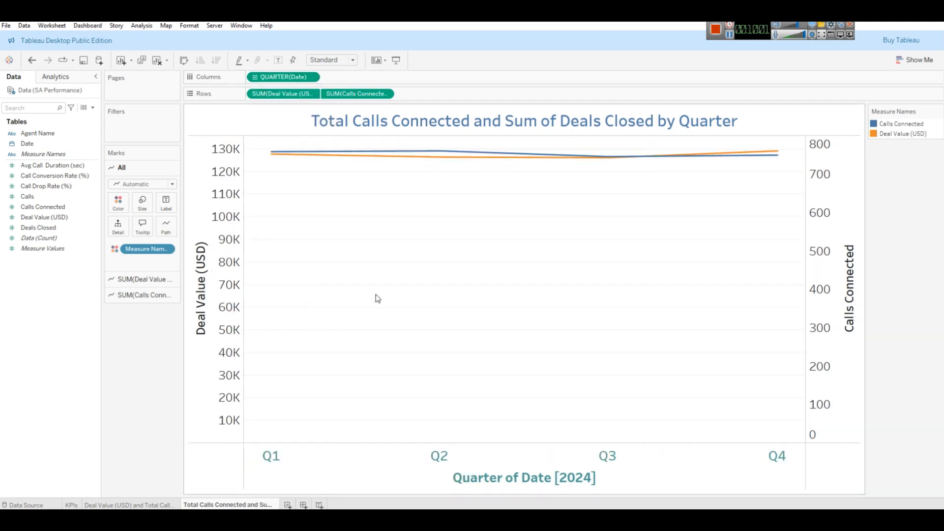
pyautogui.moveTo(290, 97); pyautogui.dragTo(113, 266)
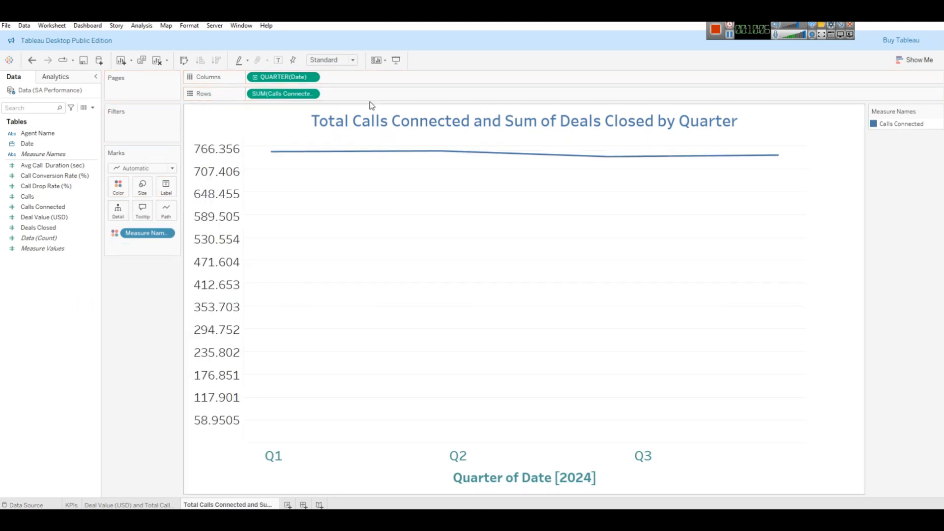
pyautogui.moveTo(283, 93); pyautogui.dragTo(29, 352)
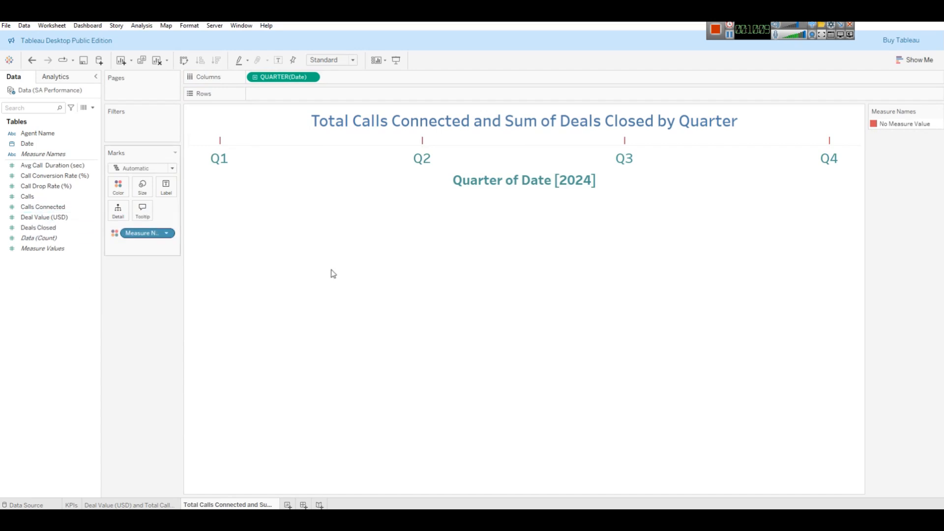
pyautogui.moveTo(32, 206)
pyautogui.mouseDown()
pyautogui.moveTo(302, 84)
pyautogui.moveTo(296, 94)
pyautogui.mouseUp()
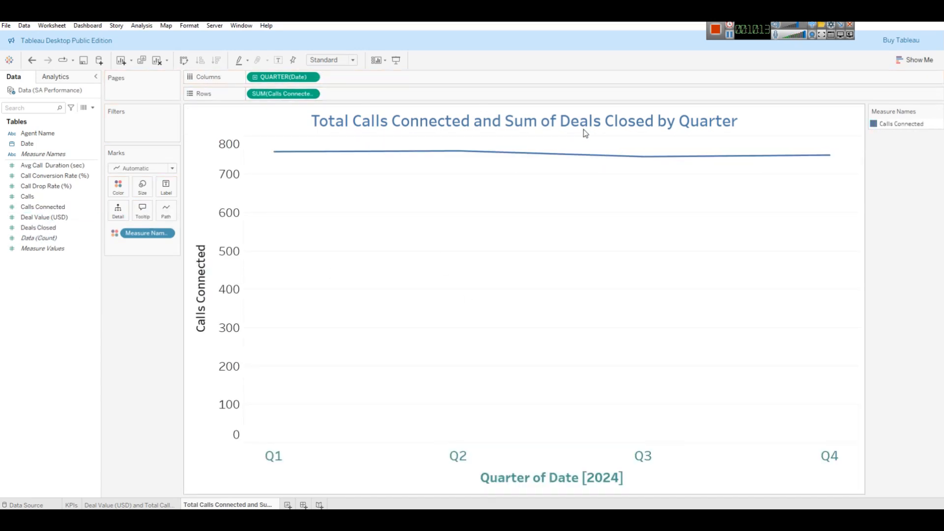
# Add Deals Closed to Rows beside Calls Connected, and convert the chart to side-by-side bars
pyautogui.click(51, 228)
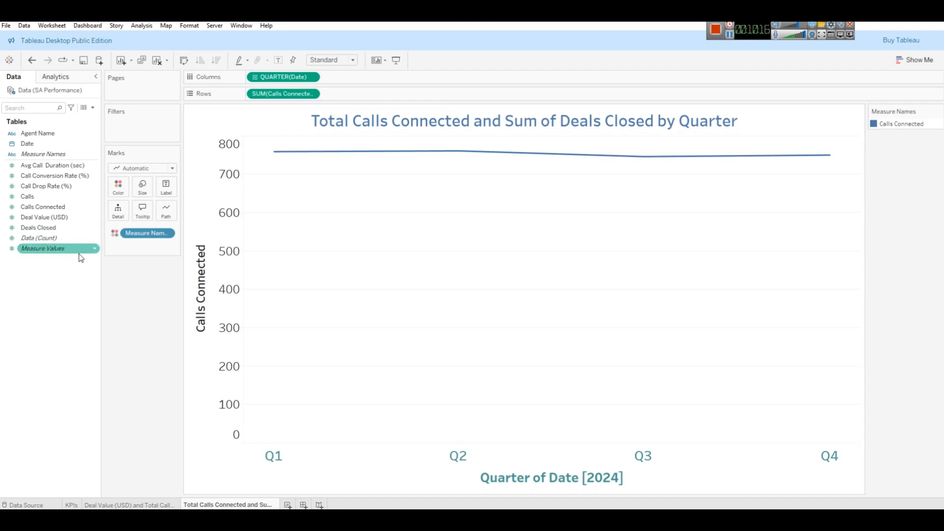
pyautogui.moveTo(38, 228); pyautogui.dragTo(350, 97)
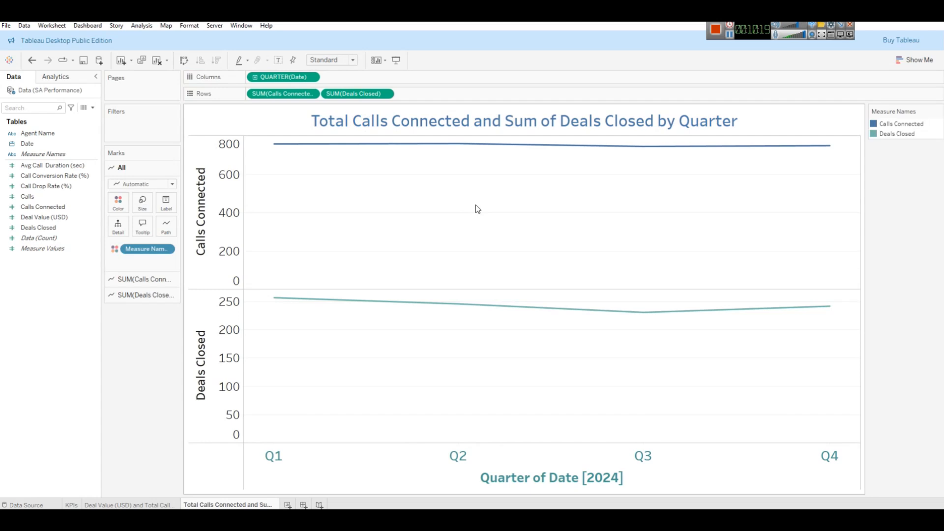
pyautogui.click(906, 63)
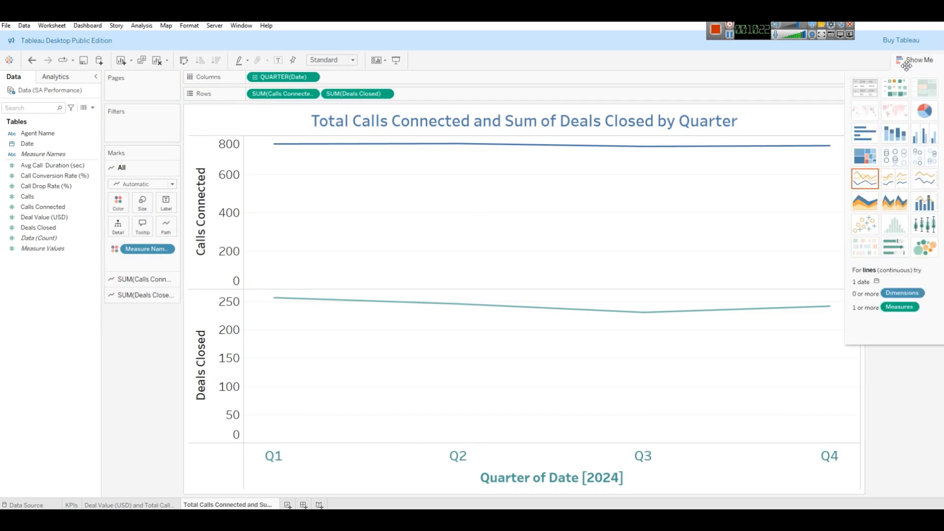
pyautogui.click(918, 144)
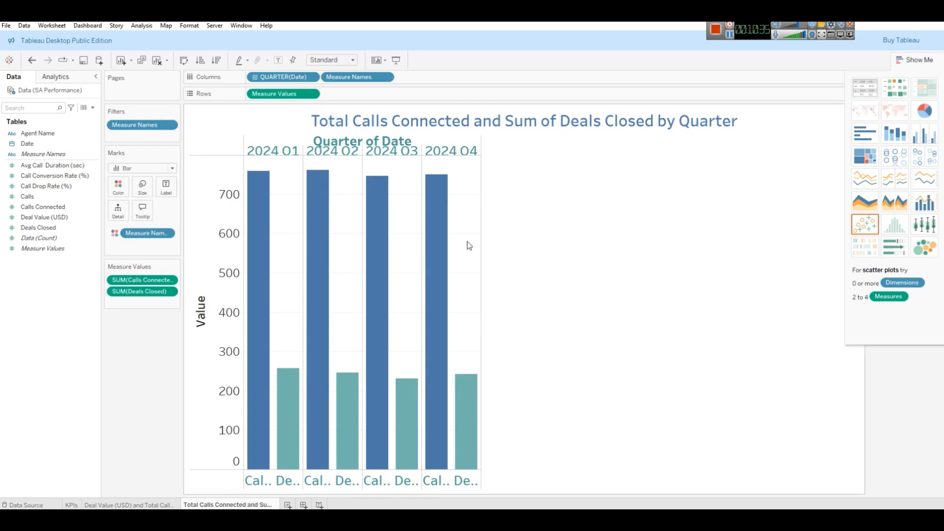
# Increase the height of the quarter header row so its labels fit, and widen the bar chart well beyond its default width
pyautogui.moveTo(273, 163); pyautogui.dragTo(272, 173)
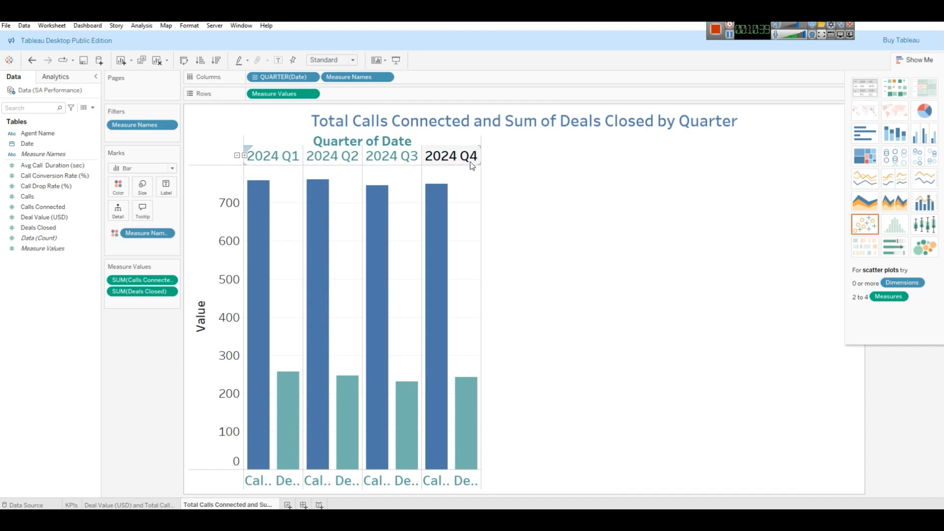
pyautogui.moveTo(482, 290); pyautogui.dragTo(558, 276)
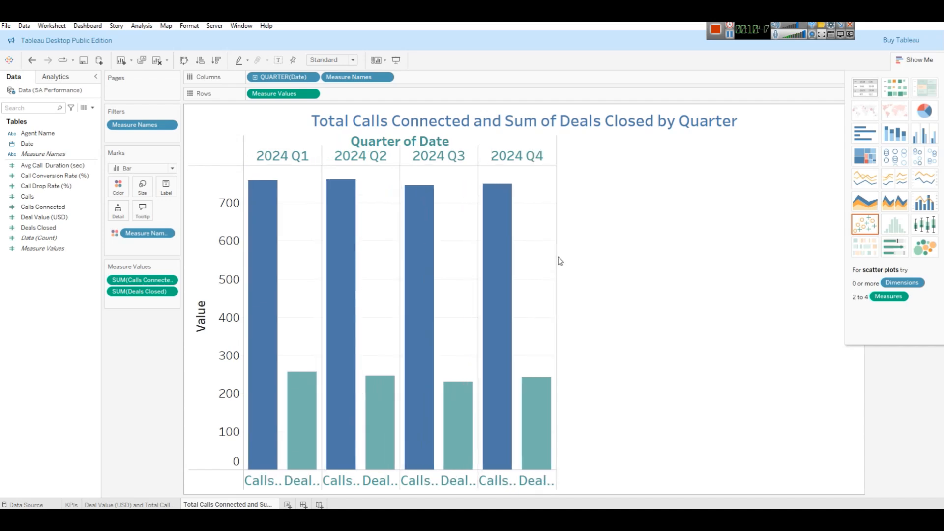
pyautogui.click(915, 59)
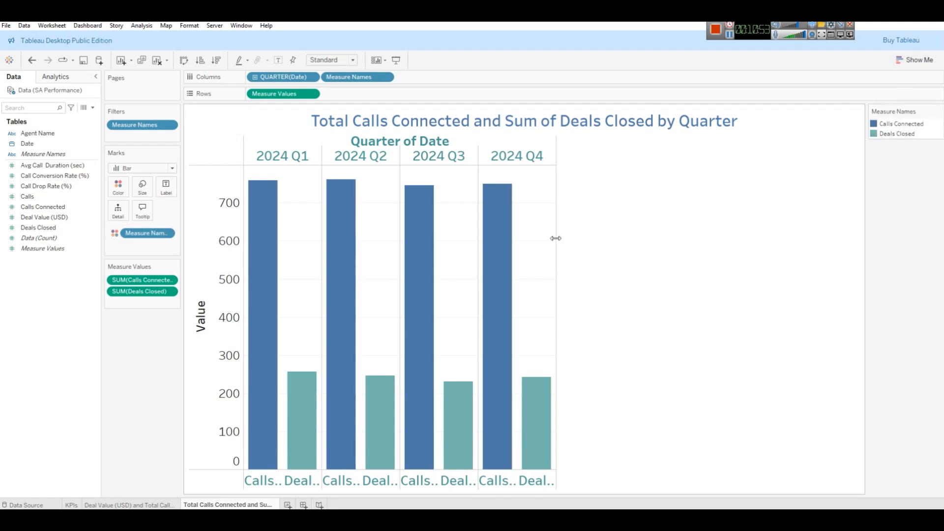
pyautogui.moveTo(557, 239); pyautogui.dragTo(616, 233)
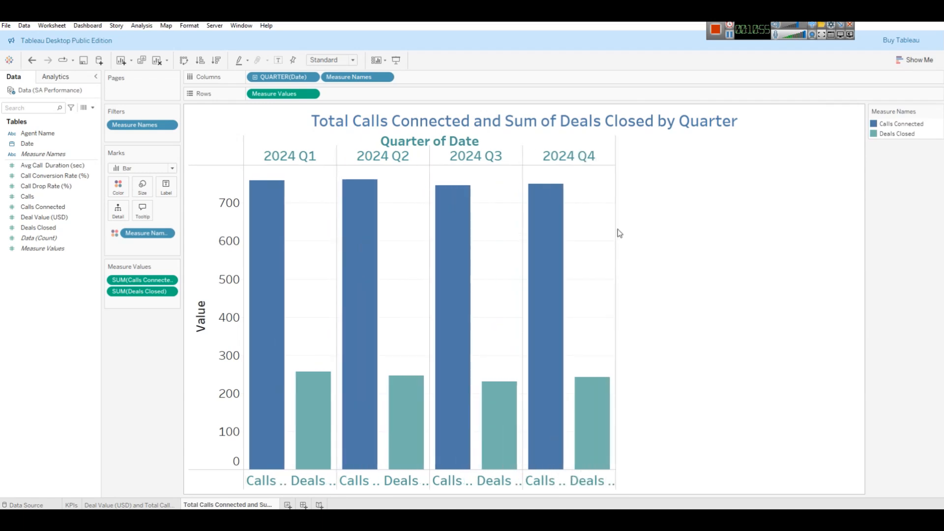
pyautogui.moveTo(613, 222); pyautogui.dragTo(693, 222)
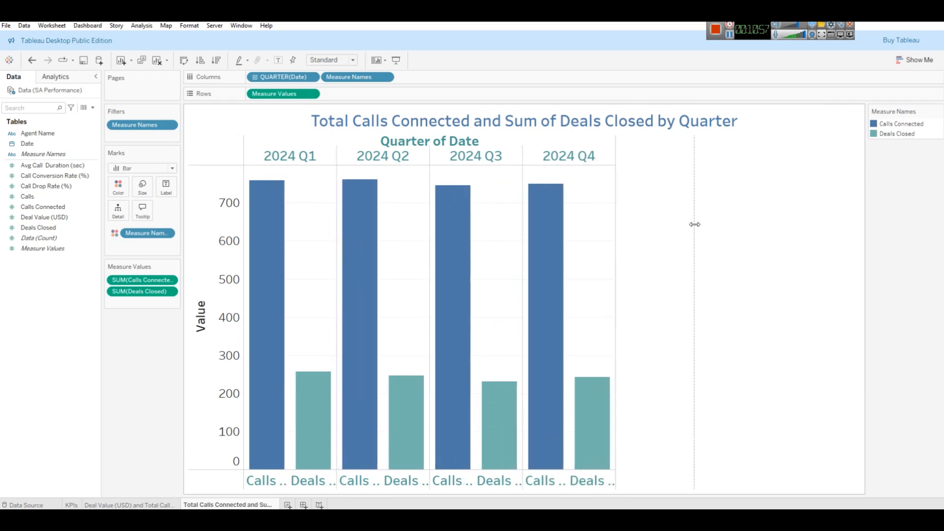
# Set the default header font size for Columns to 14 in the worksheet's font formatting
pyautogui.rightClick(266, 479)
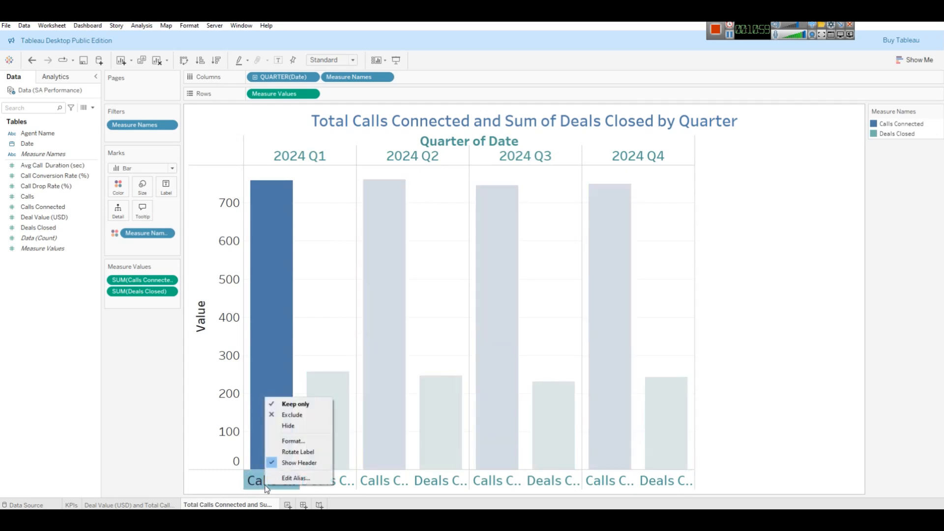
pyautogui.click(303, 441)
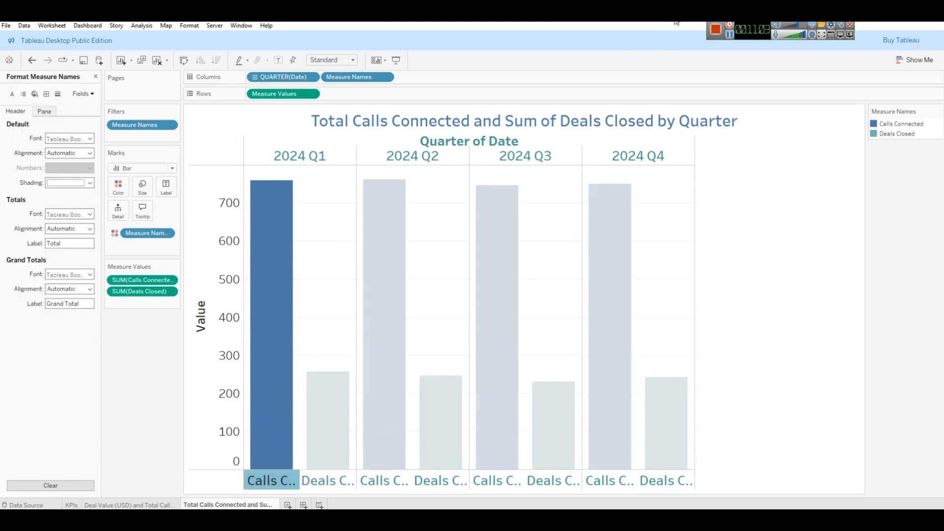
pyautogui.click(729, 36)
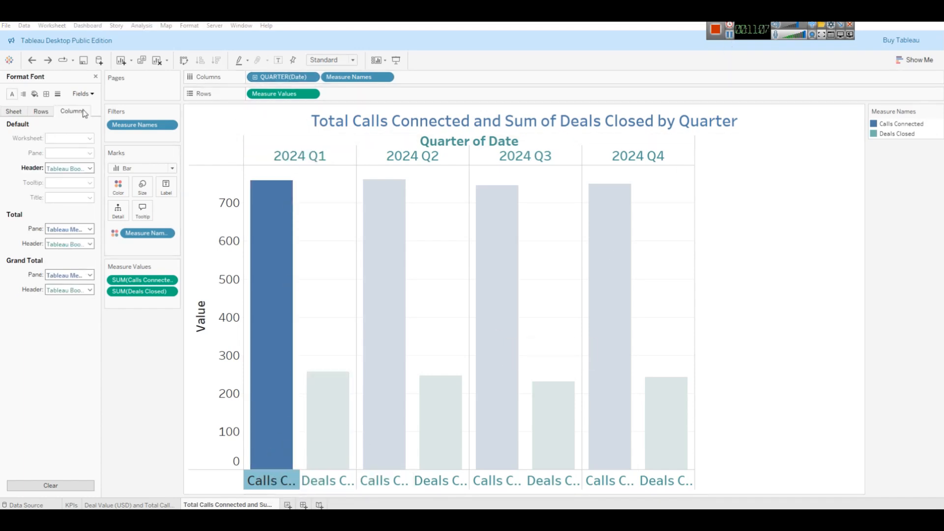
pyautogui.click(86, 168)
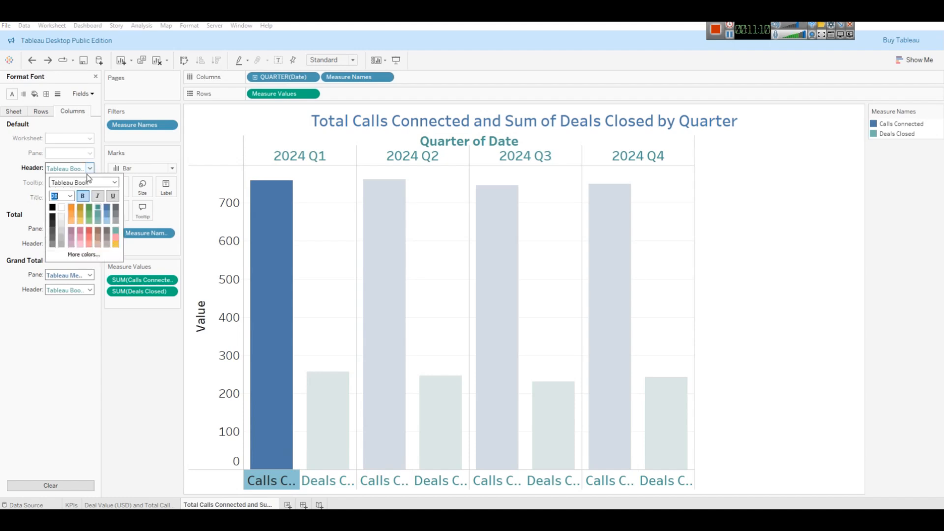
pyautogui.click(71, 197)
pyautogui.click(65, 245)
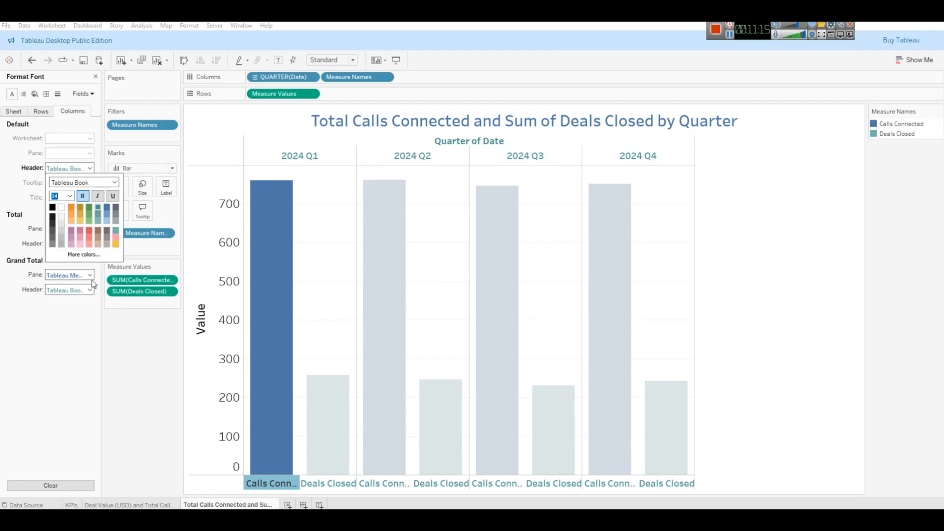
pyautogui.click(96, 328)
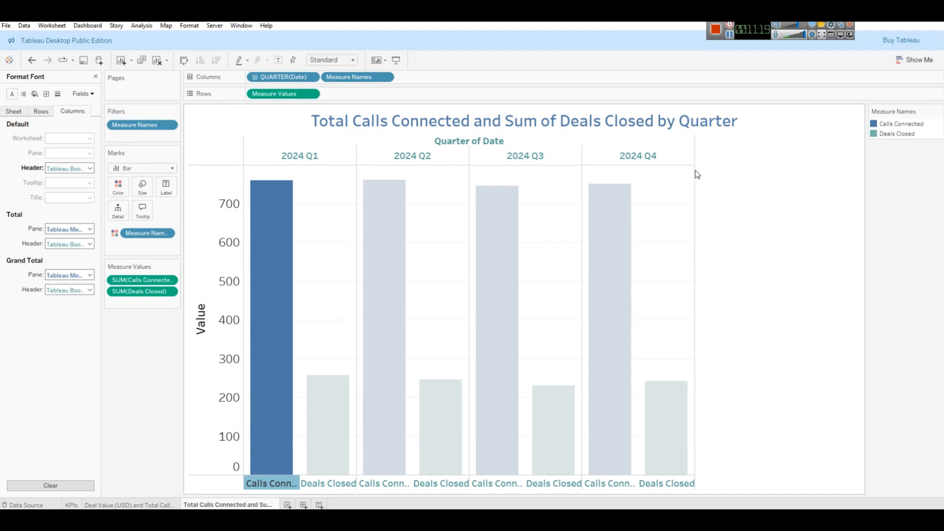
# Widen the quarterly bar chart further so it fills most of the sheet
pyautogui.moveTo(695, 170); pyautogui.dragTo(708, 178)
pyautogui.click(738, 197)
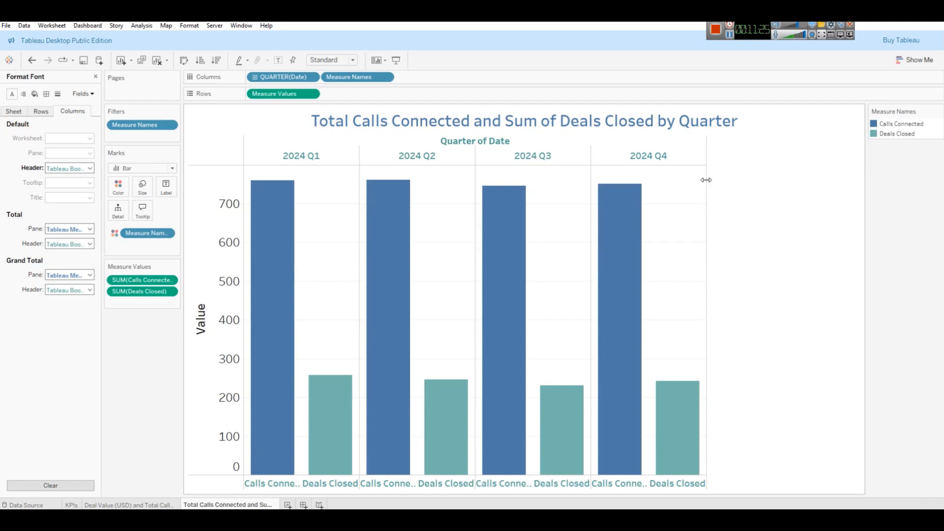
pyautogui.moveTo(705, 180); pyautogui.dragTo(777, 183)
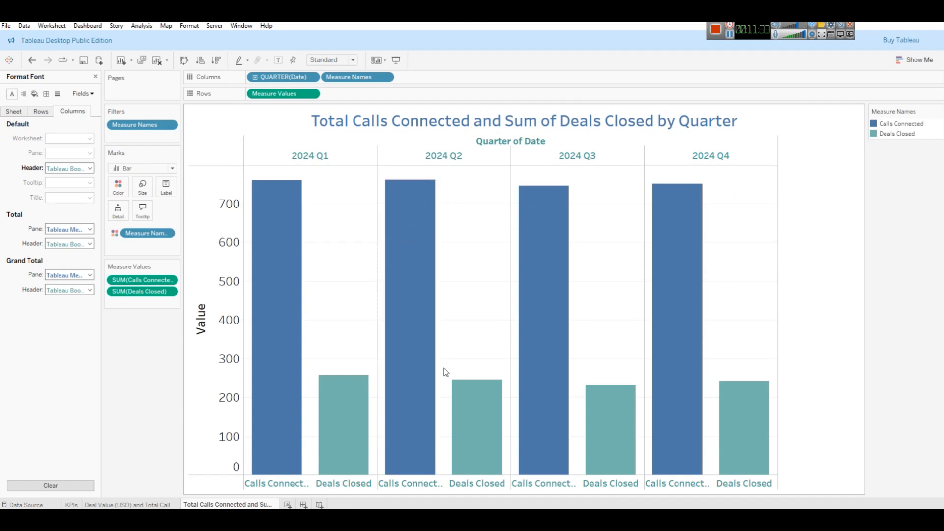
# Switch to Power BI, copy the title text of the Average of Call Drop Rate (%) by Quarter donut chart, and return to Tableau
pyautogui.hotkey('alt', 'Tab')
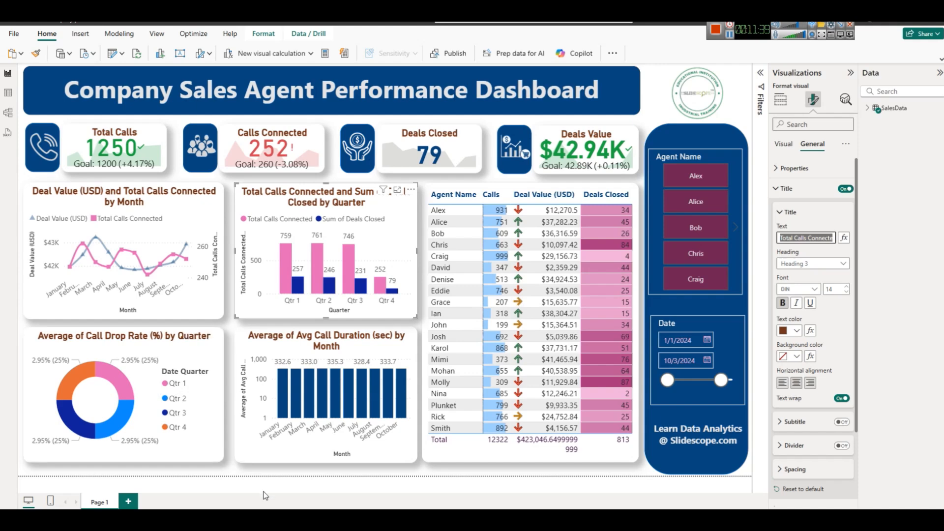
pyautogui.click(868, 108)
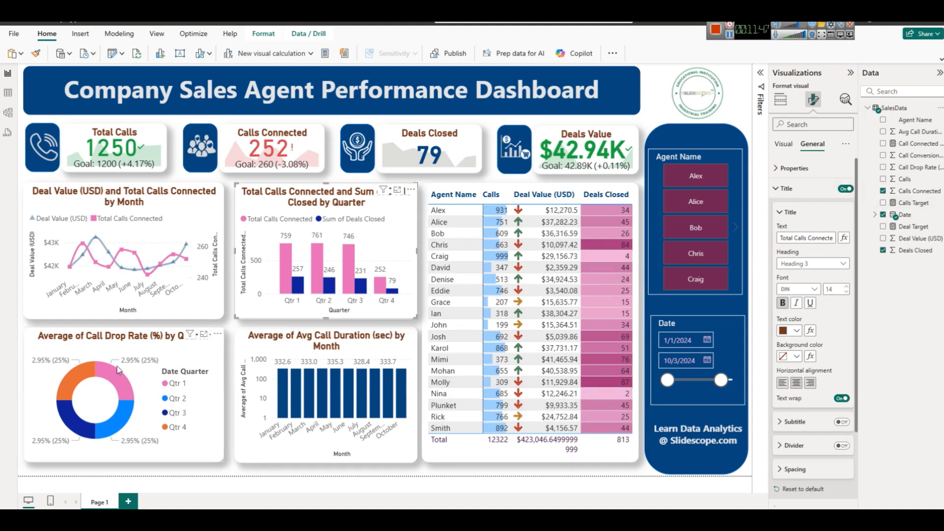
pyautogui.click(143, 349)
pyautogui.click(804, 240)
pyautogui.hotkey('ctrl', 'c')
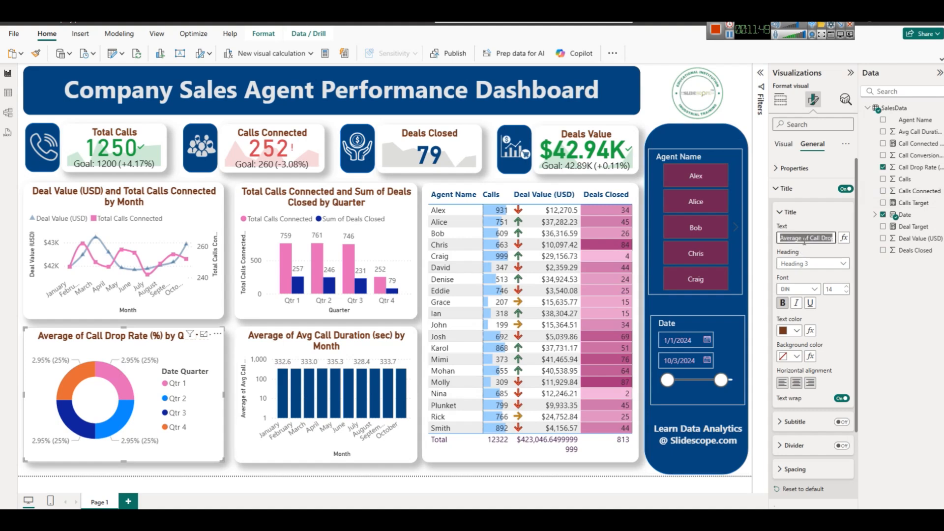
pyautogui.click(375, 520)
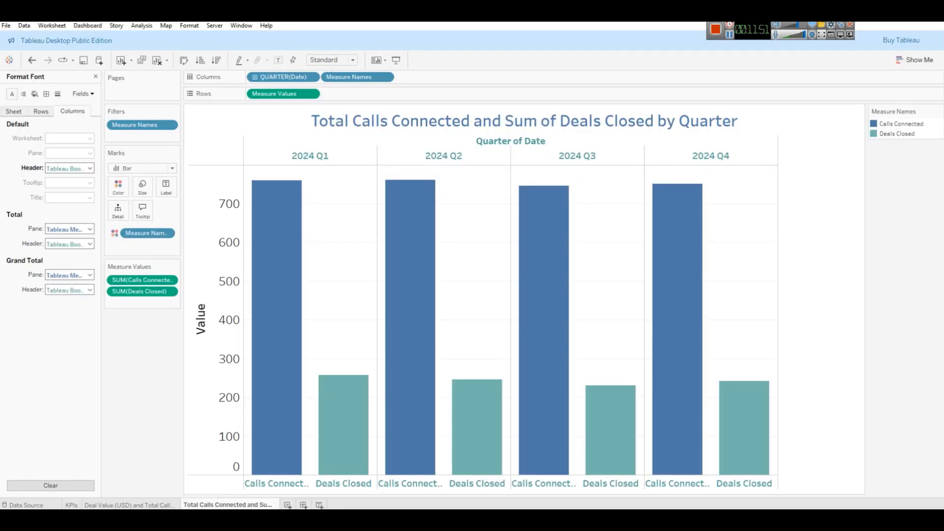
# Duplicate the Total Calls Connected and Sum of Deals Closed by Quarter sheet and rename the copy Average of Call Drop Rate (%) by Quarter
pyautogui.rightClick(241, 505)
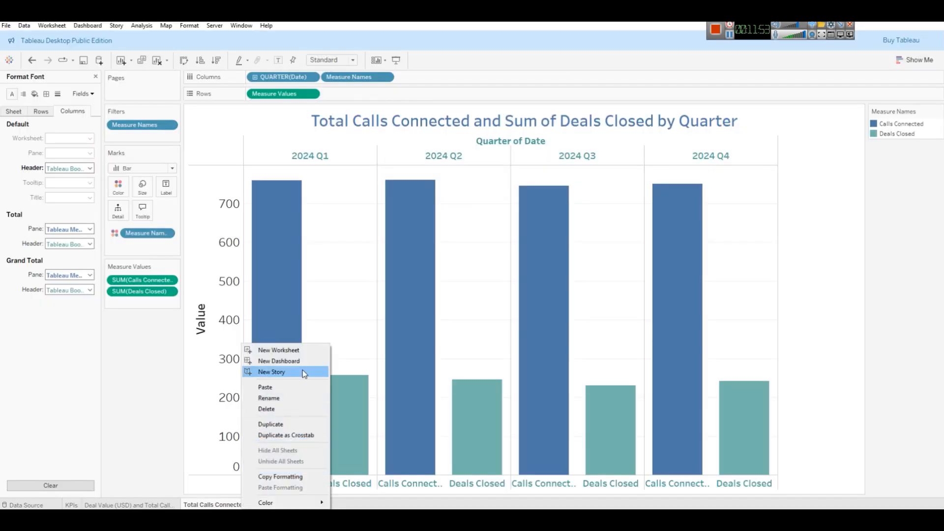
pyautogui.click(280, 425)
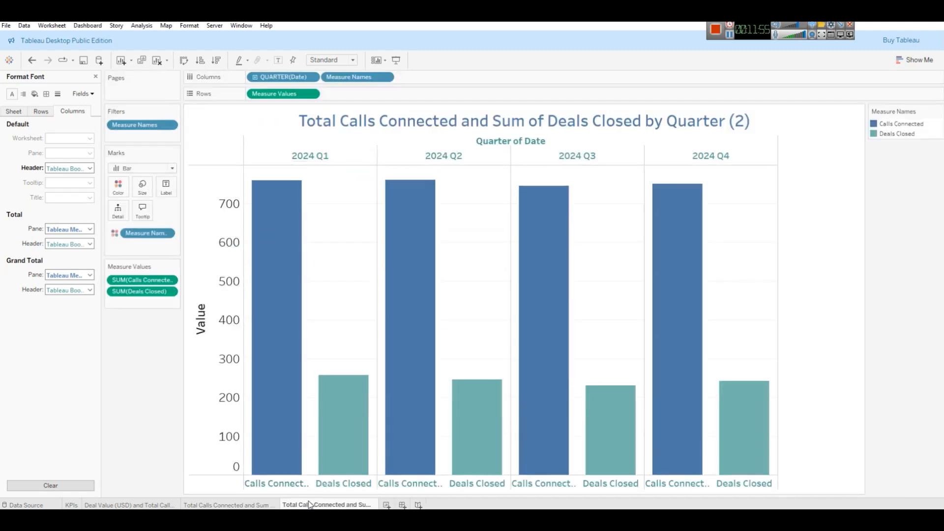
pyautogui.rightClick(309, 505)
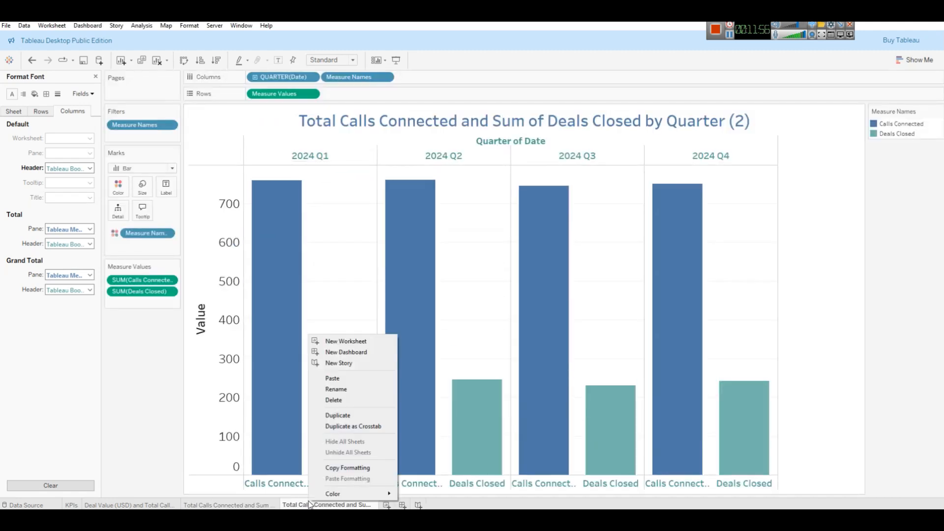
pyautogui.click(347, 389)
pyautogui.hotkey('ctrl', 'v')
pyautogui.press('Return')
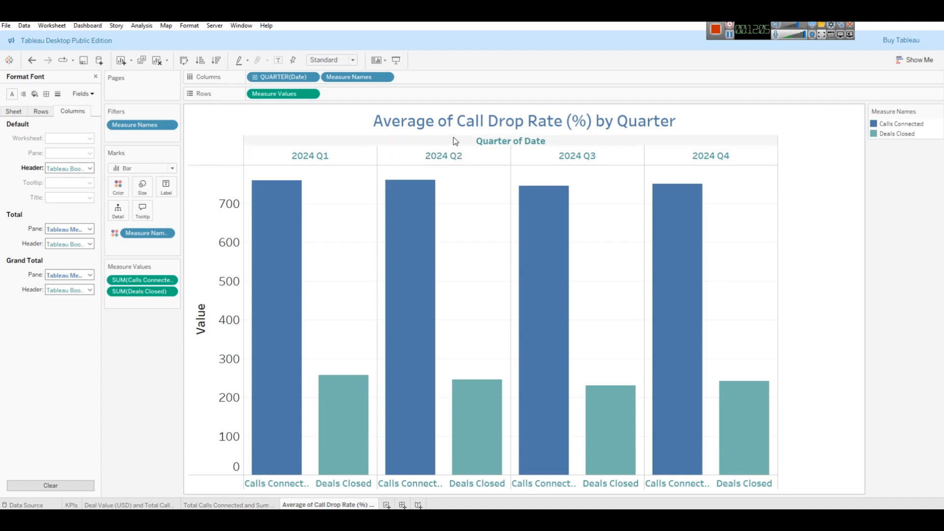
# Remove Measure Names from Columns and Measure Values from Rows, and put Call Drop Rate (%) on Rows instead
pyautogui.moveTo(384, 77); pyautogui.dragTo(21, 354)
pyautogui.moveTo(290, 94); pyautogui.dragTo(19, 343)
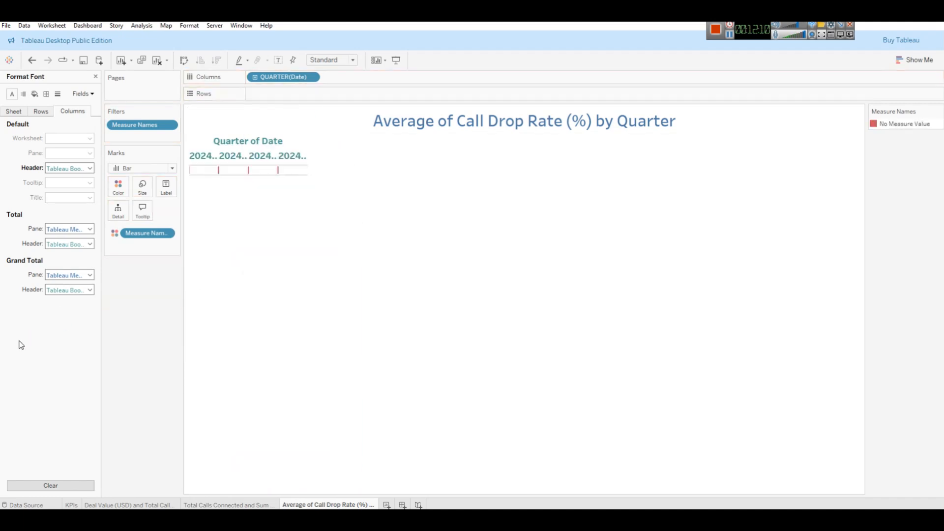
pyautogui.click(95, 77)
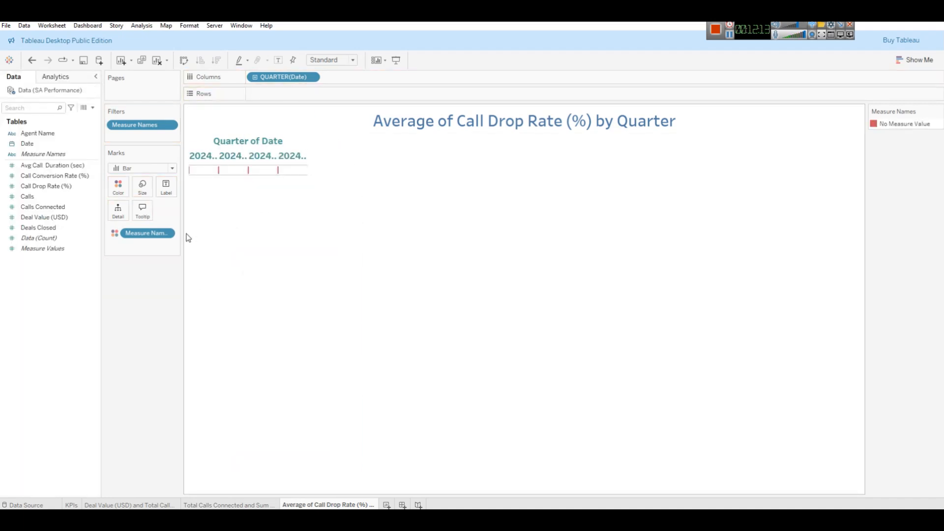
pyautogui.moveTo(49, 186); pyautogui.dragTo(277, 101)
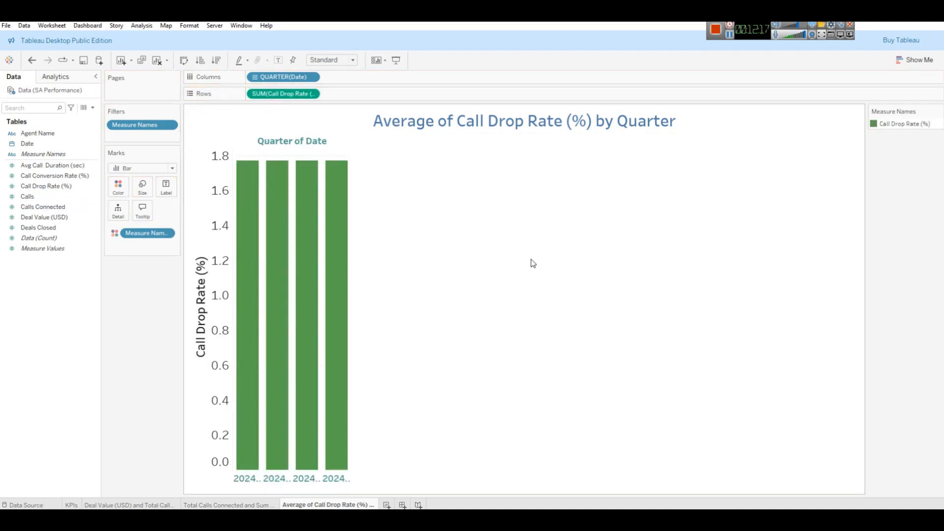
# Convert the quarterly Call Drop Rate (%) bars to a pie chart and compare it with the Power BI donut chart
pyautogui.moveTo(347, 194)
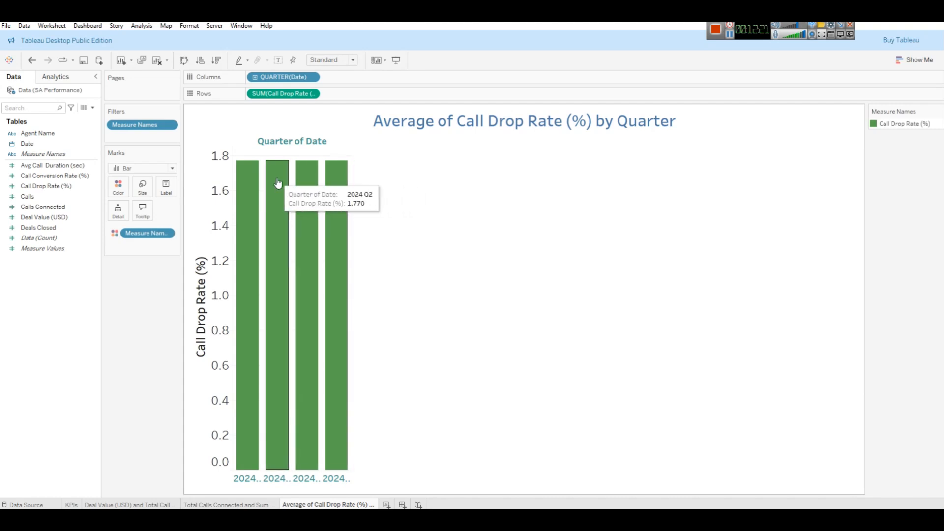
pyautogui.moveTo(245, 183)
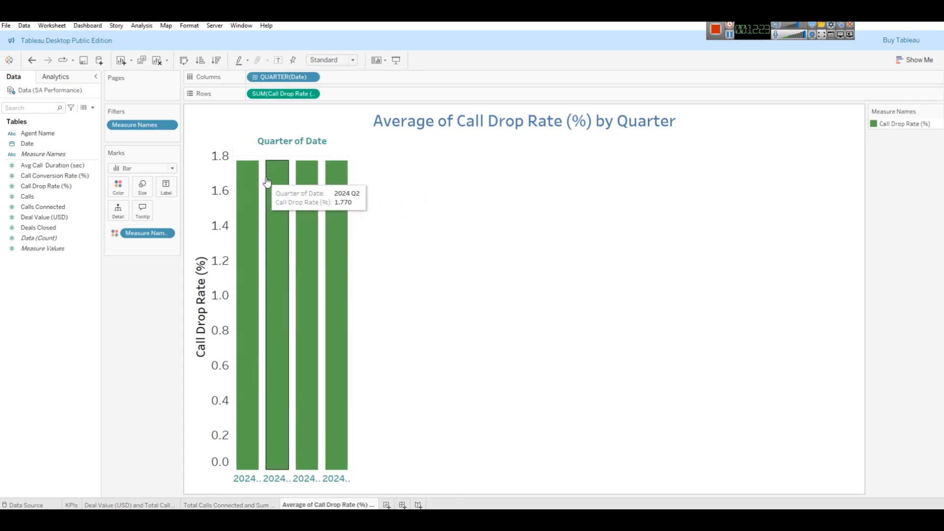
pyautogui.click(728, 36)
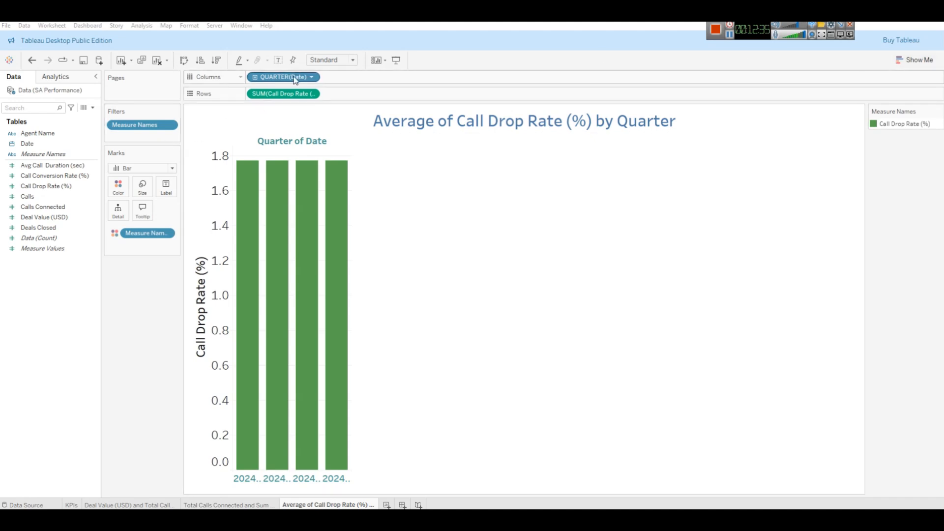
pyautogui.click(914, 60)
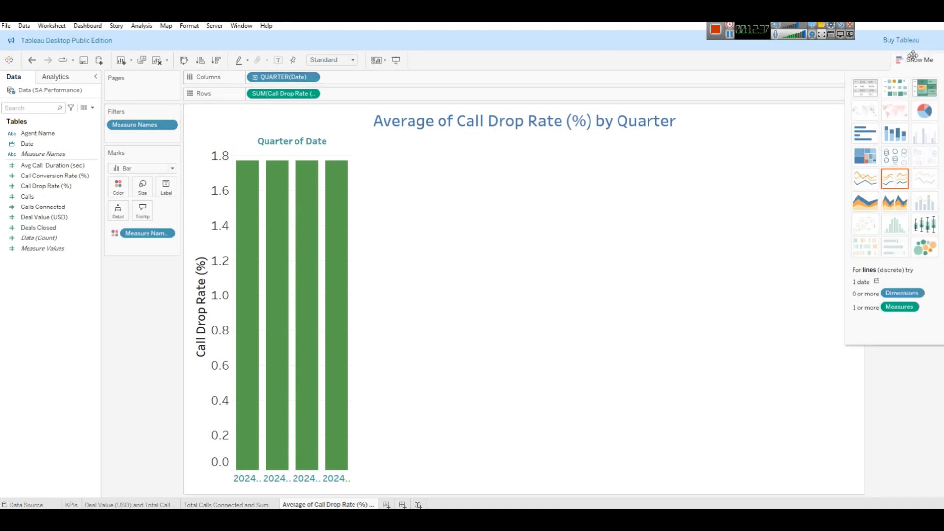
pyautogui.click(924, 110)
pyautogui.moveTo(232, 172)
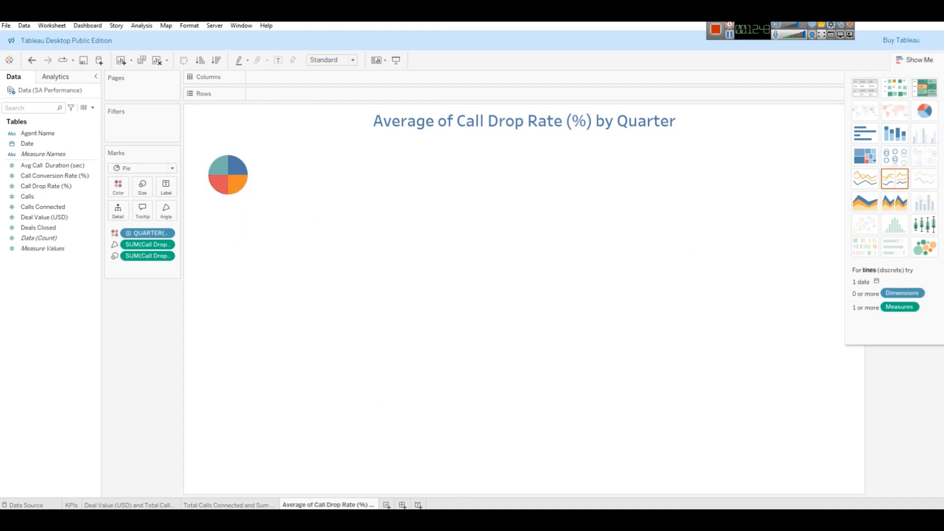
pyautogui.hotkey('alt', 'Tab')
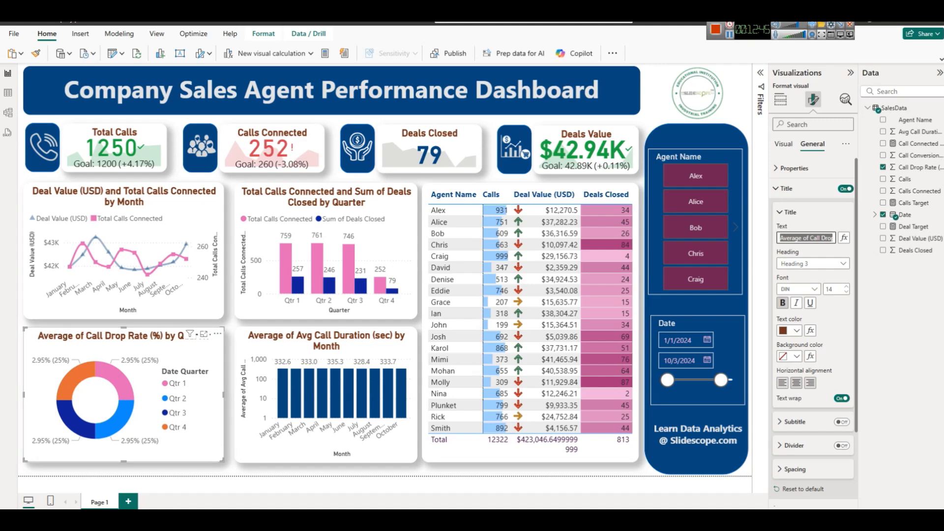
pyautogui.hotkey('alt', 'Tab')
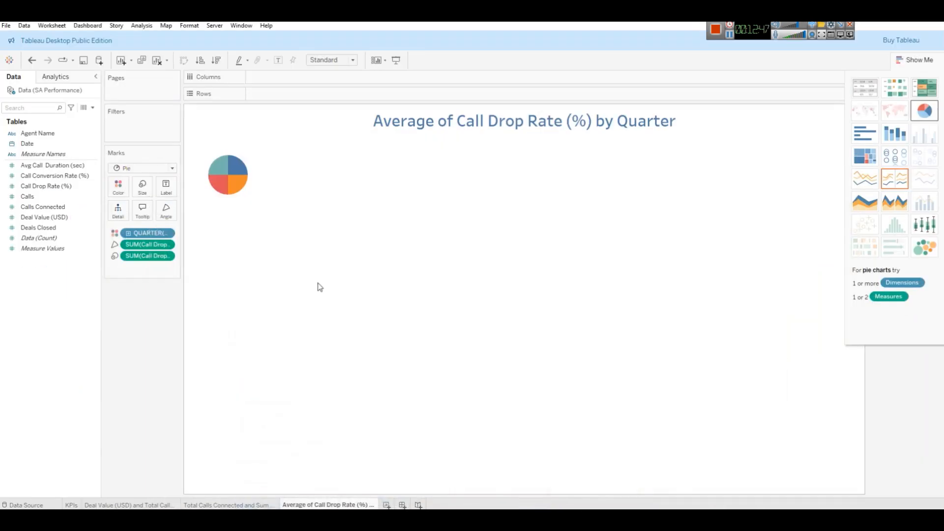
# Enlarge the quarterly call drop rate pie chart to roughly twice its diameter
pyautogui.hotkey('ctrl', 'shift', 'b')
pyautogui.hotkey('ctrl', 'shift', 'b')
pyautogui.hotkey('ctrl', 'shift', 'b')
pyautogui.hotkey('ctrl', 'shift', 'b')
pyautogui.hotkey('ctrl', 'shift', 'b')
pyautogui.hotkey('ctrl', 'shift', 'b')
pyautogui.hotkey('ctrl', 'shift', 'b')
pyautogui.hotkey('ctrl', 'shift', 'b')
pyautogui.hotkey('ctrl', 'shift', 'b')
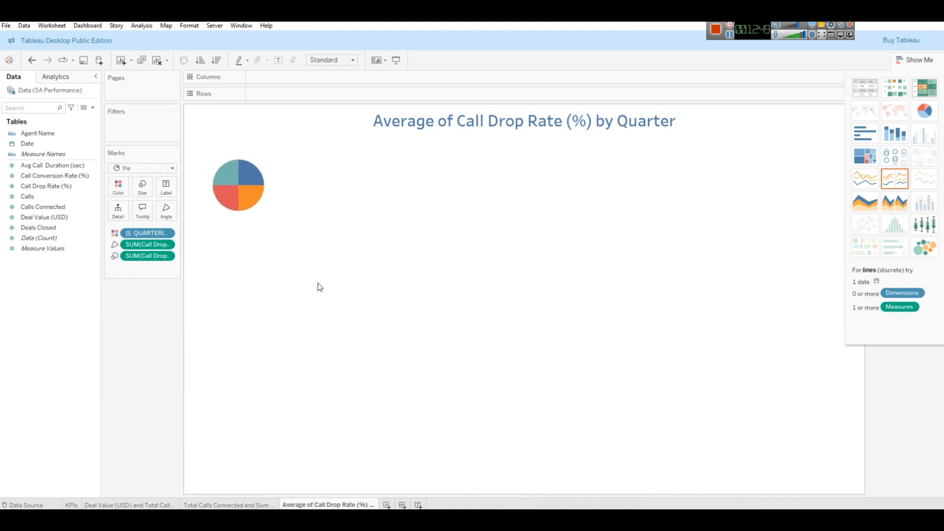
pyautogui.hotkey('ctrl', 'shift', 'b')
pyautogui.hotkey('ctrl', 'shift', 'b')
pyautogui.hotkey('ctrl', 'shift', 'b')
pyautogui.hotkey('ctrl', 'shift', 'b')
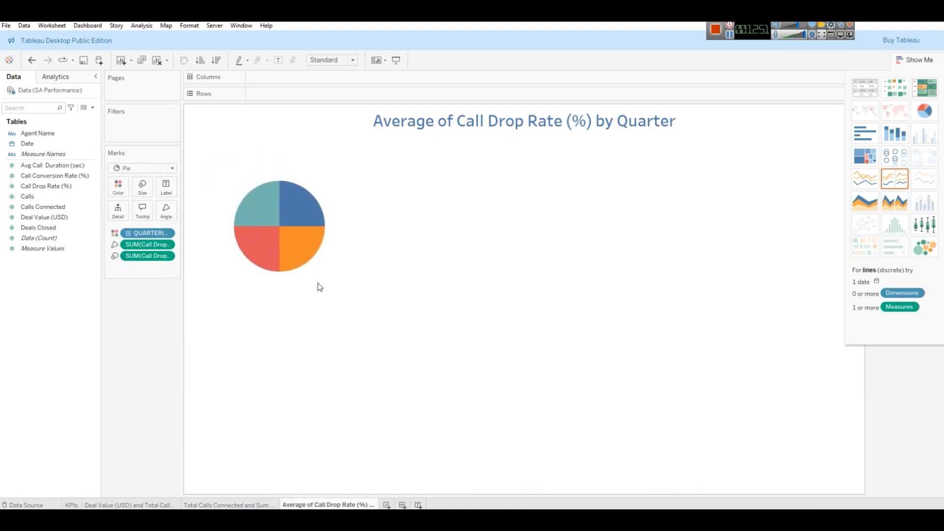
# Close the chart type suggestions and label each pie slice with its quarter
pyautogui.click(914, 59)
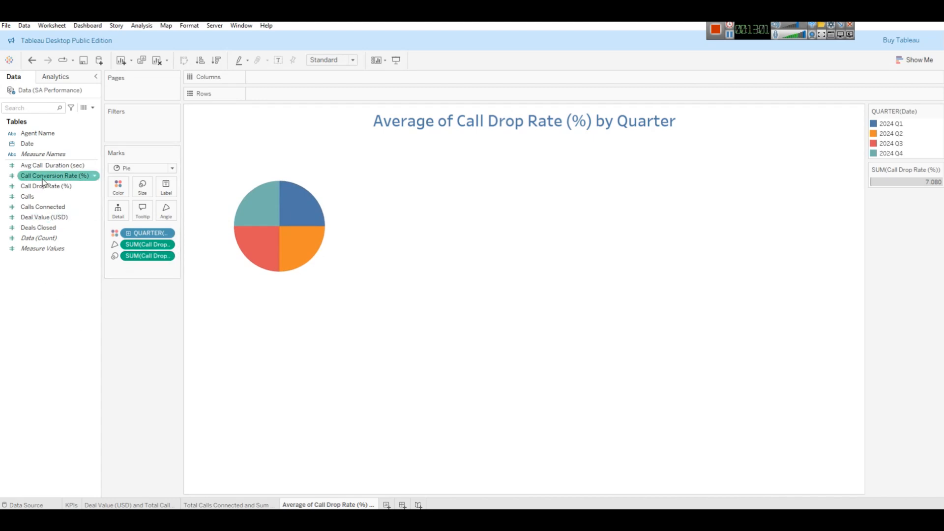
pyautogui.moveTo(44, 186); pyautogui.dragTo(78, 194)
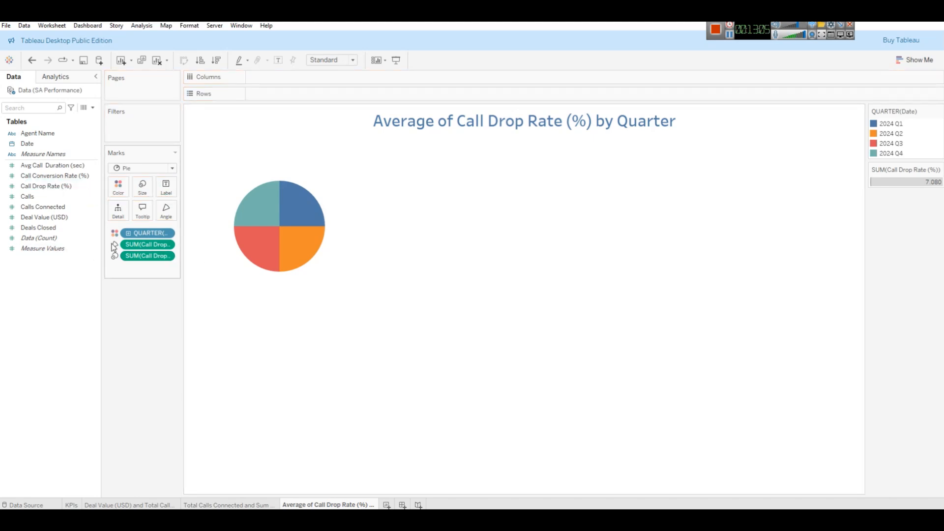
pyautogui.moveTo(147, 233); pyautogui.dragTo(173, 192)
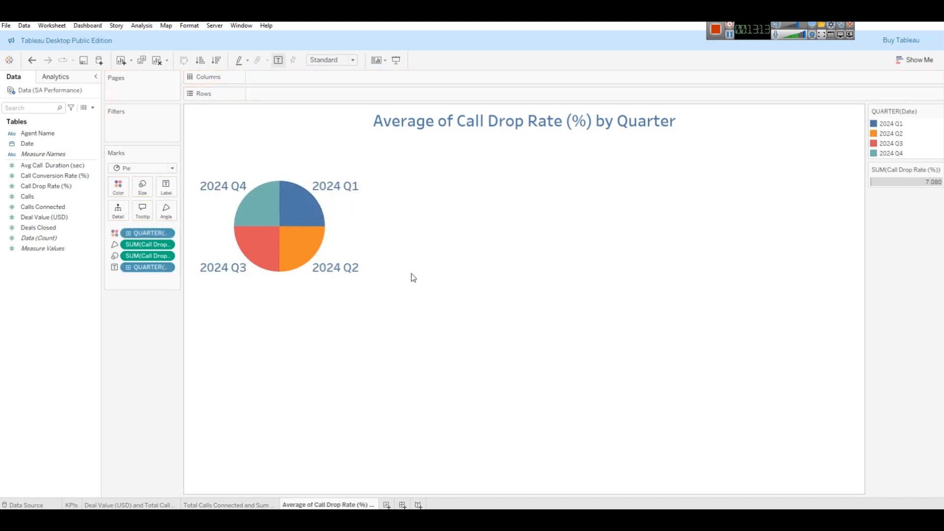
# Add Call Drop Rate (%) to the pie slice labels and aggregate it as Average
pyautogui.moveTo(55, 189); pyautogui.dragTo(170, 189)
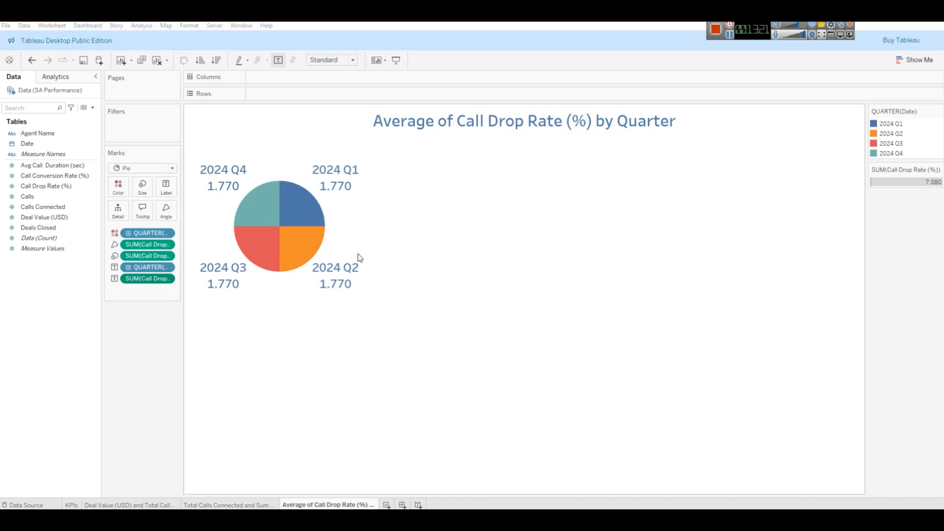
pyautogui.click(167, 278)
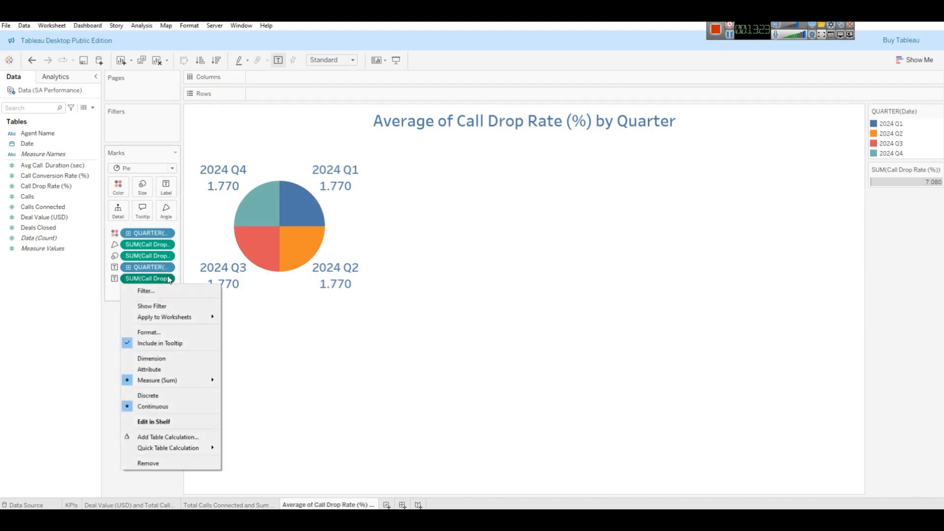
pyautogui.moveTo(201, 389)
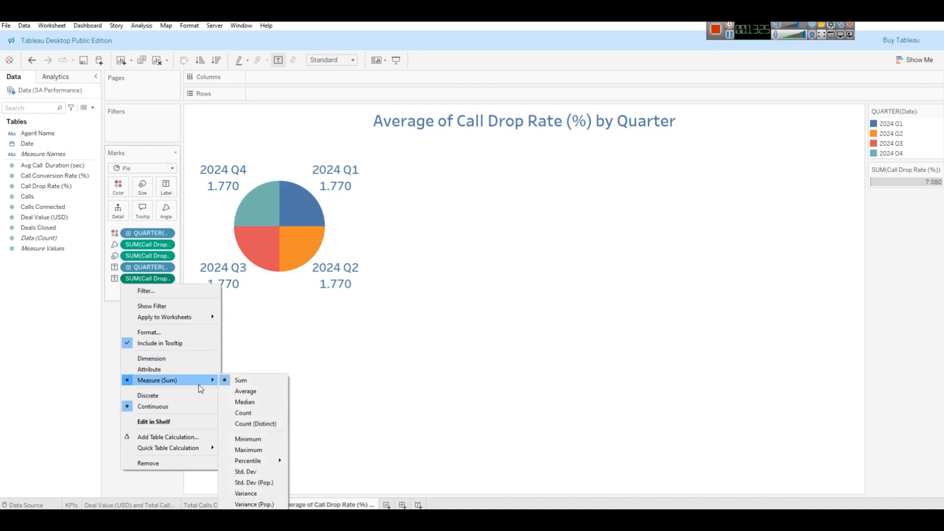
pyautogui.click(253, 392)
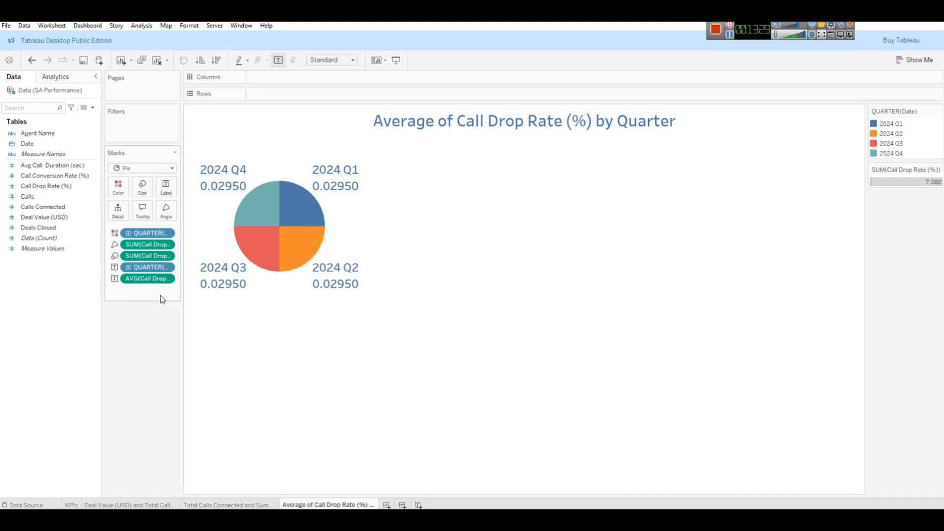
# Change the aggregation of the Call Drop Rate (%) measure that sets the slice angle to Average
pyautogui.click(167, 246)
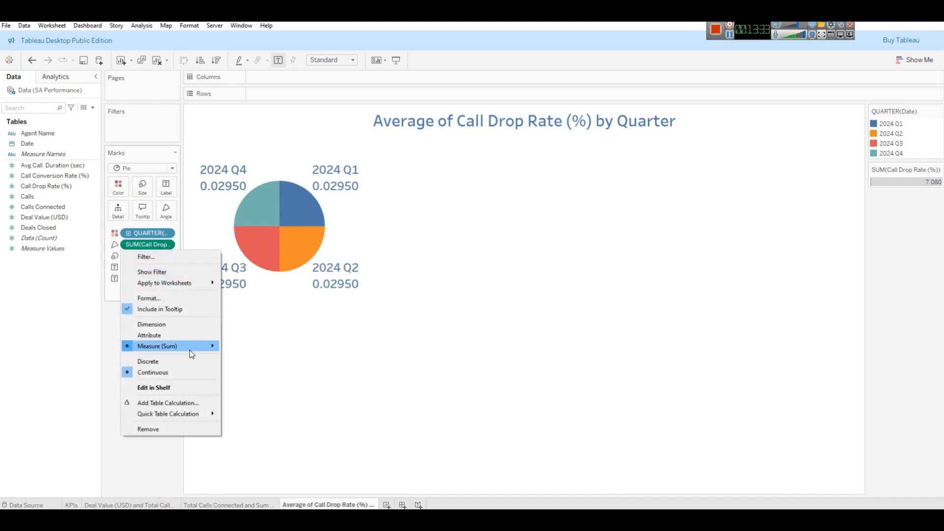
pyautogui.moveTo(213, 350)
pyautogui.click(243, 357)
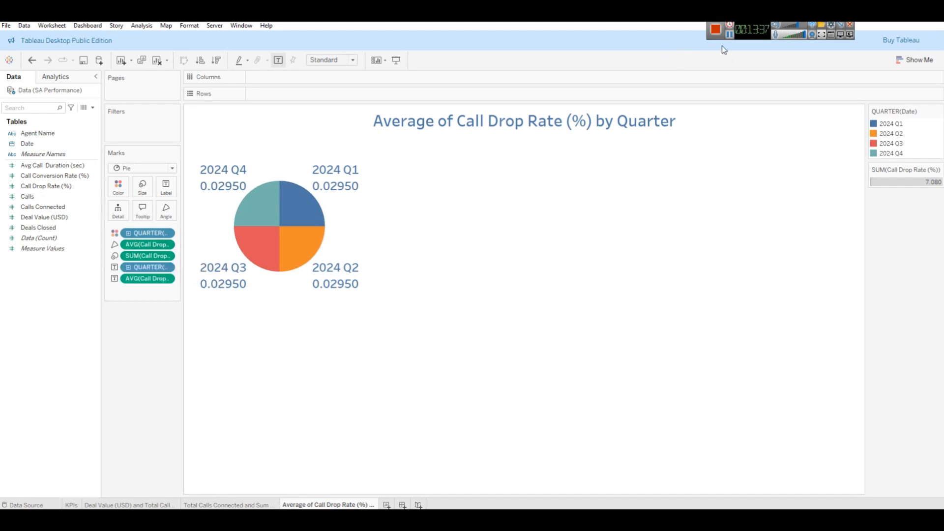
pyautogui.click(730, 36)
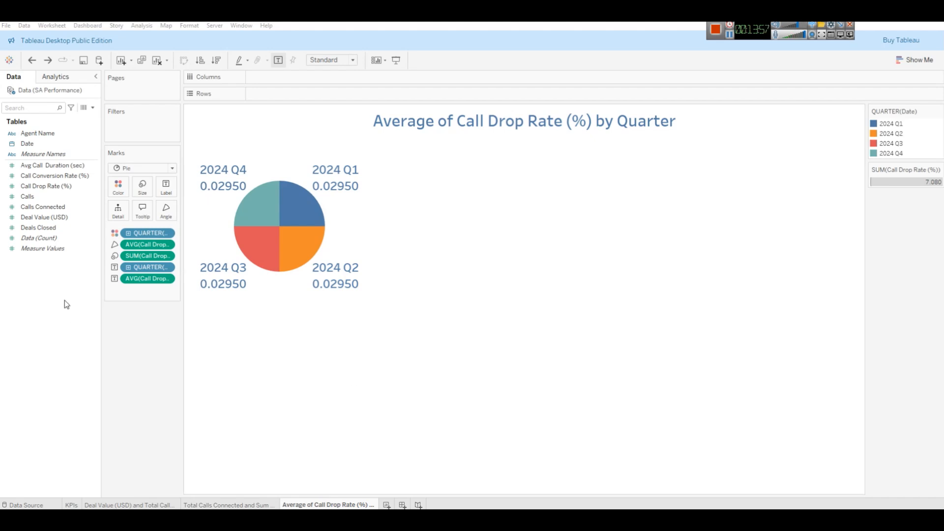
# Replace Call Drop Rate (%) in the slice labels with Calls Connected and compare the pie with the Power BI donut chart
pyautogui.click(49, 208)
pyautogui.moveTo(147, 283); pyautogui.dragTo(19, 261)
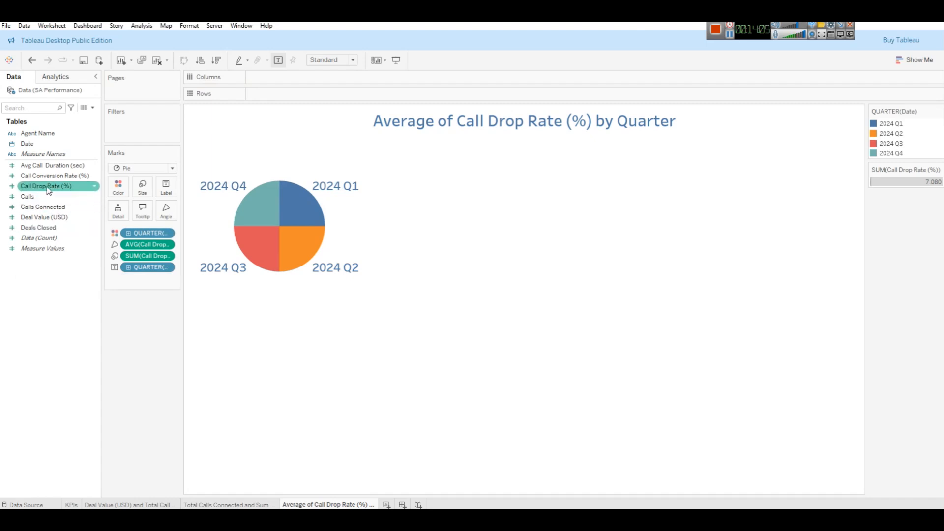
pyautogui.moveTo(64, 207); pyautogui.dragTo(165, 188)
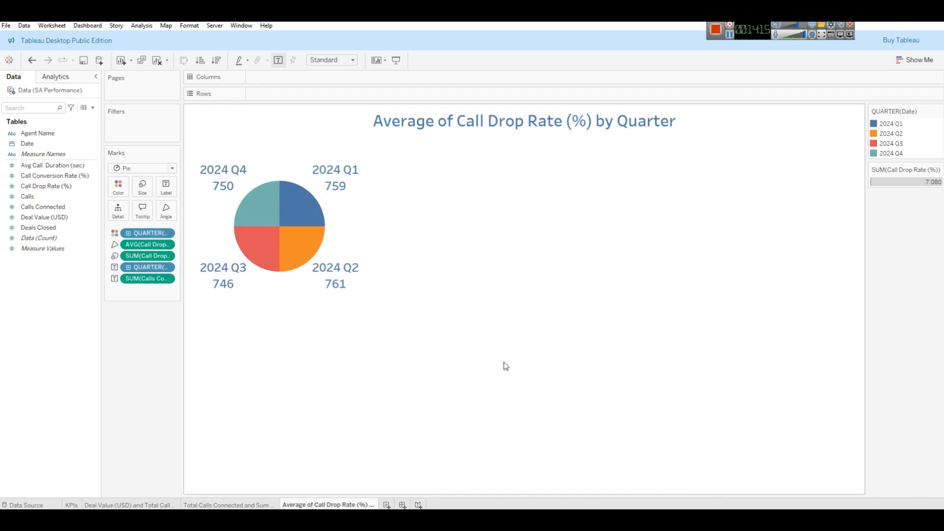
pyautogui.click(437, 520)
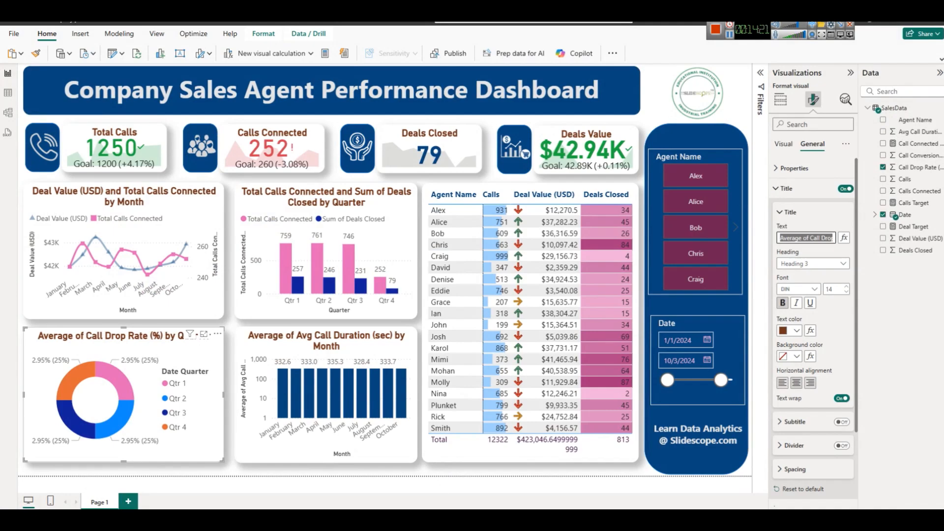
pyautogui.click(437, 520)
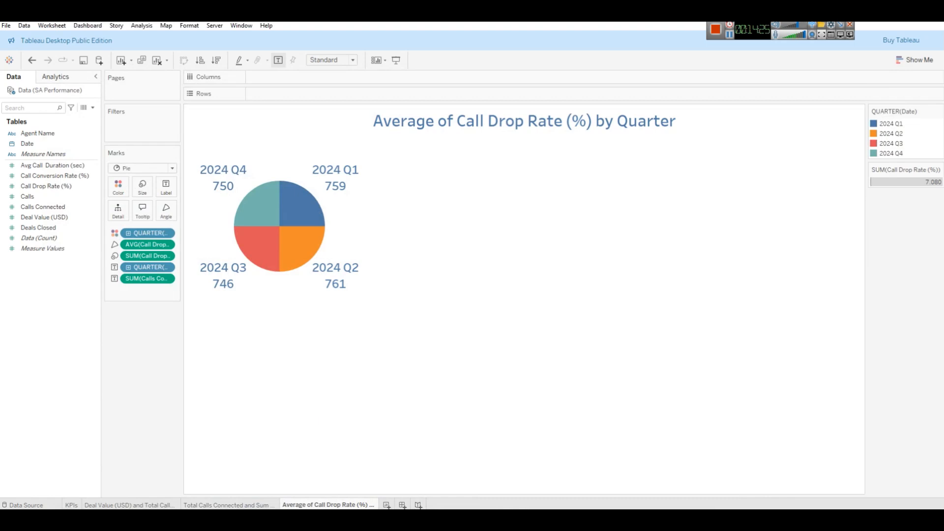
# Duplicate the Deal Value (USD) and Total Calls Connected by Month sheet and move the copy after the call drop rate sheet
pyautogui.click(228, 505)
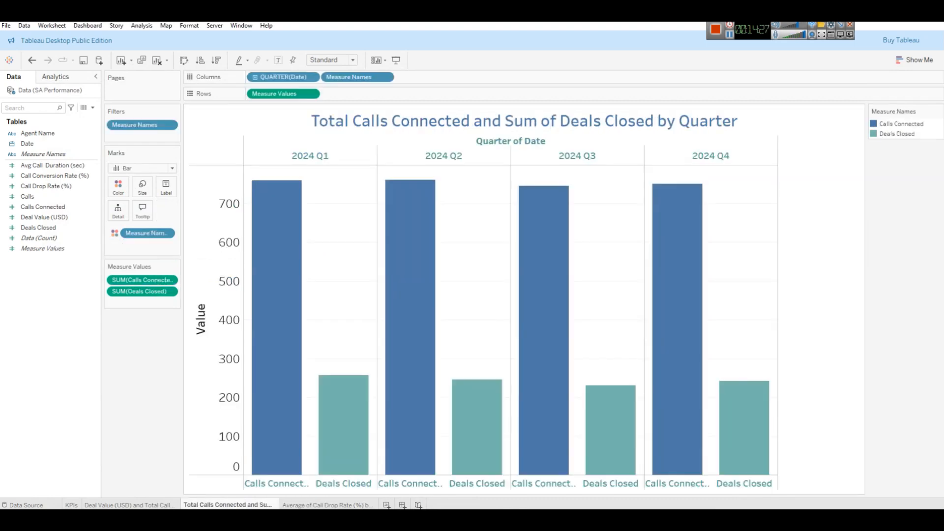
pyautogui.click(129, 506)
pyautogui.rightClick(129, 505)
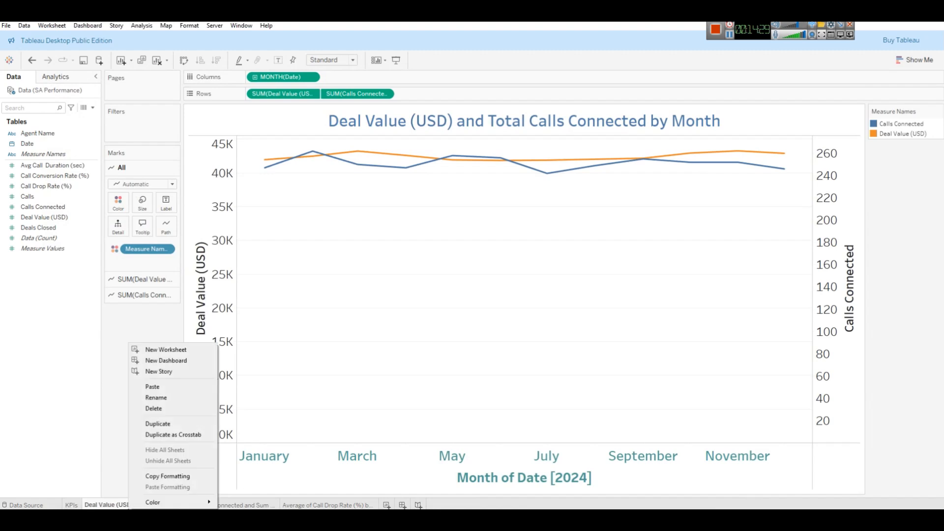
pyautogui.click(173, 425)
pyautogui.moveTo(254, 503); pyautogui.dragTo(467, 505)
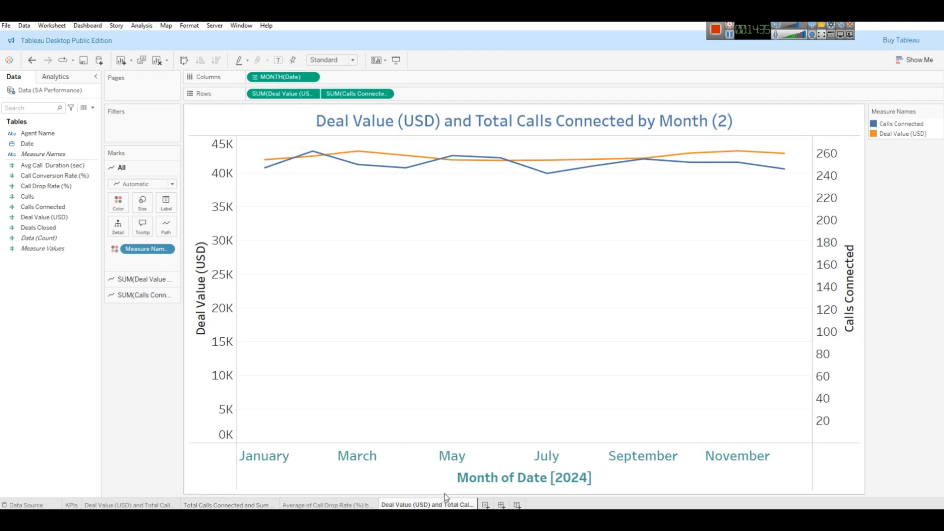
# Copy the average call duration chart's title from Power BI and rename the duplicated Tableau sheet as Average of Avg Call Duration (sec) by Month
pyautogui.hotkey('alt', 'Tab')
pyautogui.click(342, 348)
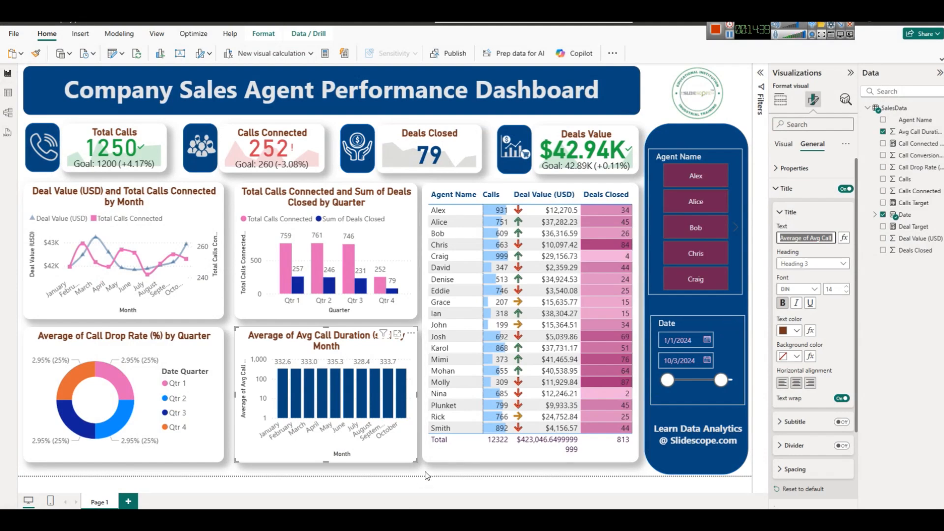
pyautogui.hotkey('alt', 'Tab')
pyautogui.rightClick(397, 505)
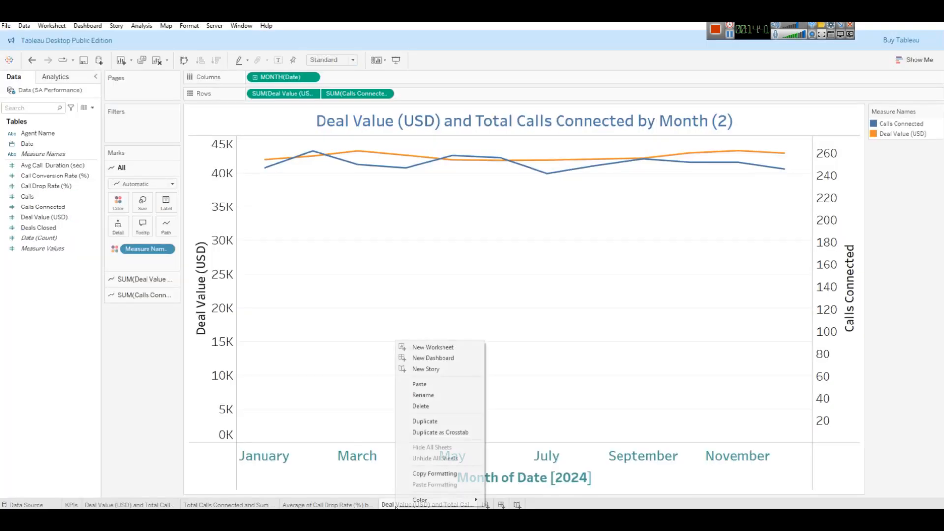
pyautogui.click(439, 396)
pyautogui.write('Average of Avg Call  Duration (sec) by Month')
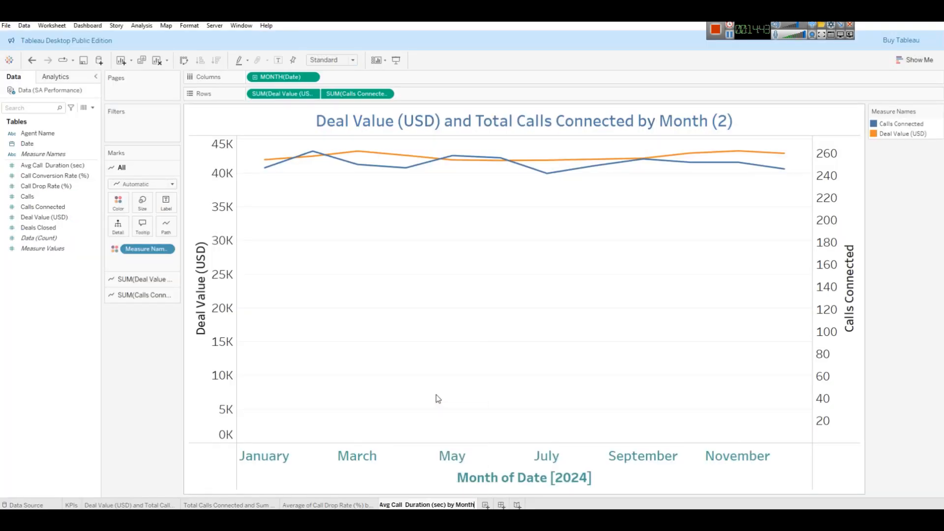
pyautogui.press('Return')
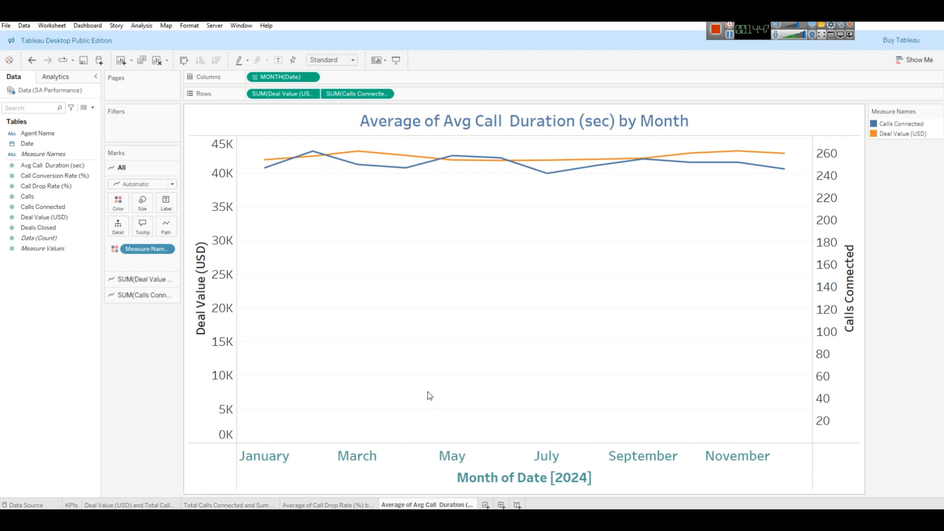
# Remove Deal Value (USD) and Calls Connected from Rows and put Avg Call Duration (sec) there instead
pyautogui.moveTo(280, 94); pyautogui.dragTo(182, 244)
pyautogui.moveTo(290, 93); pyautogui.dragTo(70, 208)
pyautogui.click(311, 77)
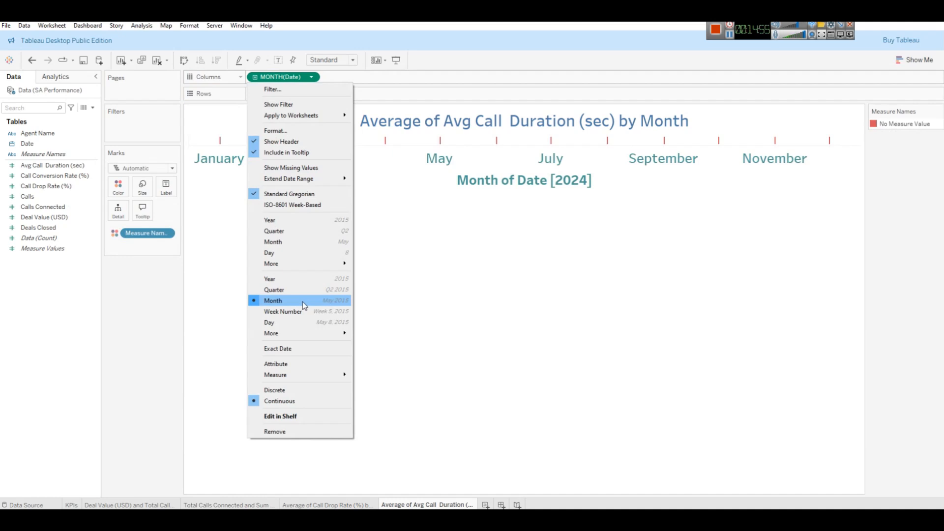
pyautogui.click(520, 284)
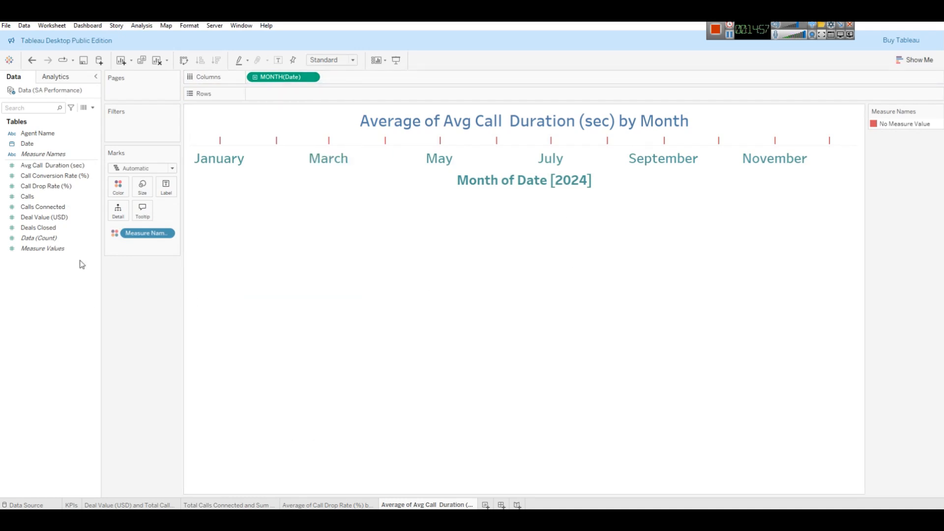
pyautogui.moveTo(84, 165); pyautogui.dragTo(290, 99)
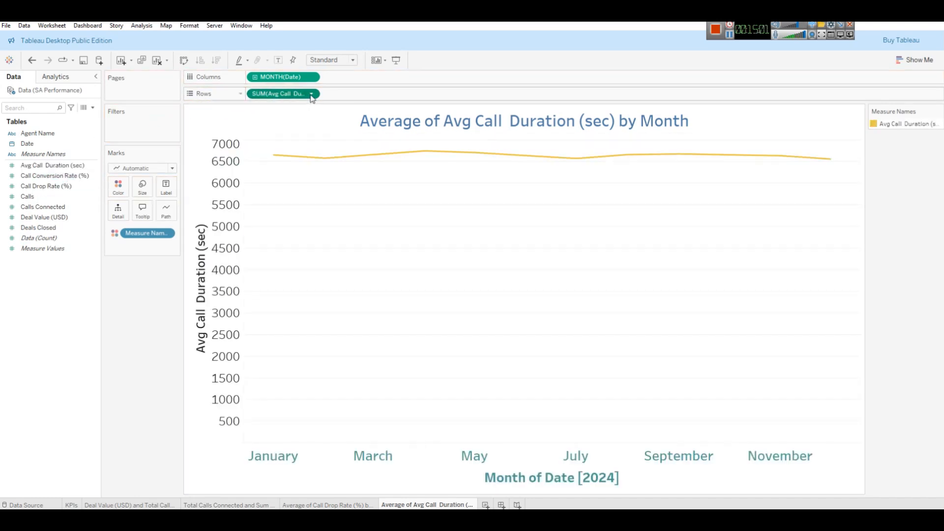
# Aggregate the Avg Call Duration (sec) measure on Rows as Average
pyautogui.click(311, 93)
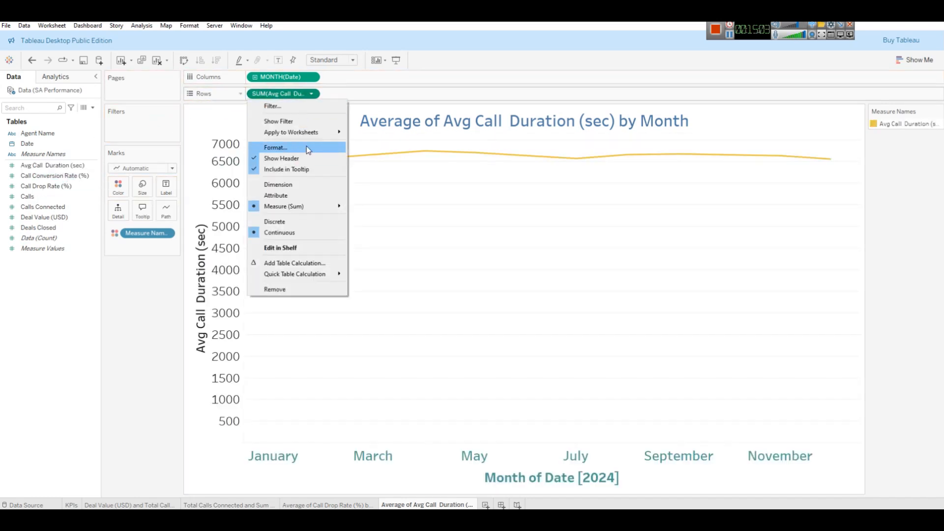
pyautogui.moveTo(325, 211)
pyautogui.click(372, 217)
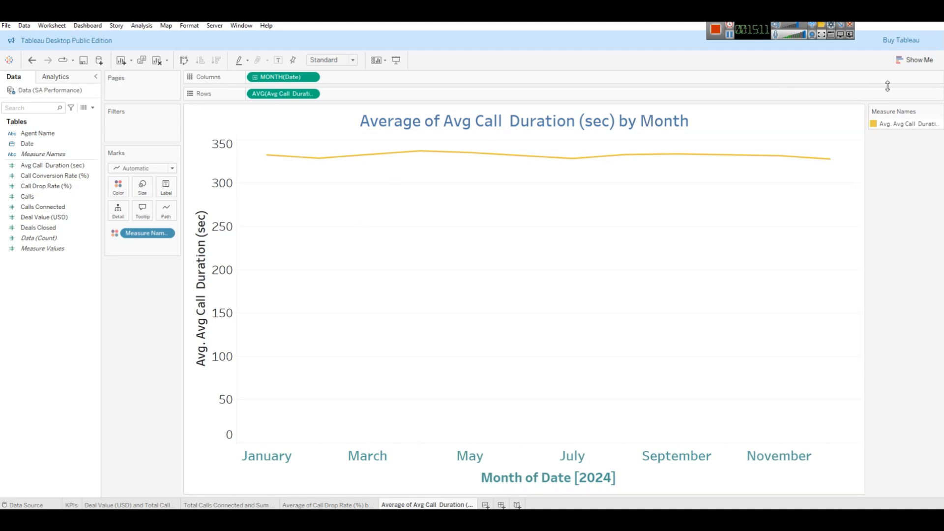
# Convert the monthly call duration line to horizontal bars and swap rows and columns to make the bars vertical
pyautogui.click(911, 62)
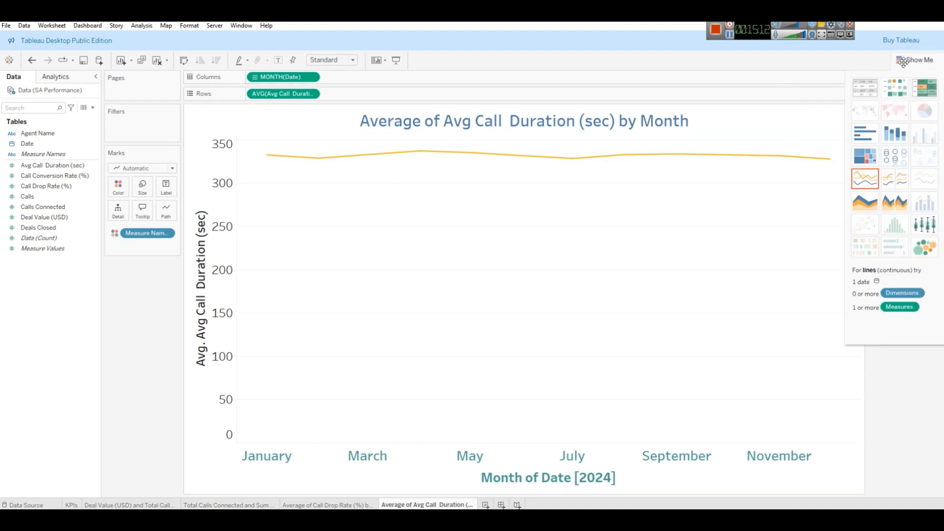
pyautogui.click(895, 133)
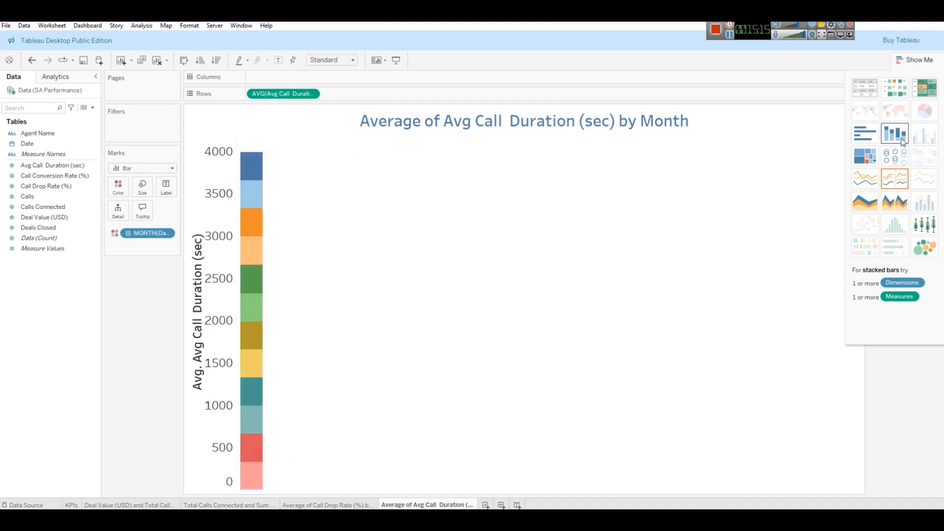
pyautogui.click(864, 133)
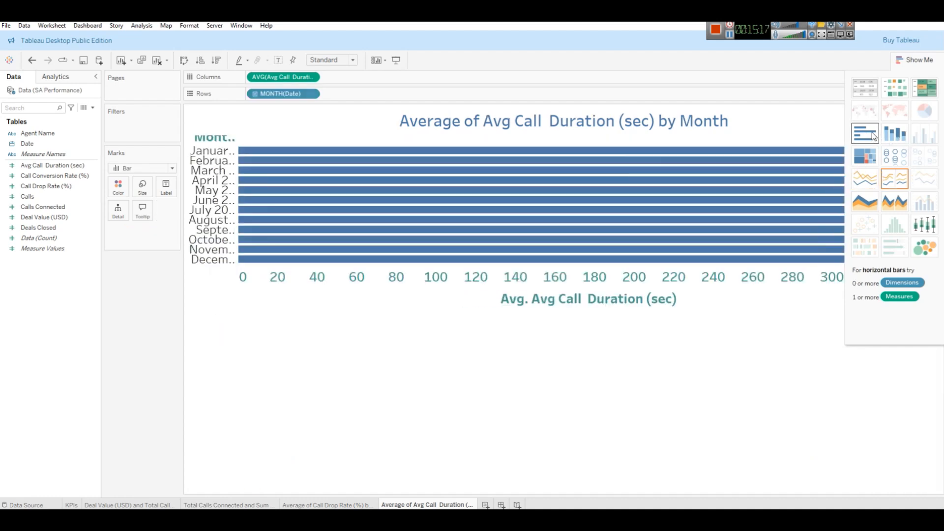
pyautogui.click(184, 60)
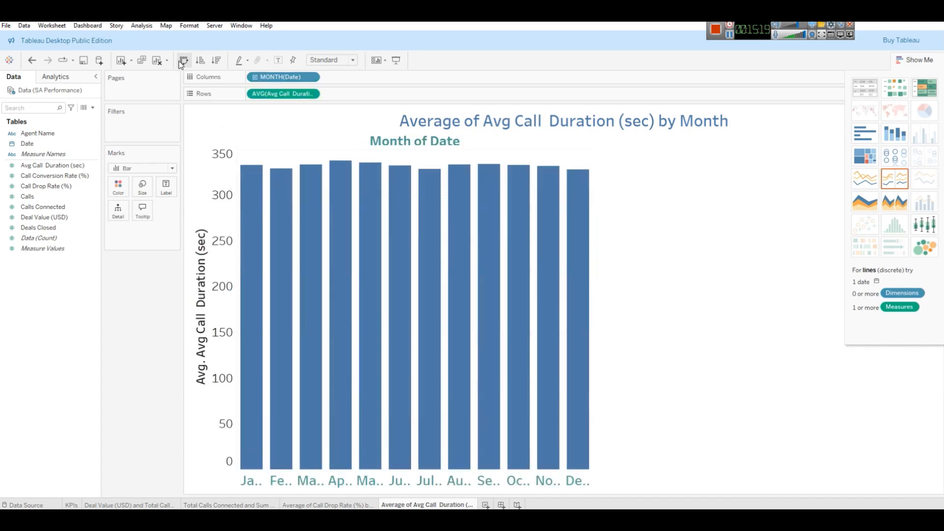
pyautogui.click(916, 63)
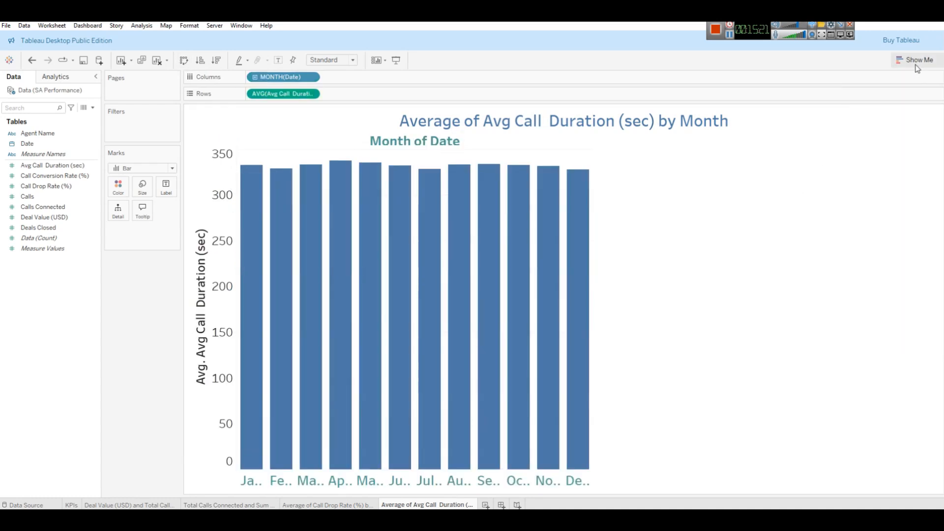
# Widen the monthly bar chart so that its columns fill more of the sheet's width
pyautogui.moveTo(592, 196)
pyautogui.moveTo(593, 197); pyautogui.dragTo(740, 196)
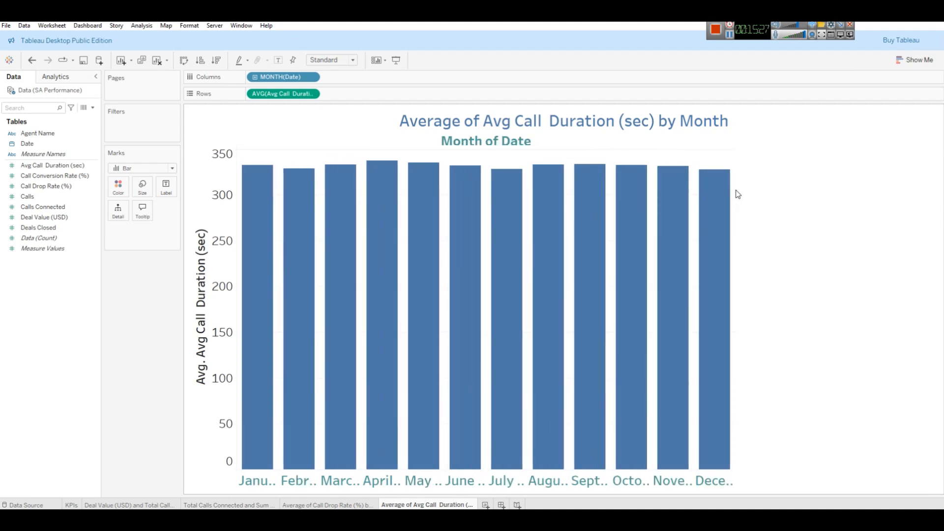
pyautogui.click(736, 194)
pyautogui.click(736, 196)
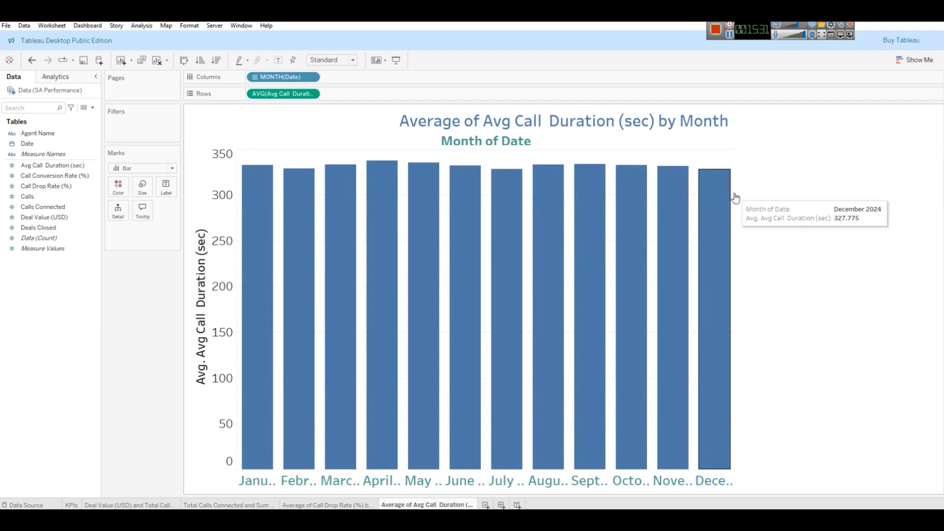
# Stretch the monthly call duration chart further across the sheet and label its bars with the average Avg Call Duration (sec)
pyautogui.moveTo(735, 252); pyautogui.dragTo(856, 258)
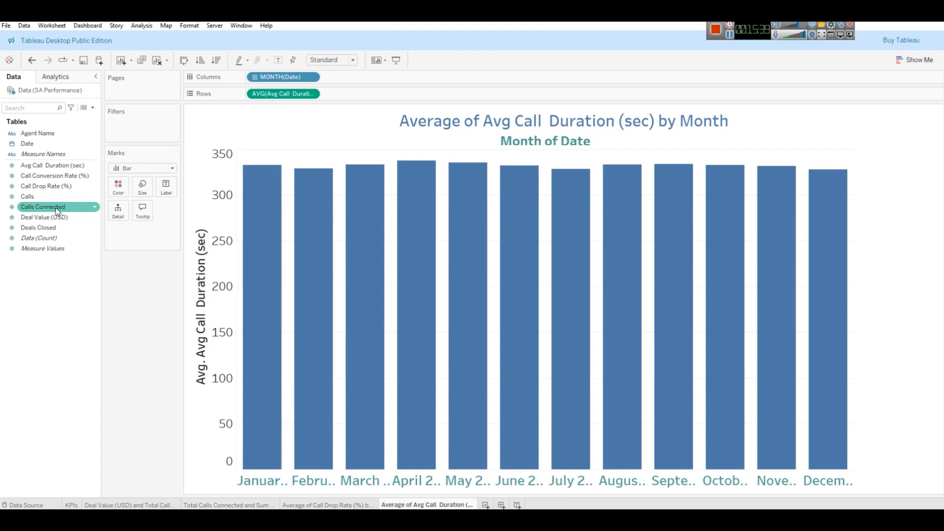
pyautogui.moveTo(275, 96); pyautogui.dragTo(174, 190)
pyautogui.moveTo(172, 185); pyautogui.dragTo(172, 185)
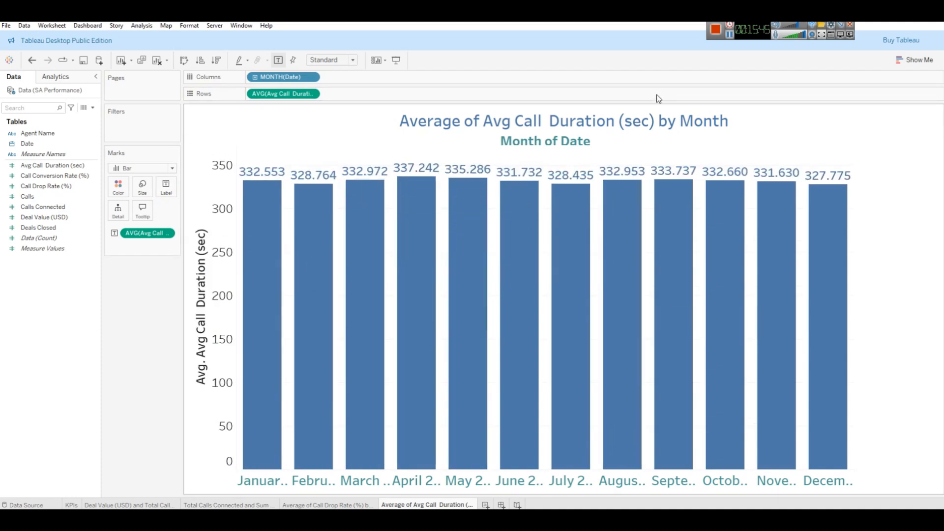
pyautogui.moveTo(761, 189)
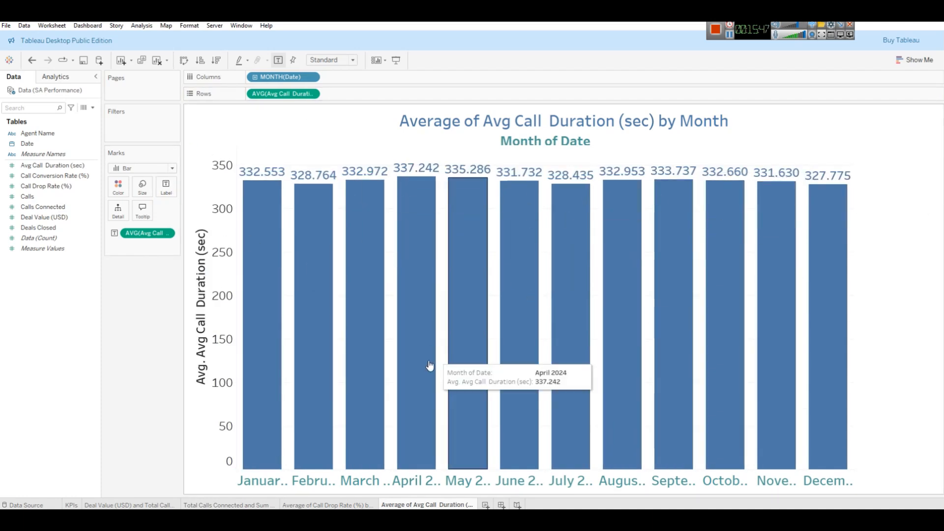
# Create a new worksheet and check the agent table in the Power BI dashboard for reference
pyautogui.click(485, 505)
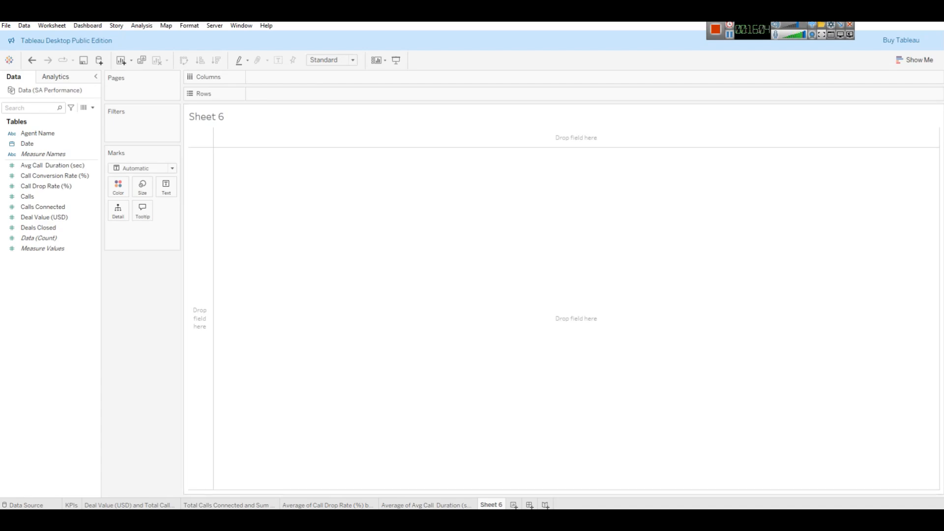
pyautogui.hotkey('alt', 'Tab')
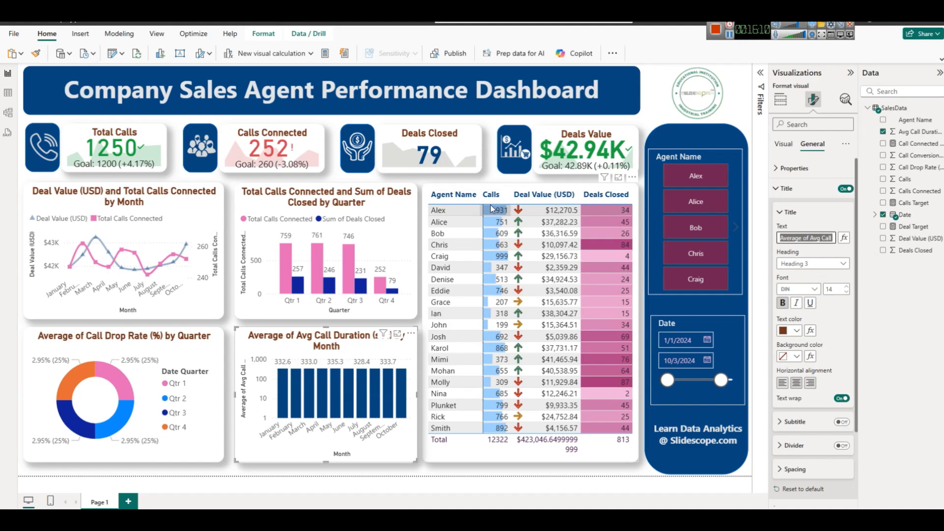
pyautogui.hotkey('alt', 'Tab')
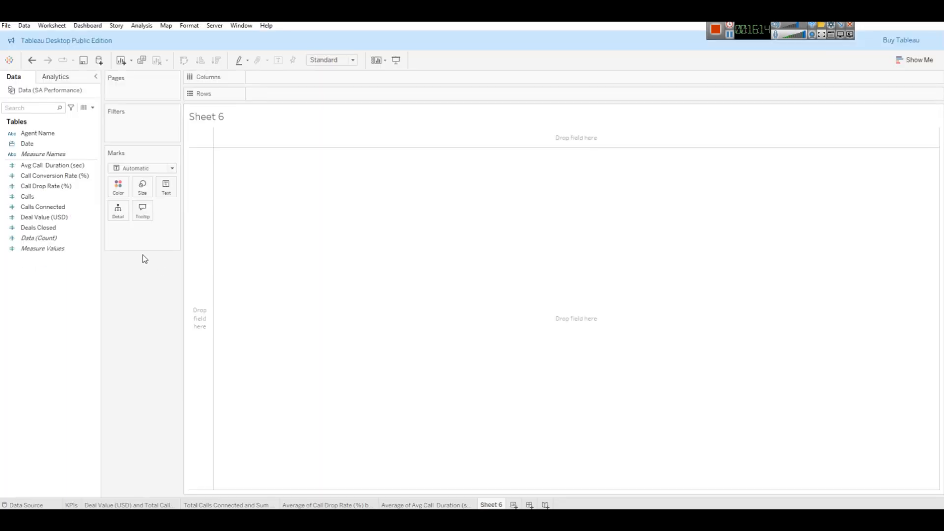
# Put Agent Name on Rows, add Calls, and display the result as a text table
pyautogui.click(38, 133)
pyautogui.moveTo(37, 133); pyautogui.dragTo(311, 81)
pyautogui.moveTo(251, 76); pyautogui.dragTo(273, 94)
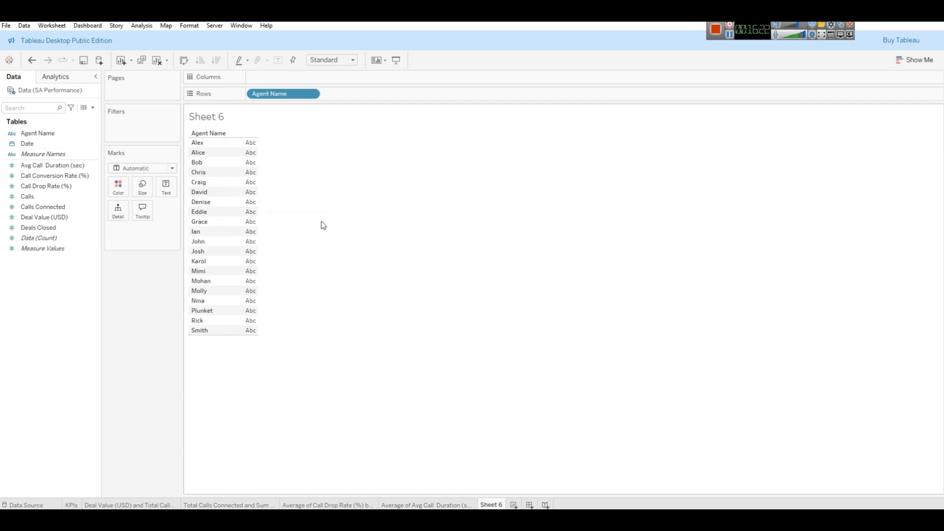
pyautogui.moveTo(44, 196); pyautogui.dragTo(367, 80)
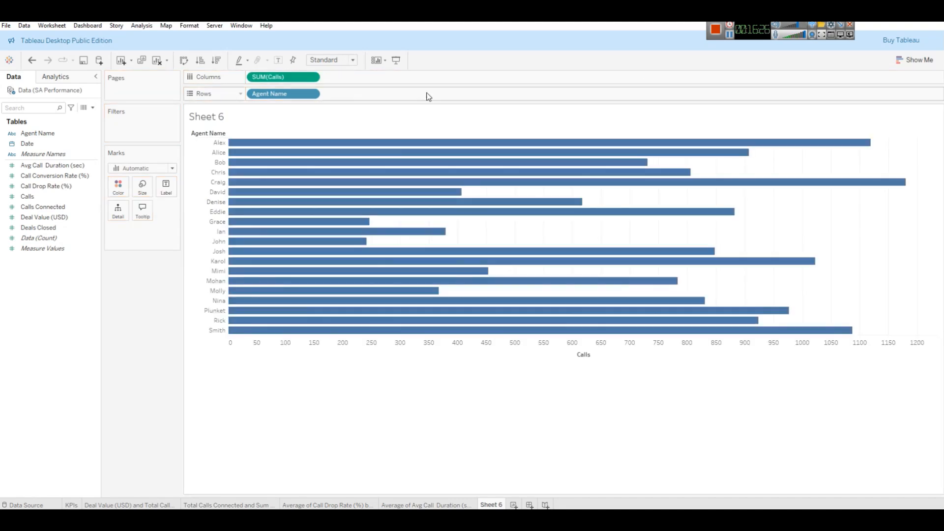
pyautogui.click(914, 60)
pyautogui.click(865, 88)
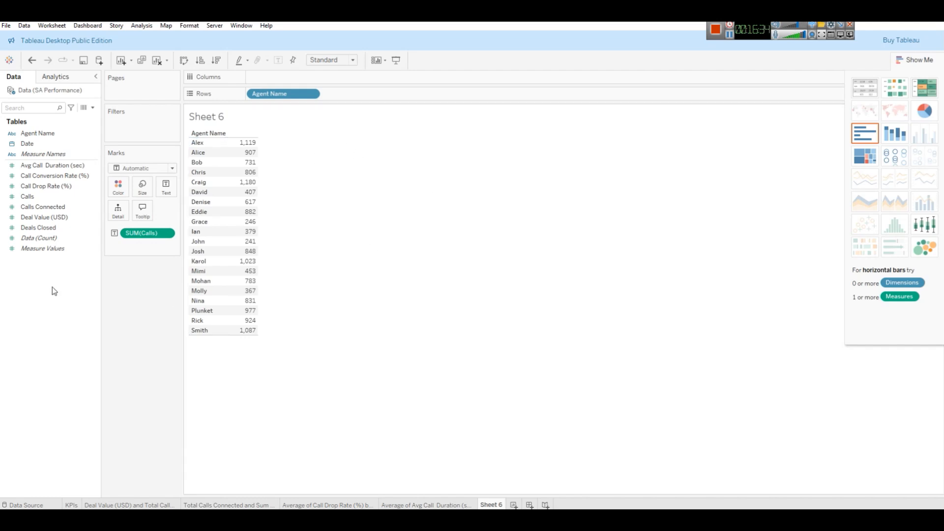
# Add Calls Connected to the agent text table and widen its columns so the full headings fit
pyautogui.moveTo(43, 207); pyautogui.dragTo(433, 99)
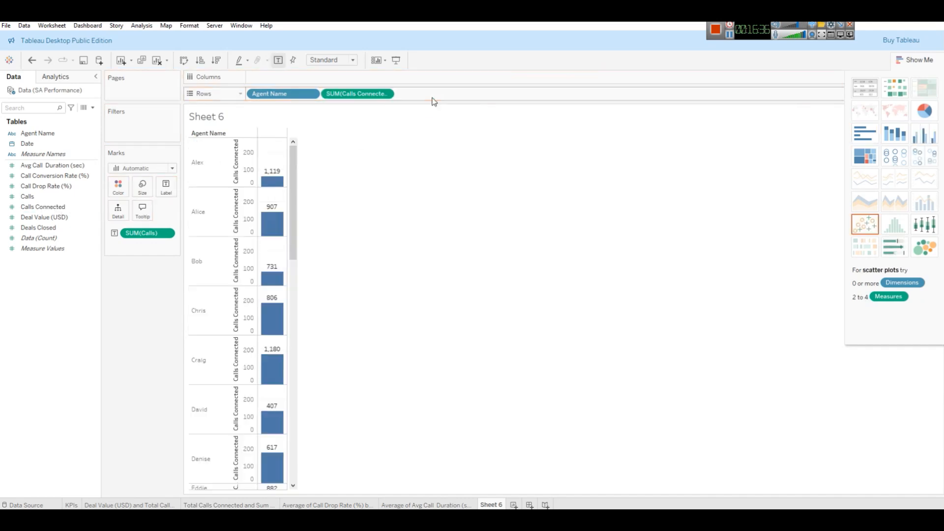
pyautogui.click(864, 88)
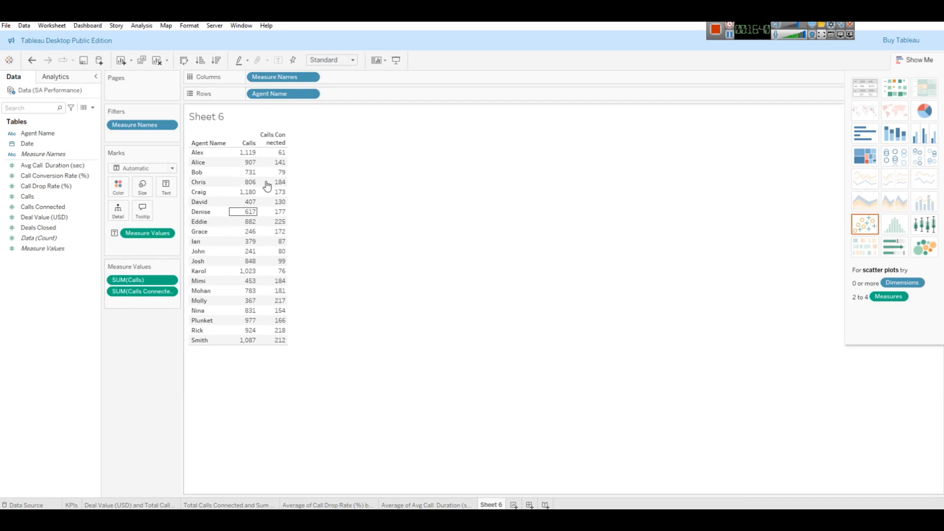
pyautogui.moveTo(288, 140); pyautogui.dragTo(325, 139)
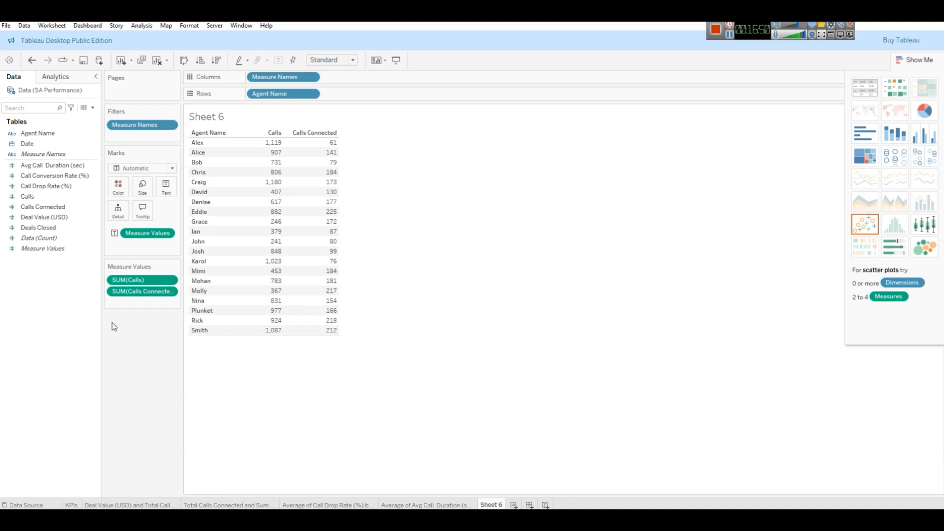
# Add Deal Value (USD) and Deals Closed to the table's Measure Values and widen the measure columns
pyautogui.moveTo(44, 217); pyautogui.dragTo(142, 302)
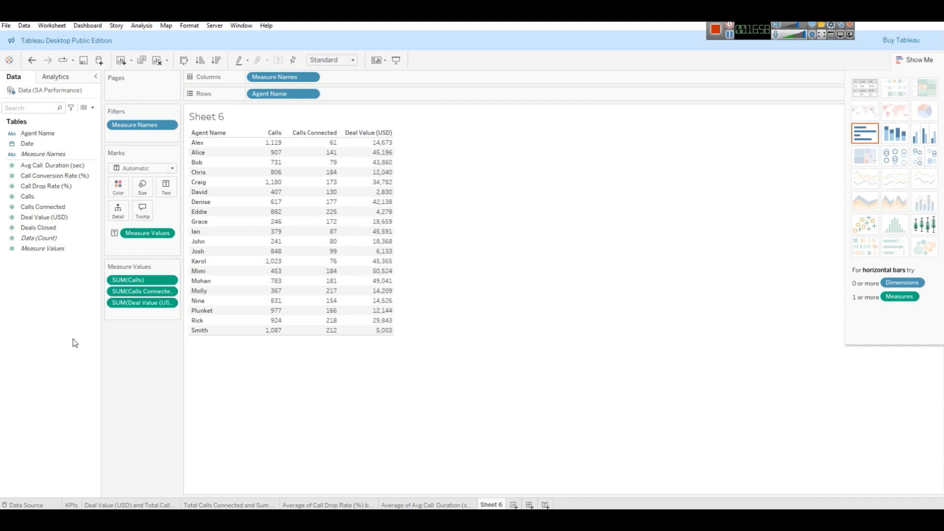
pyautogui.moveTo(47, 227); pyautogui.dragTo(157, 314)
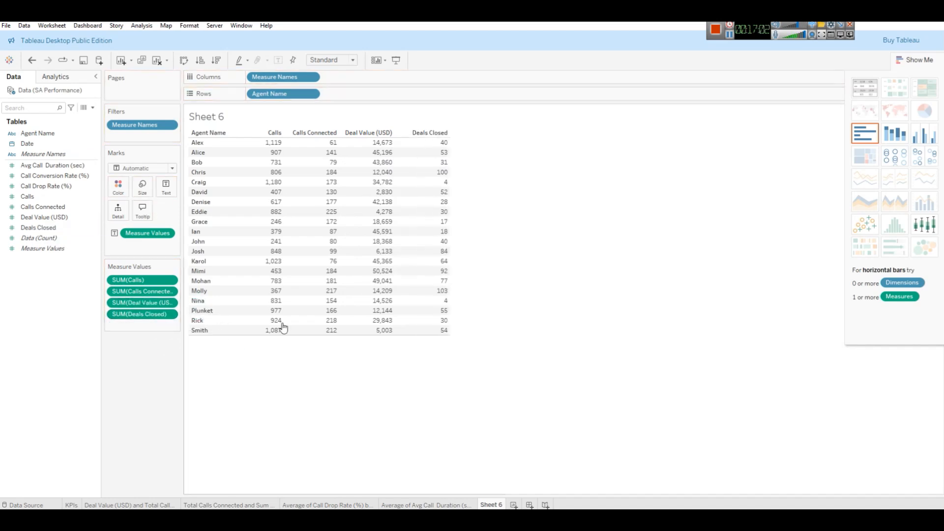
pyautogui.moveTo(446, 130); pyautogui.dragTo(516, 146)
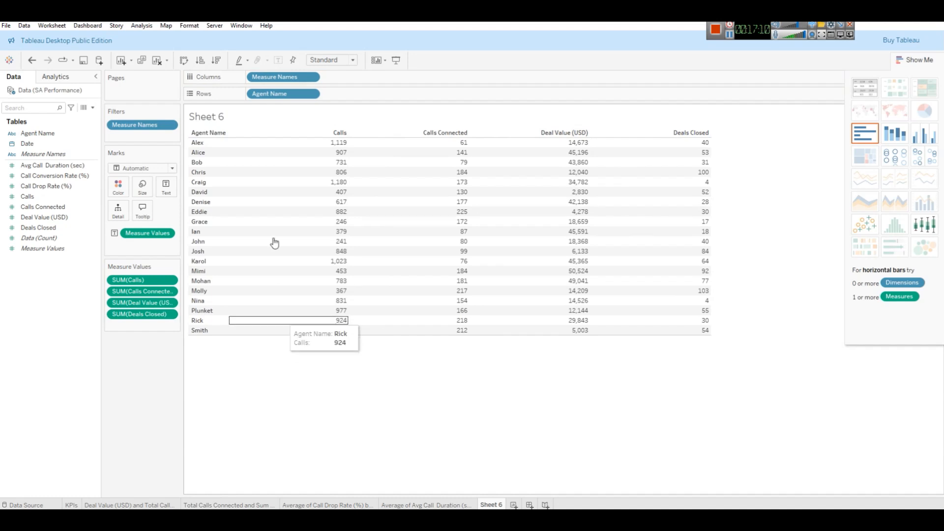
# Set the column header font size of the agent table to 15
pyautogui.rightClick(264, 213)
pyautogui.click(291, 247)
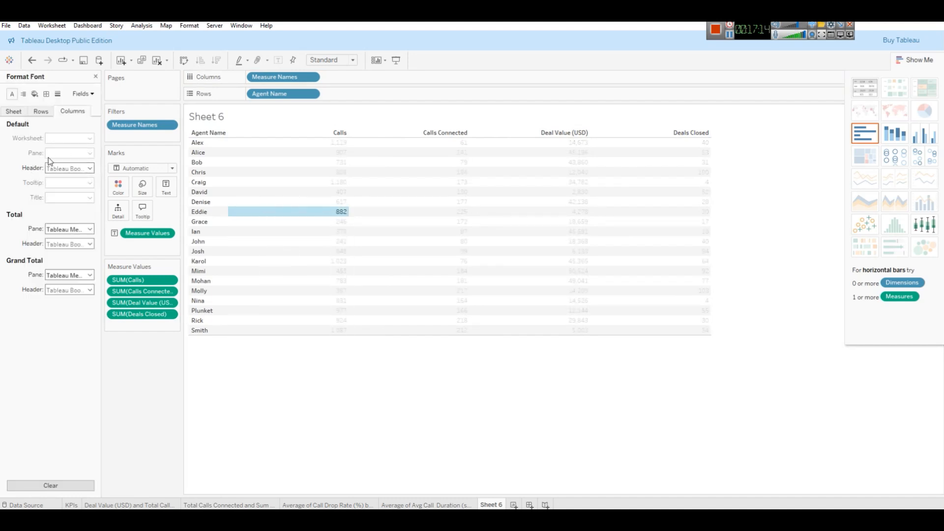
pyautogui.click(90, 169)
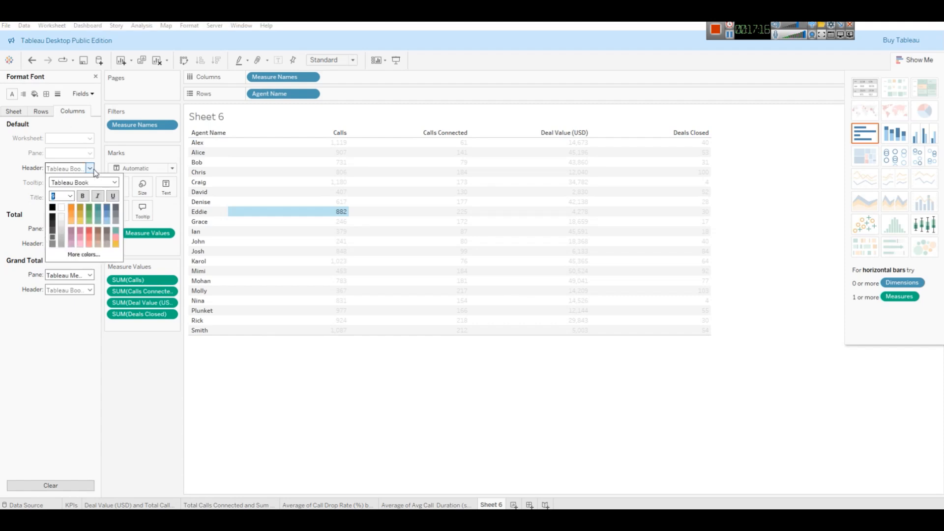
pyautogui.click(72, 196)
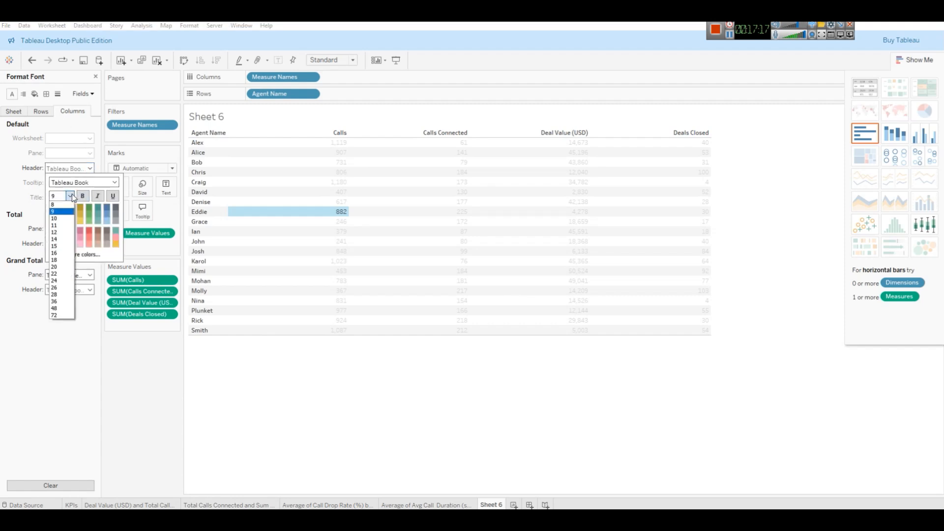
pyautogui.click(63, 245)
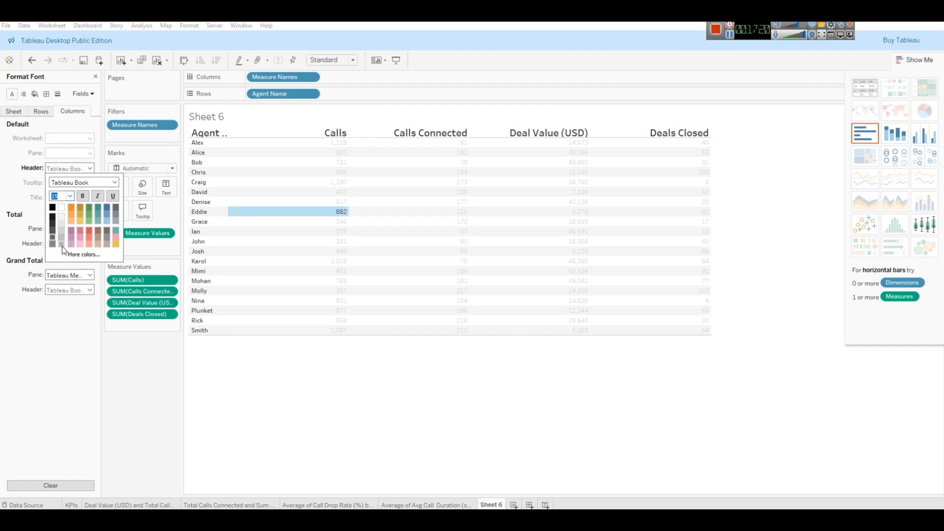
pyautogui.click(755, 346)
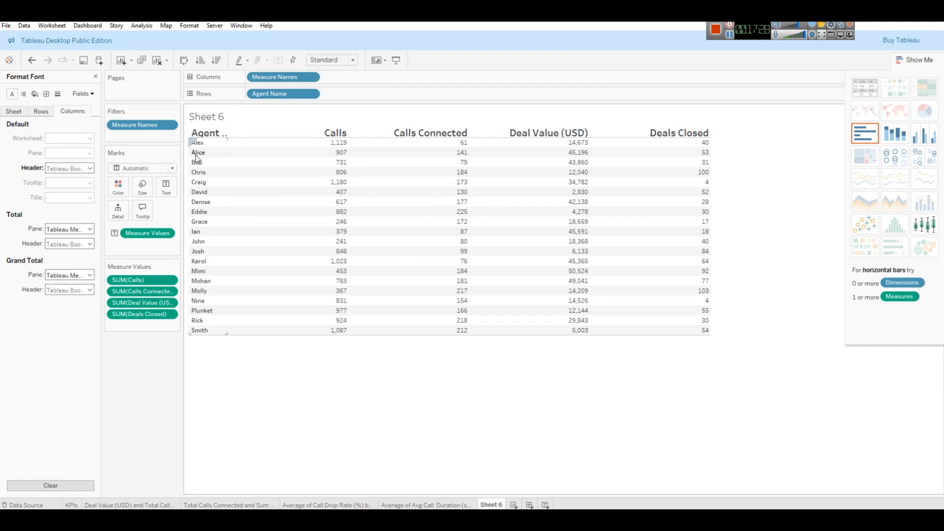
# Colour the table's column headers blue and widen the Agent Name column until its full heading fits
pyautogui.click(90, 169)
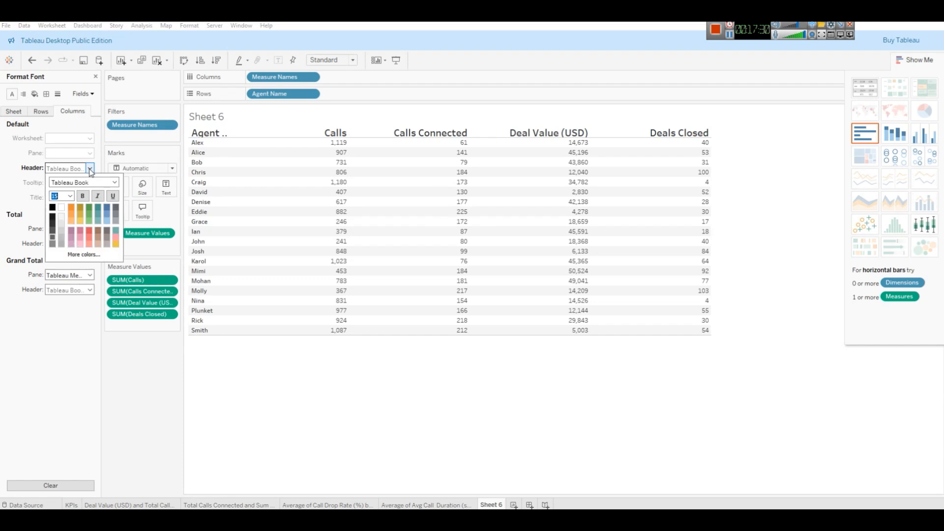
pyautogui.click(106, 212)
pyautogui.moveTo(236, 138); pyautogui.dragTo(238, 148)
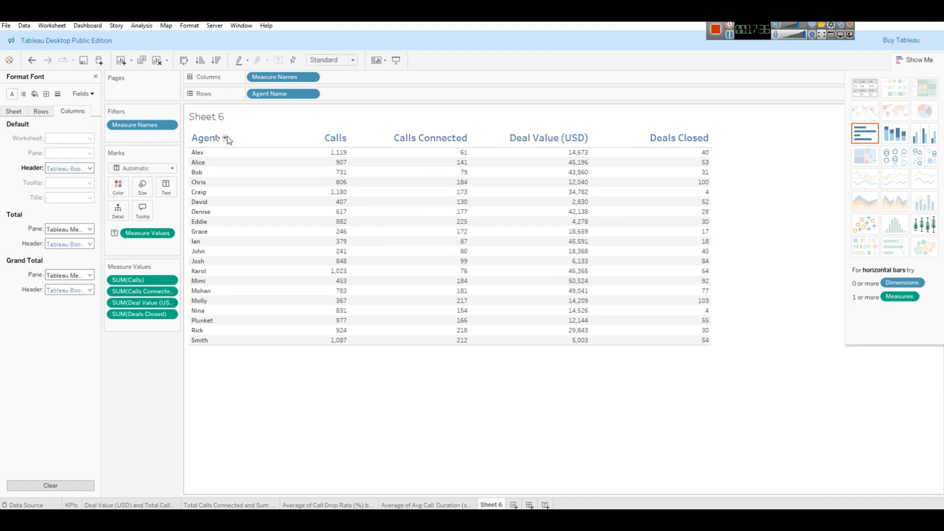
pyautogui.moveTo(231, 140); pyautogui.dragTo(237, 140)
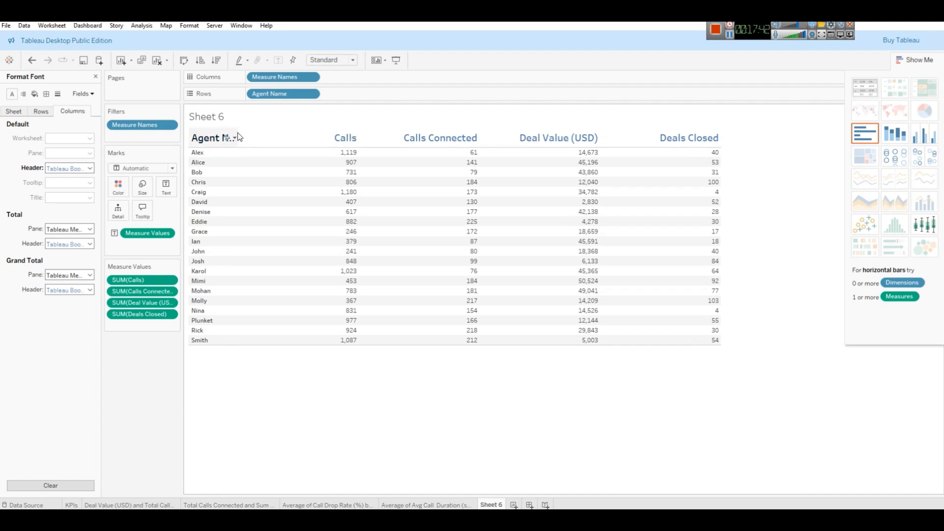
pyautogui.moveTo(237, 143); pyautogui.dragTo(270, 145)
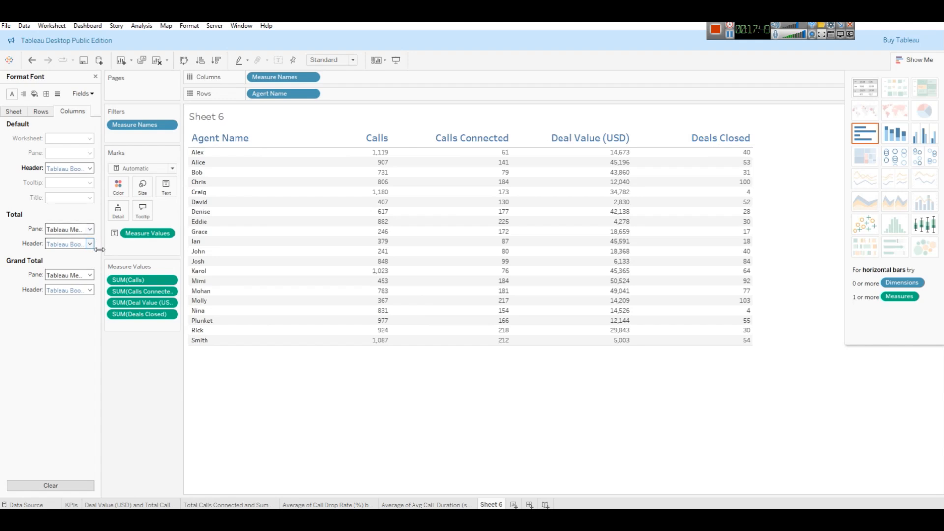
# Set the sheet's default pane font to size 12 and colour the table values green
pyautogui.click(42, 115)
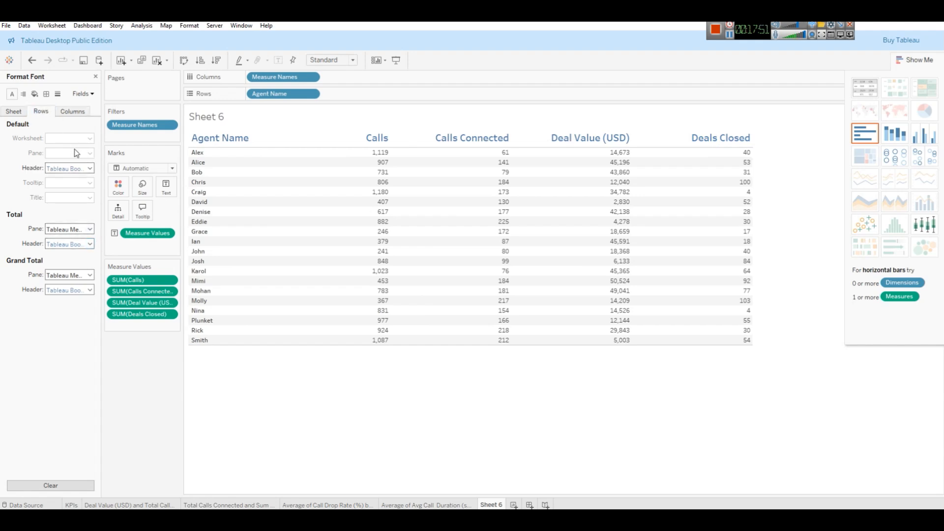
pyautogui.click(82, 169)
pyautogui.click(83, 170)
pyautogui.click(13, 112)
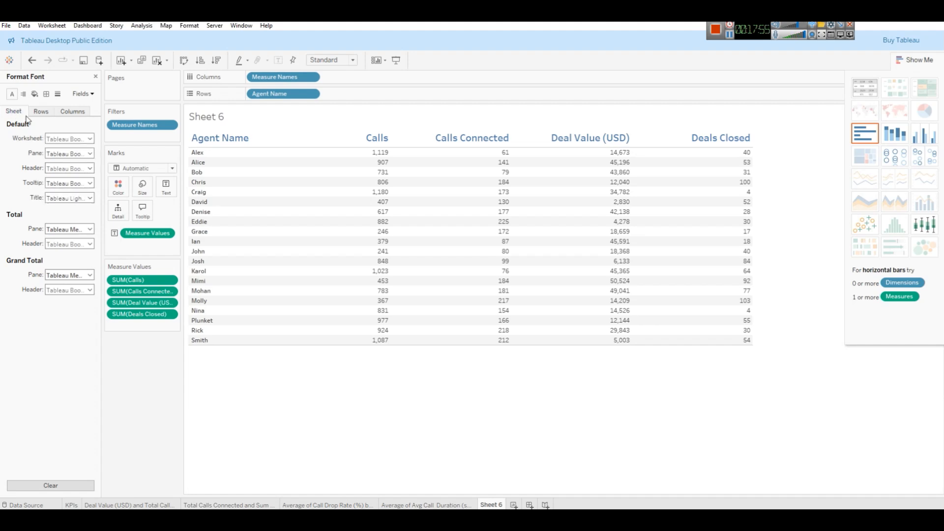
pyautogui.click(74, 154)
pyautogui.click(69, 182)
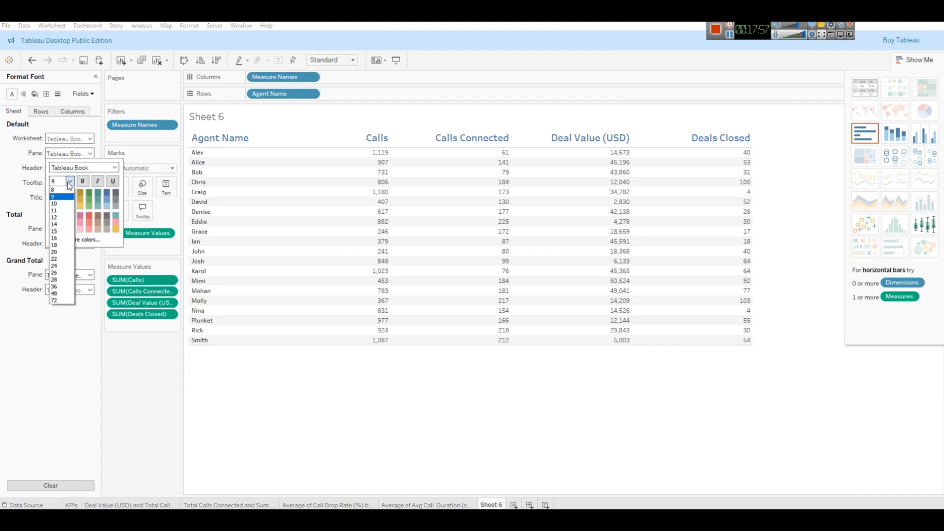
pyautogui.click(66, 217)
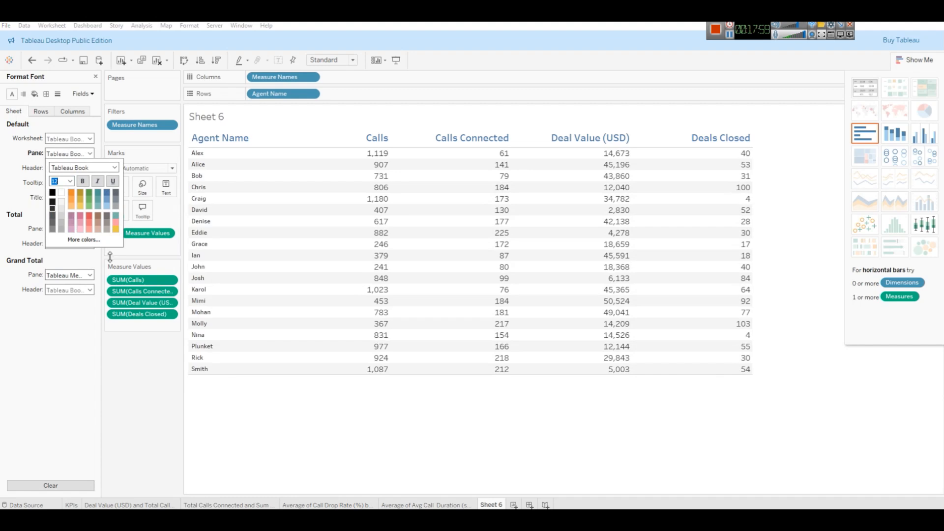
pyautogui.click(89, 195)
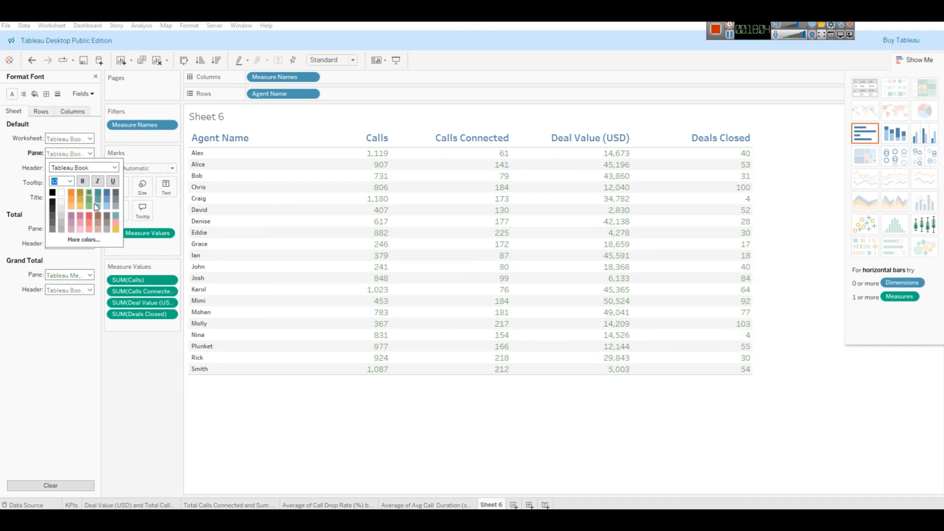
# Make the pane values bold, and format the row headers as bold, size 14, gold text
pyautogui.click(83, 182)
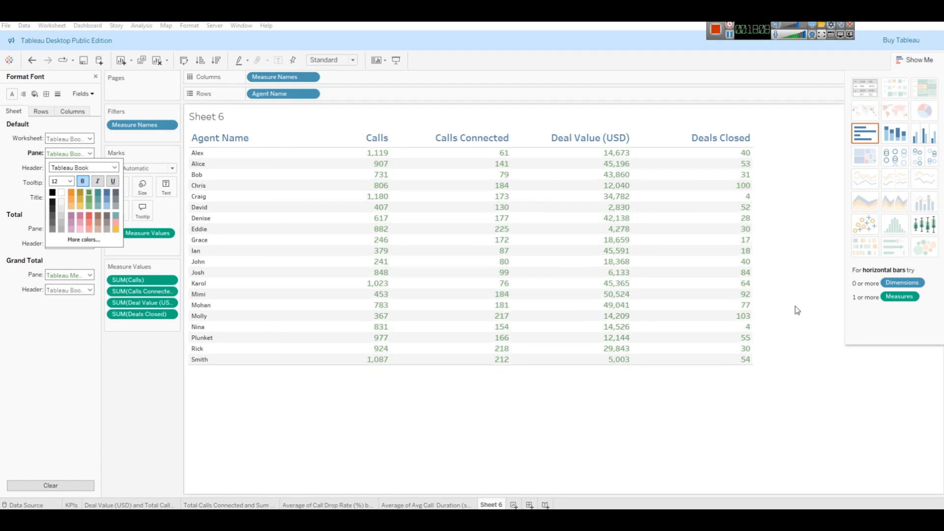
pyautogui.click(42, 121)
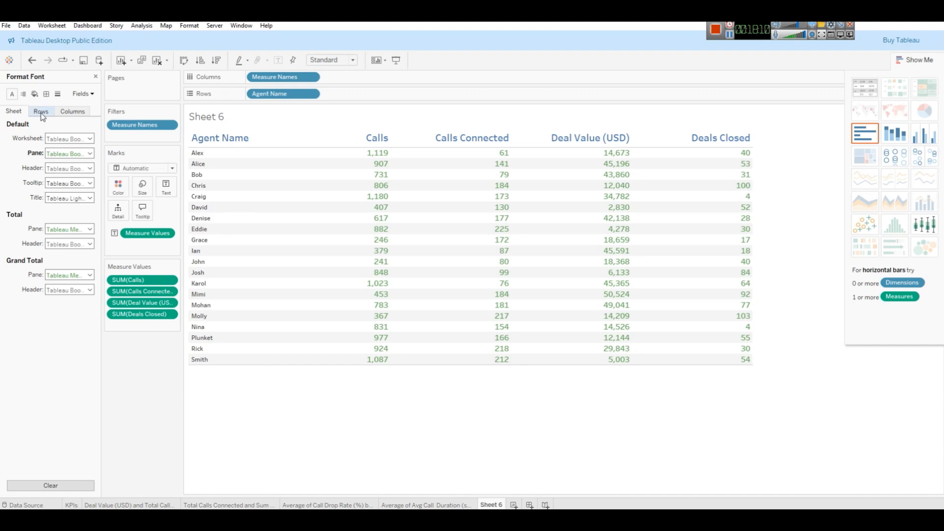
pyautogui.click(41, 111)
pyautogui.click(78, 168)
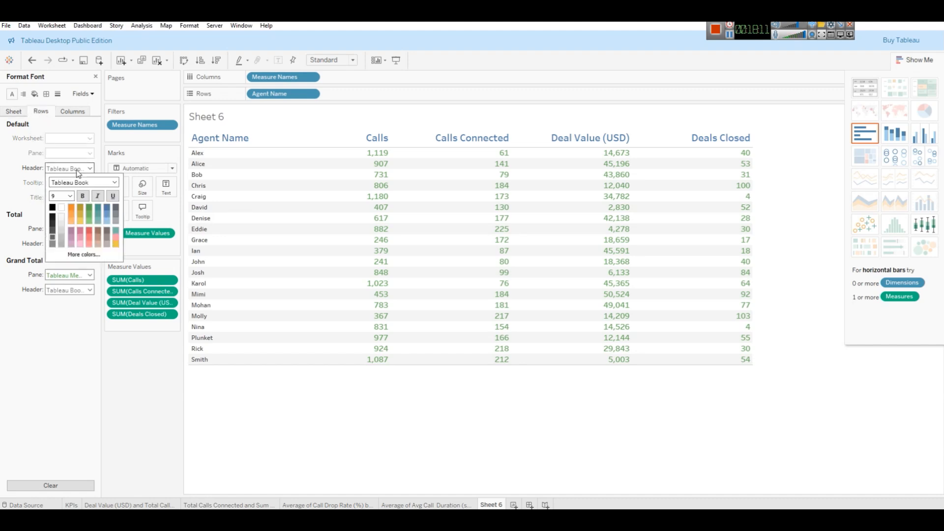
pyautogui.click(70, 195)
pyautogui.click(66, 239)
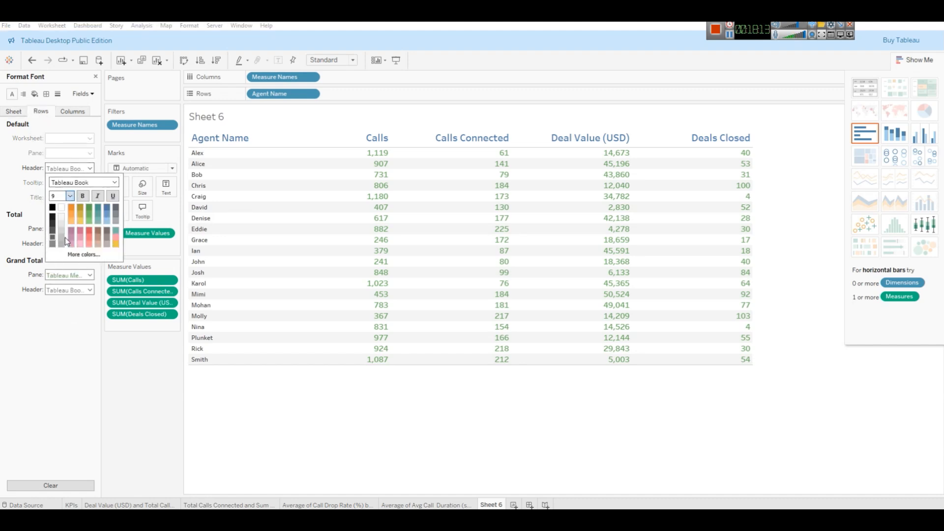
pyautogui.click(81, 212)
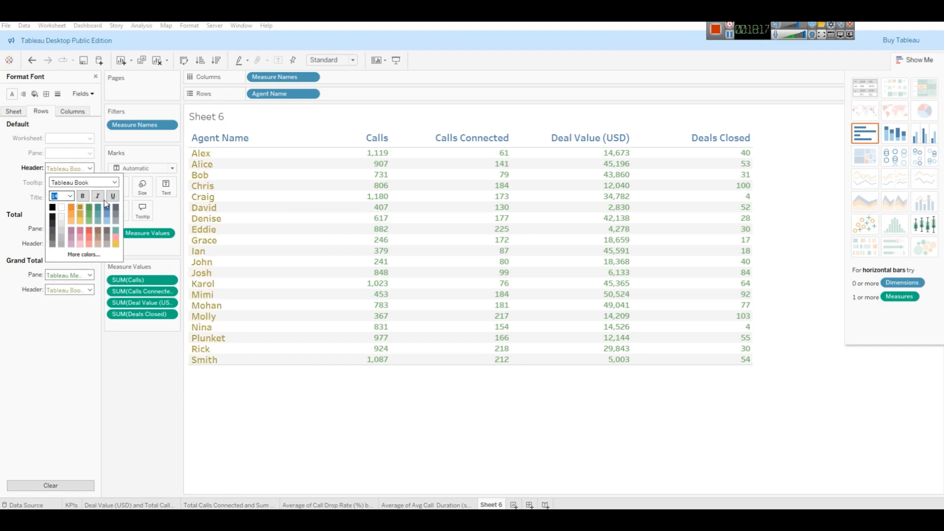
pyautogui.click(83, 195)
pyautogui.click(362, 396)
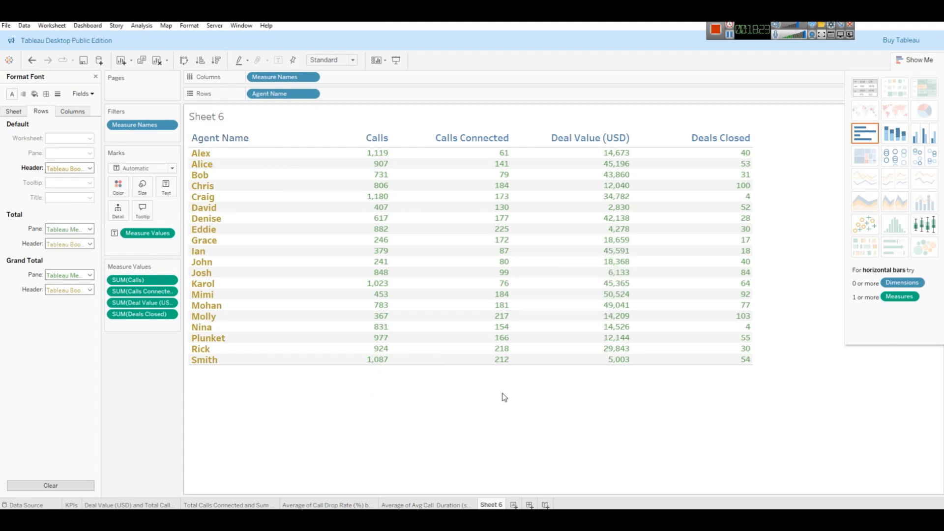
# Rename Sheet 6 as "Sales Agent Performance"
pyautogui.rightClick(492, 504)
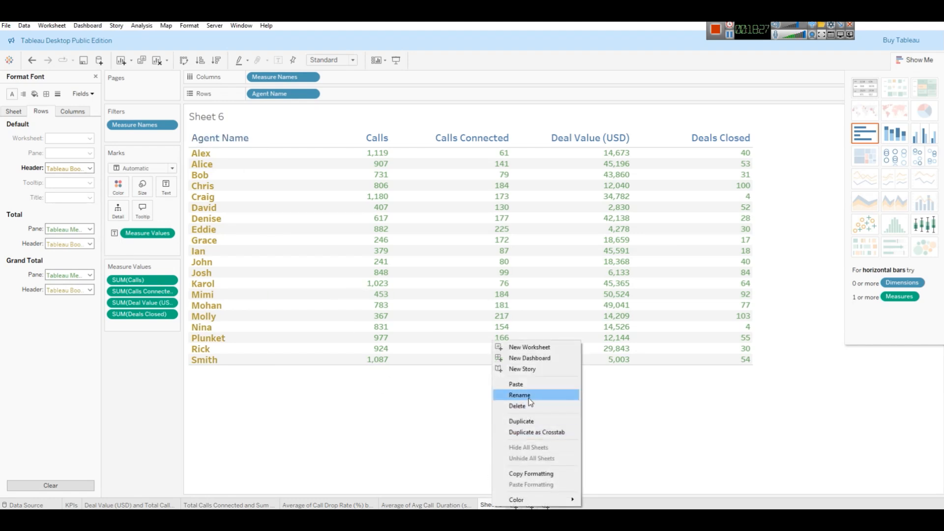
pyautogui.click(528, 393)
pyautogui.write('ASale')
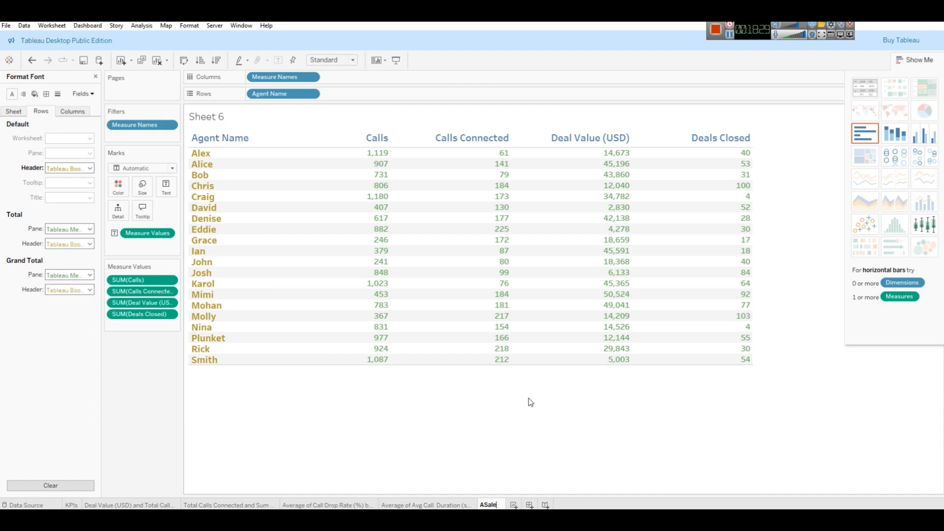
pyautogui.write('s Agent [per')
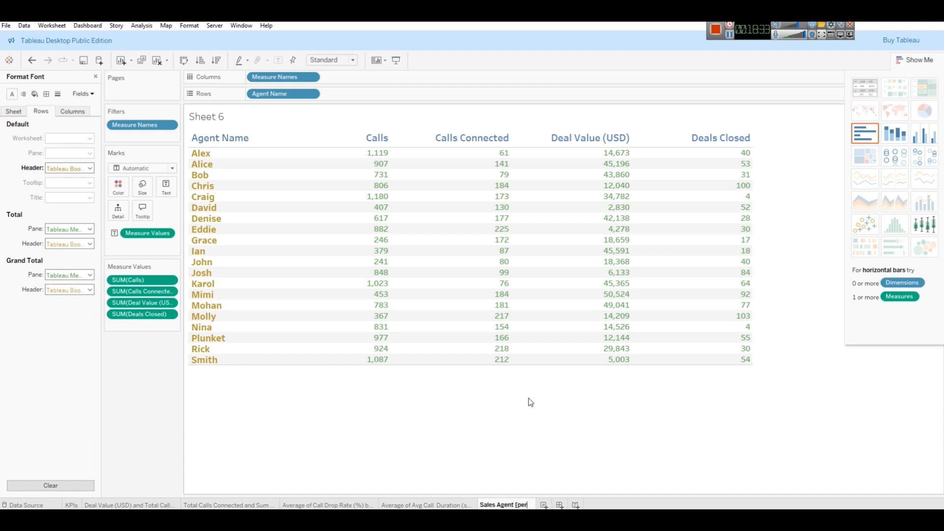
pyautogui.write('formance')
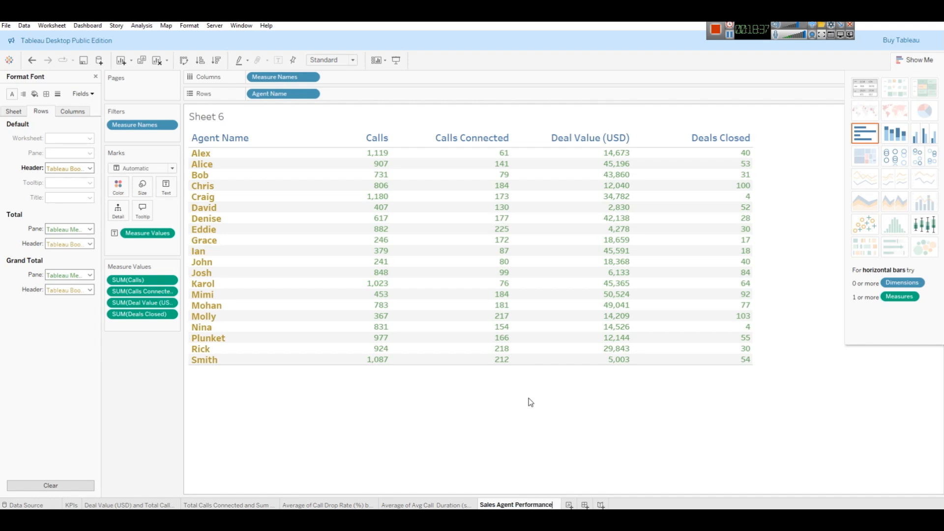
# Format the sheet title as bold blue text in size 22 and apply it
pyautogui.doubleClick(295, 118)
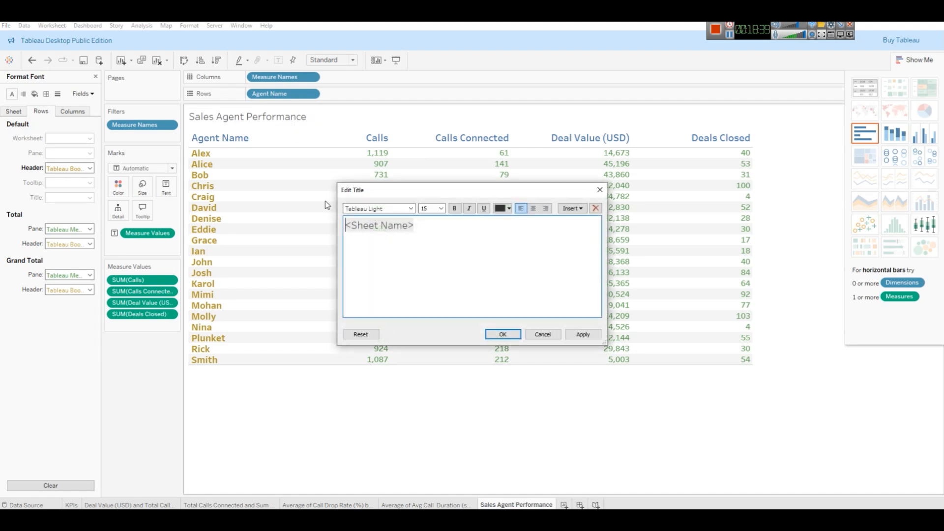
pyautogui.hotkey('ctrl', 'a')
pyautogui.click(441, 209)
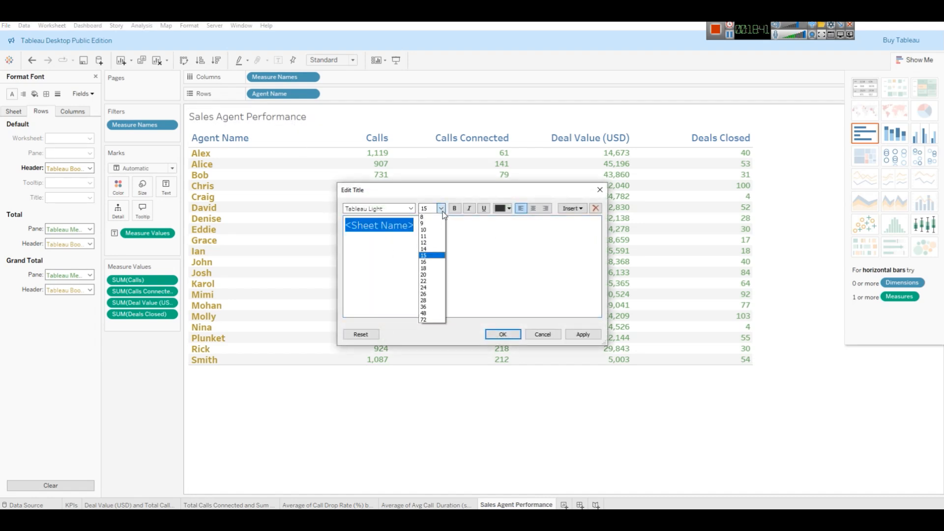
pyautogui.click(431, 288)
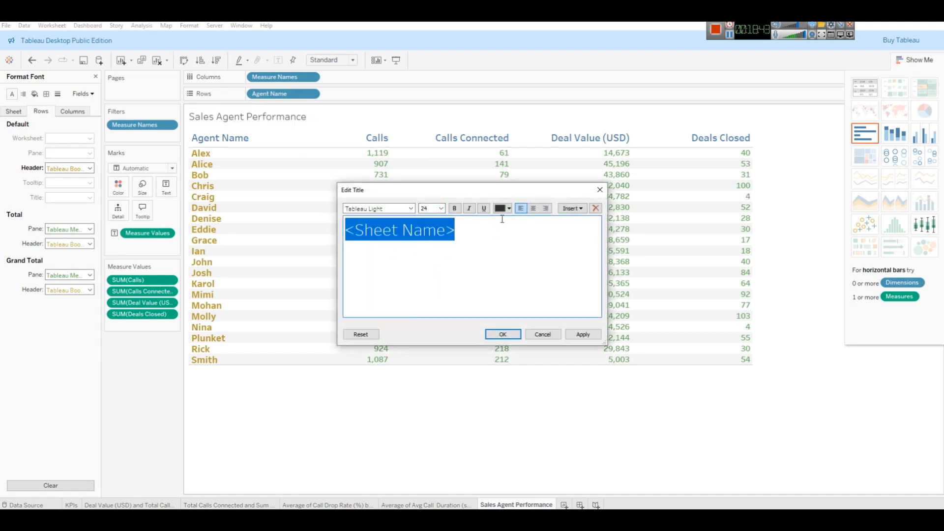
pyautogui.click(441, 208)
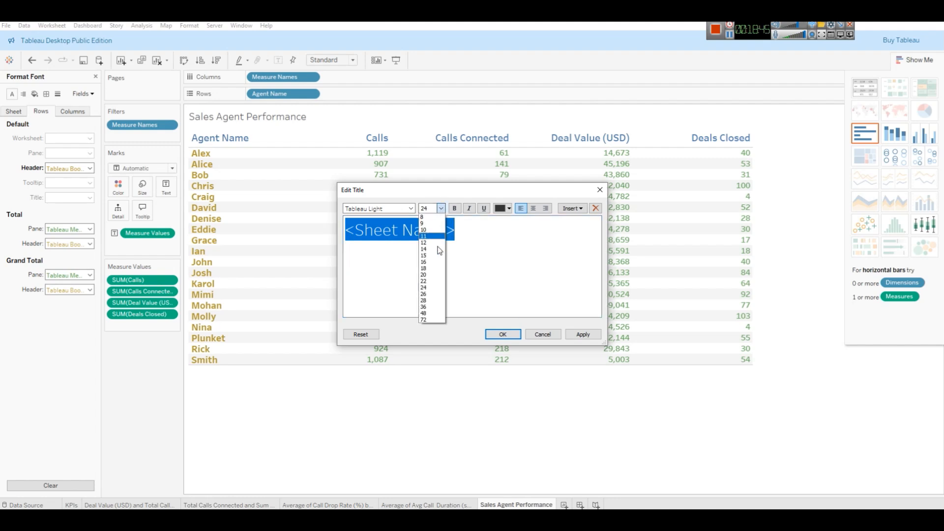
pyautogui.click(436, 280)
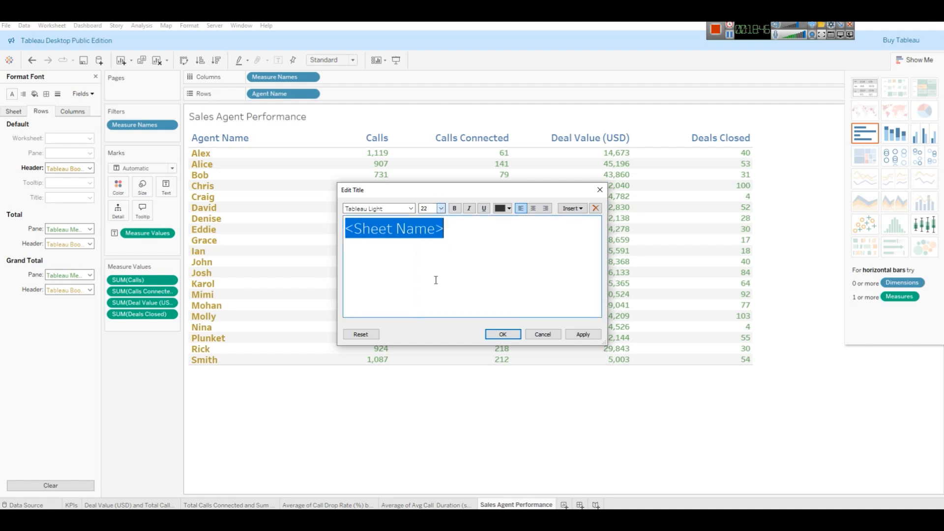
pyautogui.click(455, 208)
pyautogui.click(510, 208)
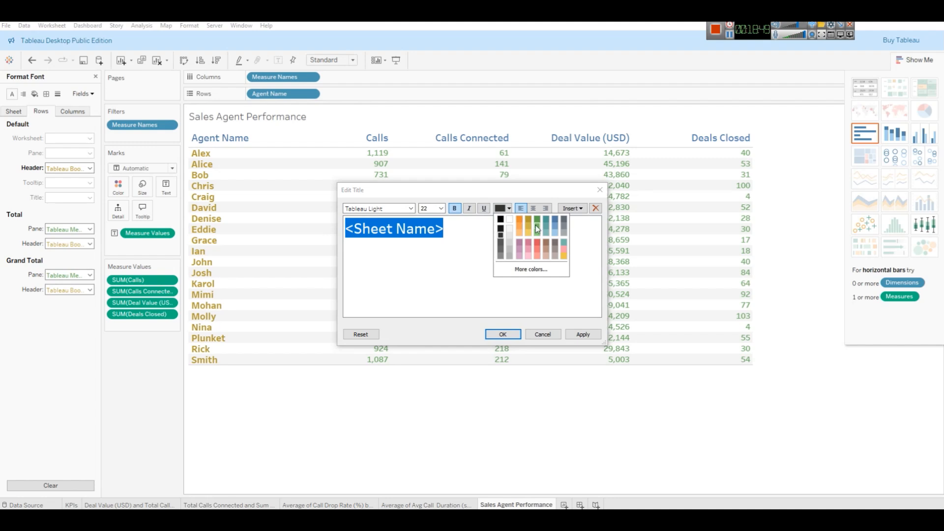
pyautogui.click(551, 221)
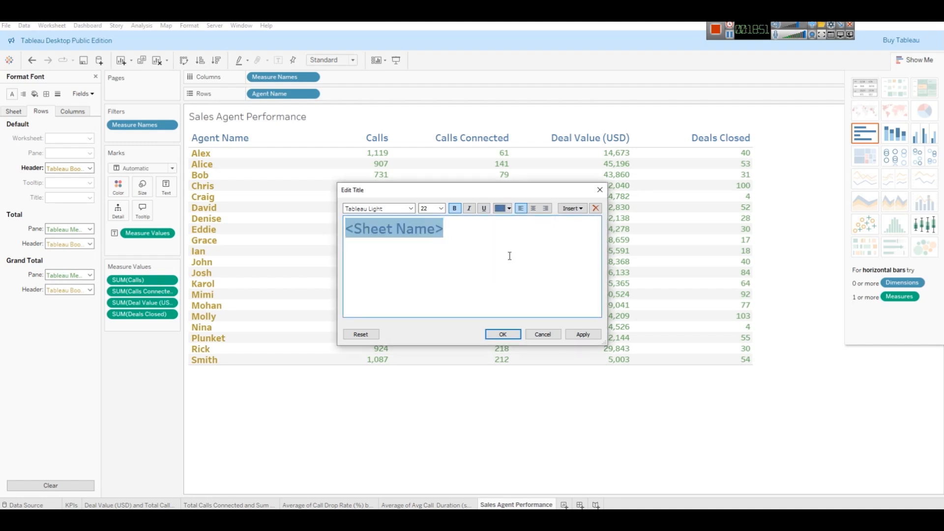
pyautogui.click(582, 334)
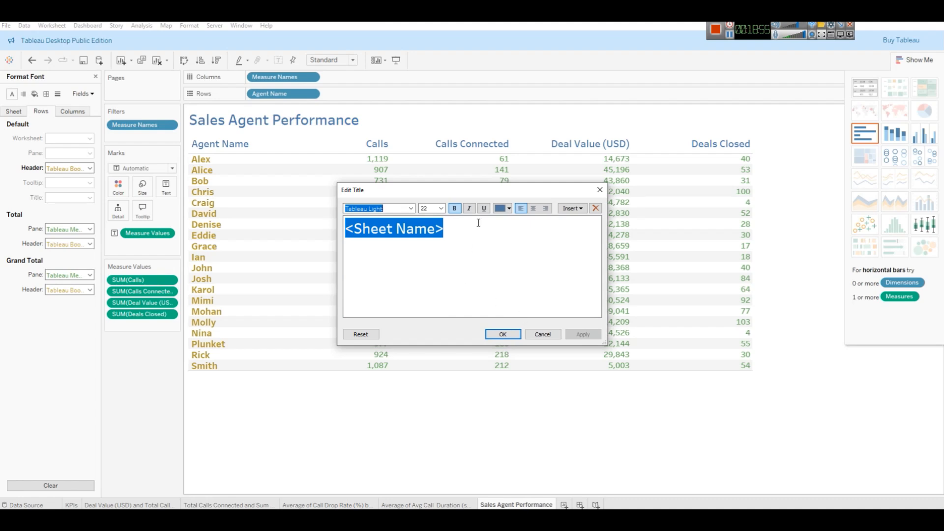
# Center the sheet title and close the title editor
pyautogui.click(533, 208)
pyautogui.click(570, 336)
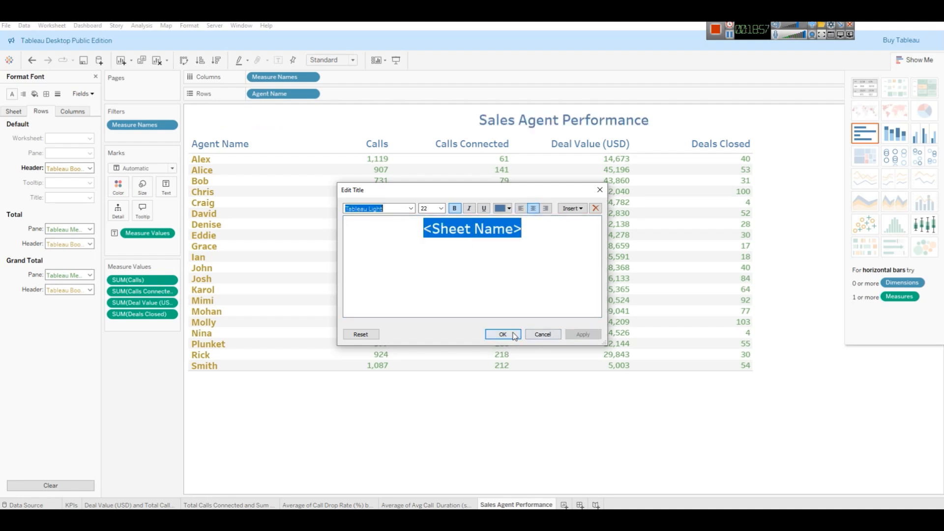
pyautogui.click(502, 334)
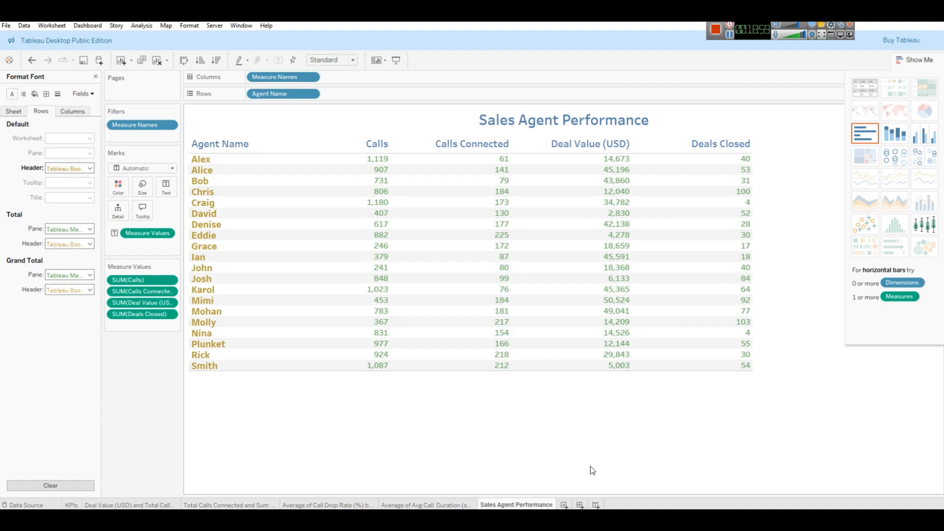
# Hide the chart type suggestions and widen the measure columns so all four spread across the sheet
pyautogui.click(914, 59)
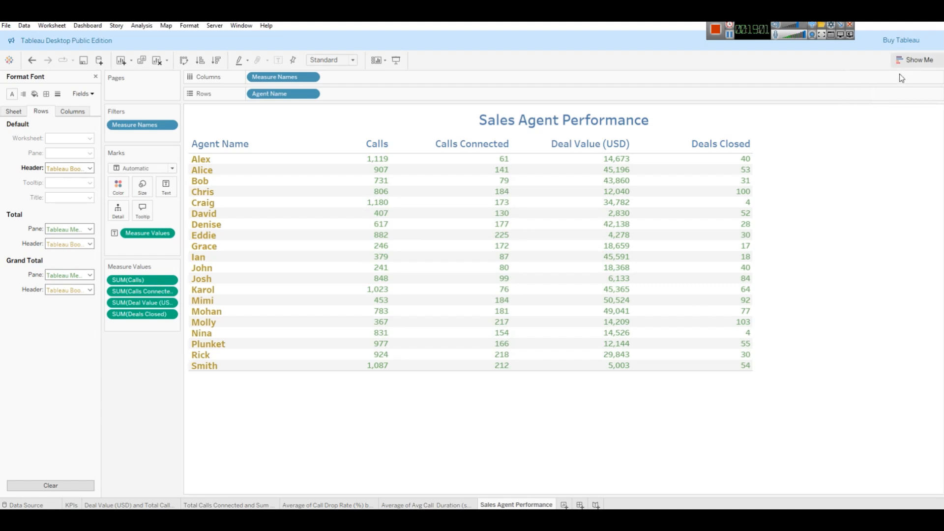
pyautogui.moveTo(752, 142); pyautogui.dragTo(890, 145)
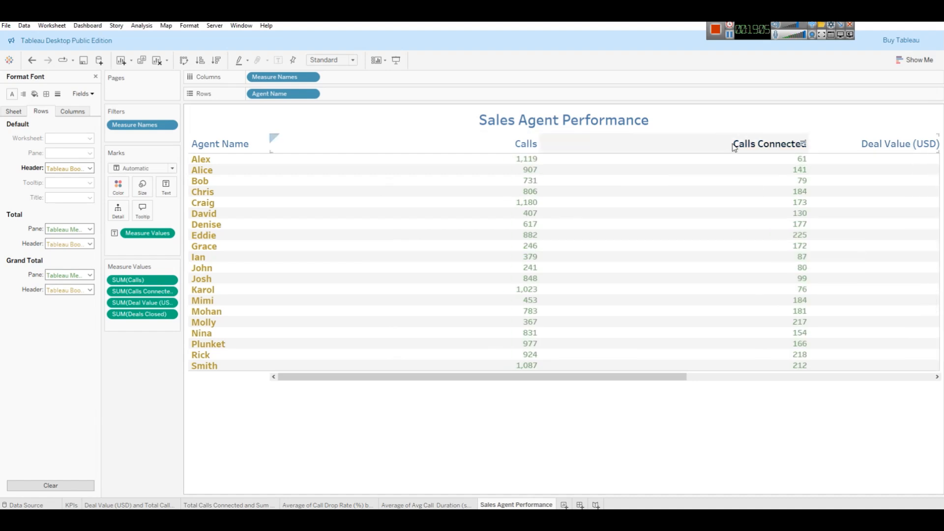
pyautogui.moveTo(807, 142); pyautogui.dragTo(742, 144)
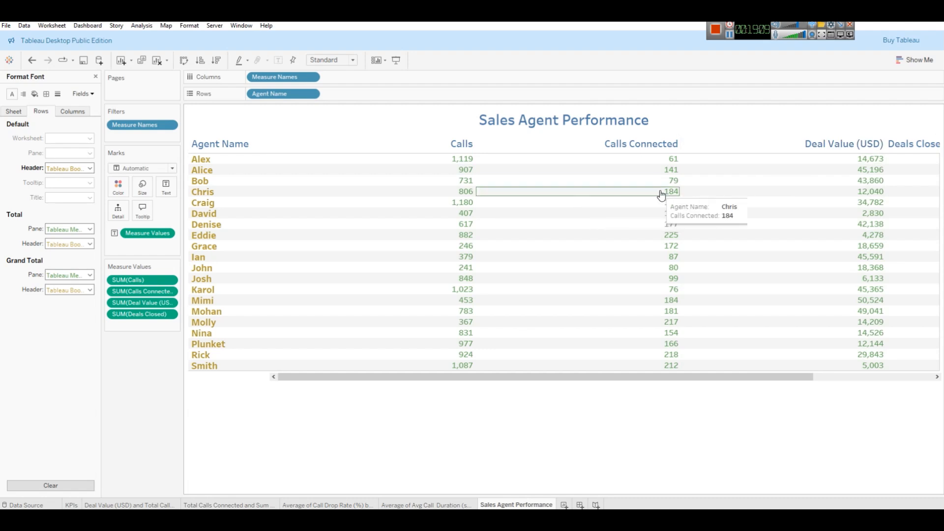
pyautogui.moveTo(475, 143); pyautogui.dragTo(430, 143)
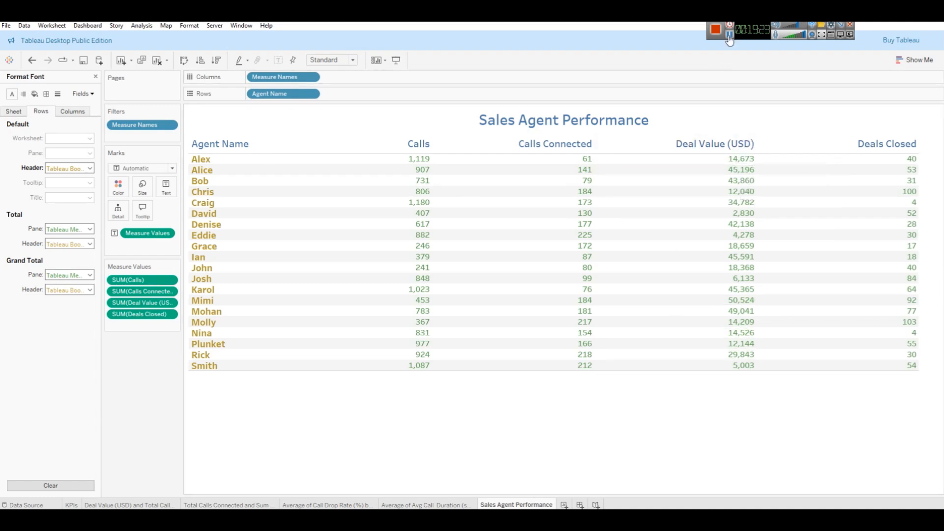
# Create a new dashboard and set its size to Automatic
pyautogui.click(580, 505)
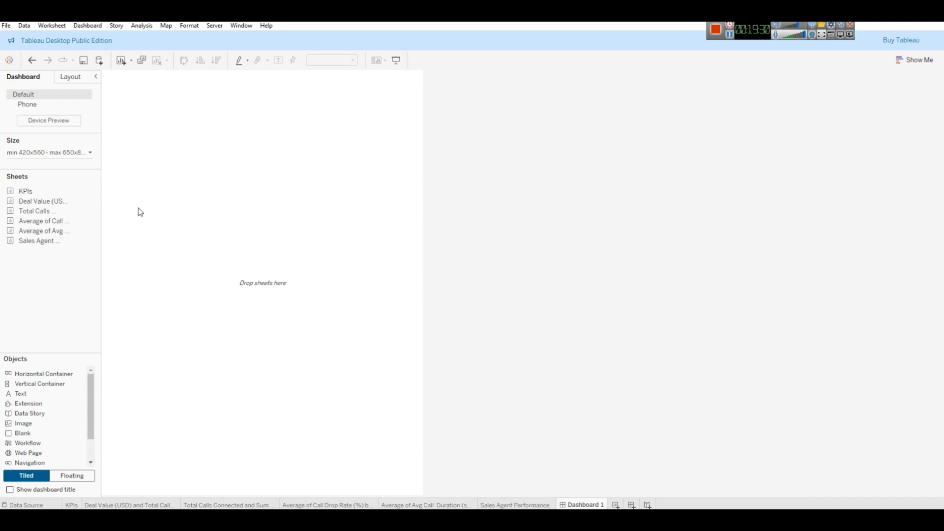
pyautogui.click(48, 154)
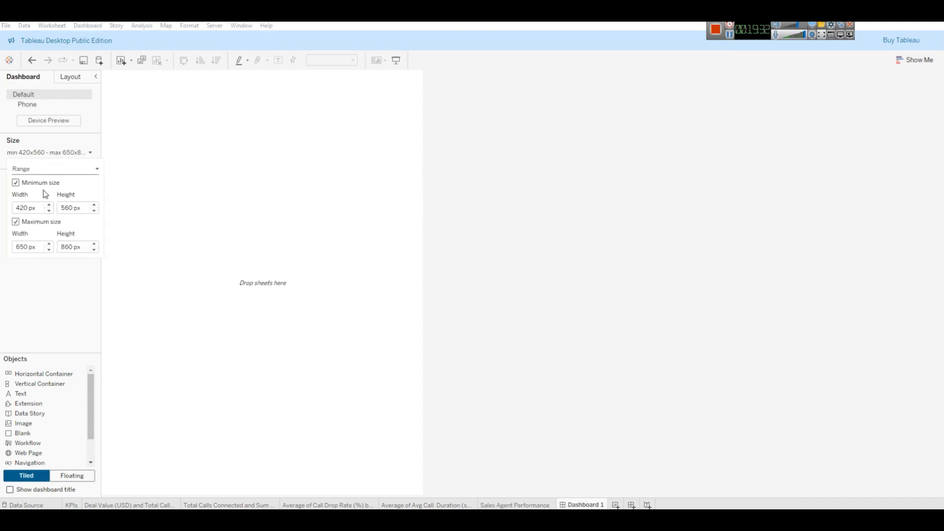
pyautogui.click(53, 290)
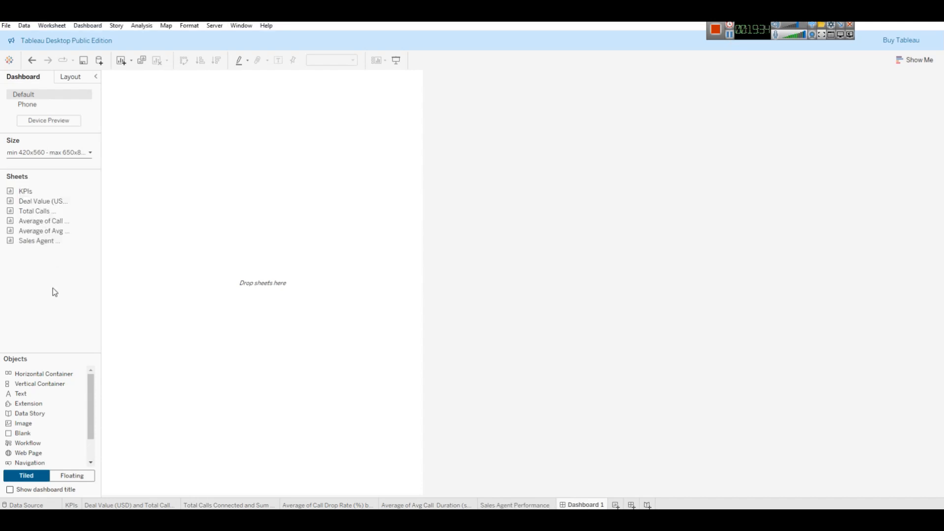
pyautogui.click(51, 153)
pyautogui.click(65, 169)
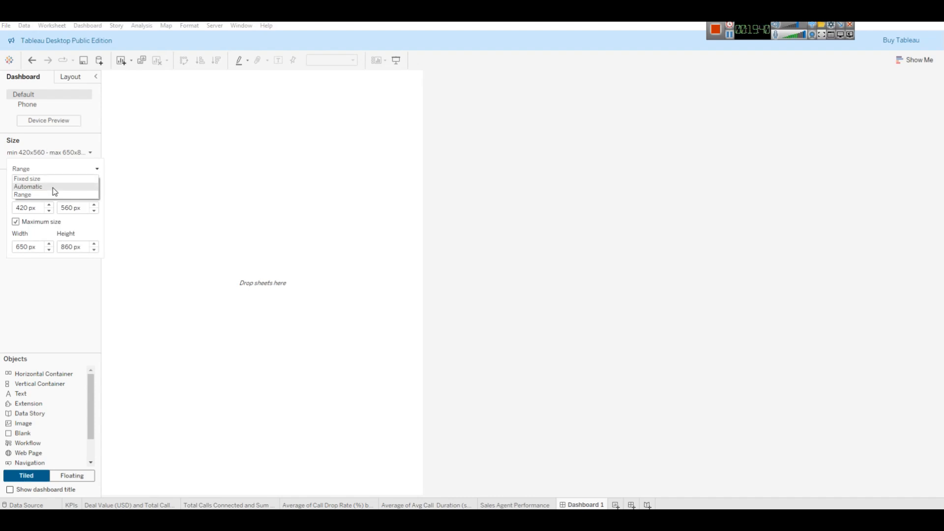
pyautogui.click(52, 187)
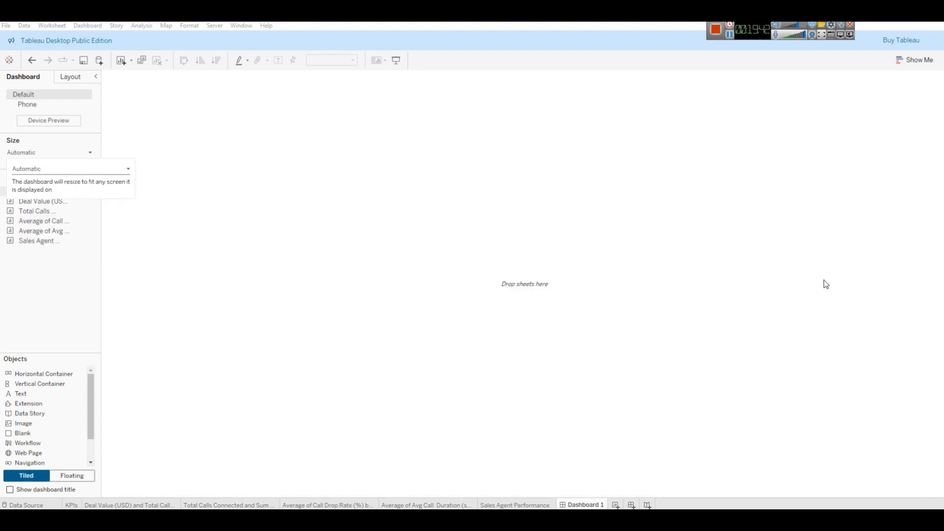
pyautogui.click(27, 297)
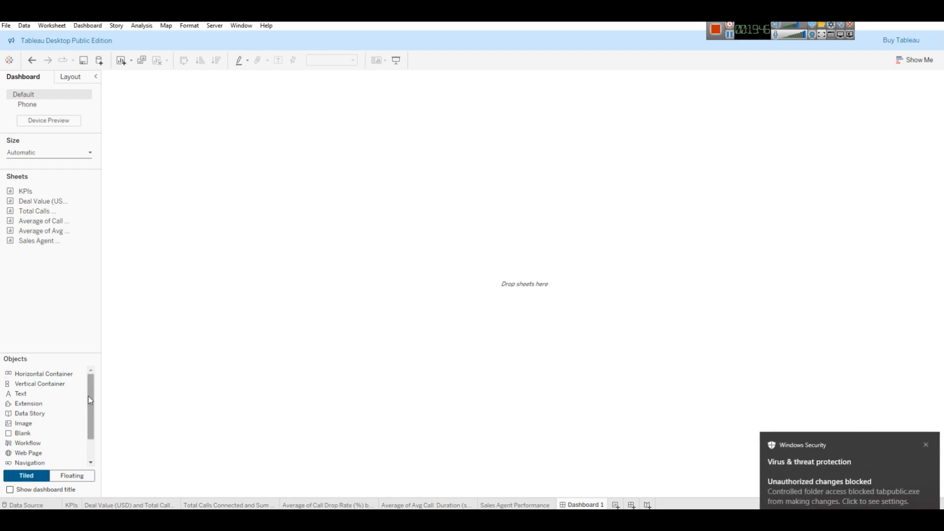
pyautogui.click(925, 444)
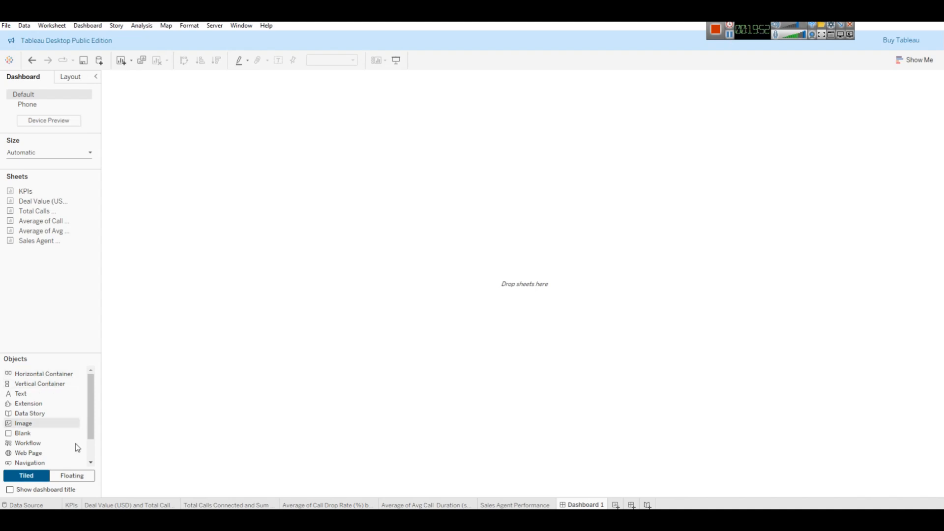
pyautogui.moveTo(91, 427); pyautogui.dragTo(96, 391)
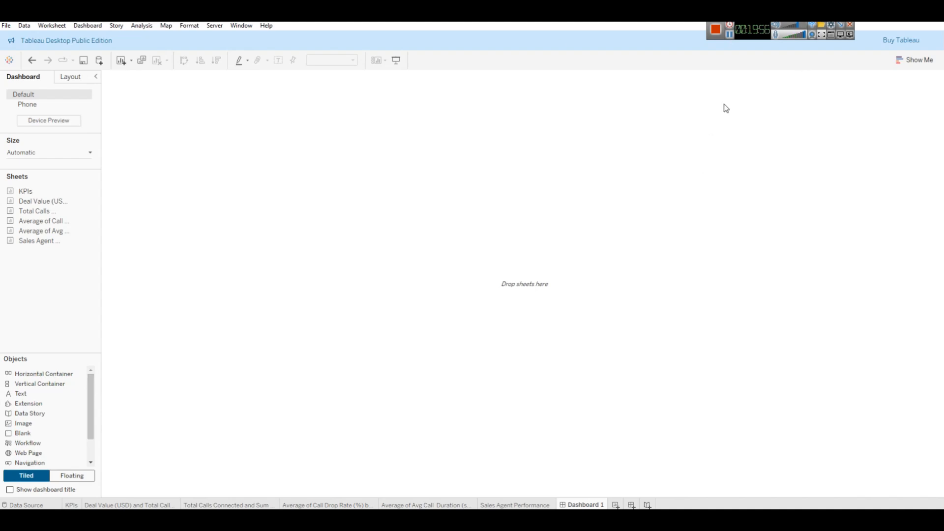
pyautogui.click(729, 36)
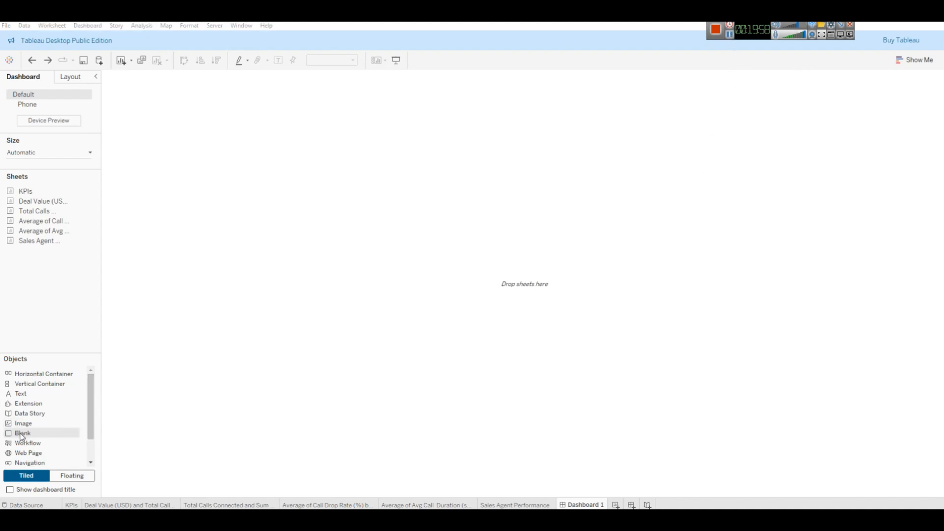
# Fill the dashboard with a blank object and add a horizontal container above it, shrunk to a thin header strip
pyautogui.moveTo(22, 437); pyautogui.dragTo(327, 316)
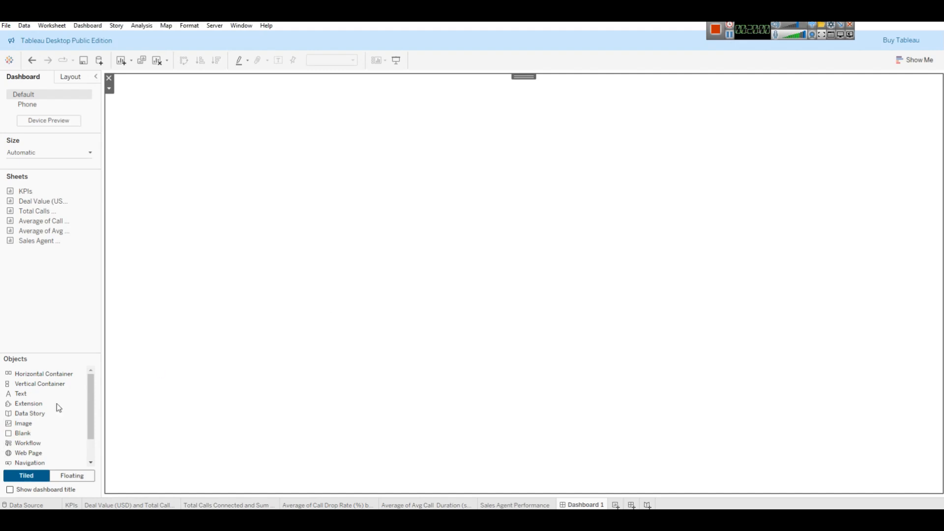
pyautogui.moveTo(41, 388); pyautogui.dragTo(234, 250)
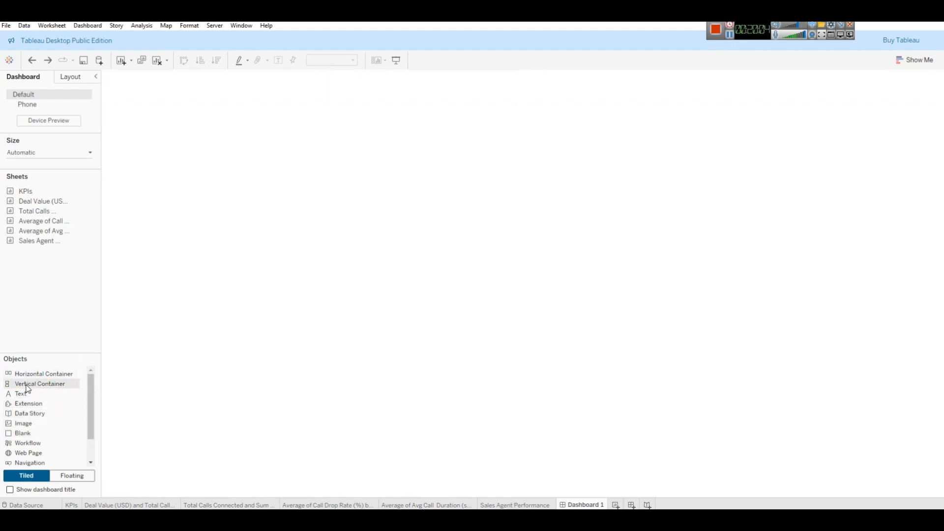
pyautogui.moveTo(31, 376); pyautogui.dragTo(474, 205)
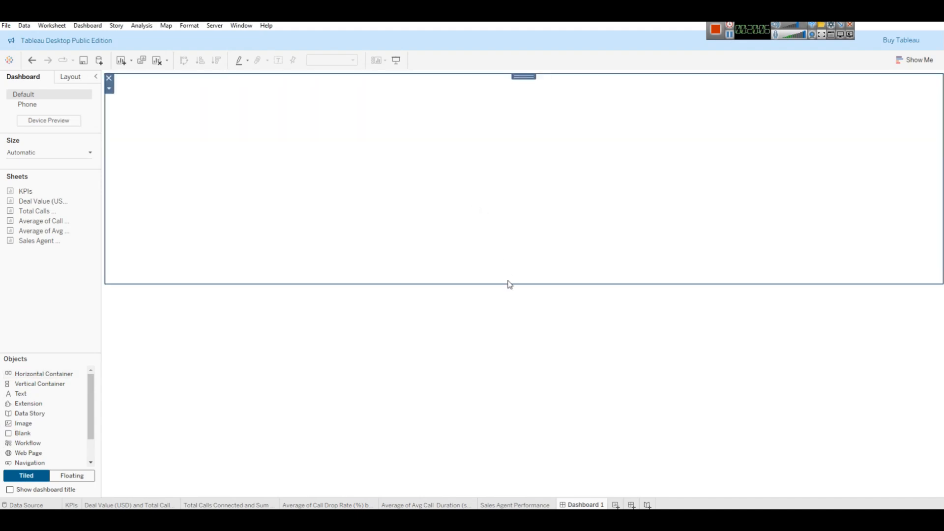
pyautogui.moveTo(508, 283); pyautogui.dragTo(478, 118)
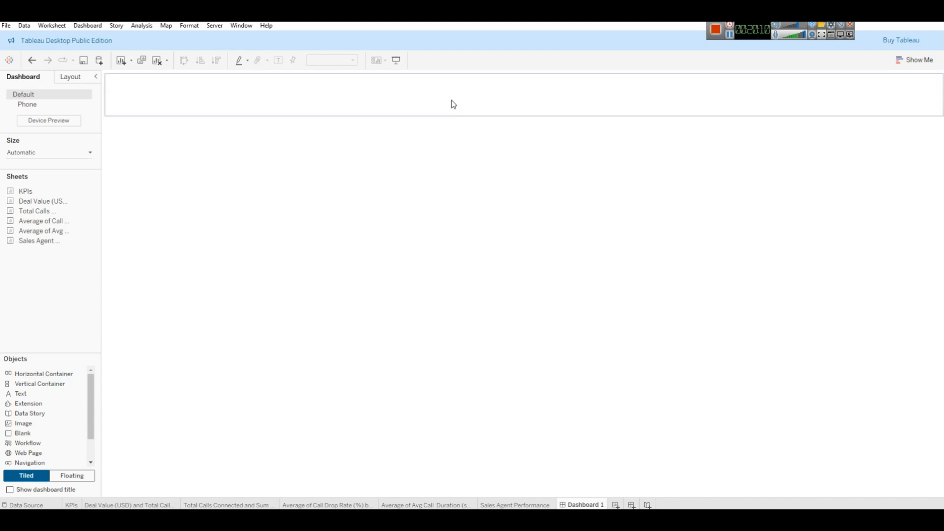
# Add a text object to the header container and copy the title "Company Sales Agent Performance Dashboard" from the Power BI report
pyautogui.moveTo(20, 393)
pyautogui.mouseDown()
pyautogui.moveTo(267, 230)
pyautogui.moveTo(362, 99)
pyautogui.mouseUp()
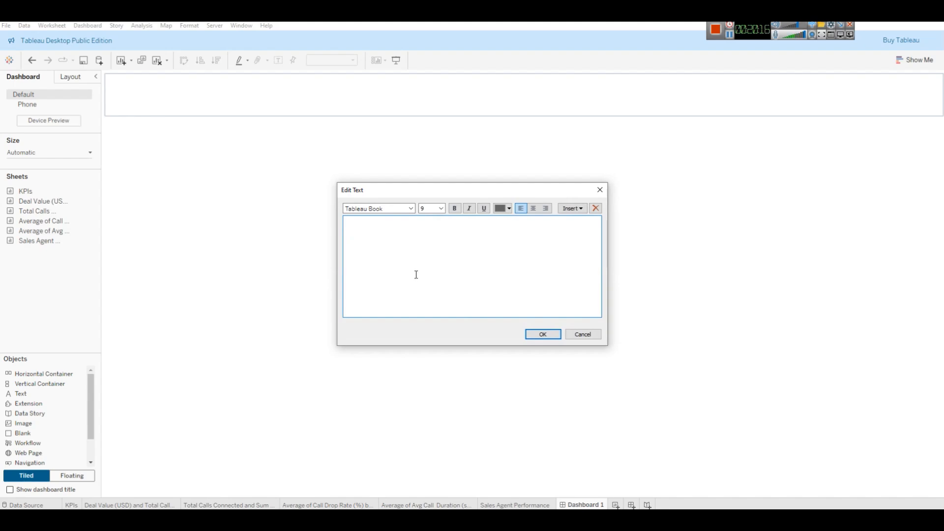
pyautogui.hotkey('alt', 'Tab')
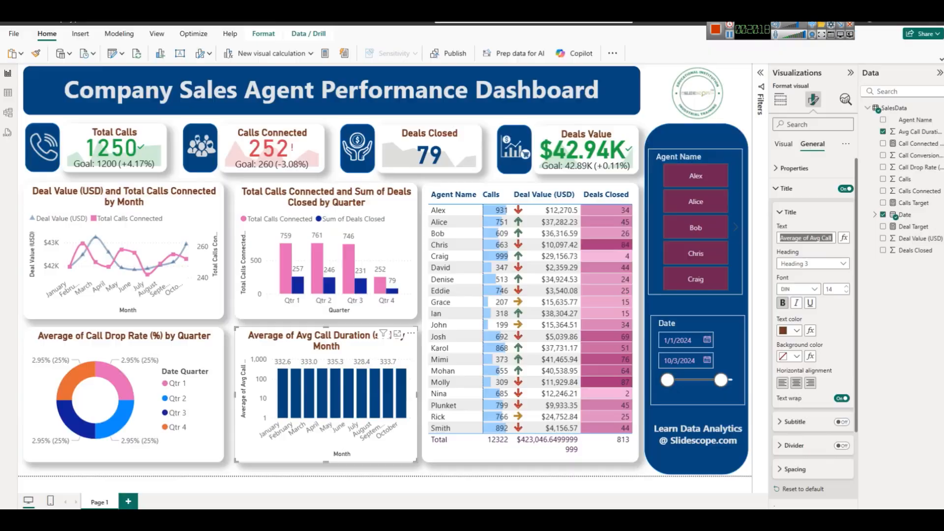
pyautogui.click(275, 95)
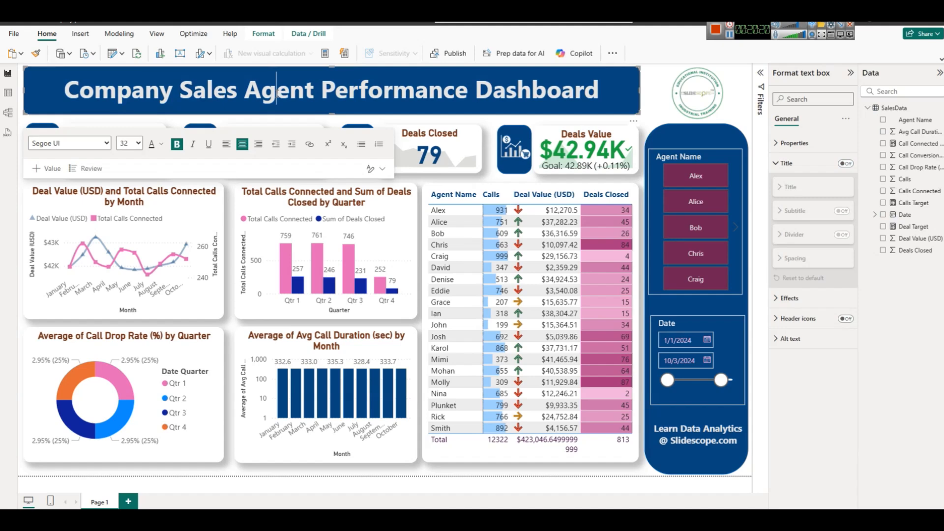
pyautogui.hotkey('ctrl', 'a')
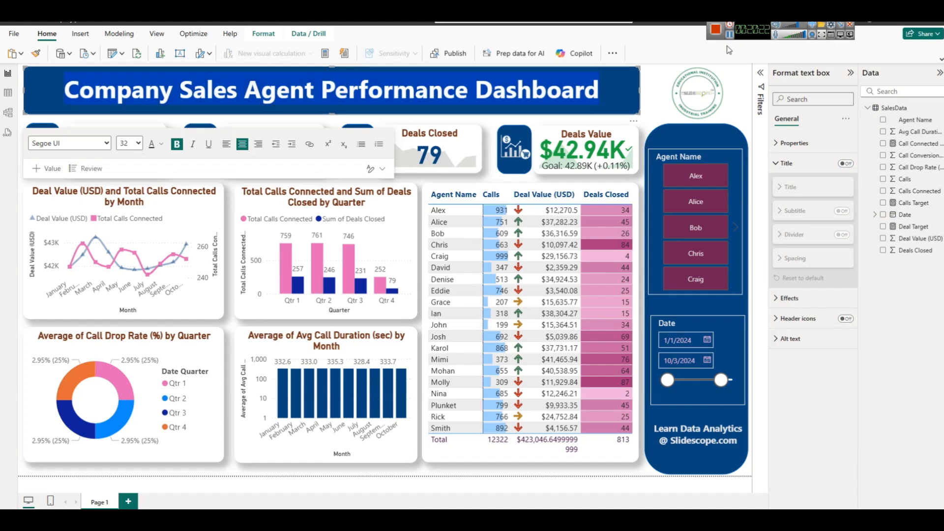
# Copy the bar chart icon from the ChatGPT symbol list and paste it after the title in Tableau's text object
pyautogui.hotkey('alt', 'Tab')
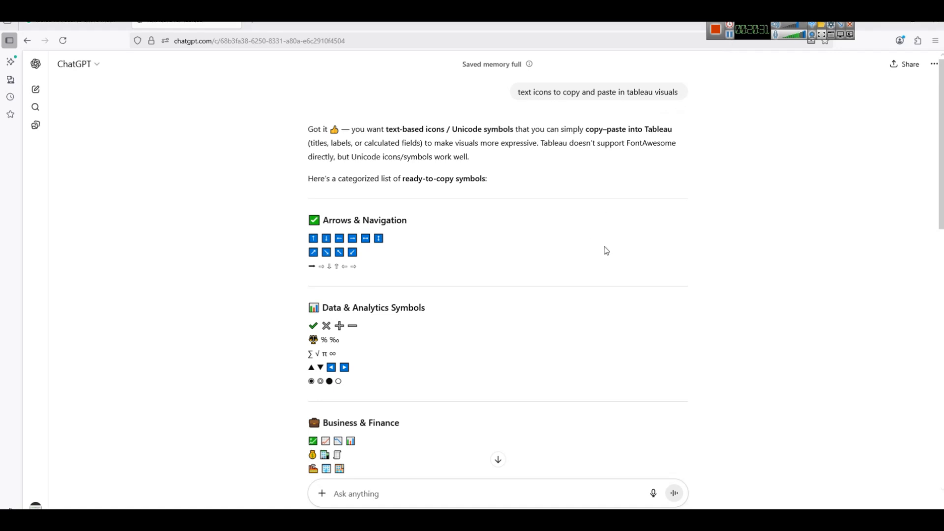
pyautogui.scroll(-3, 737, 245)
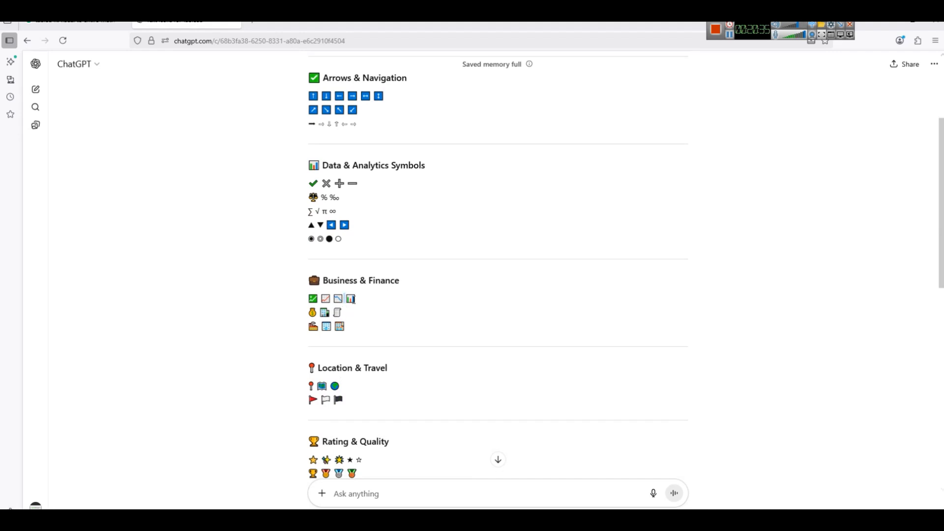
pyautogui.scroll(-2, 383, 382)
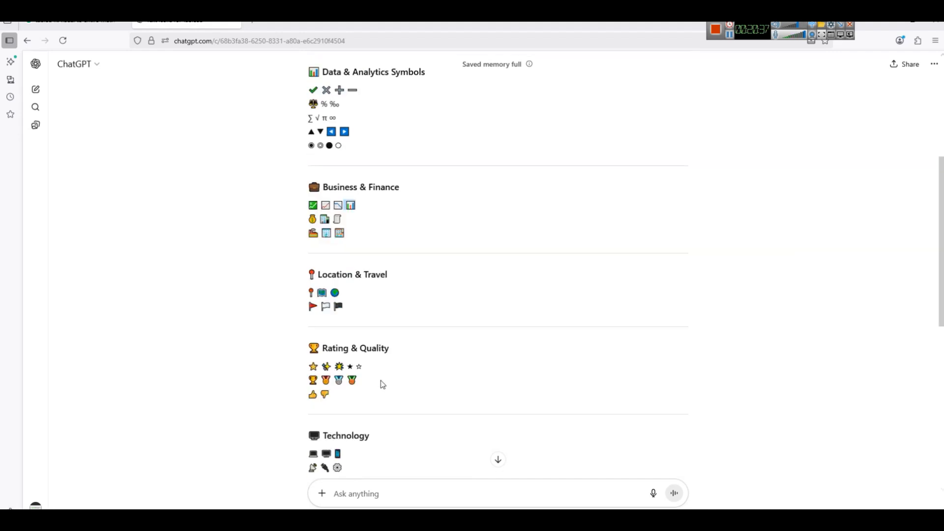
pyautogui.scroll(-7, 383, 385)
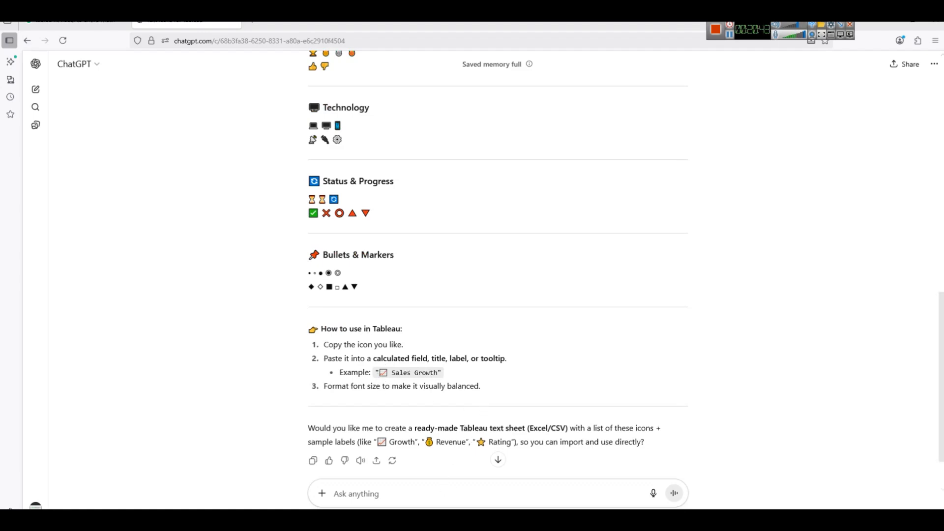
pyautogui.hotkey('alt', 'Tab')
pyautogui.hotkey('alt', 'Tab')
pyautogui.hotkey('ctrl', 'v')
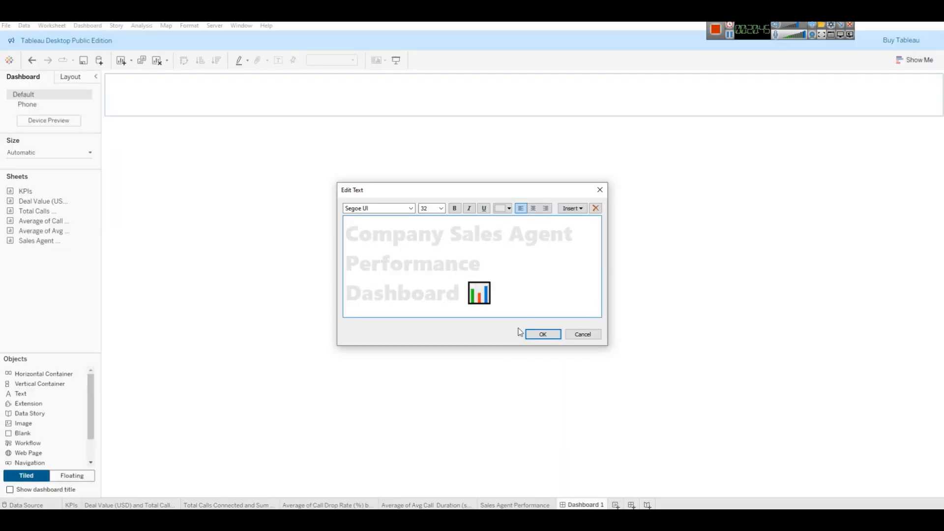
# Format the dashboard title text and icon in blue at size 26, centered, and confirm the text
pyautogui.hotkey('ctrl', 'a')
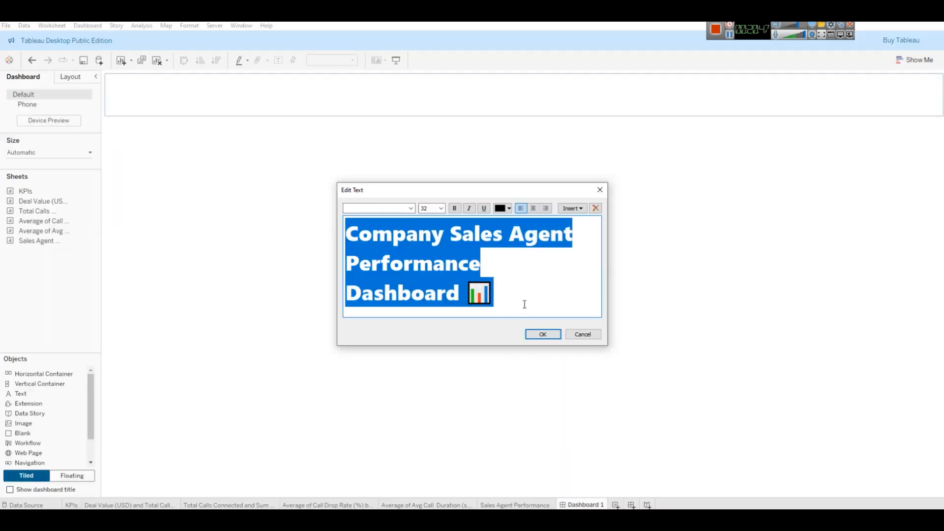
pyautogui.click(506, 209)
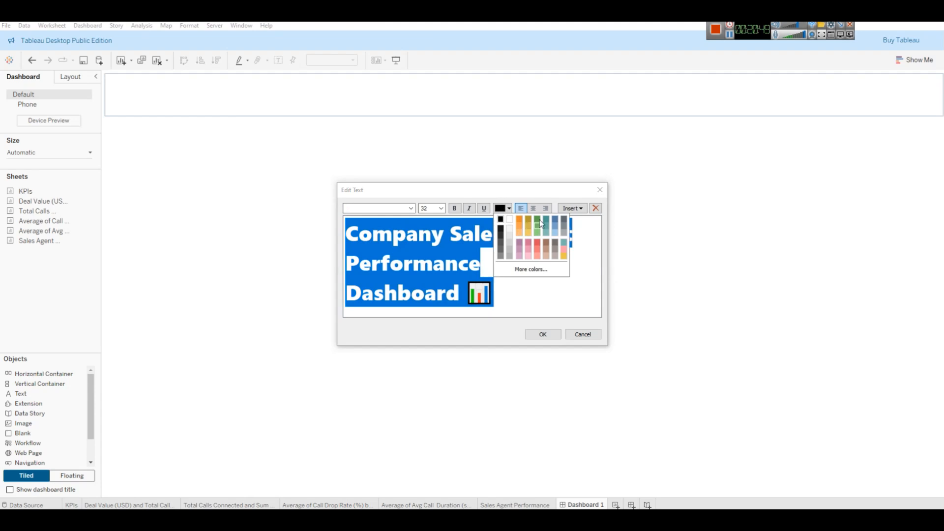
pyautogui.click(555, 219)
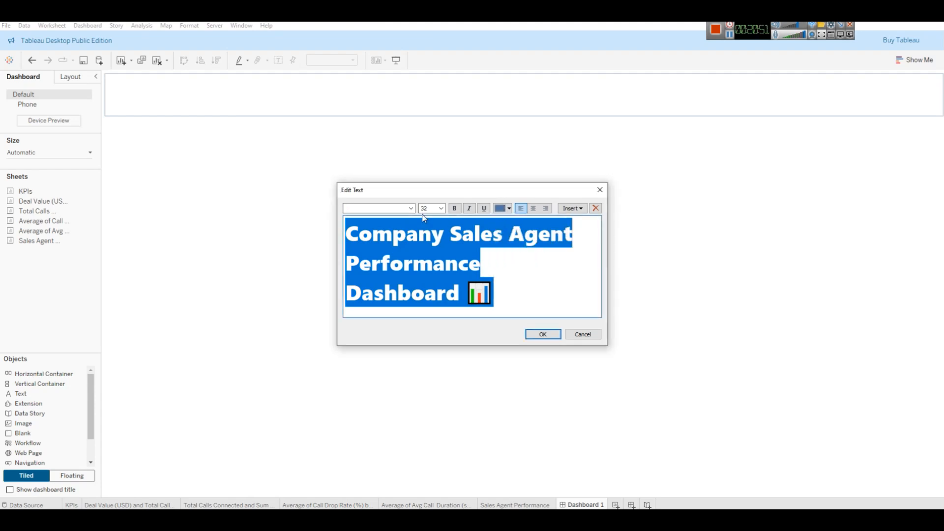
pyautogui.click(441, 208)
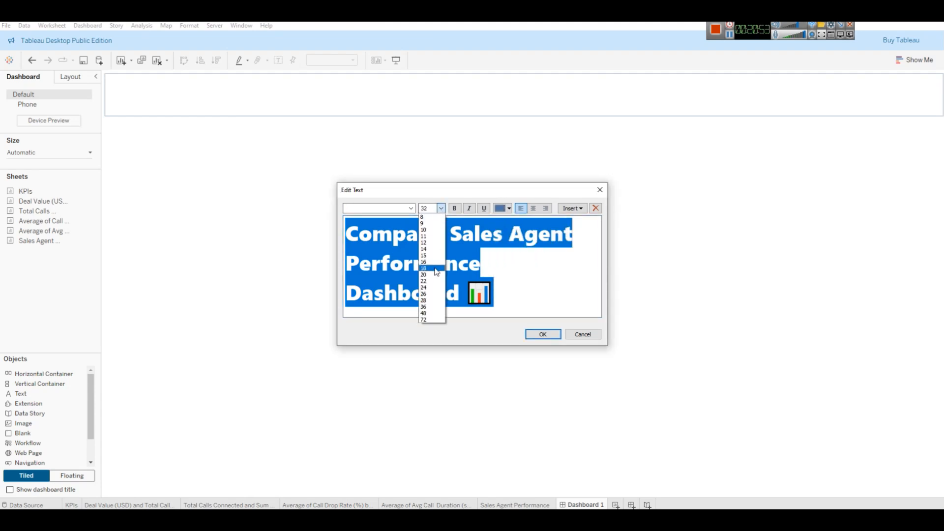
pyautogui.click(433, 293)
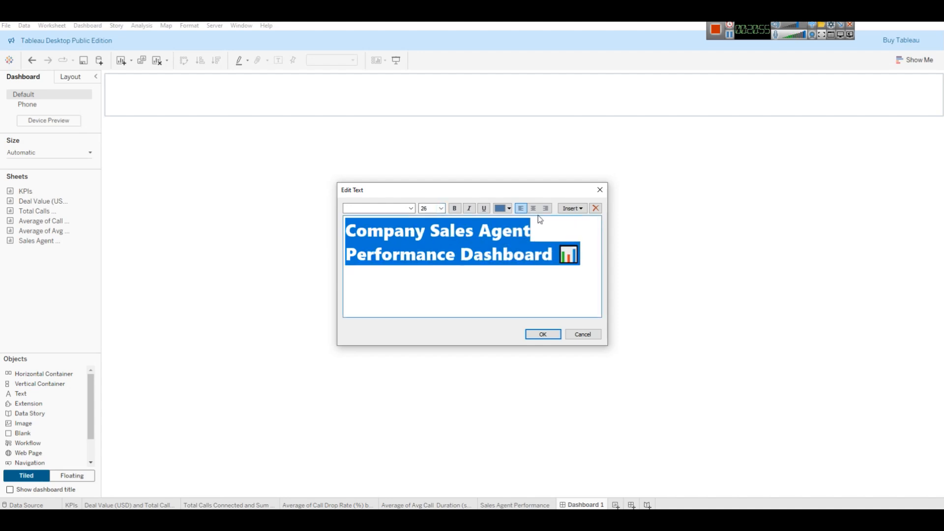
pyautogui.click(534, 208)
pyautogui.click(542, 334)
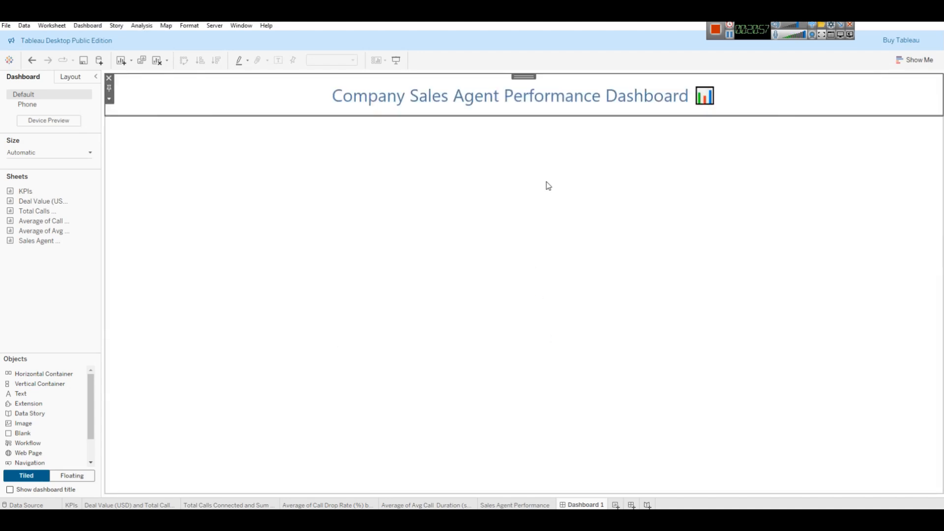
# Reopen the dashboard title text, make all of it bold and confirm the change
pyautogui.doubleClick(529, 99)
pyautogui.hotkey('ctrl', 'a')
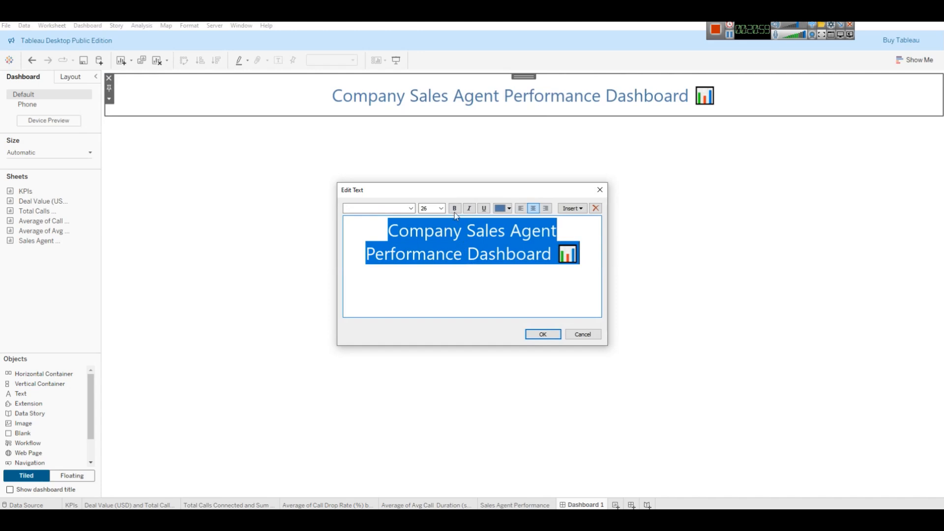
pyautogui.click(455, 208)
pyautogui.click(542, 334)
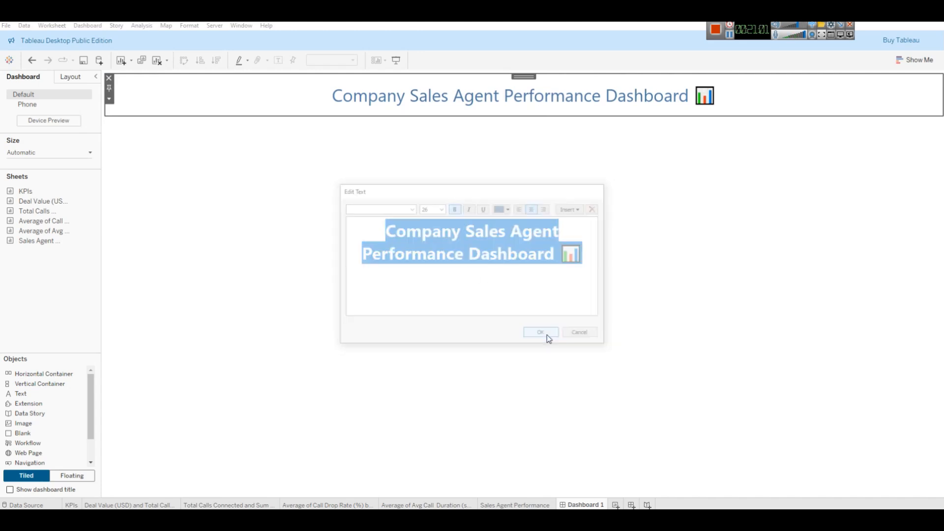
pyautogui.click(675, 259)
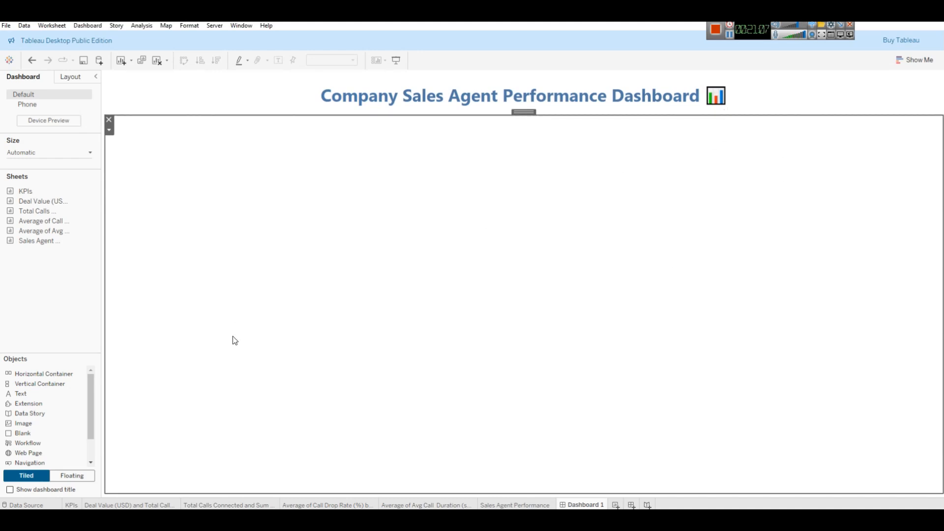
# Open the KPIs sheet's title for editing and copy the rising line chart icon from the ChatGPT symbol list
pyautogui.click(72, 505)
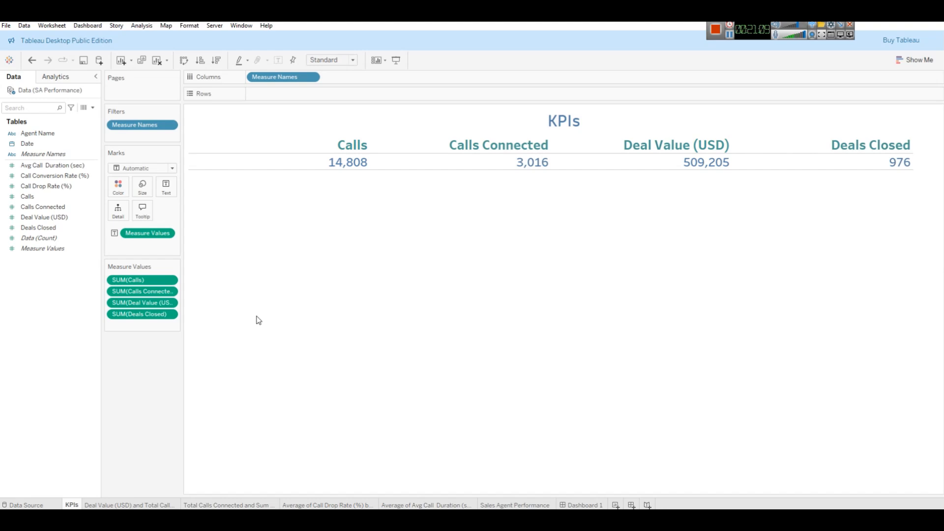
pyautogui.doubleClick(583, 126)
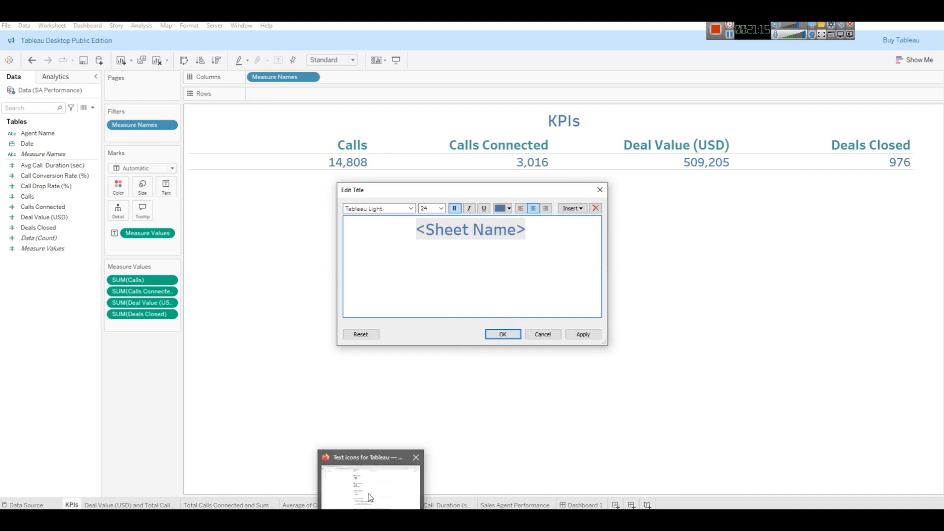
pyautogui.click(370, 494)
pyautogui.scroll(10, 388, 349)
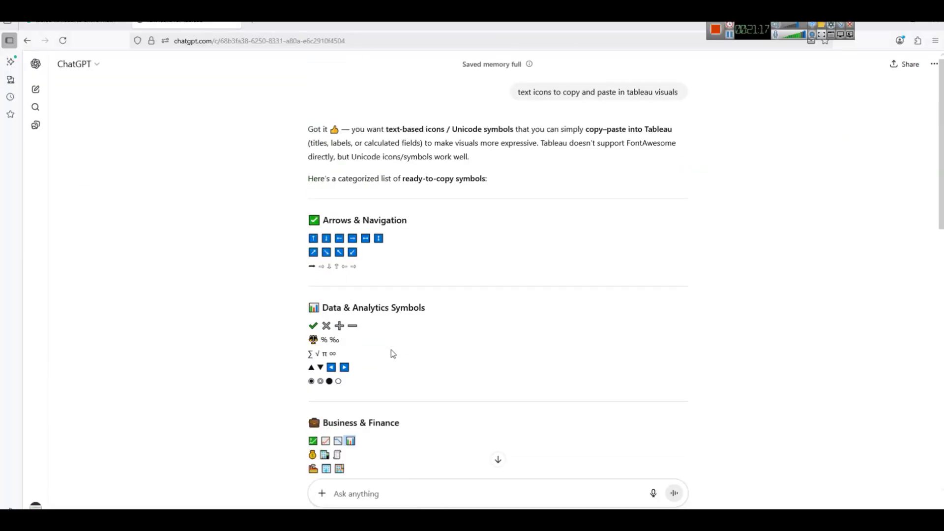
pyautogui.scroll(-10, 391, 347)
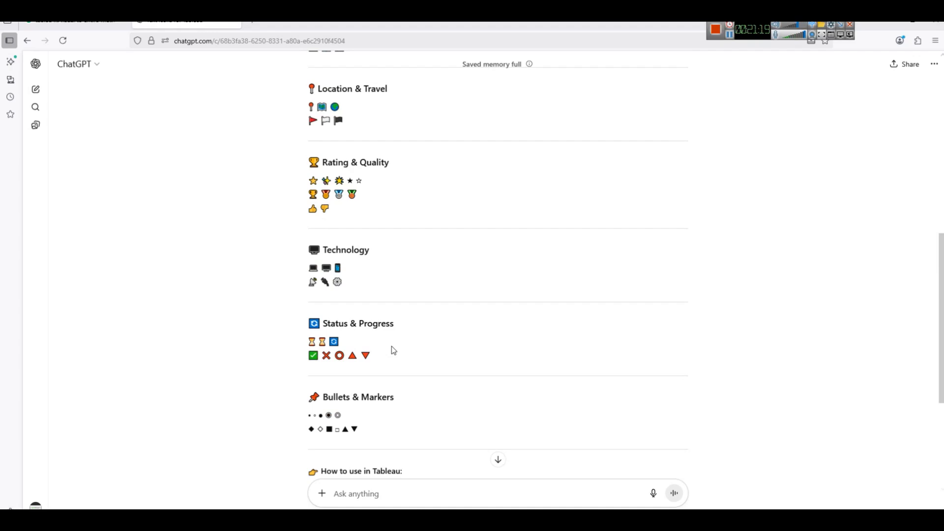
pyautogui.scroll(-4, 392, 346)
pyautogui.scroll(12, 396, 341)
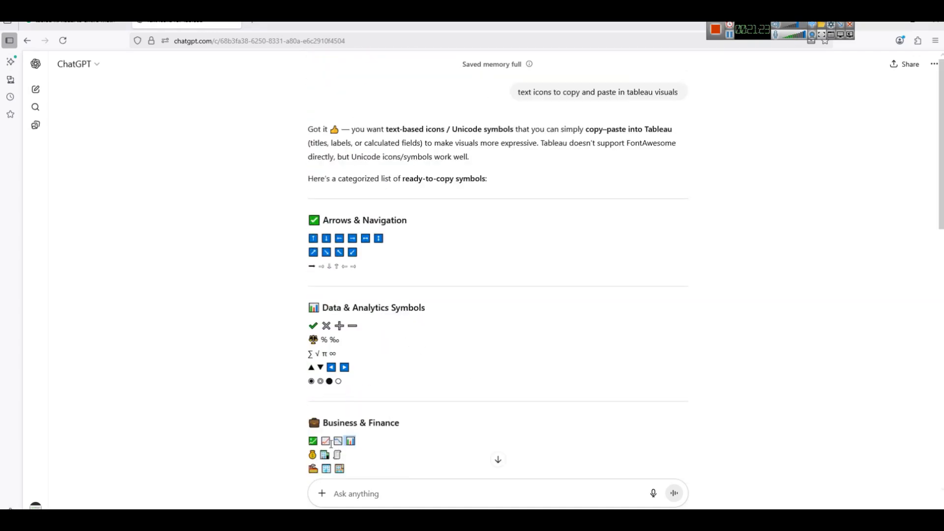
pyautogui.moveTo(321, 441); pyautogui.dragTo(334, 441)
pyautogui.hotkey('ctrl', 'c')
# Paste the line chart icon after the sheet name in the KPIs title and apply it
pyautogui.hotkey('alt', 'Tab')
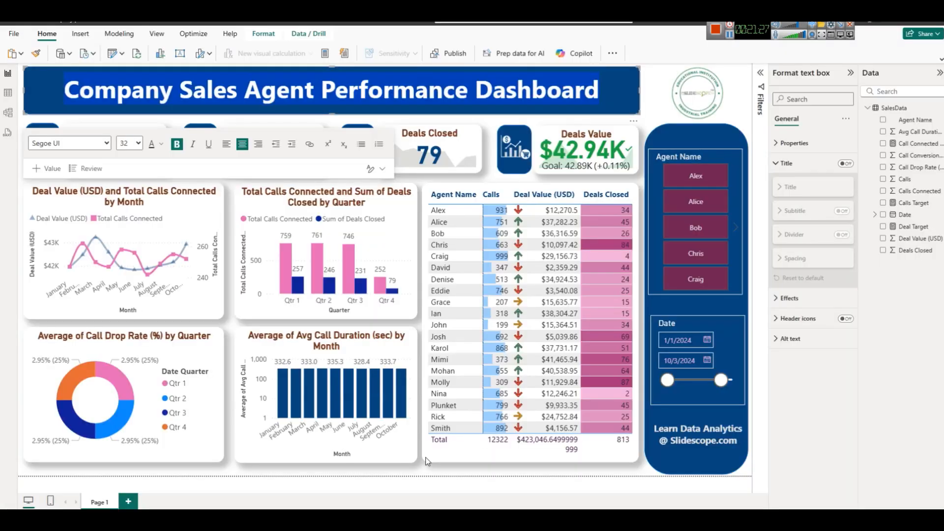
pyautogui.hotkey('alt', 'Tab')
pyautogui.hotkey('ctrl', 'v')
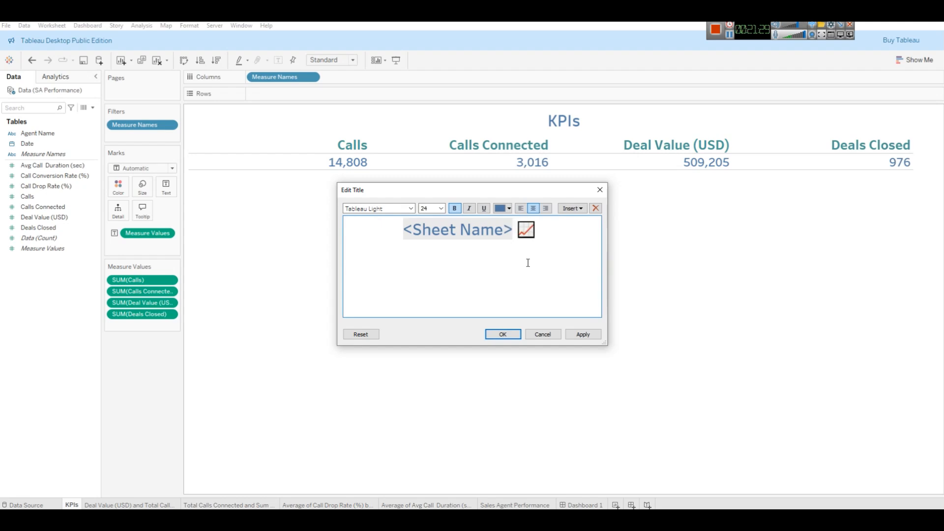
pyautogui.click(573, 336)
pyautogui.click(496, 335)
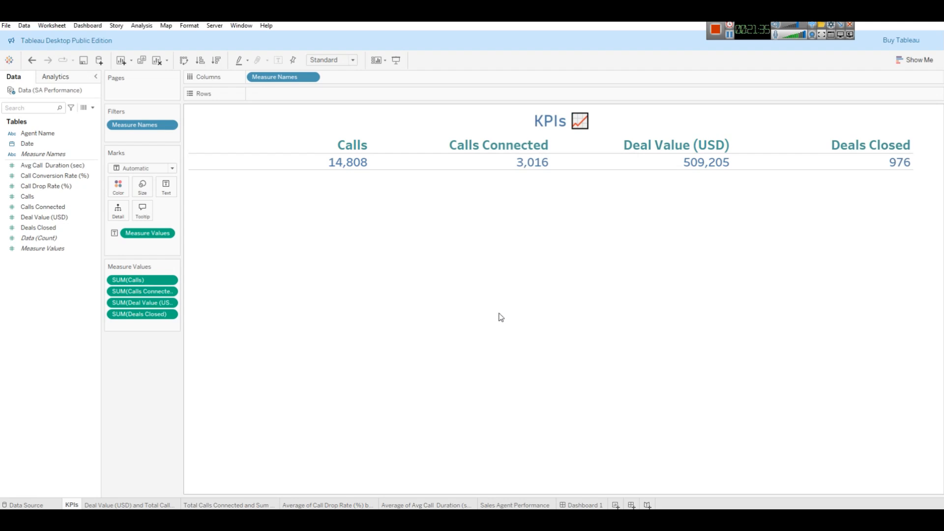
# Return to Dashboard 1 and add a horizontal container below the title, reduced to a narrow band across the dashboard
pyautogui.click(582, 505)
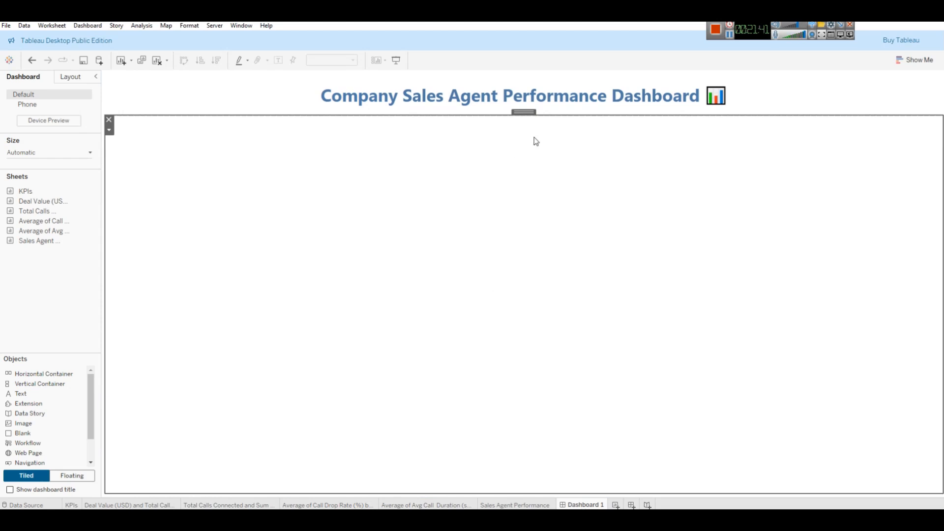
pyautogui.click(470, 101)
pyautogui.click(497, 143)
pyautogui.click(442, 102)
pyautogui.click(438, 173)
pyautogui.moveTo(42, 374); pyautogui.dragTo(385, 213)
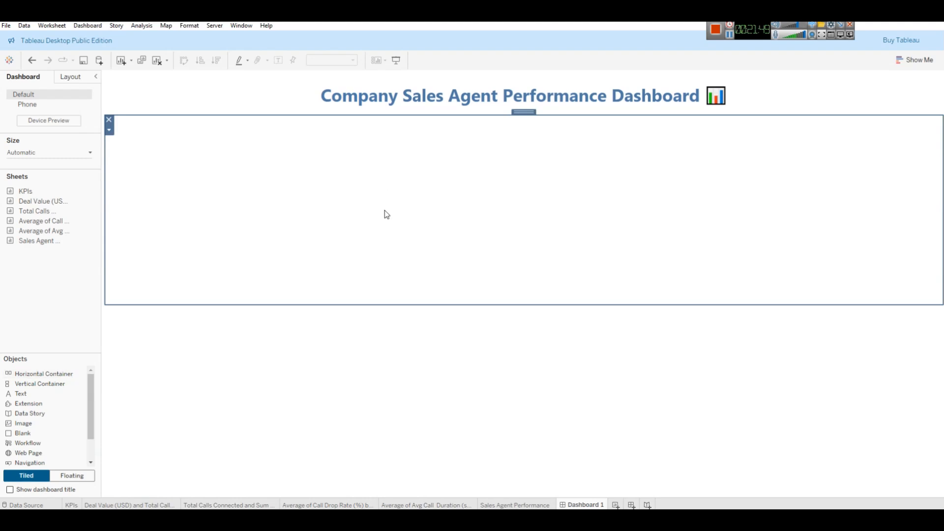
pyautogui.moveTo(466, 302); pyautogui.dragTo(466, 177)
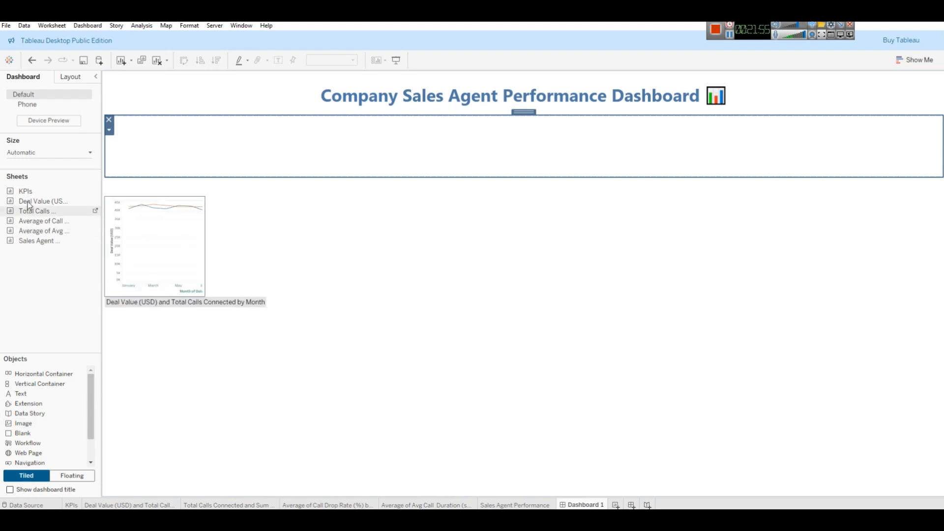
# Place the KPIs sheet in the container below the title and increase its height slightly to fit the values row
pyautogui.moveTo(78, 191); pyautogui.dragTo(254, 141)
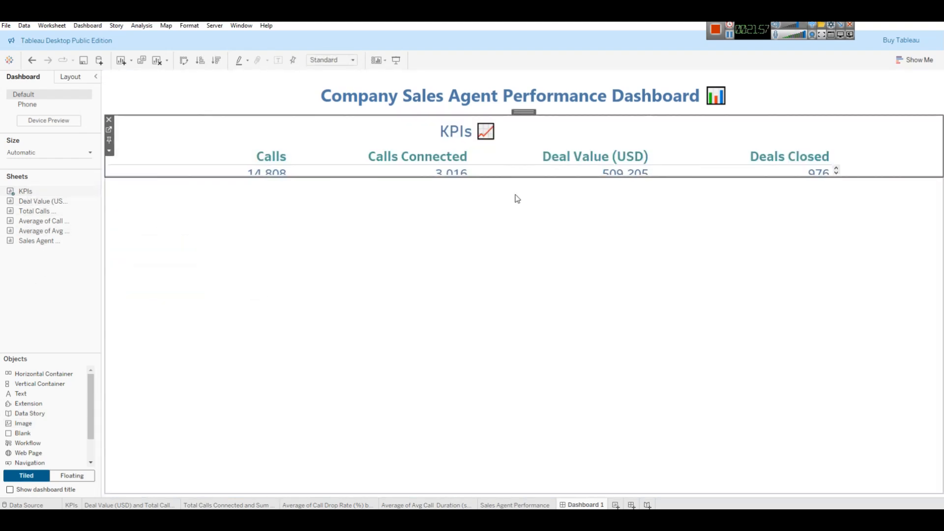
pyautogui.moveTo(501, 177)
pyautogui.mouseDown()
pyautogui.moveTo(507, 213)
pyautogui.moveTo(501, 186)
pyautogui.mouseUp()
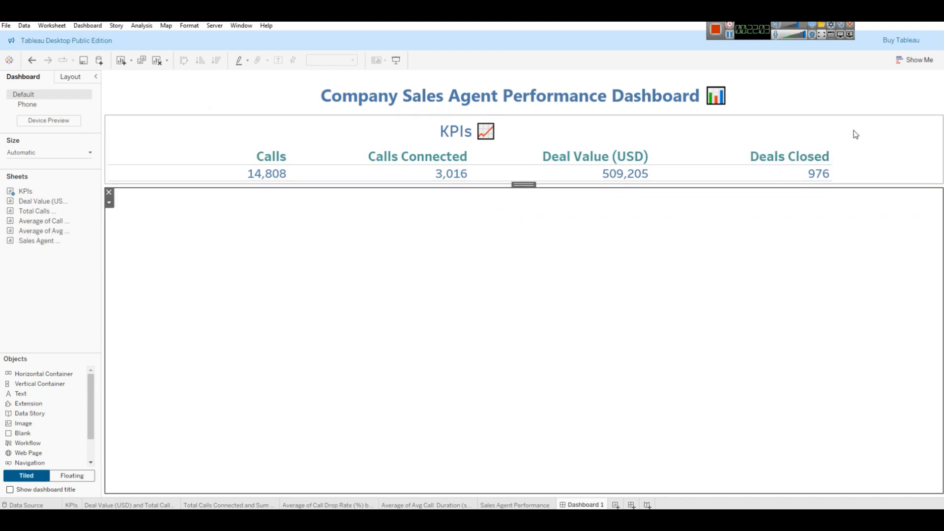
# Set the KPIs sheet to Fit Width so its values spread across the full dashboard
pyautogui.click(877, 121)
pyautogui.rightClick(874, 124)
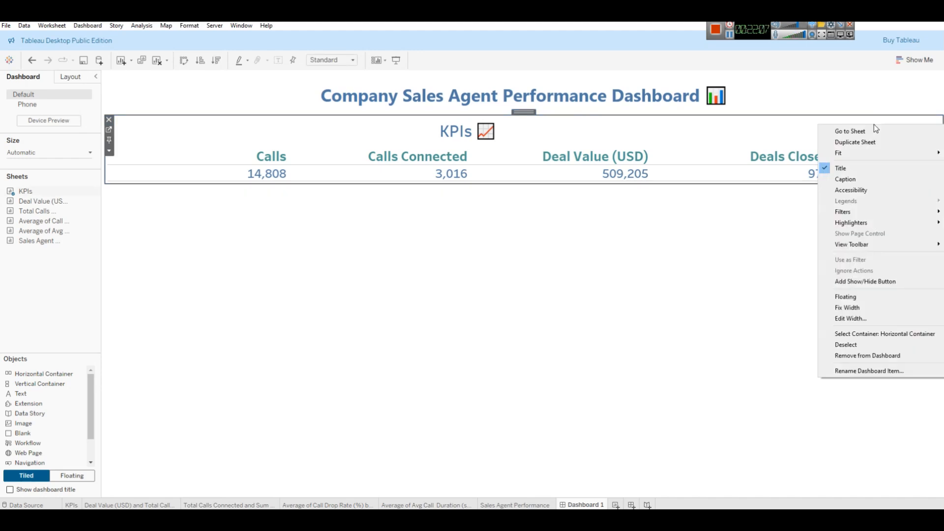
pyautogui.click(860, 307)
pyautogui.click(731, 40)
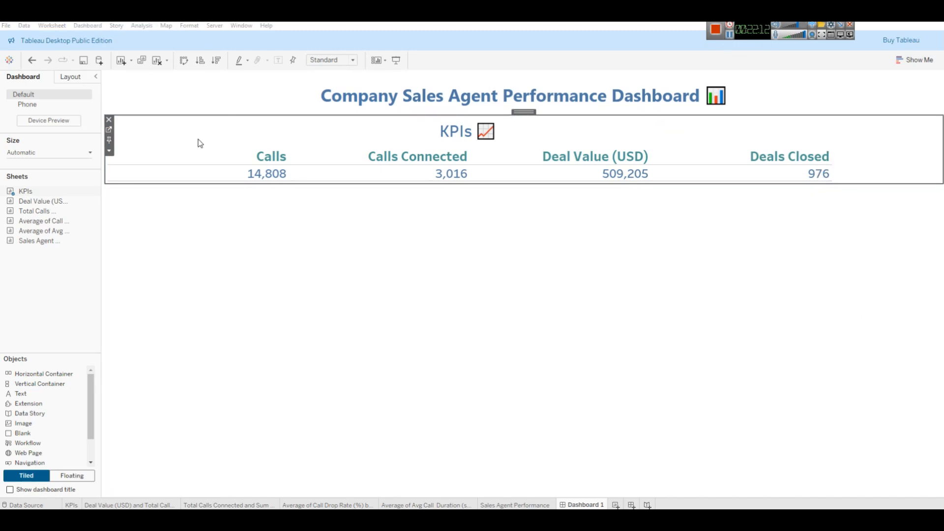
pyautogui.click(110, 151)
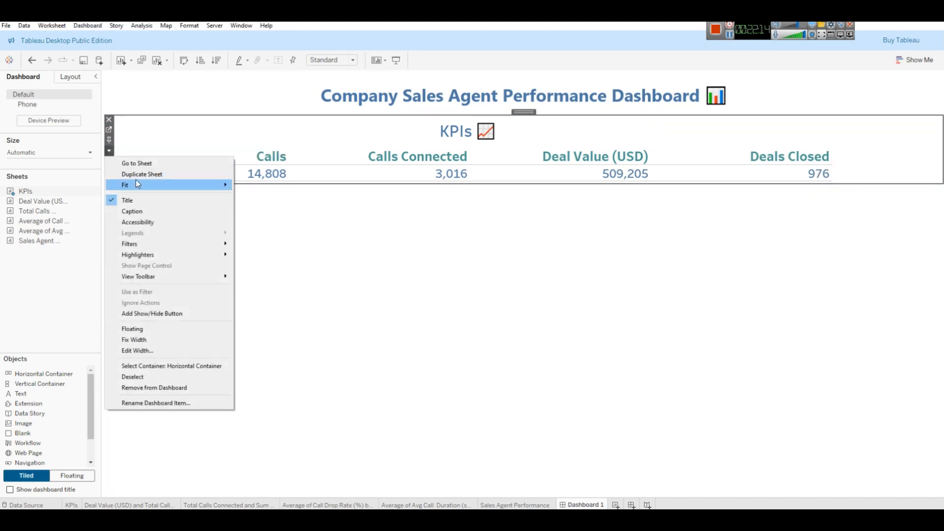
pyautogui.moveTo(137, 182)
pyautogui.click(271, 197)
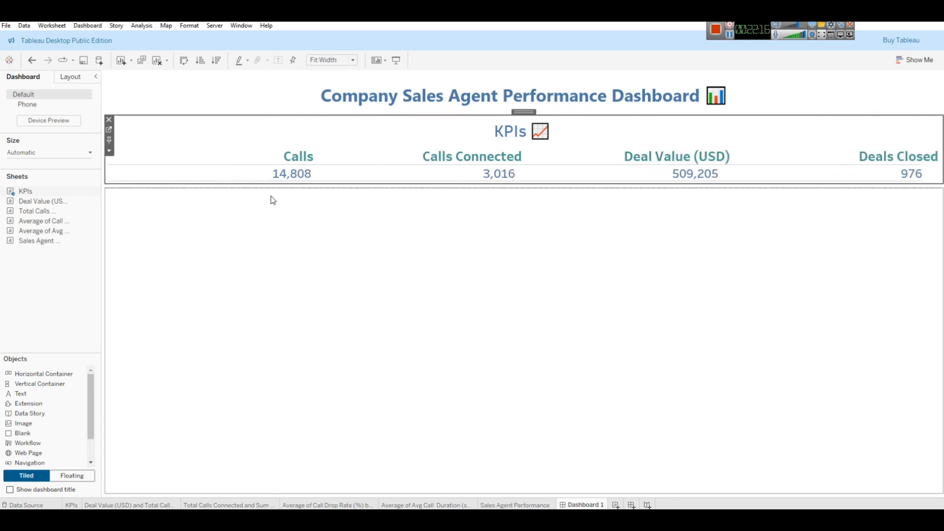
pyautogui.click(664, 281)
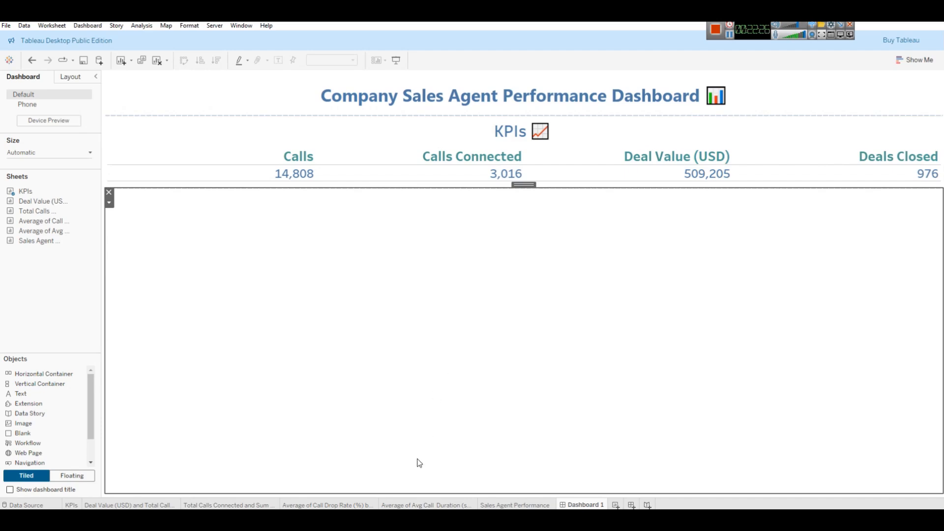
# Check the layout of the reference dashboard in Power BI, then add a vertical container in the left half below the KPIs in Tableau
pyautogui.click(421, 520)
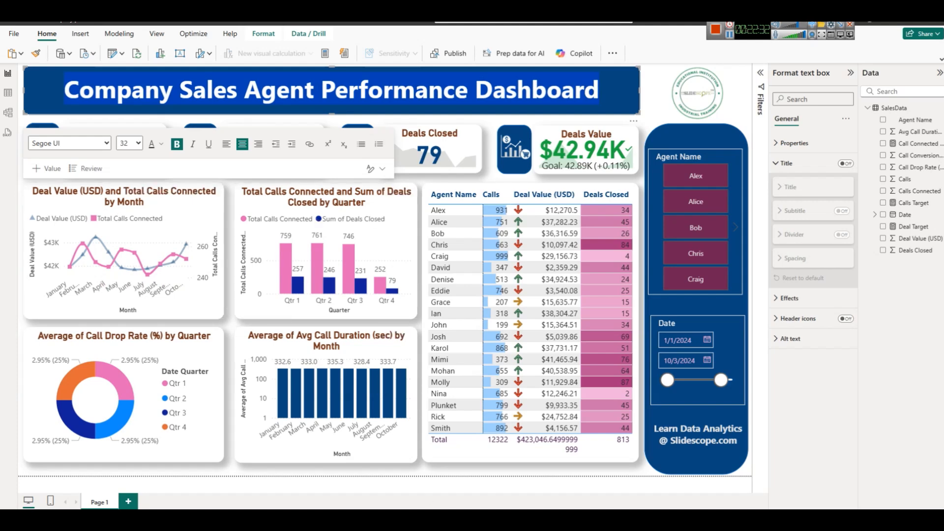
pyautogui.click(467, 520)
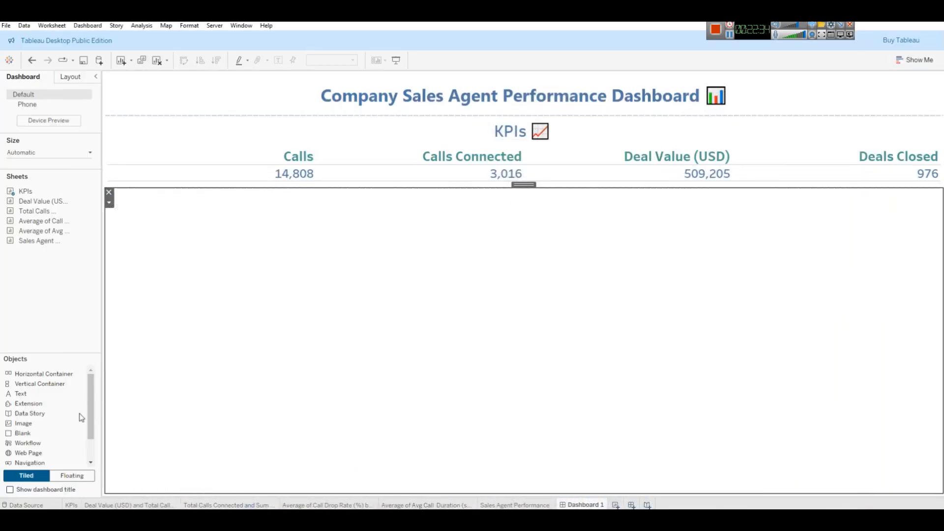
pyautogui.moveTo(45, 386); pyautogui.dragTo(206, 335)
pyautogui.click(614, 286)
pyautogui.click(289, 312)
# Try to place a second vertical container in the empty area beside the first one
pyautogui.moveTo(42, 384); pyautogui.dragTo(737, 298)
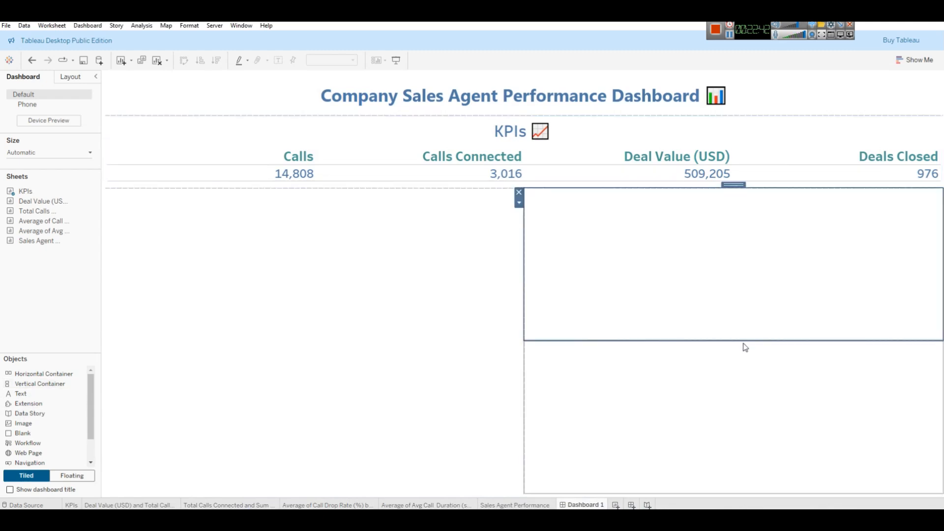
pyautogui.hotkey('ctrl', 'z')
pyautogui.click(376, 326)
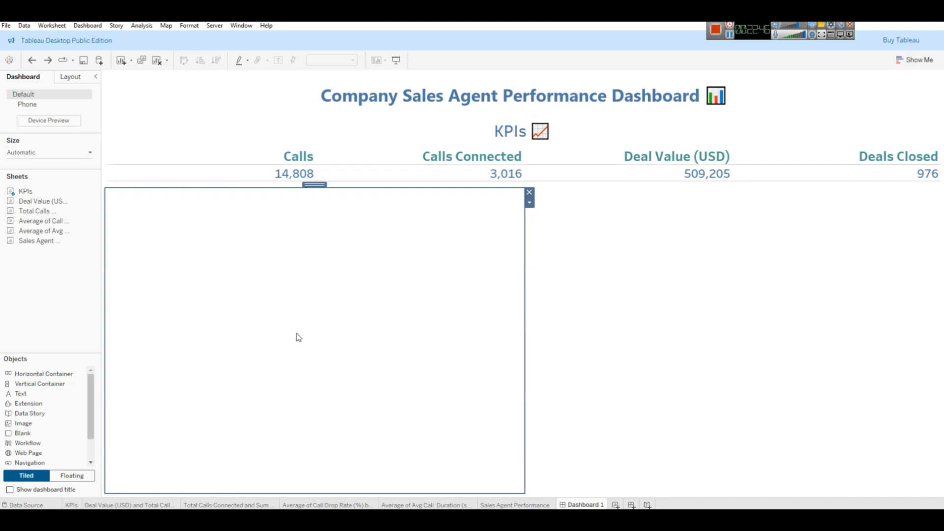
# Stack two equally tall horizontal containers in the left half of the dashboard below the KPIs
pyautogui.moveTo(49, 374); pyautogui.dragTo(210, 312)
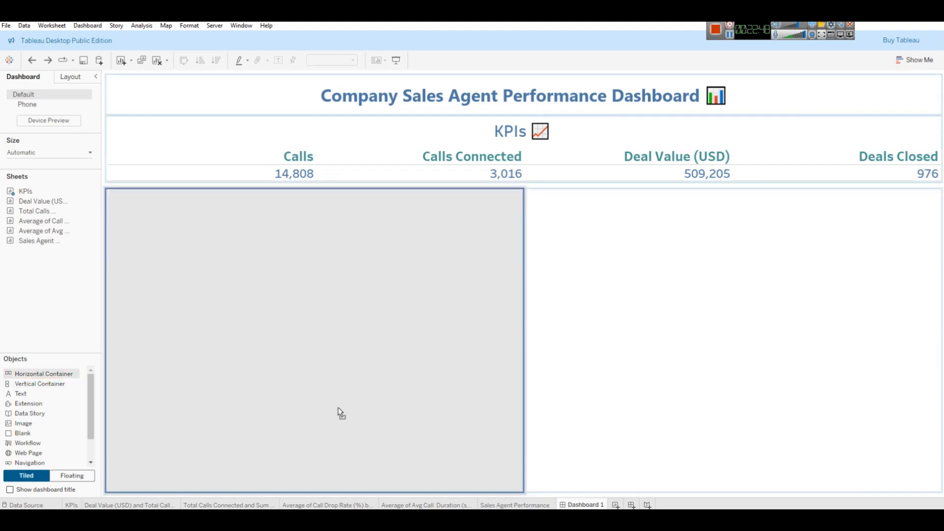
pyautogui.moveTo(337, 413); pyautogui.dragTo(327, 453)
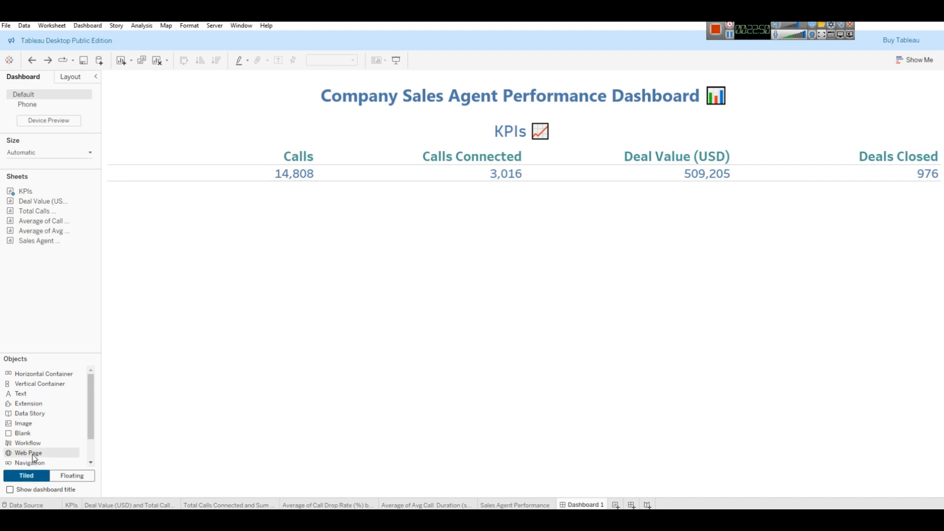
pyautogui.click(730, 35)
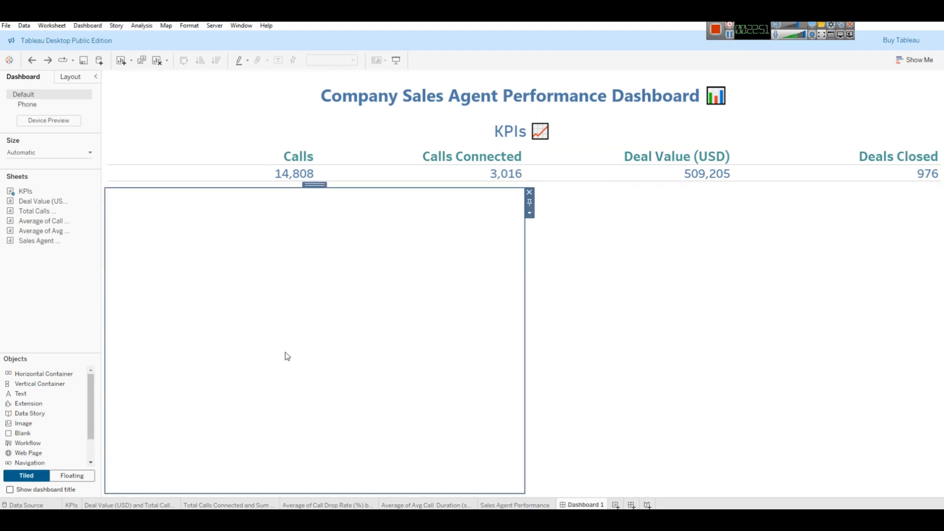
pyautogui.moveTo(54, 376); pyautogui.dragTo(265, 430)
pyautogui.moveTo(300, 480)
pyautogui.mouseDown()
pyautogui.moveTo(280, 477)
pyautogui.moveTo(282, 484)
pyautogui.mouseUp()
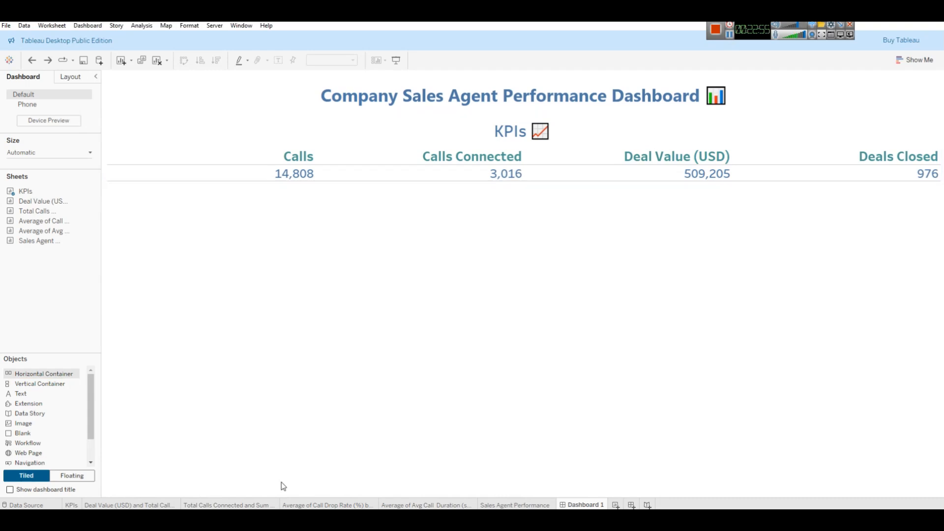
pyautogui.click(269, 278)
pyautogui.click(300, 405)
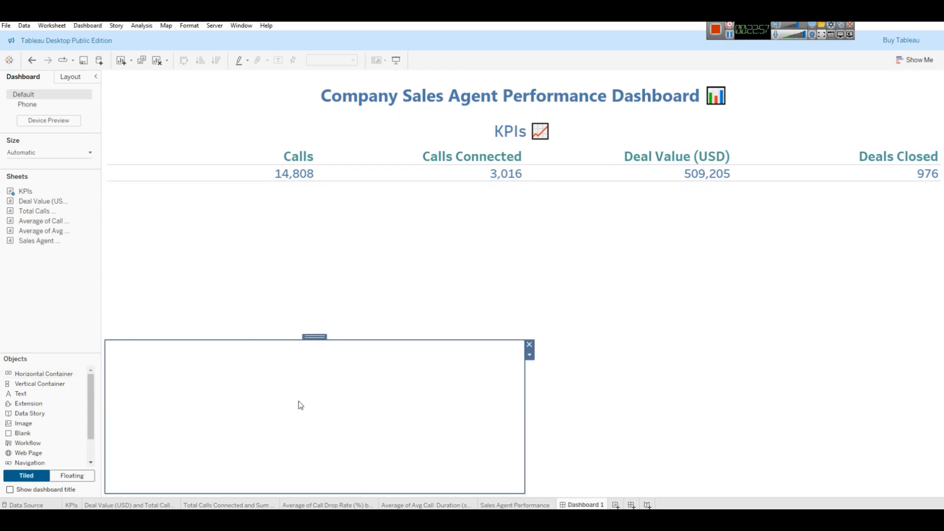
pyautogui.click(276, 312)
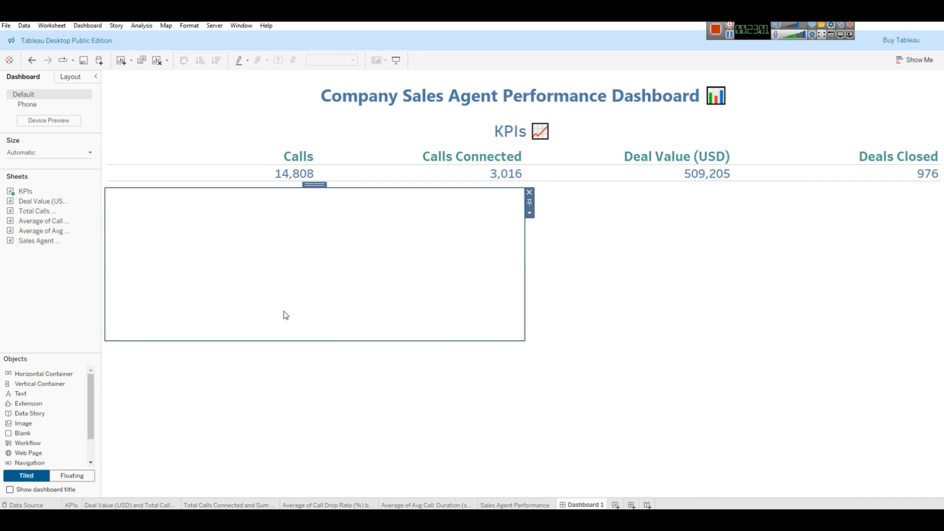
# Place the Deal Value and Total Calls sheets side by side in the upper horizontal container and set the Total Calls sheet to Fit Width
pyautogui.moveTo(47, 211); pyautogui.dragTo(191, 273)
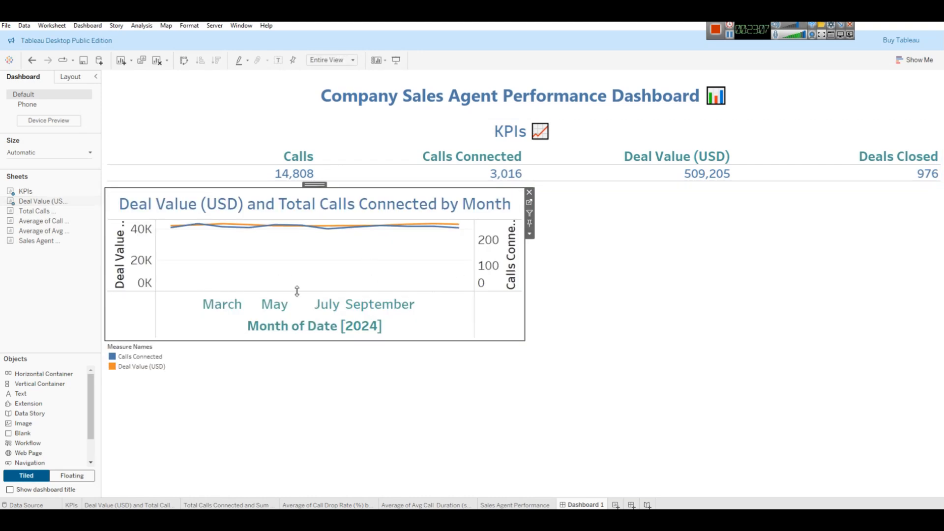
pyautogui.moveTo(33, 213); pyautogui.dragTo(483, 252)
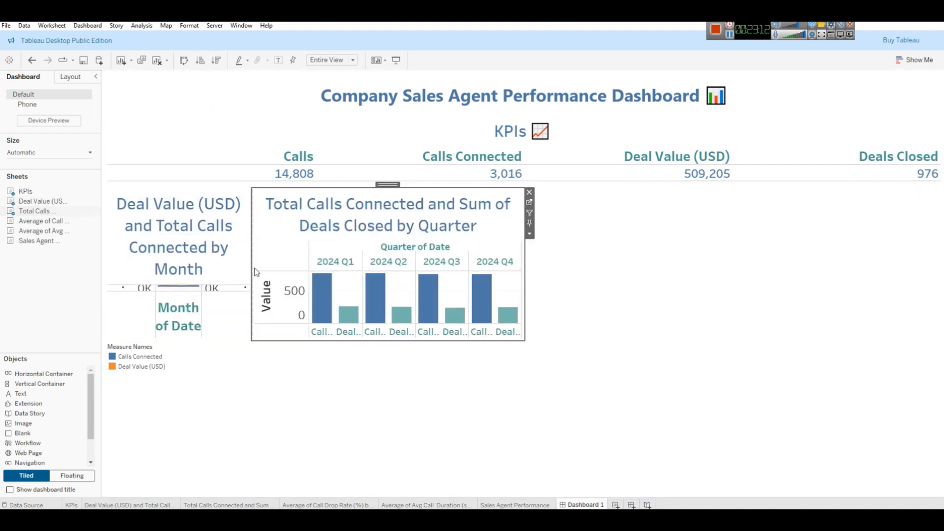
pyautogui.click(529, 234)
pyautogui.moveTo(557, 272)
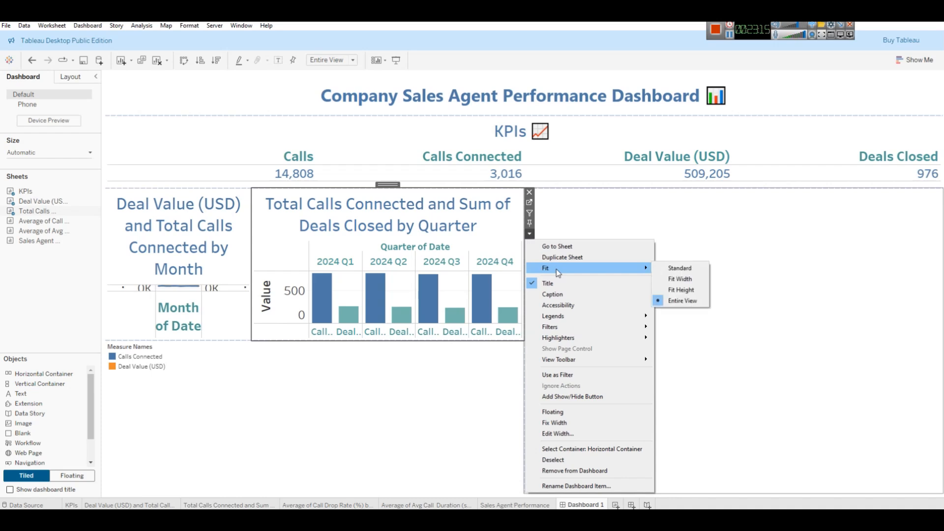
pyautogui.click(698, 283)
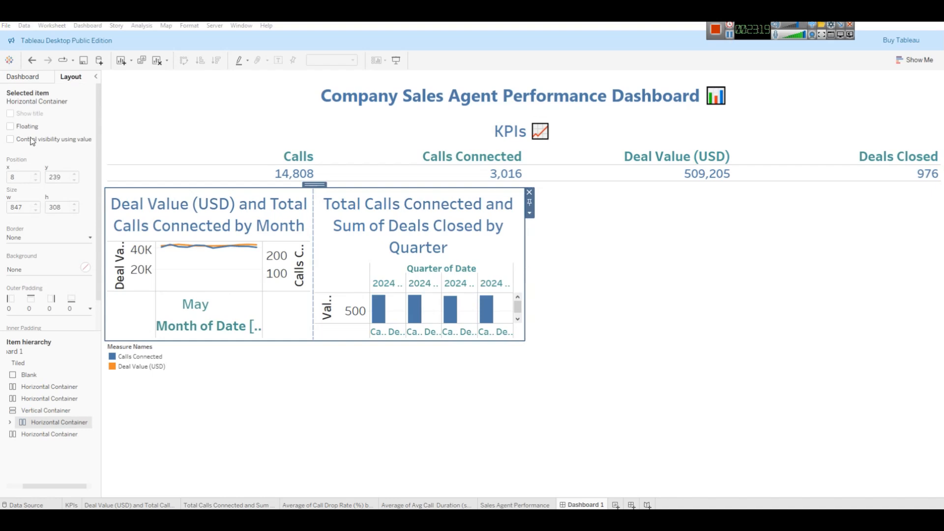
# Locate the horizontal container holding the two charts in the item hierarchy and distribute its contents evenly
pyautogui.click(13, 77)
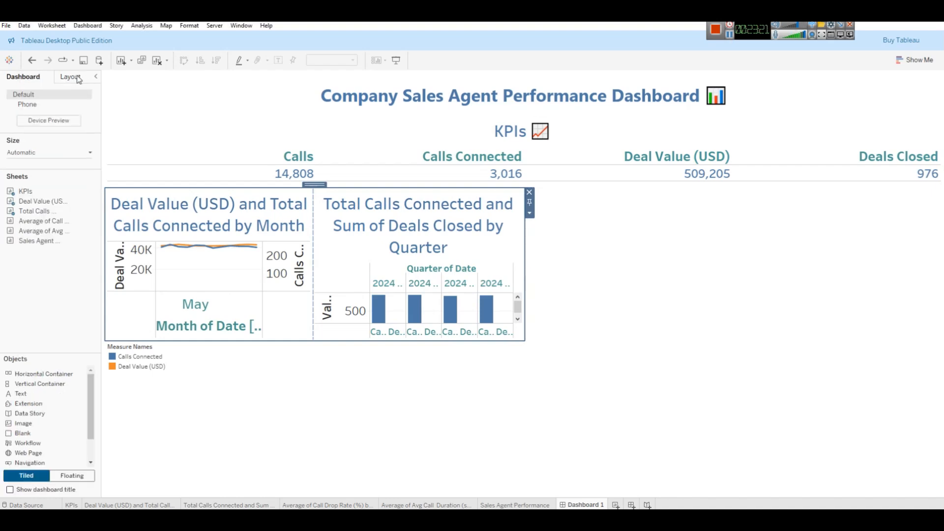
pyautogui.click(76, 77)
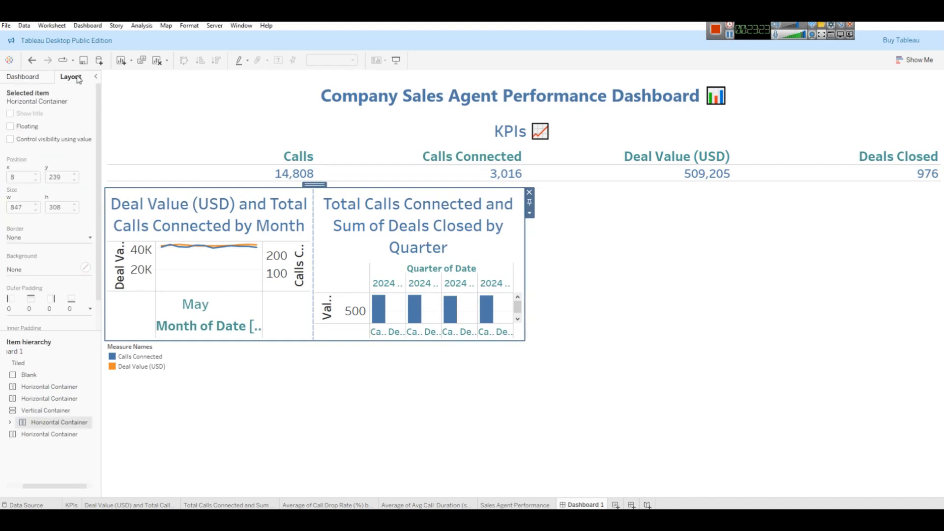
pyautogui.click(42, 386)
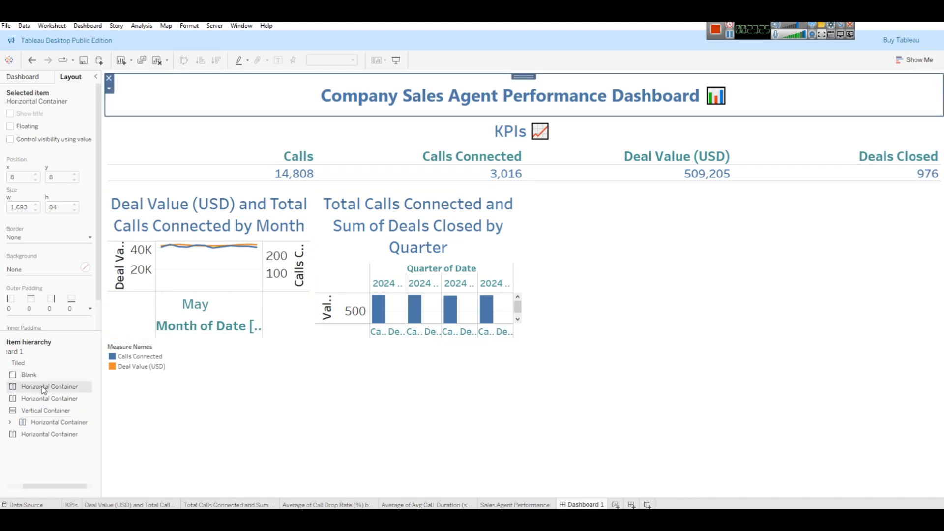
pyautogui.click(34, 400)
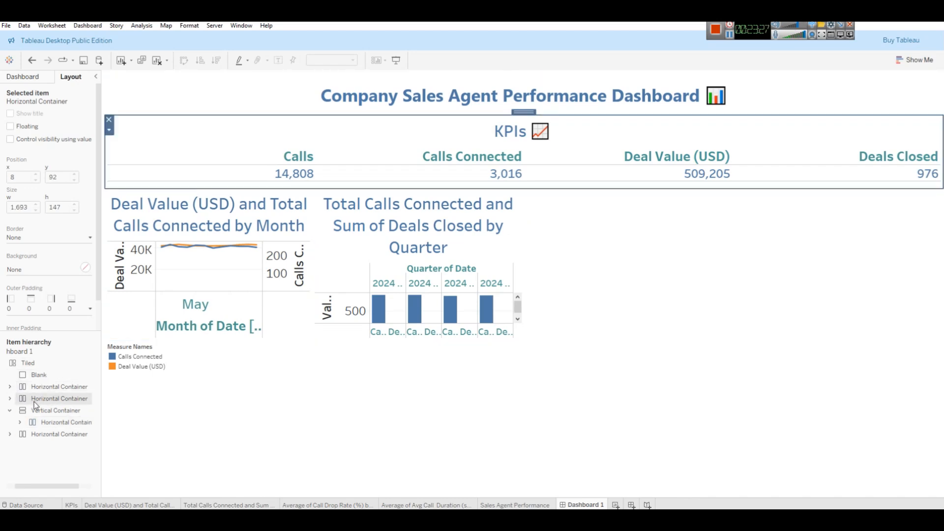
pyautogui.click(44, 412)
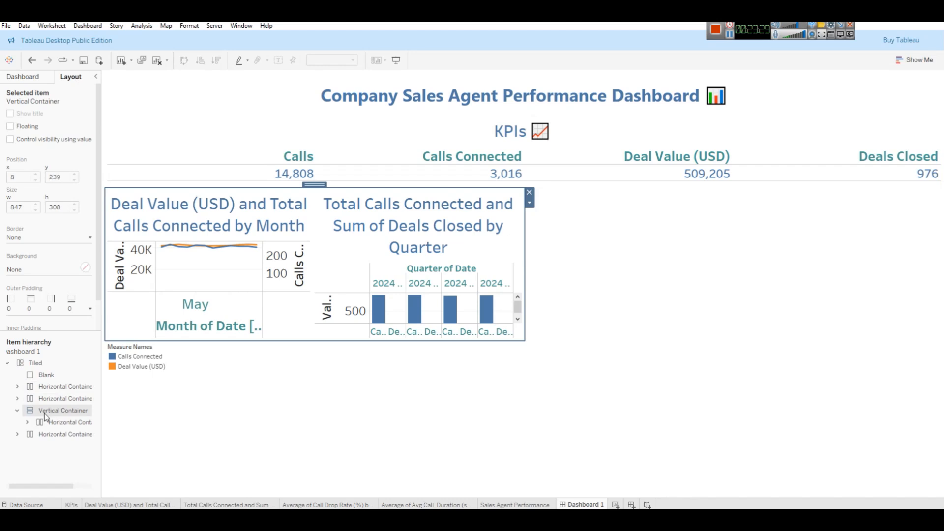
pyautogui.click(50, 421)
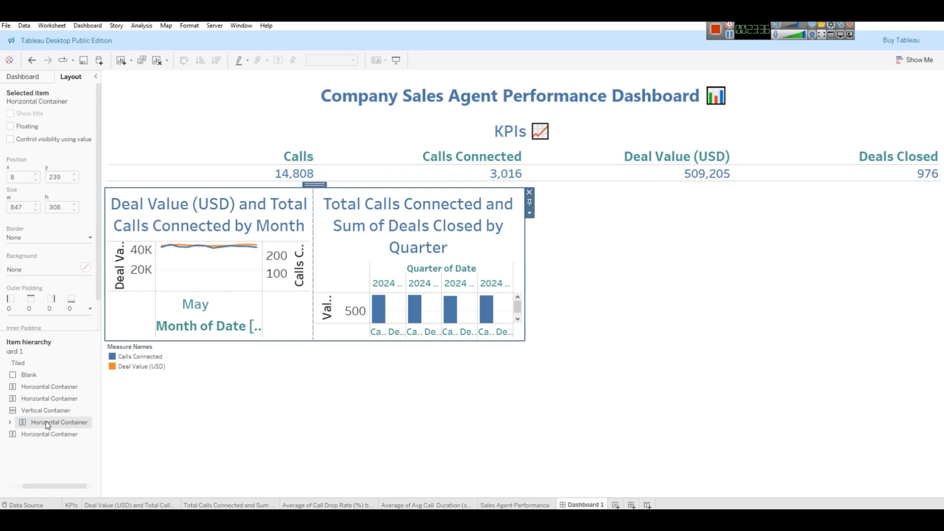
pyautogui.rightClick(45, 421)
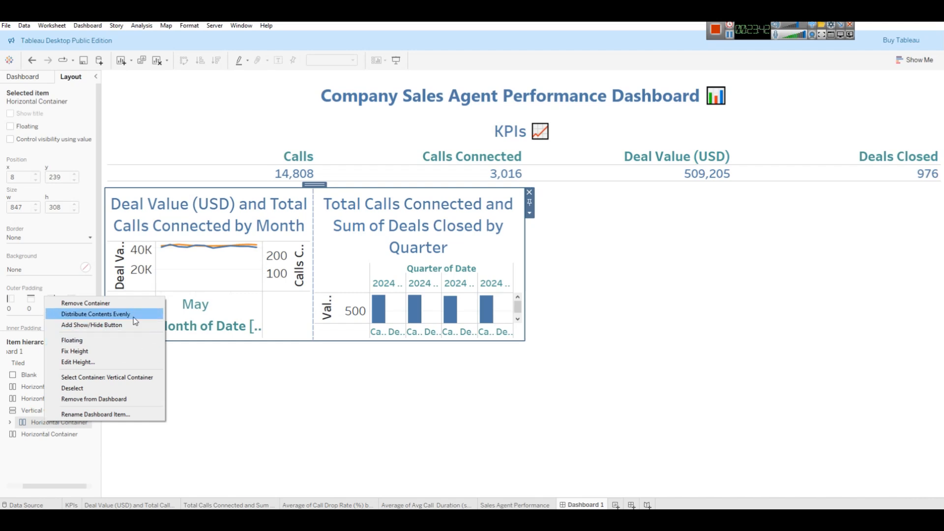
pyautogui.click(95, 314)
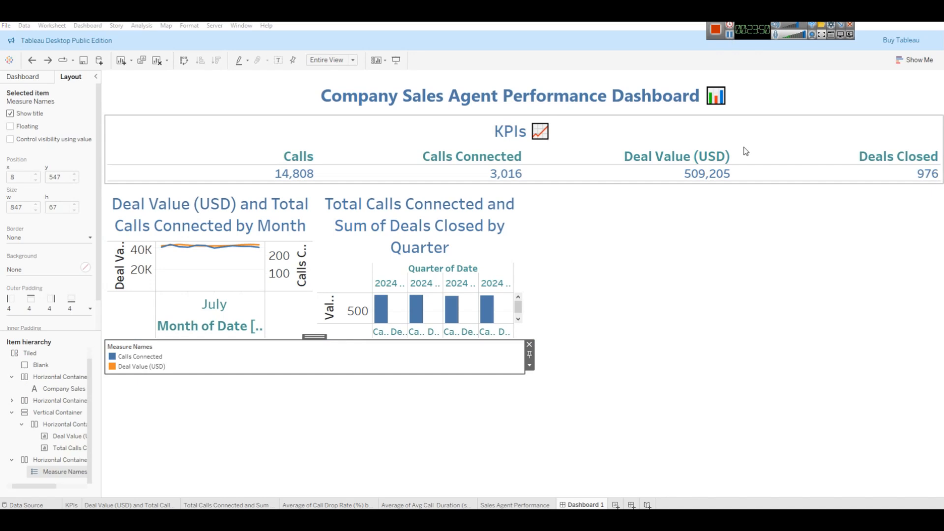
# Place the Average of Call Drop Rate (%) and Average of Avg Call Duration sheets side by side in the lower horizontal container
pyautogui.click(22, 77)
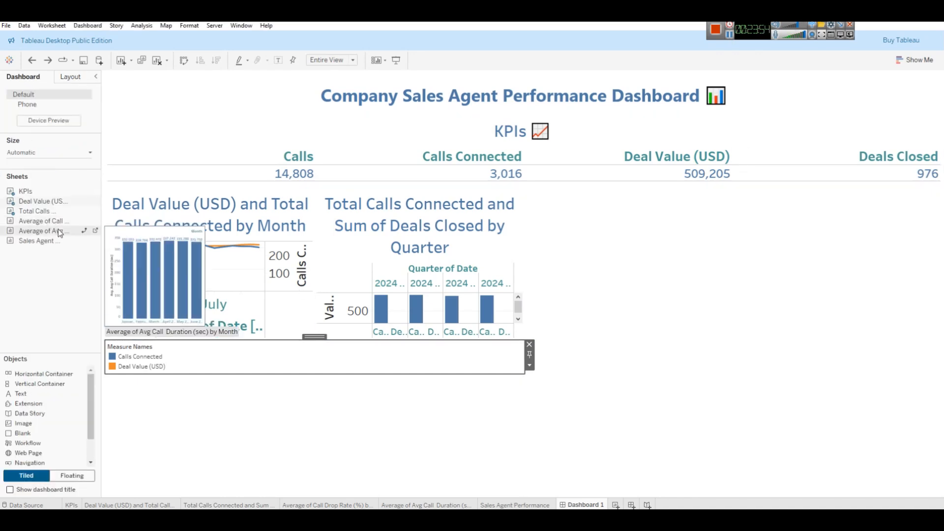
pyautogui.moveTo(50, 227)
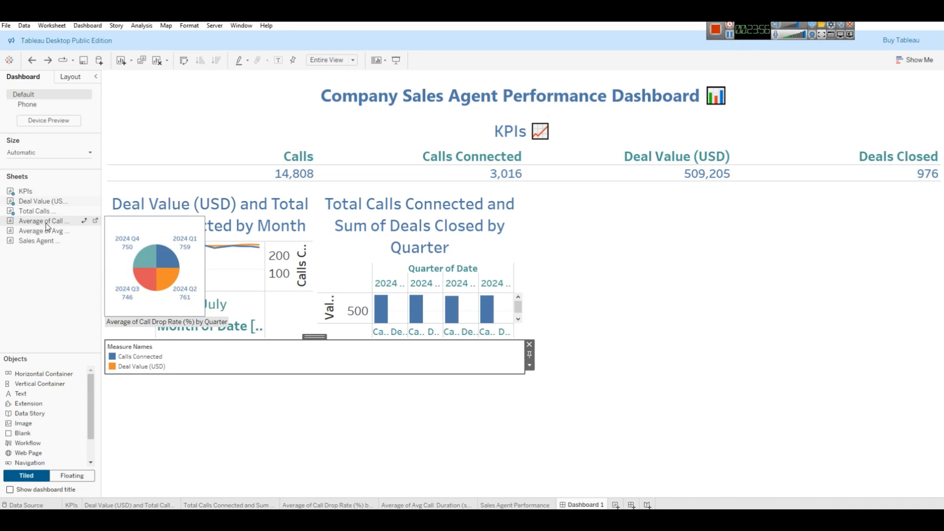
pyautogui.moveTo(48, 227); pyautogui.dragTo(123, 400)
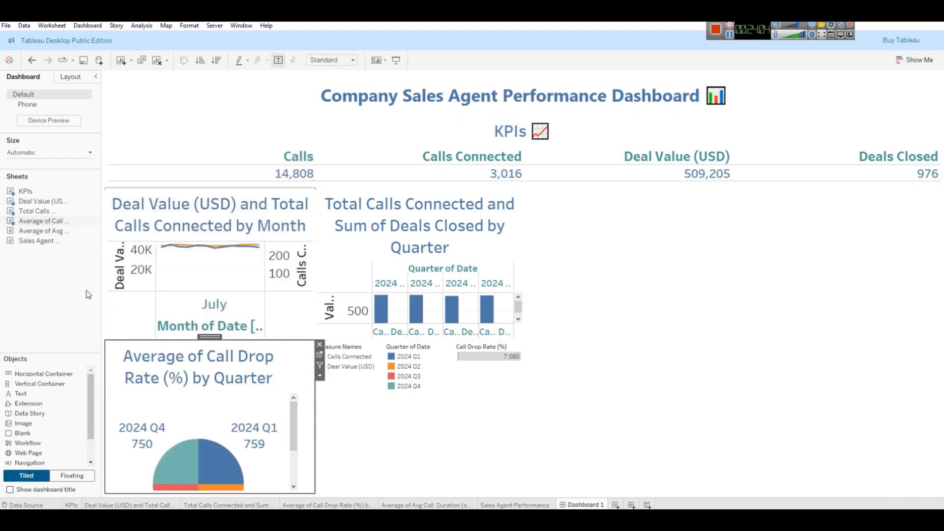
pyautogui.moveTo(44, 237); pyautogui.dragTo(345, 424)
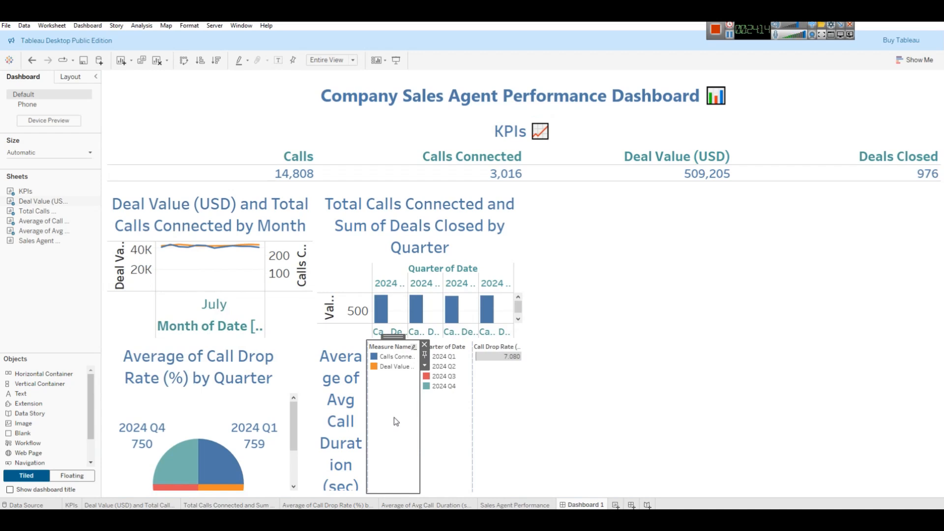
# Remove the Measure Names, Quarter of Date and Call Drop Rate (%) legends from the lower container
pyautogui.click(424, 345)
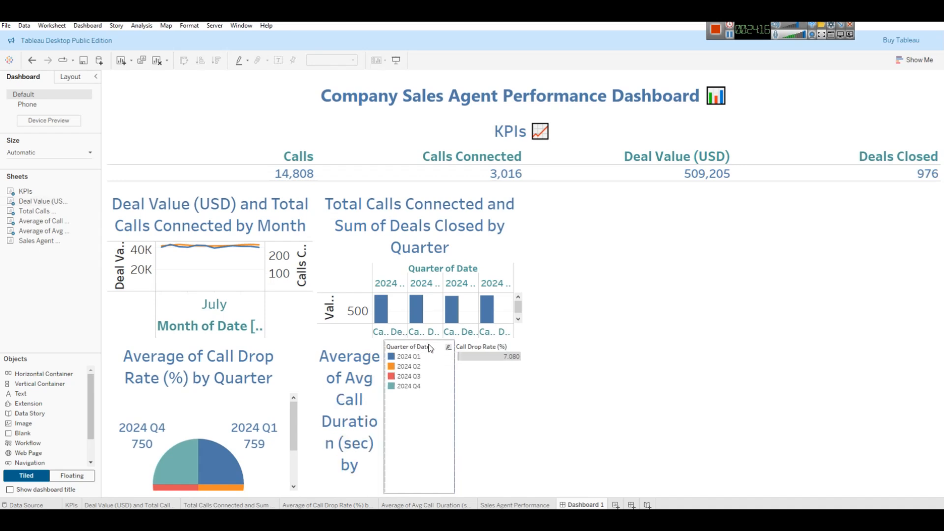
pyautogui.click(422, 426)
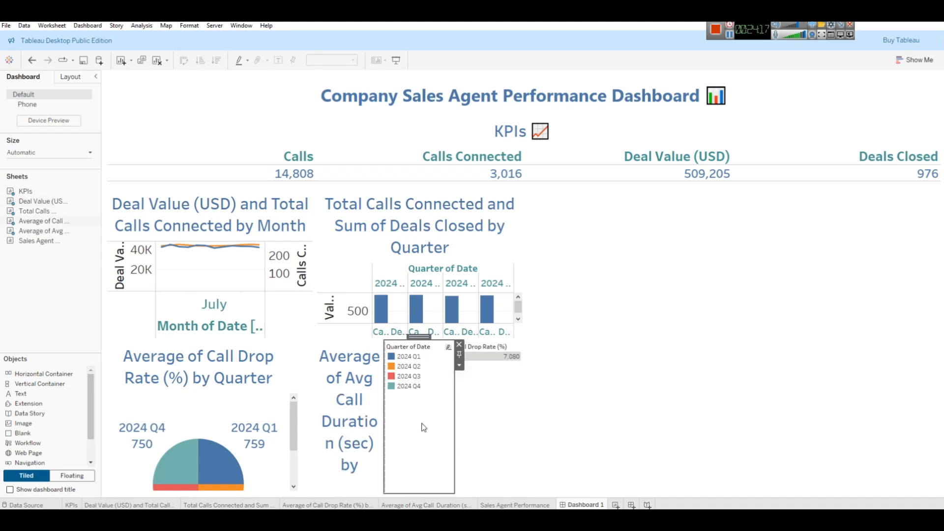
pyautogui.click(459, 345)
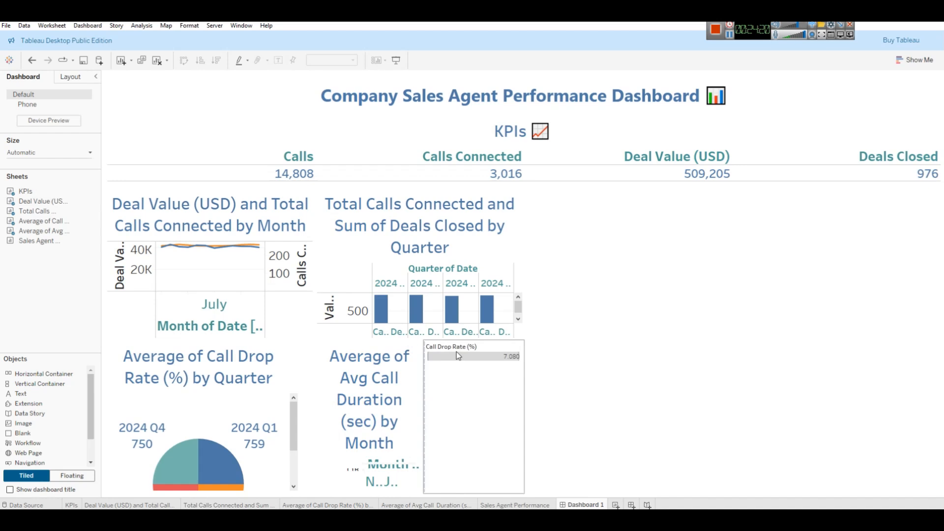
pyautogui.click(473, 394)
pyautogui.click(529, 344)
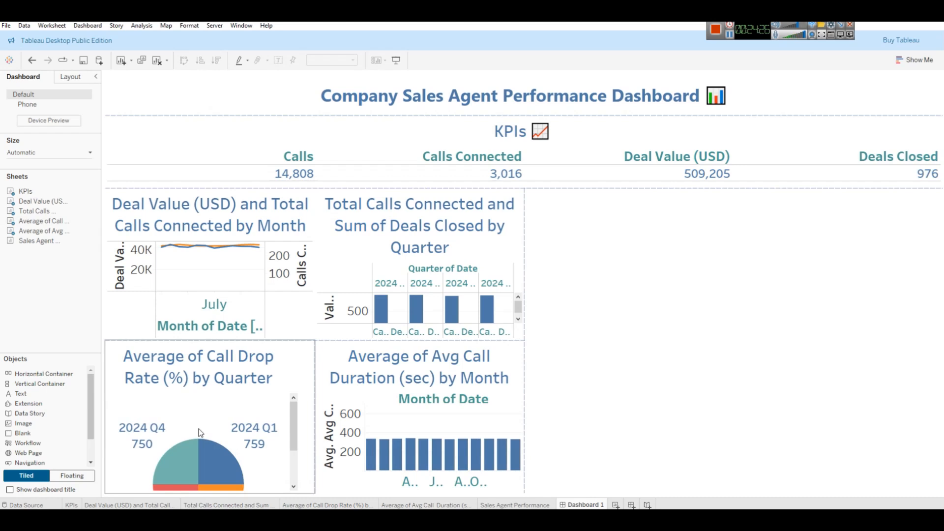
# Set the title font size of the Deal Value (USD) and Total Calls Connected by Month sheet to 14
pyautogui.click(199, 217)
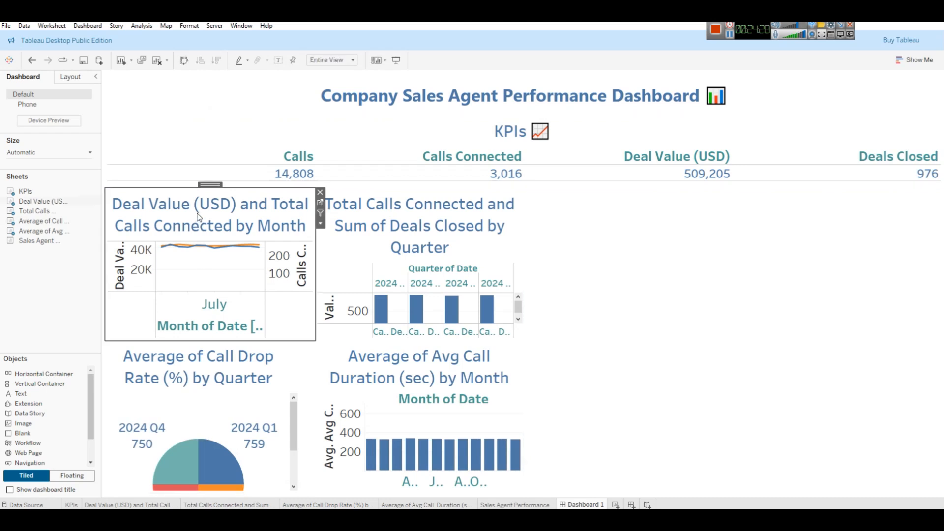
pyautogui.doubleClick(199, 217)
pyautogui.hotkey('ctrl', 'a')
pyautogui.click(441, 208)
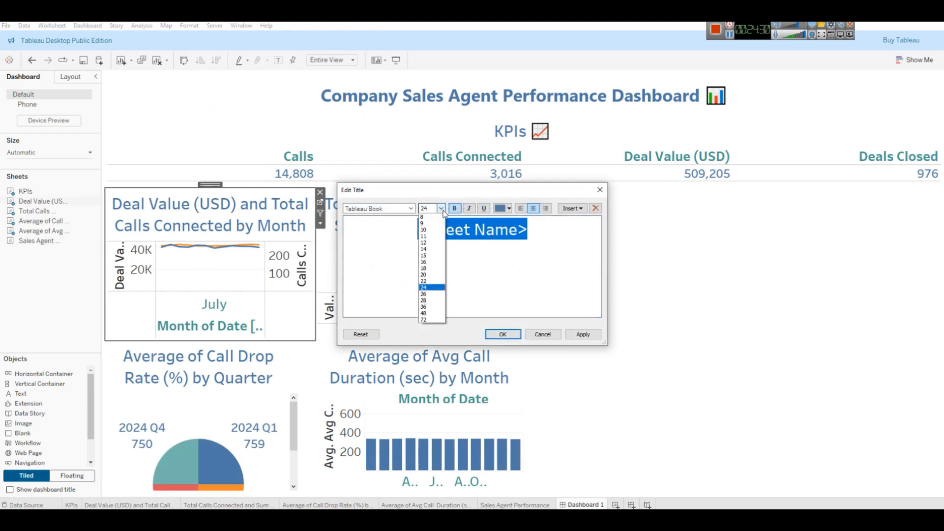
pyautogui.click(441, 249)
pyautogui.click(573, 336)
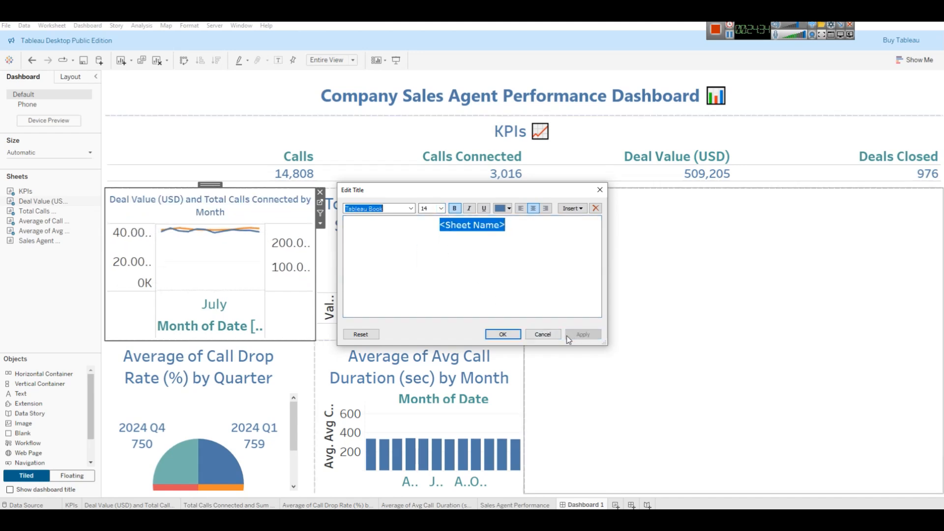
pyautogui.click(494, 334)
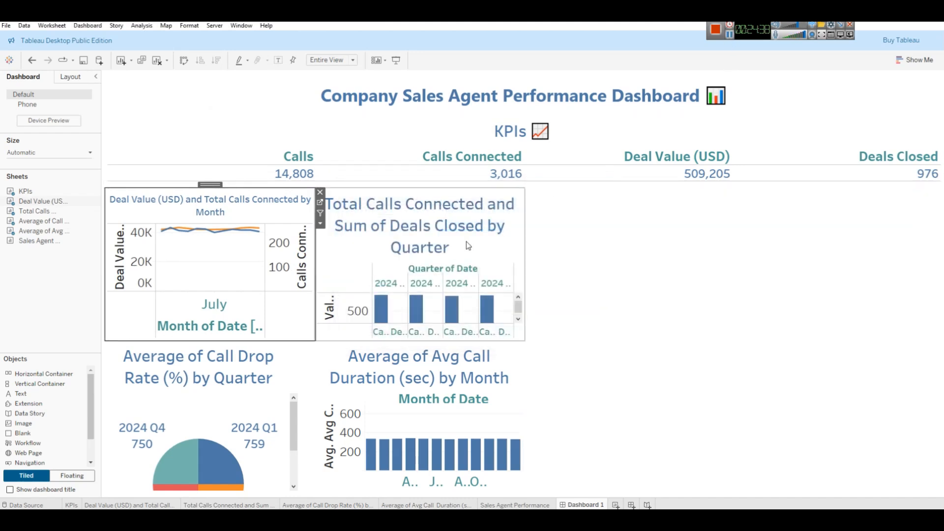
# Set the title font size of the Total Calls Connected and Sum of Deals Closed by Quarter sheet to 14
pyautogui.doubleClick(426, 202)
pyautogui.hotkey('ctrl', 'a')
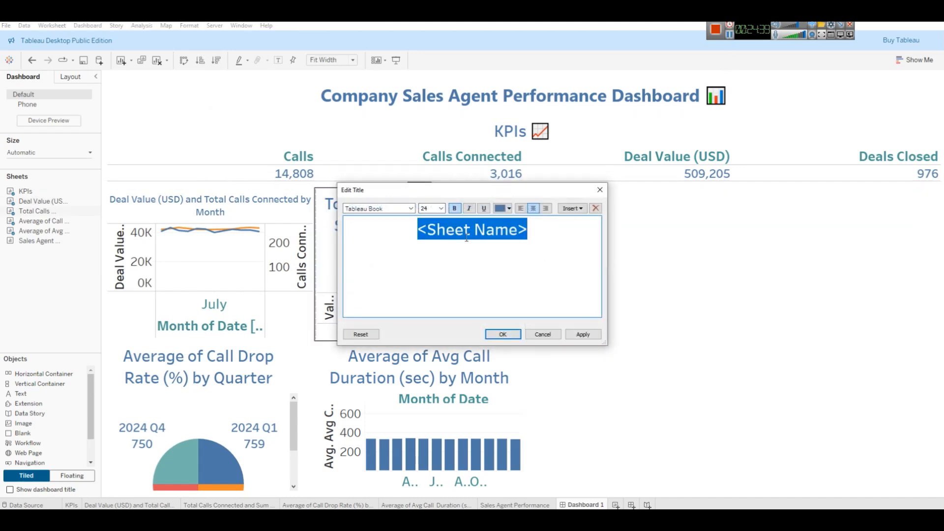
pyautogui.click(440, 209)
pyautogui.click(428, 253)
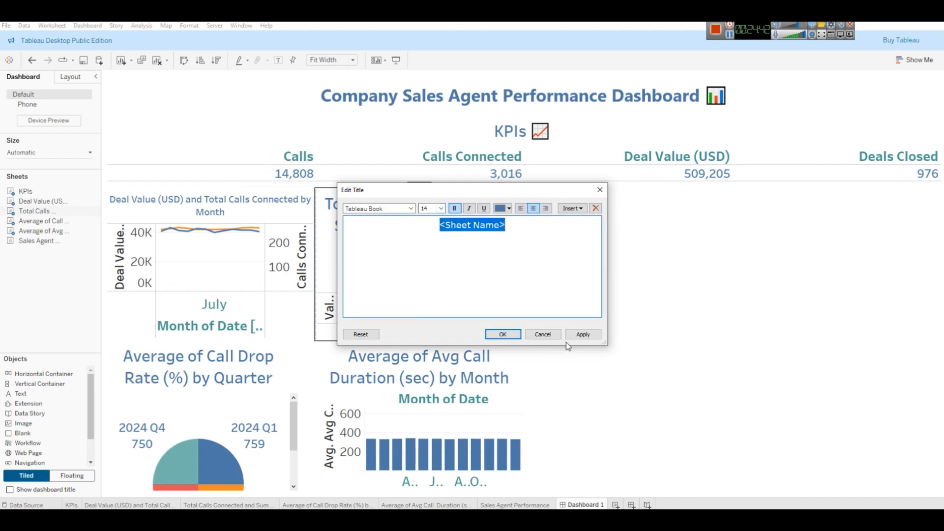
pyautogui.click(581, 337)
pyautogui.click(501, 336)
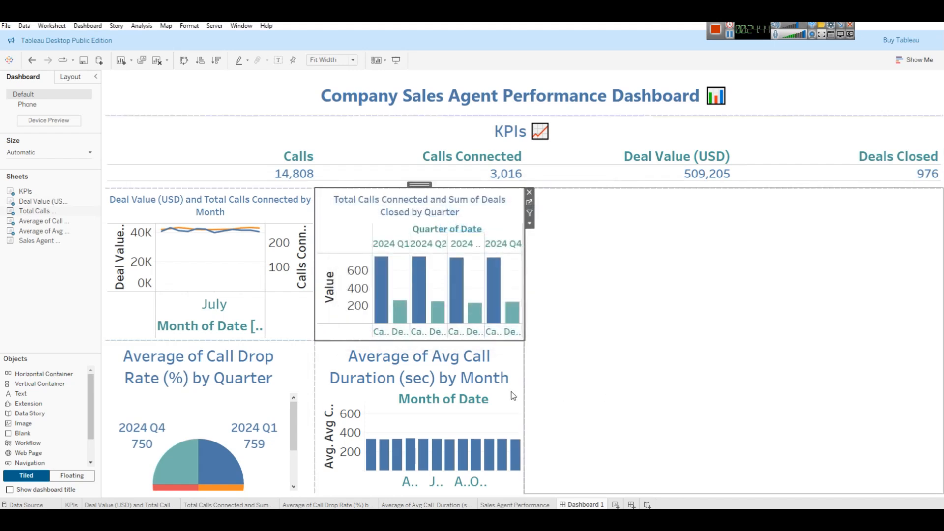
# Set the title font size of the Average of Call Drop Rate (%) by Quarter sheet to 14
pyautogui.rightClick(176, 369)
pyautogui.click(218, 374)
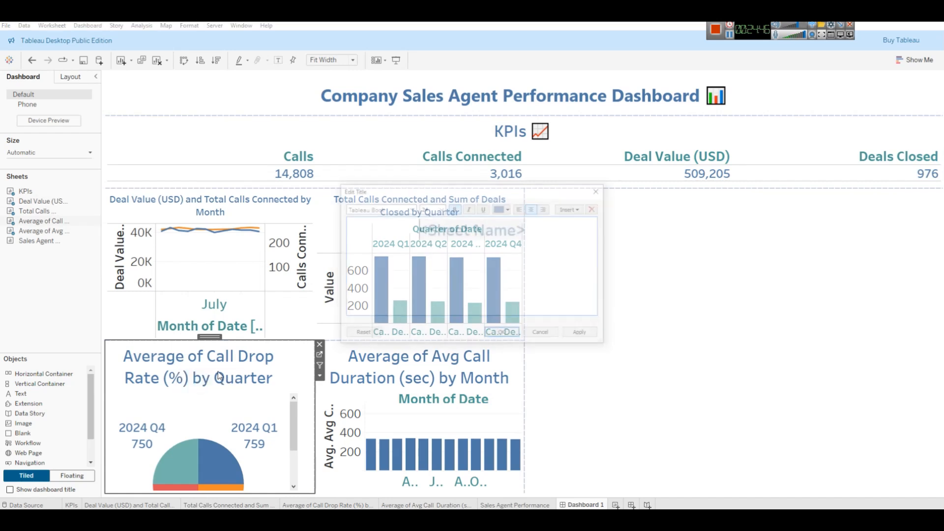
pyautogui.hotkey('ctrl', 'a')
pyautogui.click(441, 209)
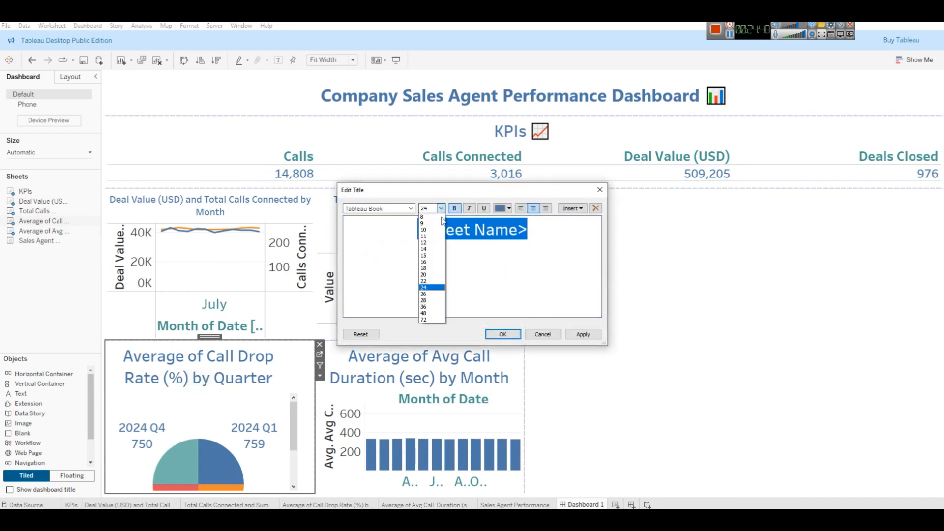
pyautogui.click(440, 249)
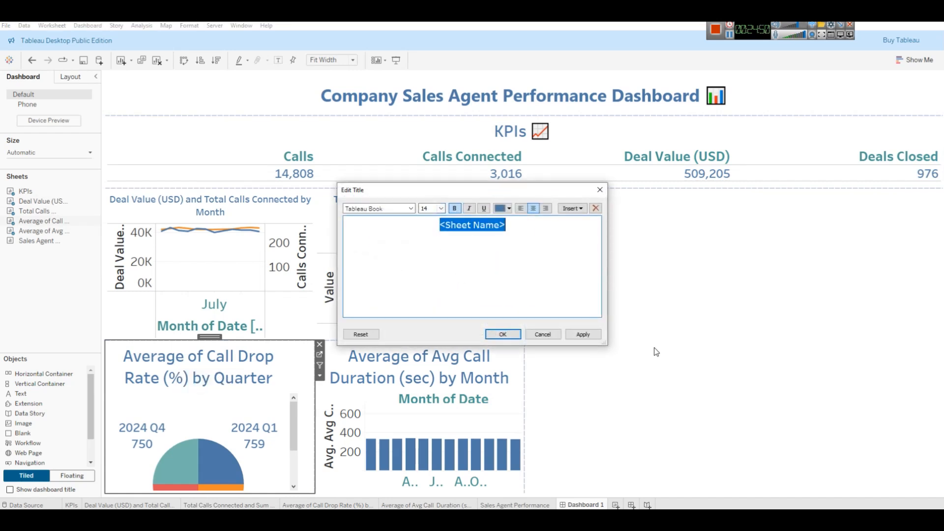
pyautogui.click(582, 335)
pyautogui.click(503, 335)
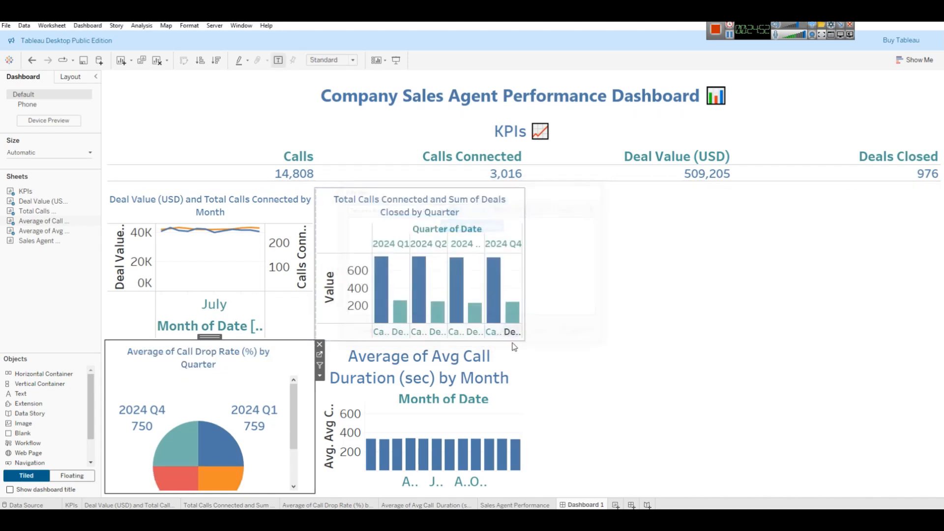
# Set the title font size of the Average of Avg Call Duration (sec) by Month sheet to 14
pyautogui.doubleClick(441, 378)
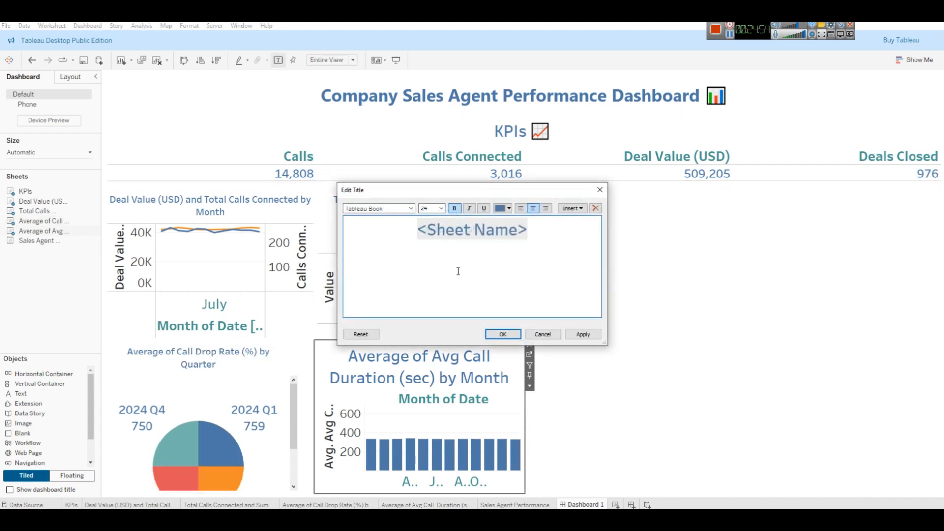
pyautogui.hotkey('ctrl', 'a')
pyautogui.click(441, 209)
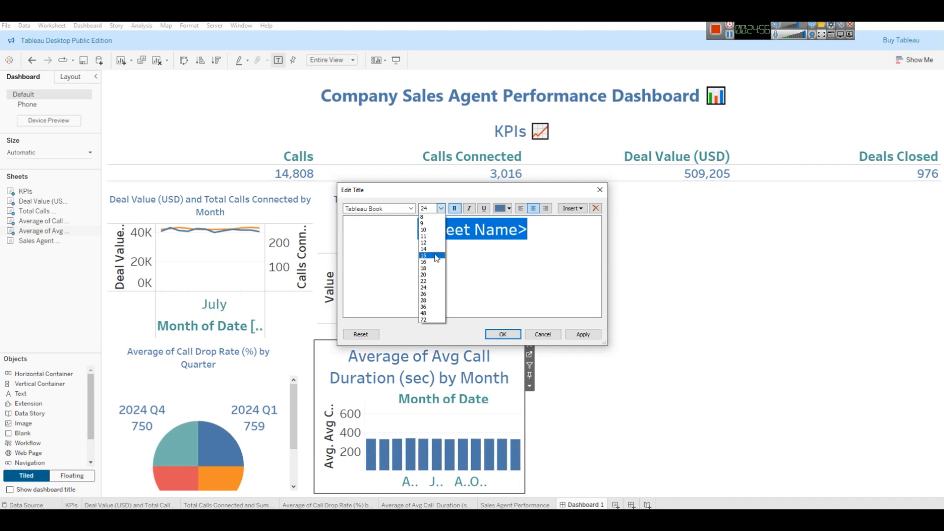
pyautogui.click(433, 250)
pyautogui.click(582, 334)
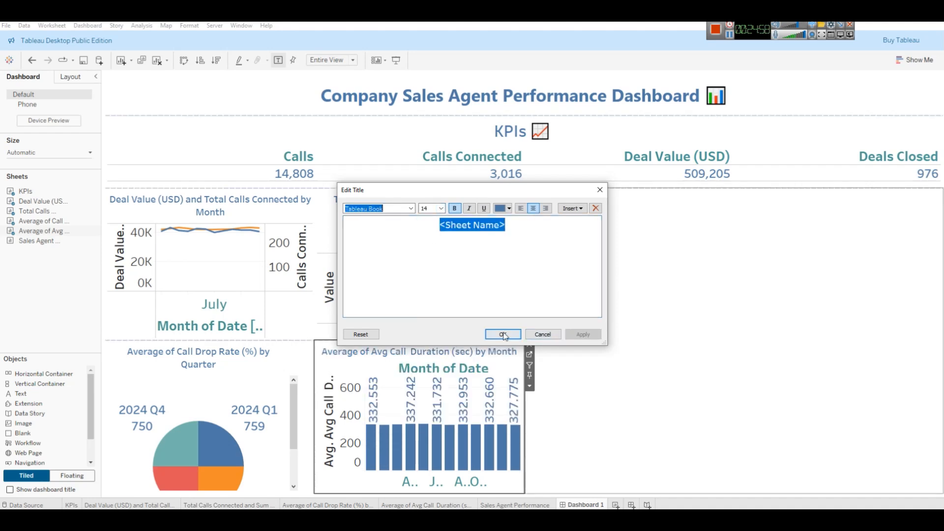
pyautogui.click(503, 335)
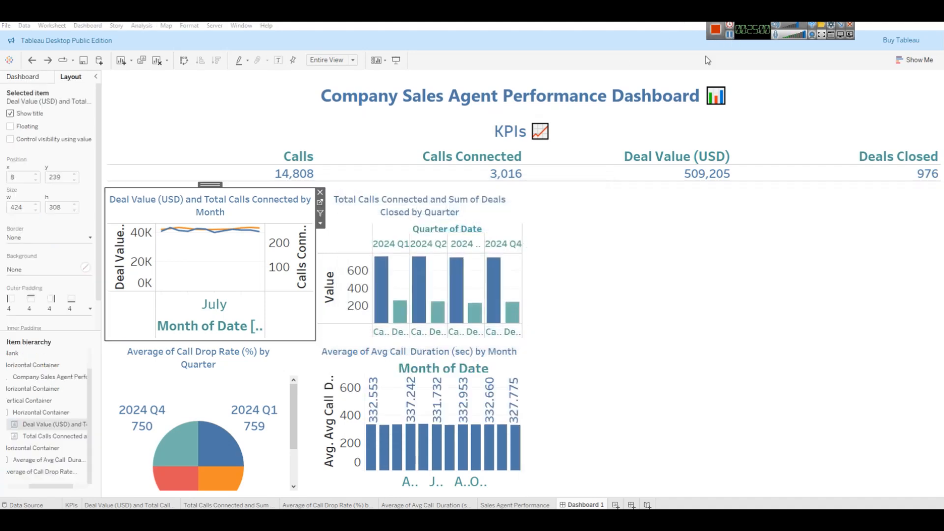
# Add a thin solid teal border around the Deal Value (USD) and Total Calls Connected by Month sheet
pyautogui.click(399, 199)
pyautogui.click(208, 187)
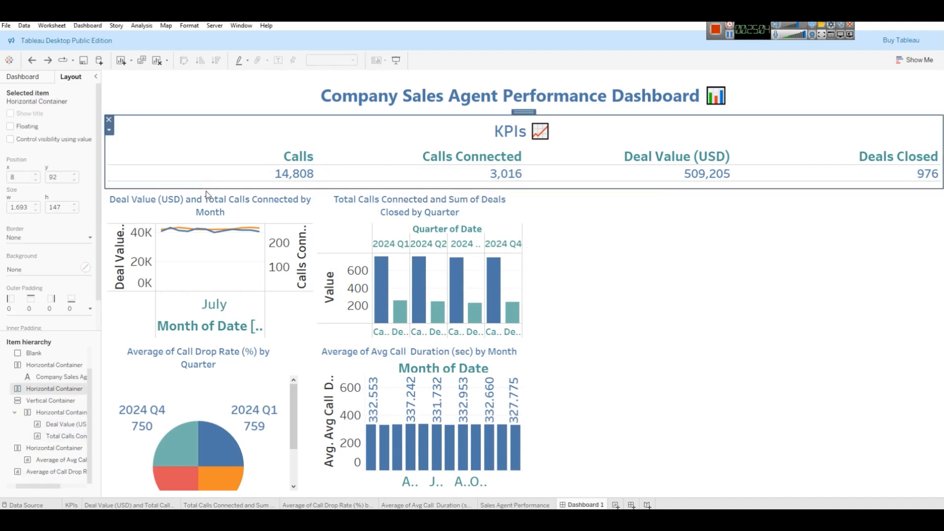
pyautogui.click(212, 202)
pyautogui.click(209, 189)
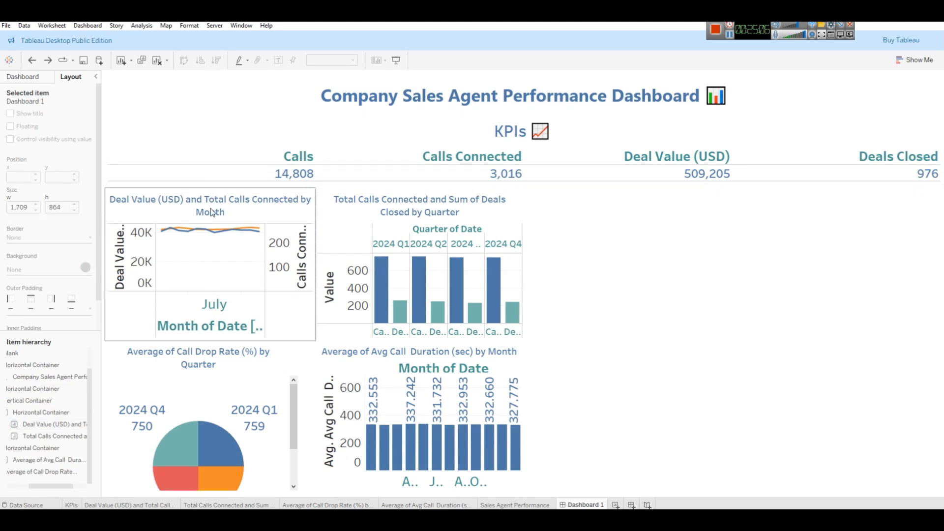
pyautogui.click(210, 209)
pyautogui.click(89, 238)
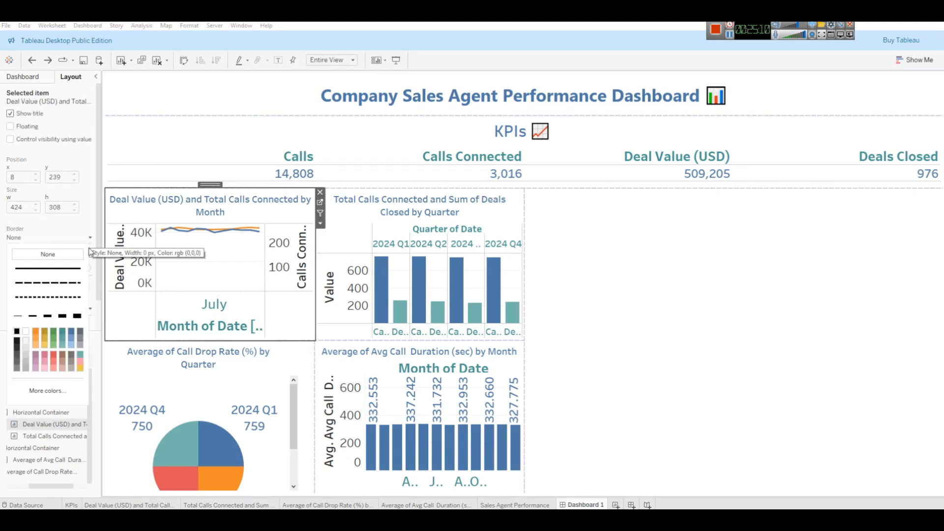
pyautogui.click(61, 333)
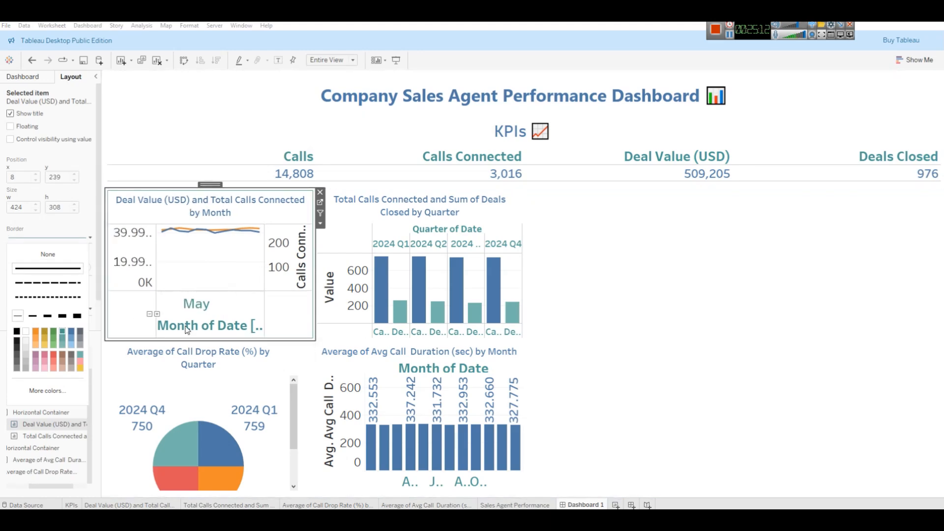
# Add the same teal border around the Total Calls Connected and Sum of Deals Closed by Quarter sheet
pyautogui.click(493, 287)
pyautogui.click(586, 265)
pyautogui.click(335, 202)
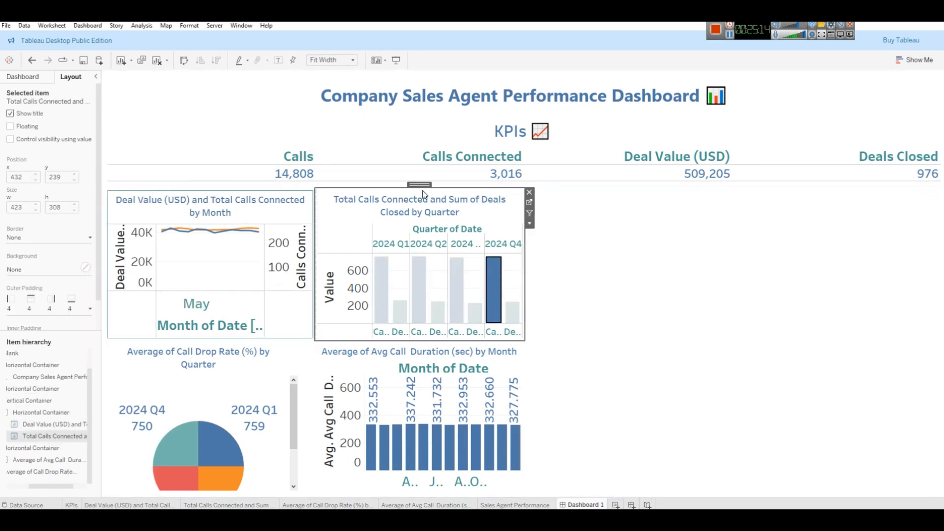
pyautogui.click(59, 238)
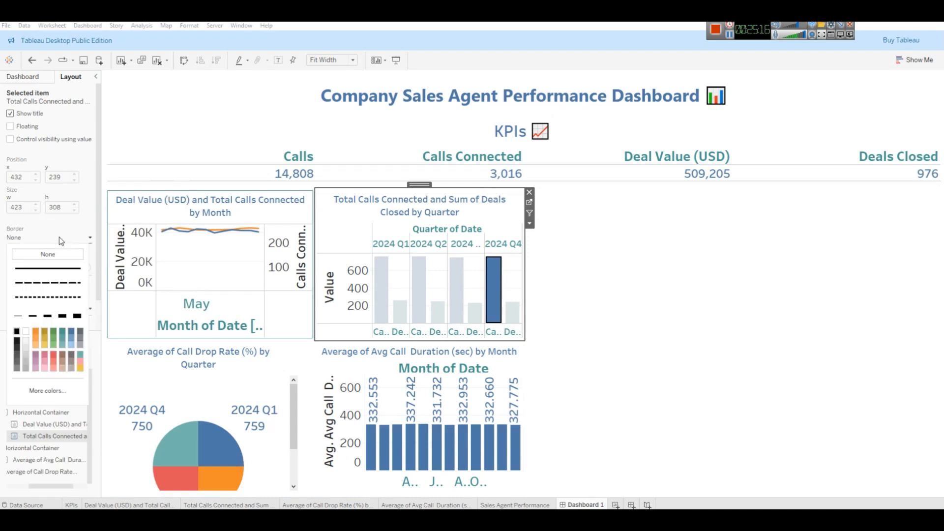
pyautogui.click(61, 332)
pyautogui.click(574, 348)
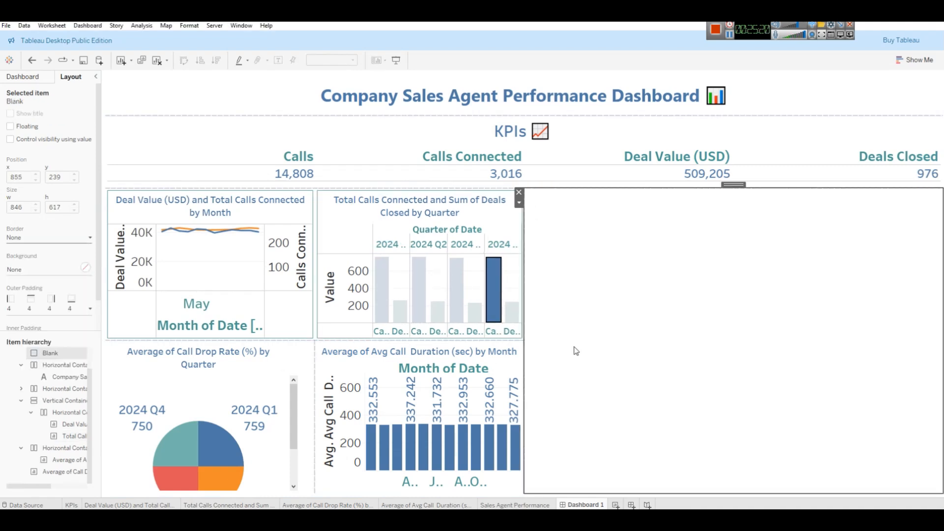
# Add matching teal borders around the Average of Call Drop Rate (%) and Average of Avg Call Duration (sec) sheets
pyautogui.click(263, 366)
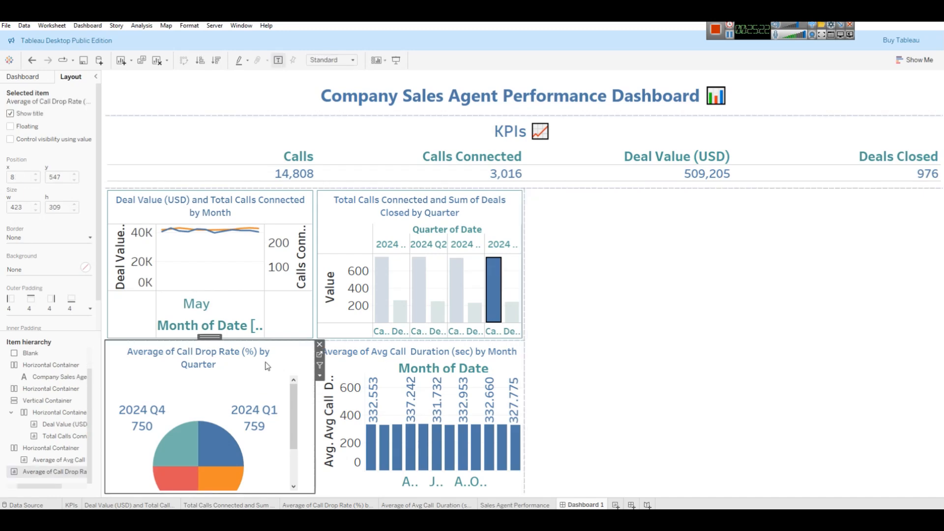
pyautogui.click(67, 238)
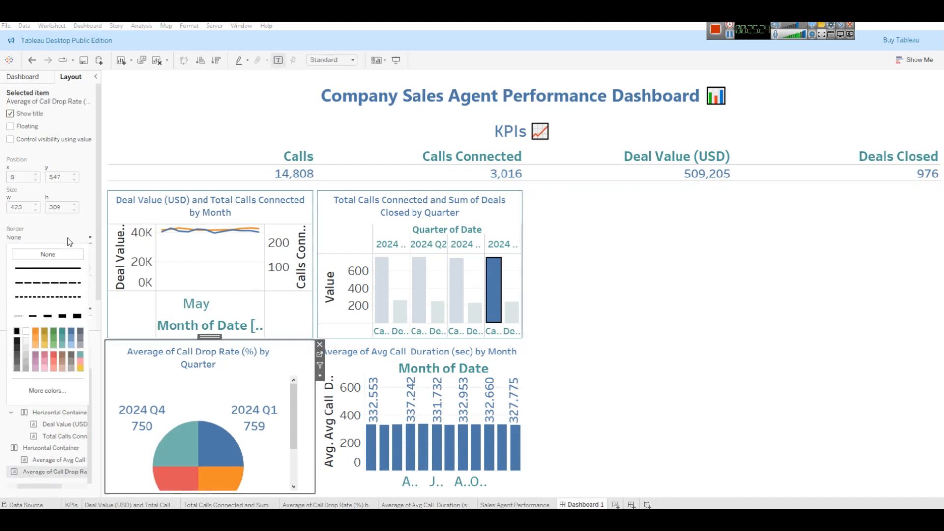
pyautogui.click(65, 331)
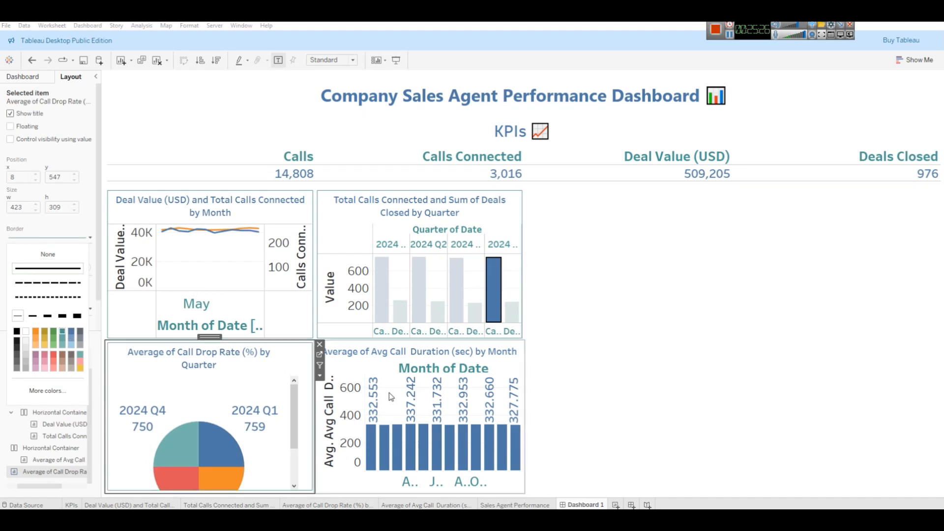
pyautogui.click(447, 349)
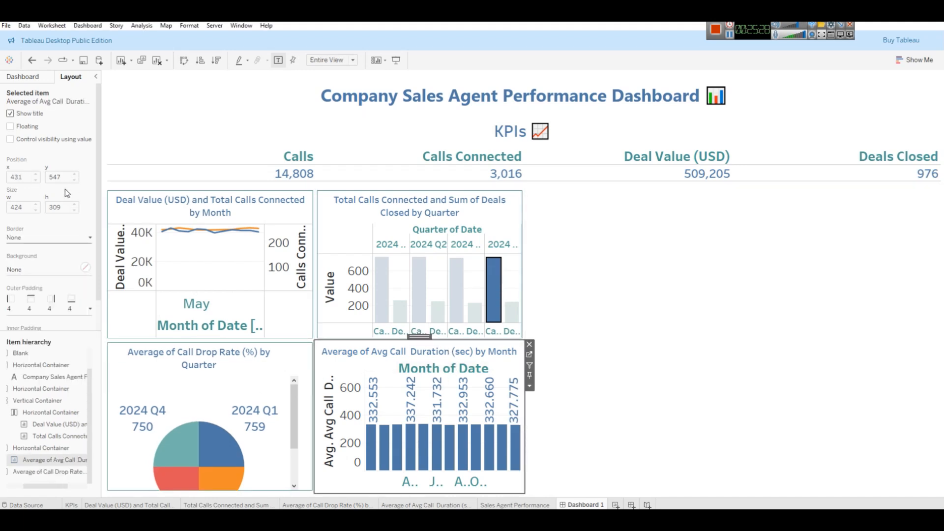
pyautogui.click(63, 236)
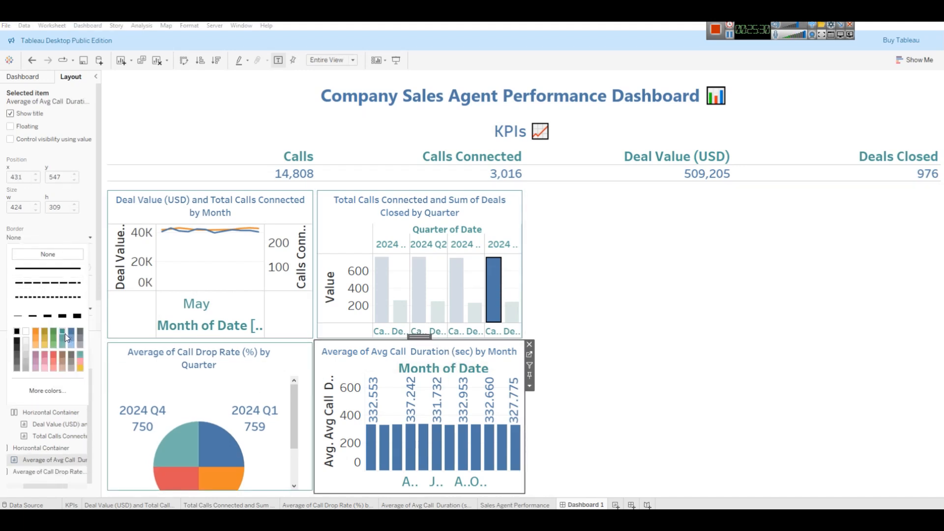
pyautogui.click(740, 416)
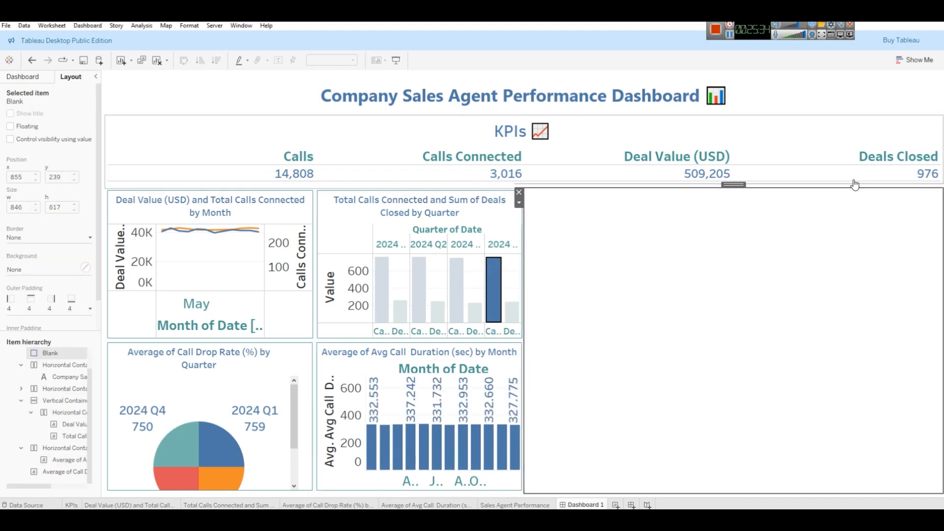
# Check the dashboard layout in presentation mode and clear the 2024 Q4 bar selection in the quarterly calls chart
pyautogui.click(395, 61)
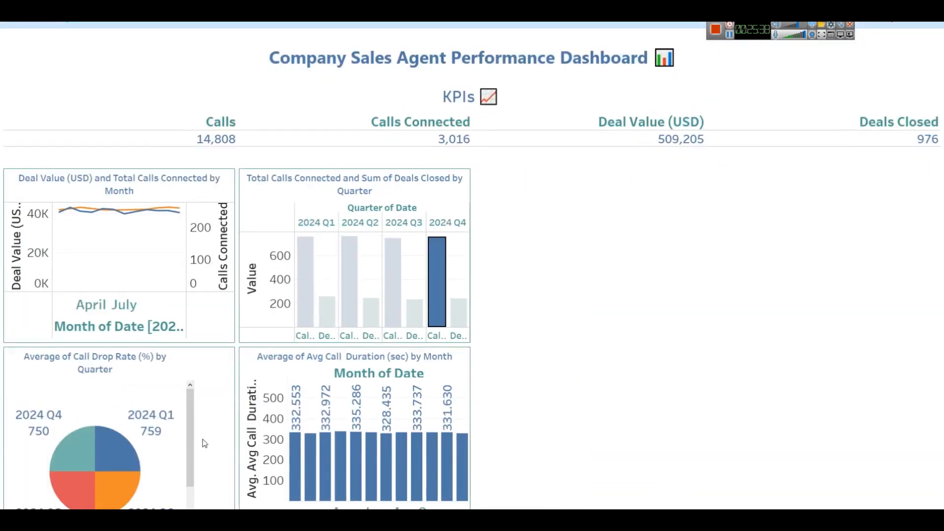
pyautogui.scroll(-1, 191, 443)
pyautogui.moveTo(386, 458)
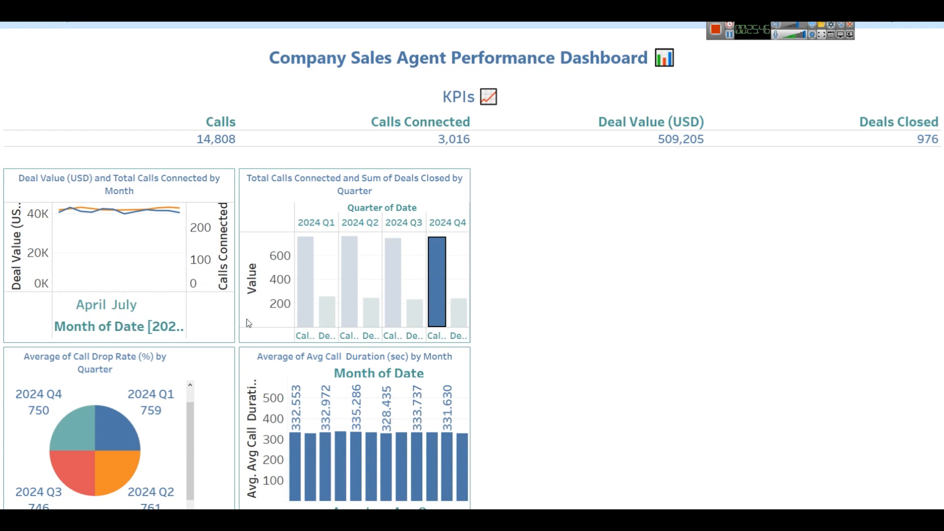
pyautogui.click(437, 300)
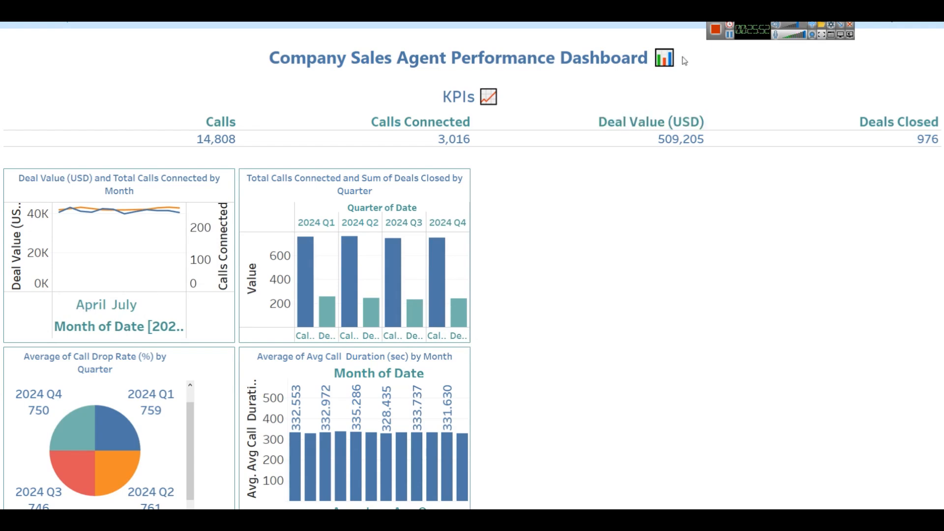
pyautogui.press('Escape')
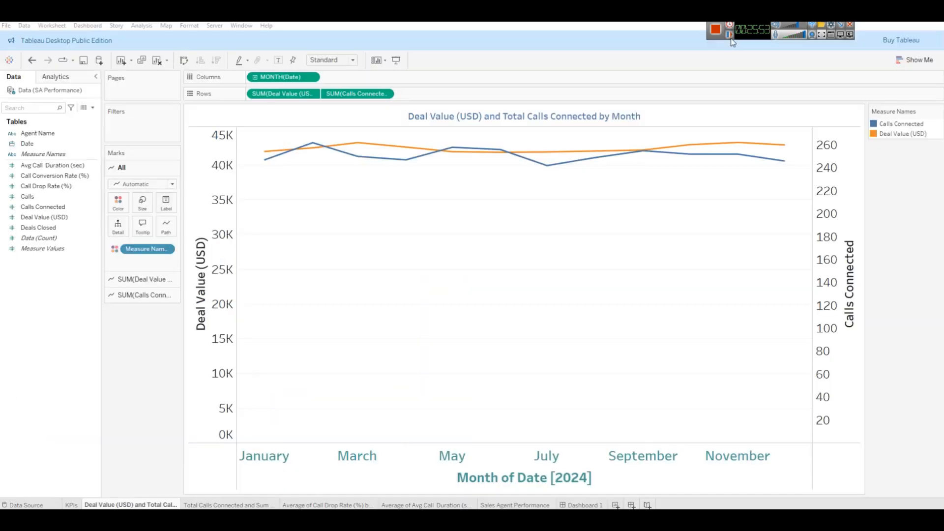
# Set the column header font size to 10 on the Deal Value (USD) and Total Calls Connected by Month sheet and check the dashboard
pyautogui.rightClick(250, 459)
pyautogui.click(275, 502)
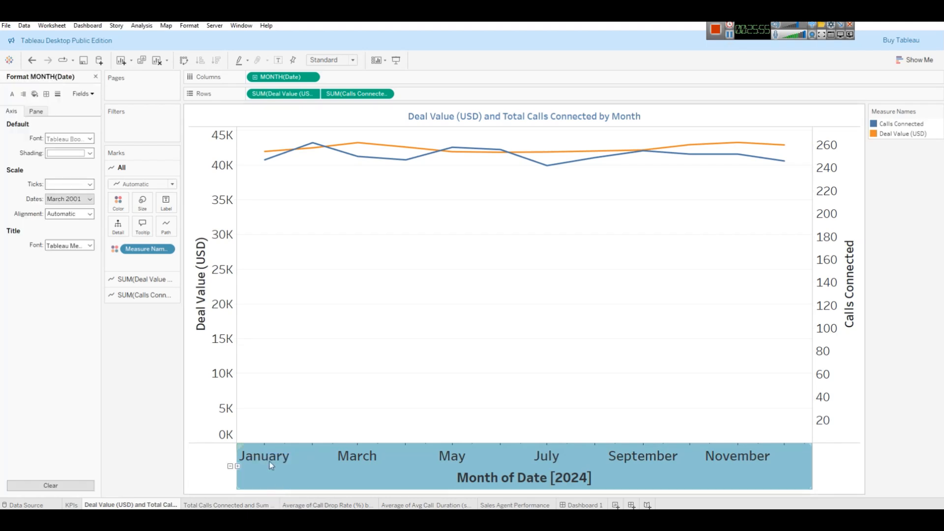
pyautogui.click(11, 94)
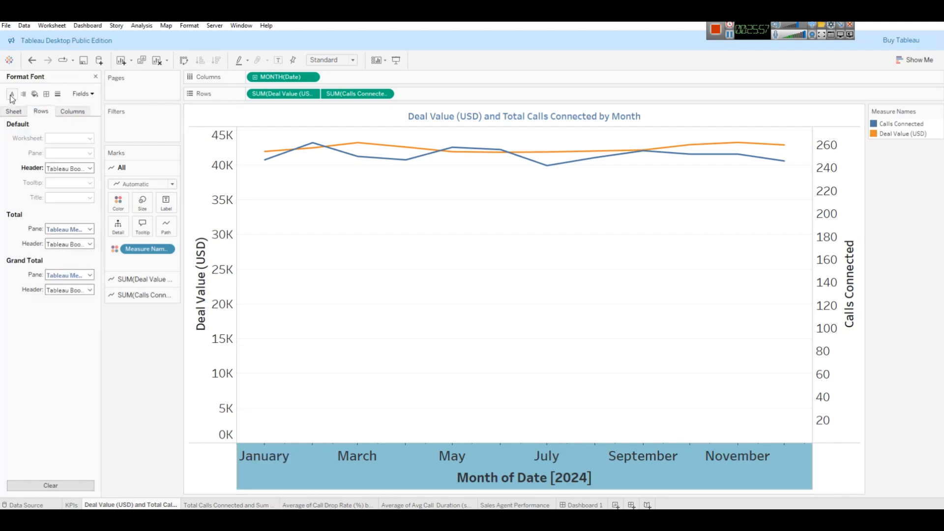
pyautogui.click(72, 111)
pyautogui.click(87, 169)
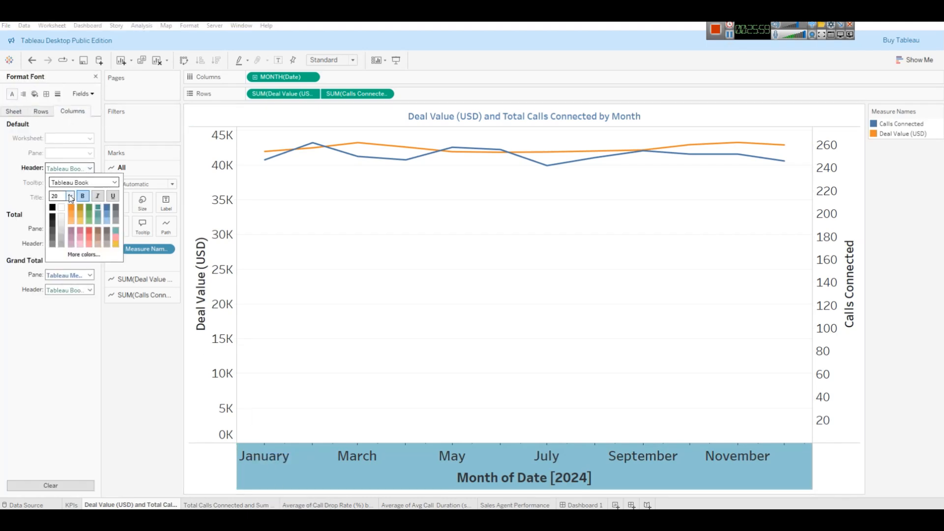
pyautogui.click(69, 195)
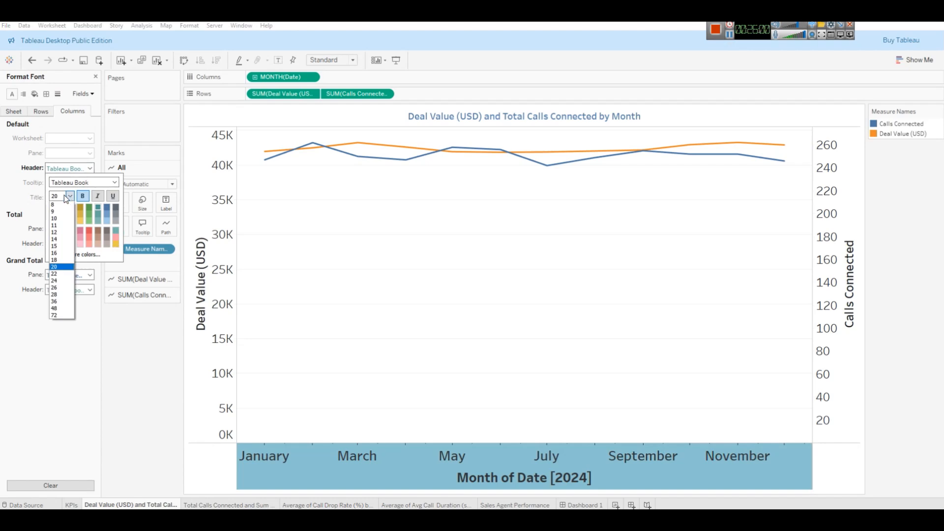
pyautogui.click(57, 219)
pyautogui.click(466, 346)
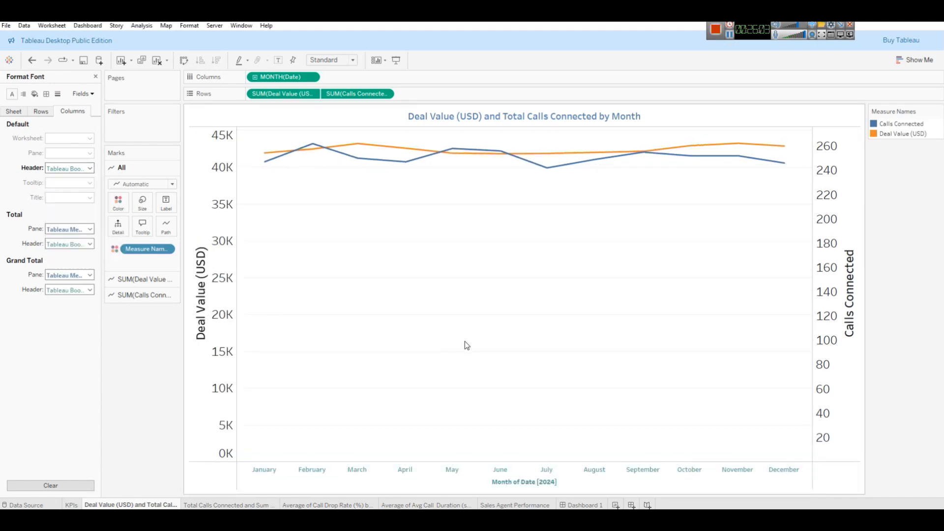
pyautogui.click(584, 505)
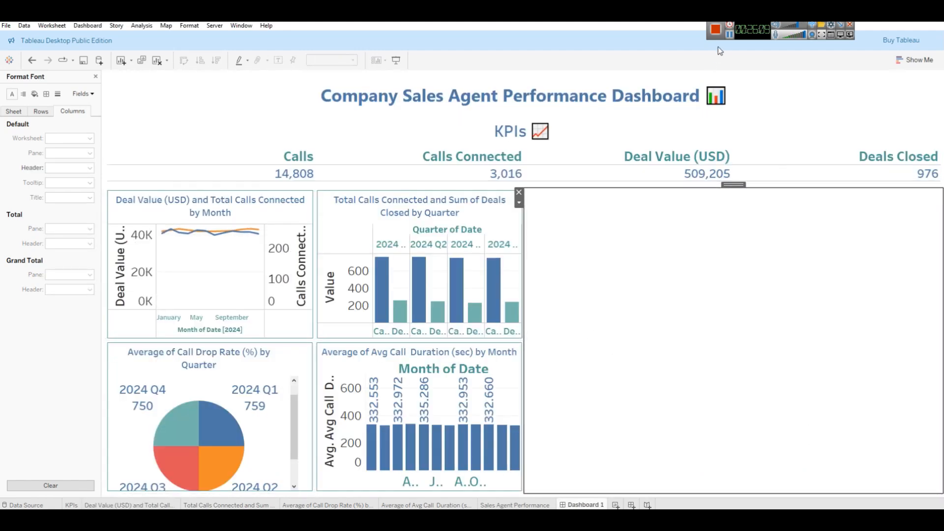
pyautogui.click(729, 35)
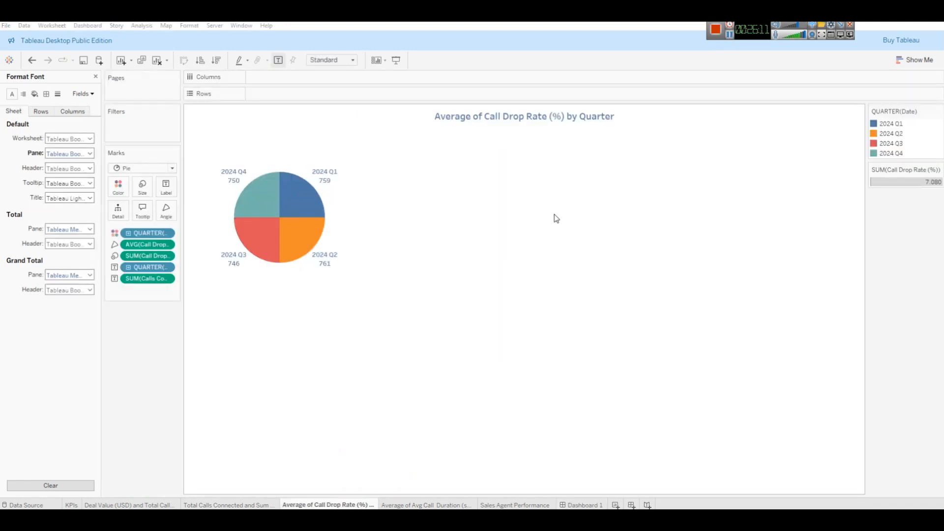
# Review the pane font settings of the Average of Avg Call Duration (sec) by Month sheet and check its labels on the dashboard
pyautogui.click(575, 505)
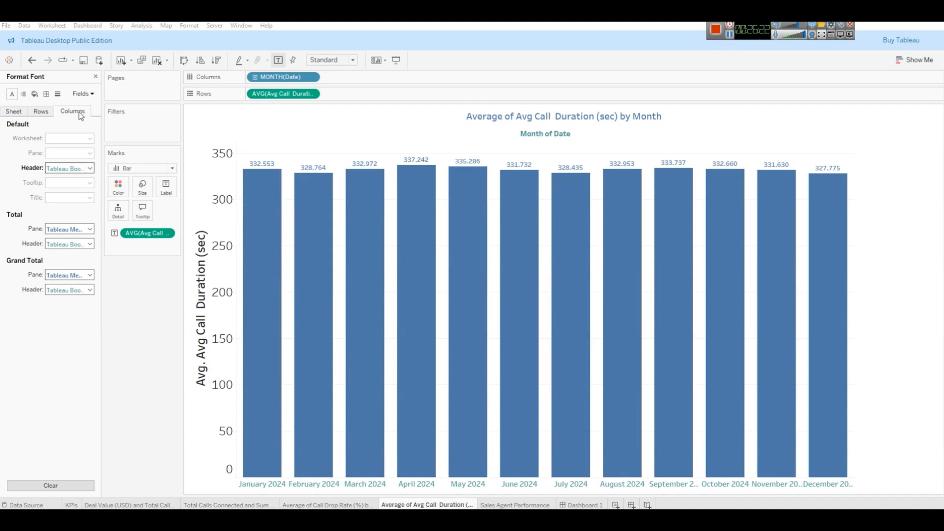
pyautogui.click(38, 111)
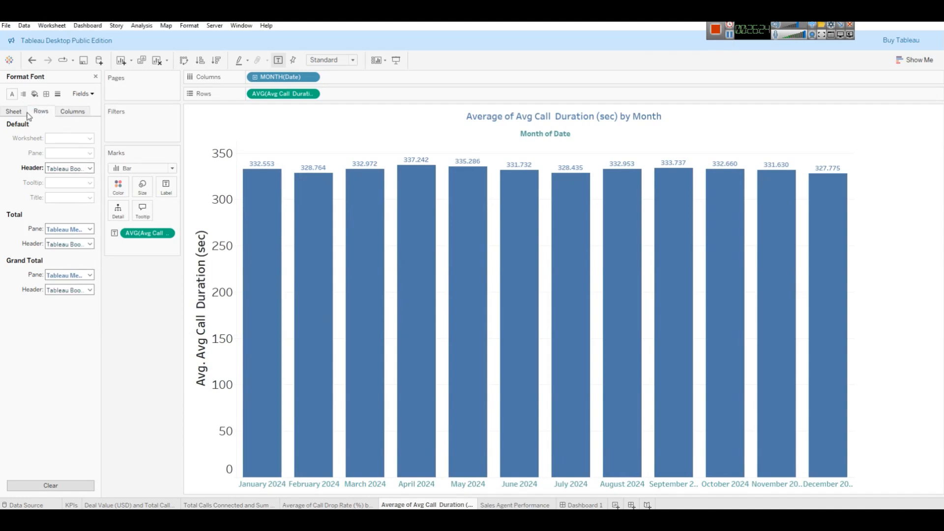
pyautogui.click(23, 112)
pyautogui.click(74, 154)
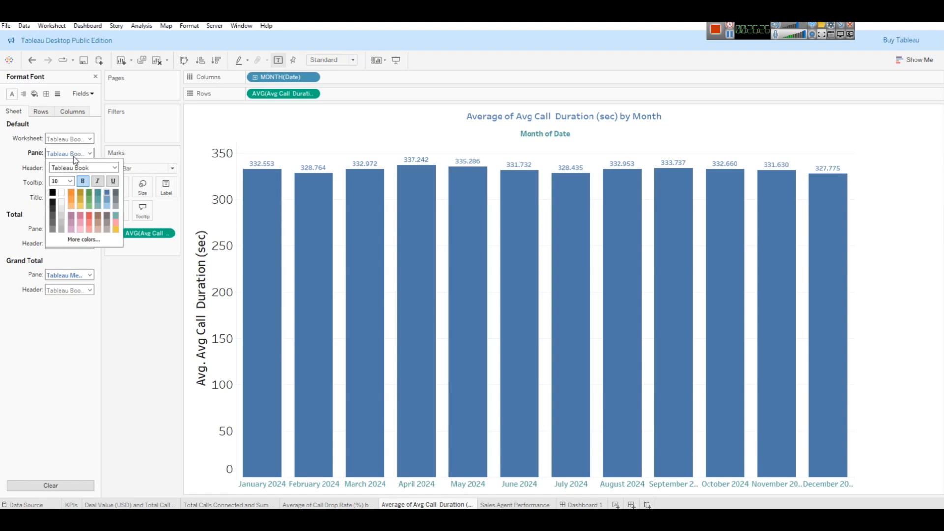
pyautogui.click(596, 505)
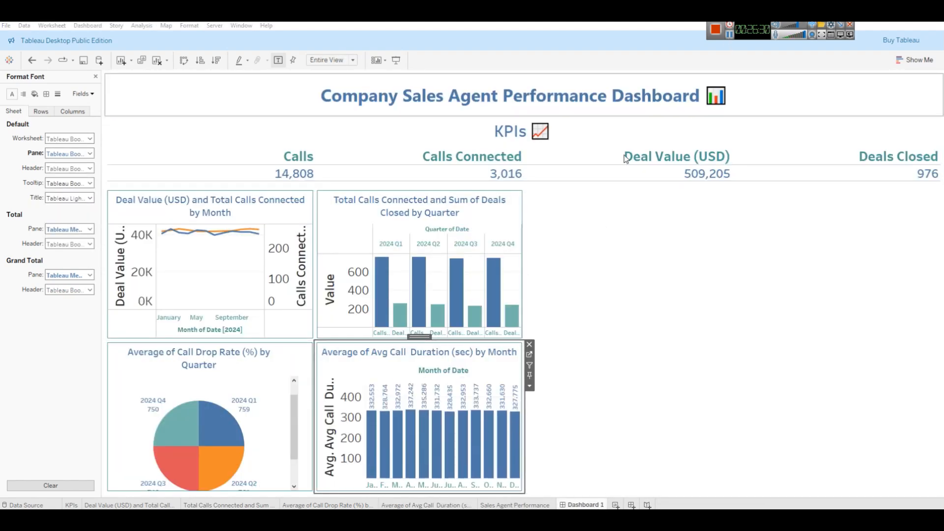
# Reduce the vertical axis fonts on the Deal Value (USD) and Total Calls Connected by Month sheet and color its tooltip font teal
pyautogui.click(160, 502)
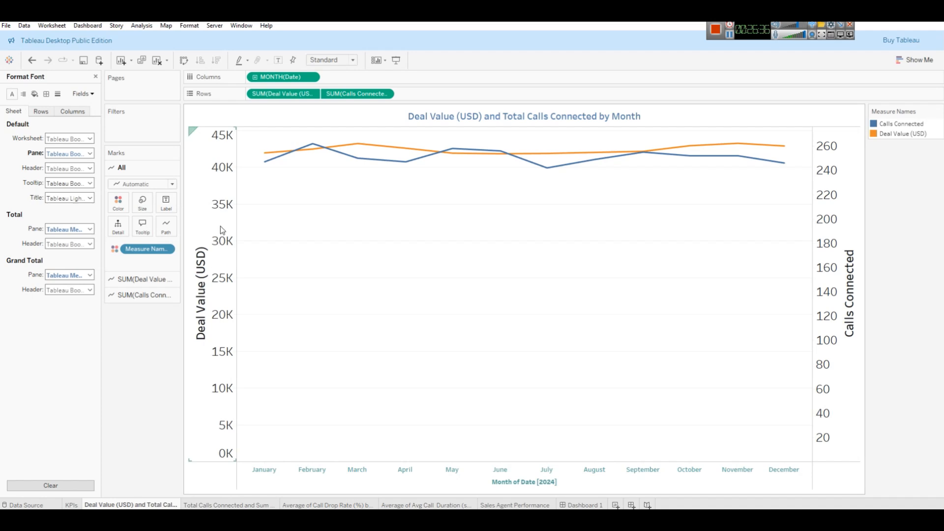
pyautogui.rightClick(220, 226)
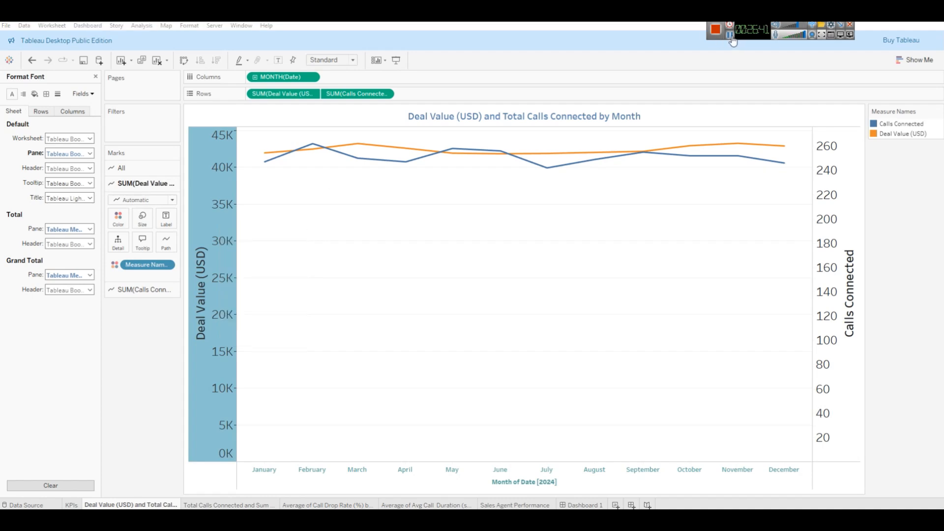
pyautogui.click(61, 198)
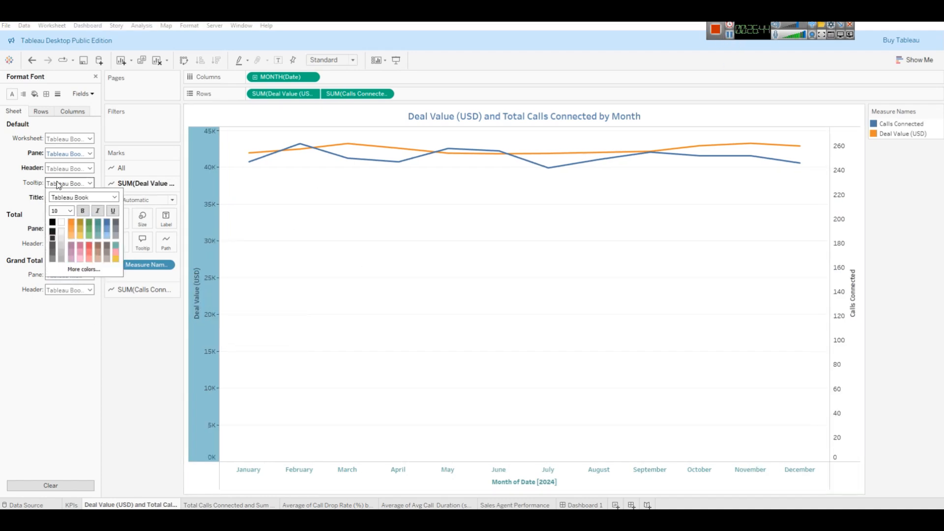
pyautogui.click(98, 226)
pyautogui.click(132, 357)
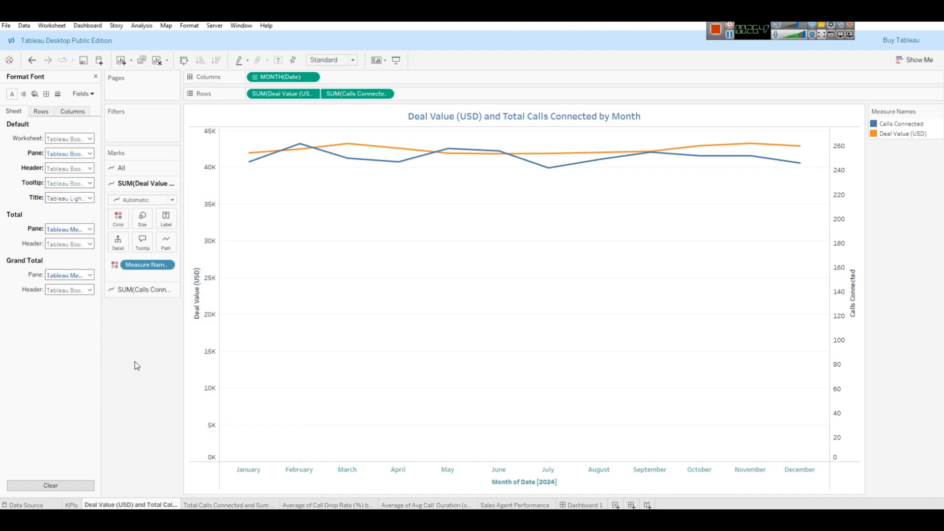
# Review the header, title and pane font settings of the monthly deal value sheet and check its axis labels on the dashboard
pyautogui.click(64, 169)
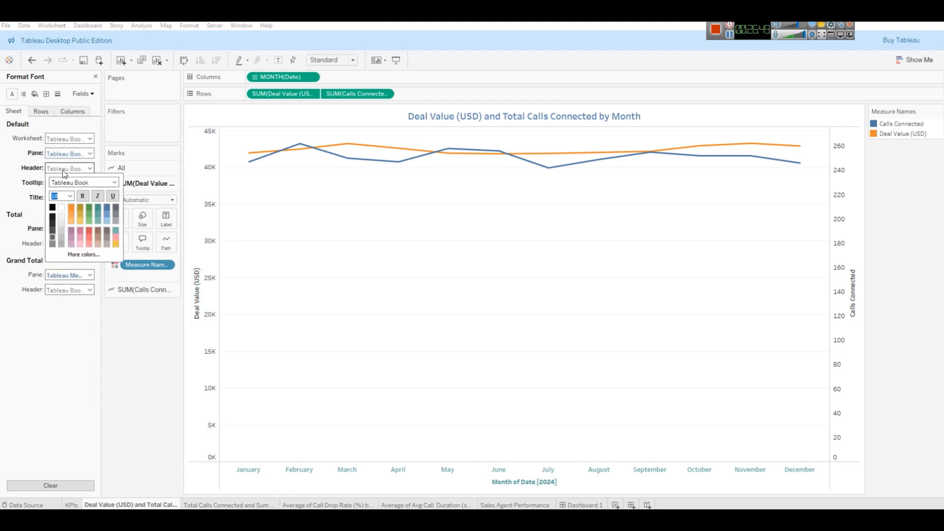
pyautogui.click(64, 168)
pyautogui.click(67, 198)
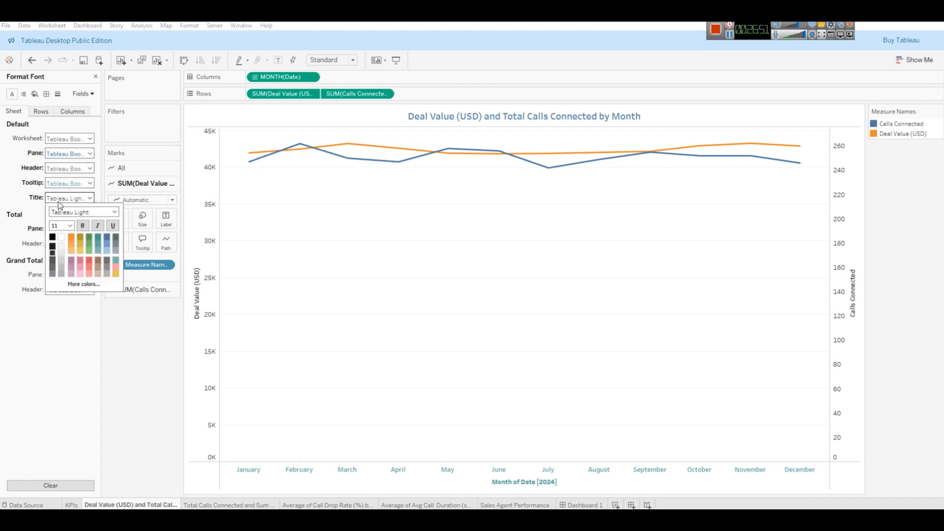
pyautogui.click(70, 225)
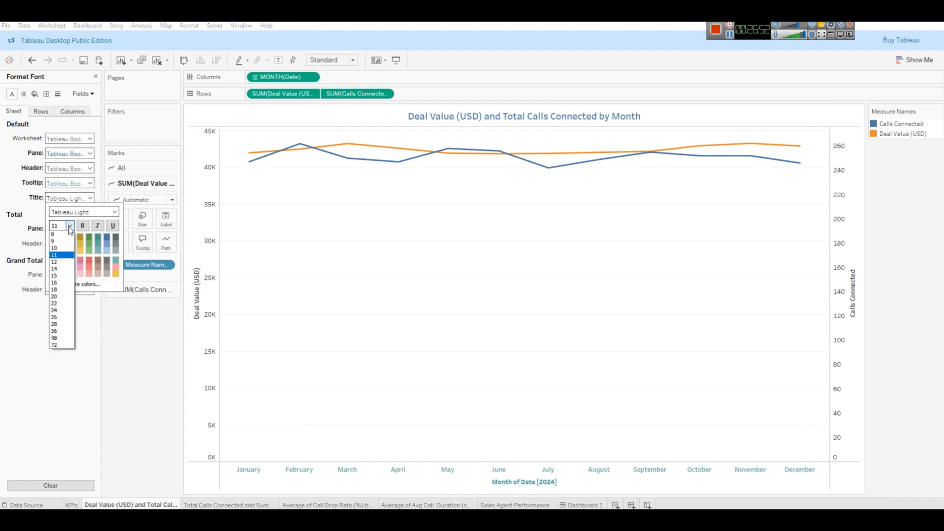
pyautogui.click(57, 255)
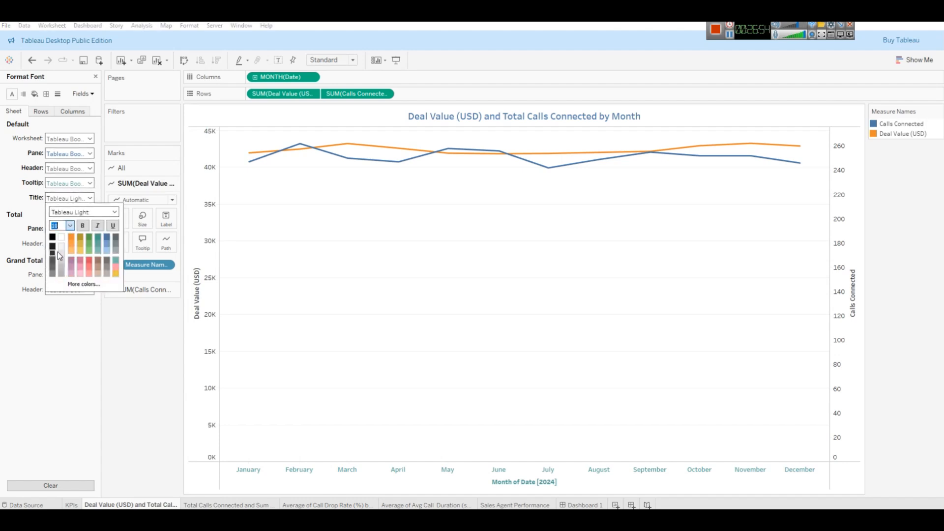
pyautogui.click(85, 168)
pyautogui.click(88, 156)
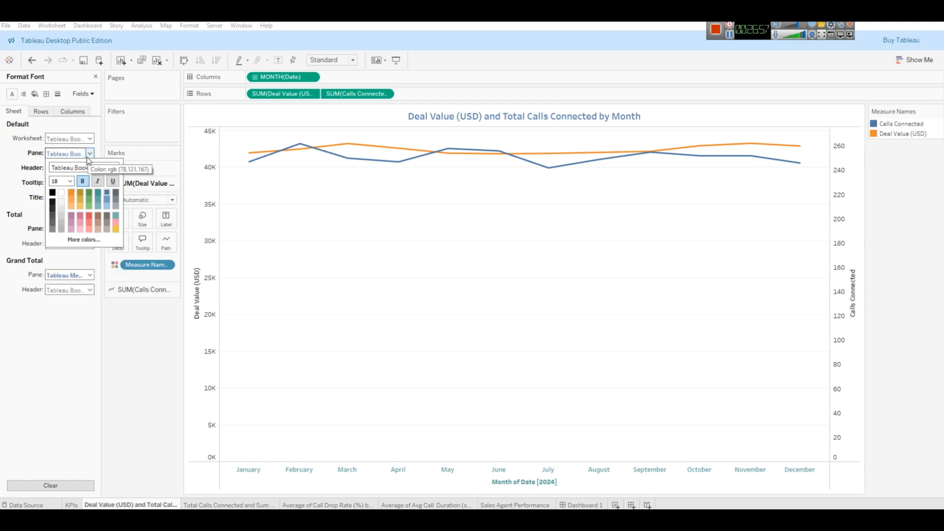
pyautogui.click(87, 156)
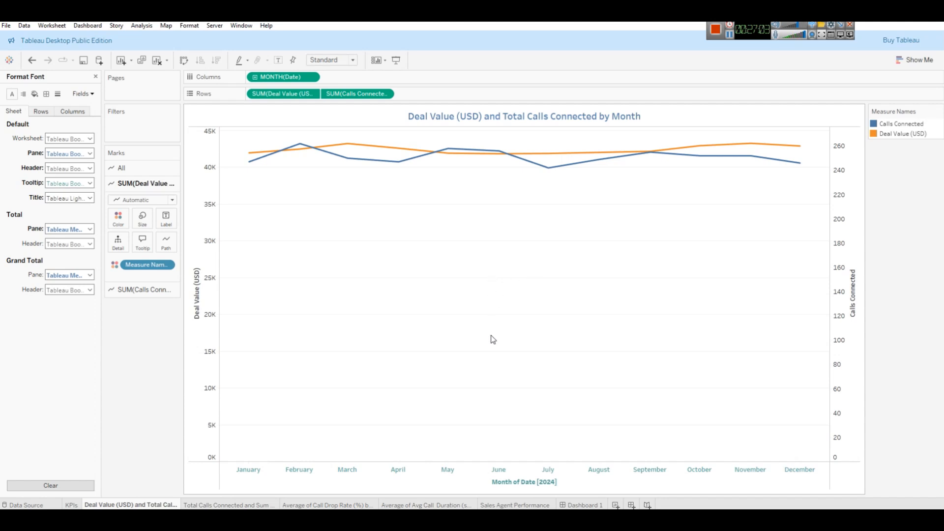
pyautogui.click(571, 505)
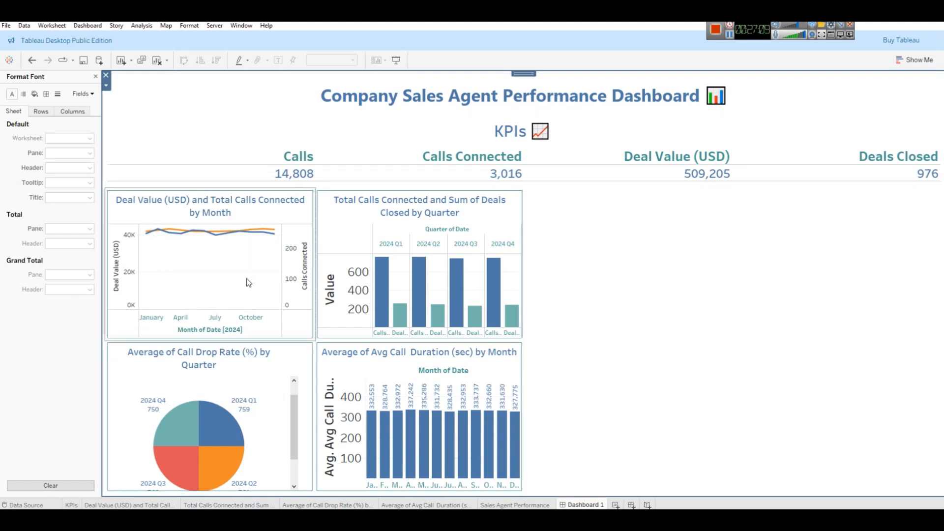
pyautogui.click(730, 35)
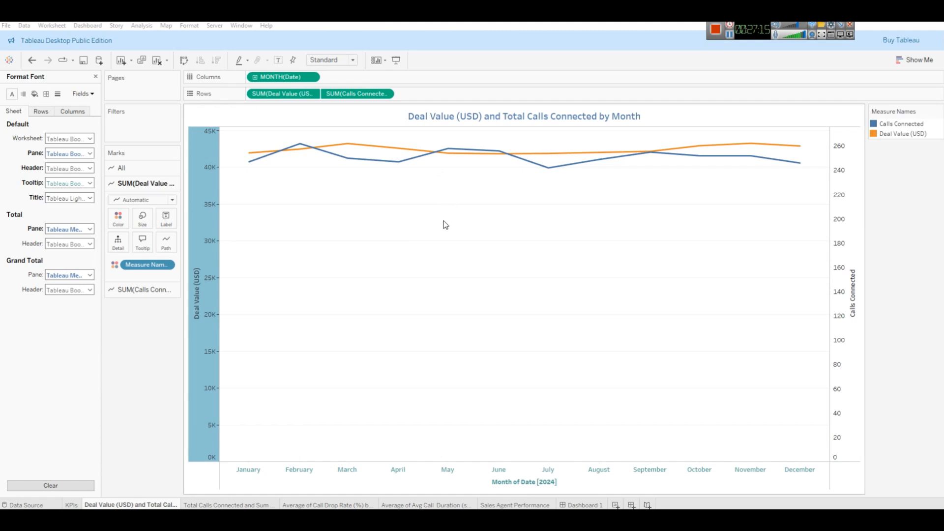
# Edit the Deal Value (USD) axis so that its automatic range does not include zero
pyautogui.rightClick(195, 198)
pyautogui.click(206, 205)
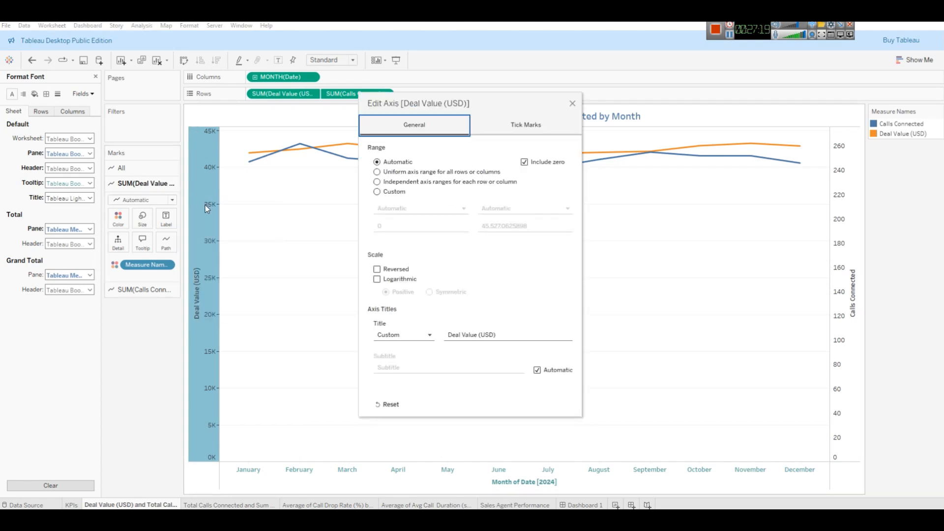
pyautogui.click(524, 163)
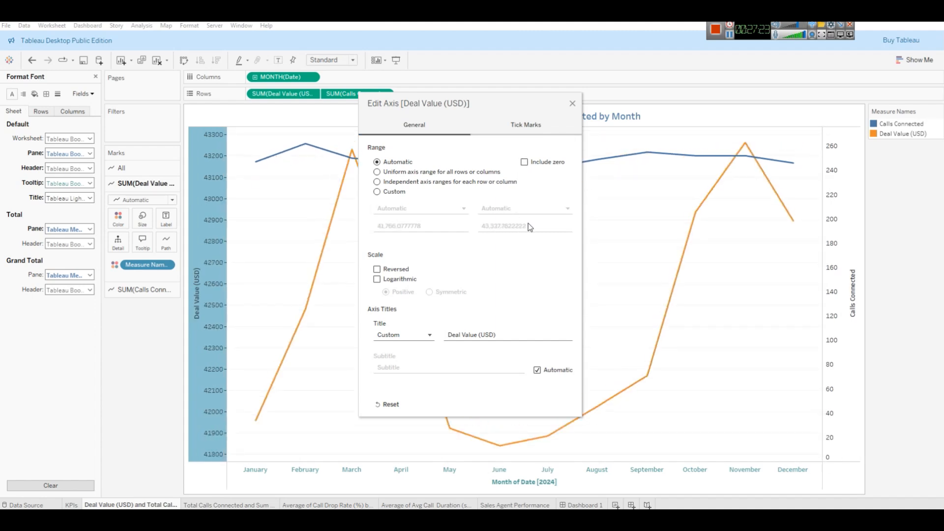
pyautogui.click(576, 105)
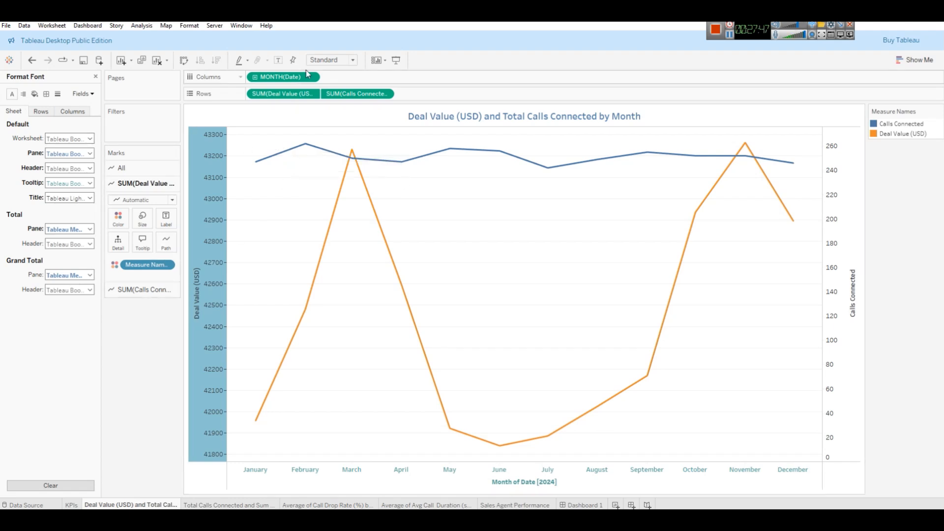
# Label the Deal Value line with SUM(Deal Value (USD)) at pane font size 12 and check the labels on the dashboard
pyautogui.moveTo(288, 96); pyautogui.dragTo(167, 222)
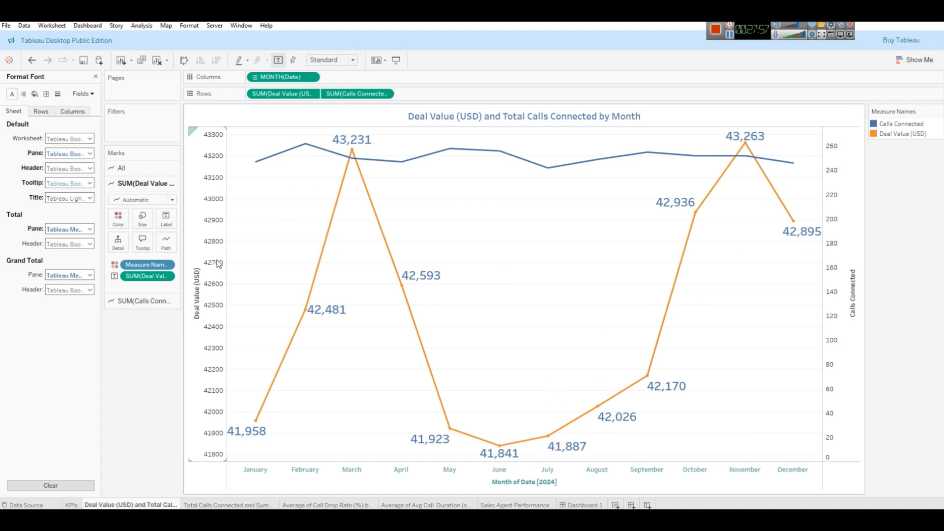
pyautogui.click(170, 280)
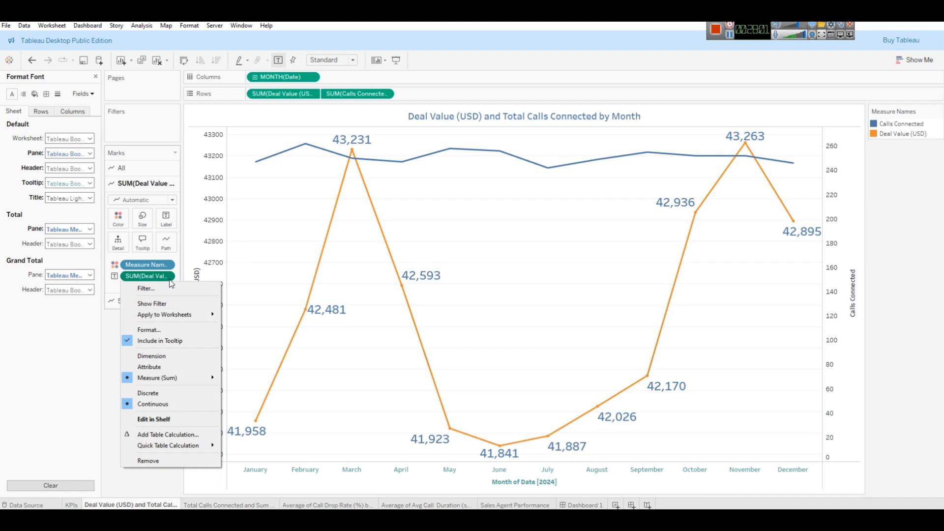
pyautogui.rightClick(367, 141)
pyautogui.click(361, 138)
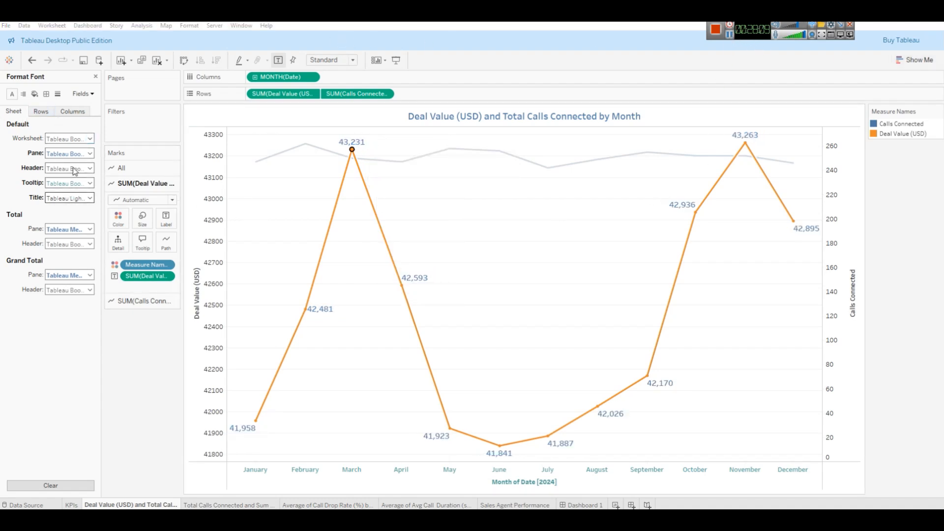
pyautogui.click(86, 154)
pyautogui.click(60, 422)
pyautogui.click(581, 504)
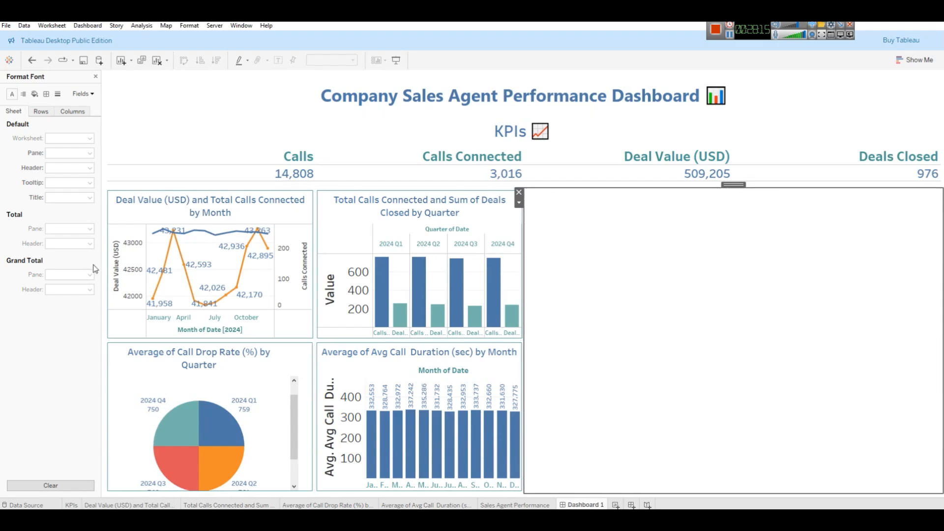
pyautogui.click(385, 335)
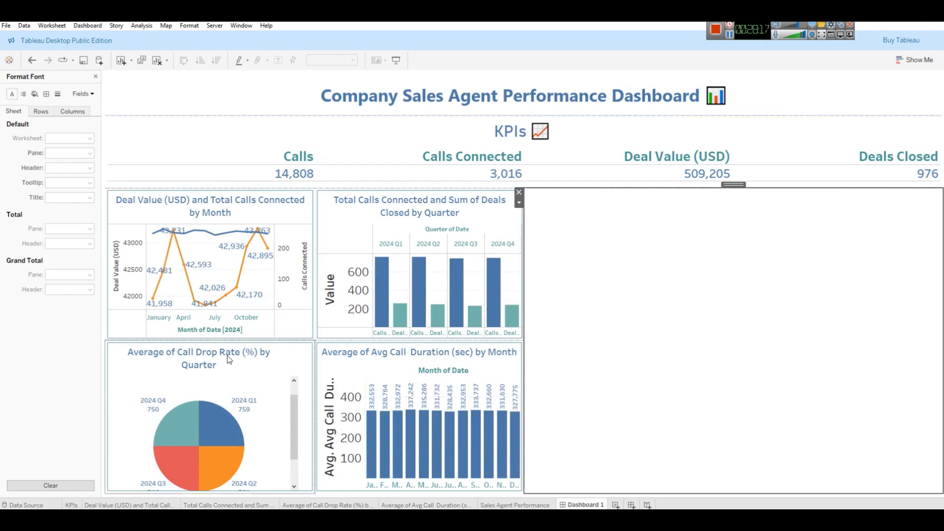
# Set the pane font size to 8 for the data labels on the Deal Value (USD) and Total Calls Connected by Month sheet
pyautogui.click(118, 504)
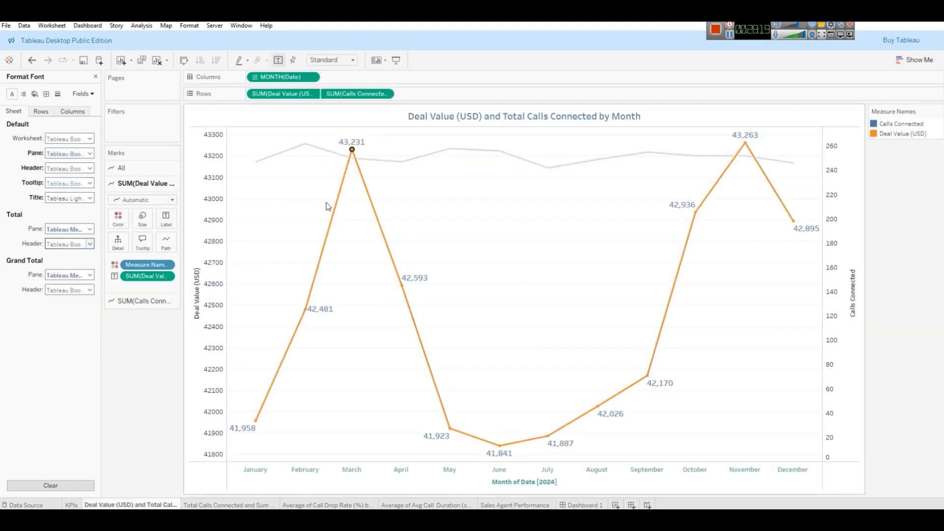
pyautogui.click(90, 154)
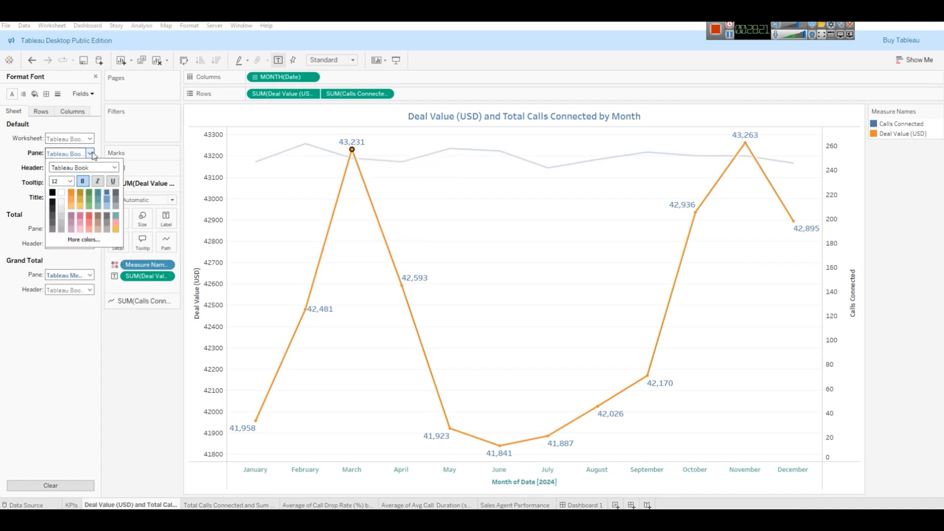
pyautogui.click(70, 180)
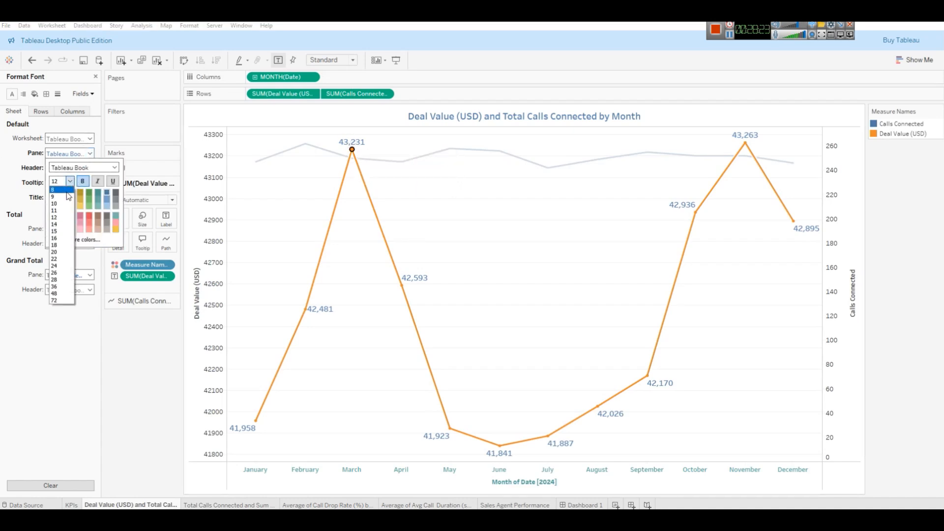
pyautogui.click(68, 196)
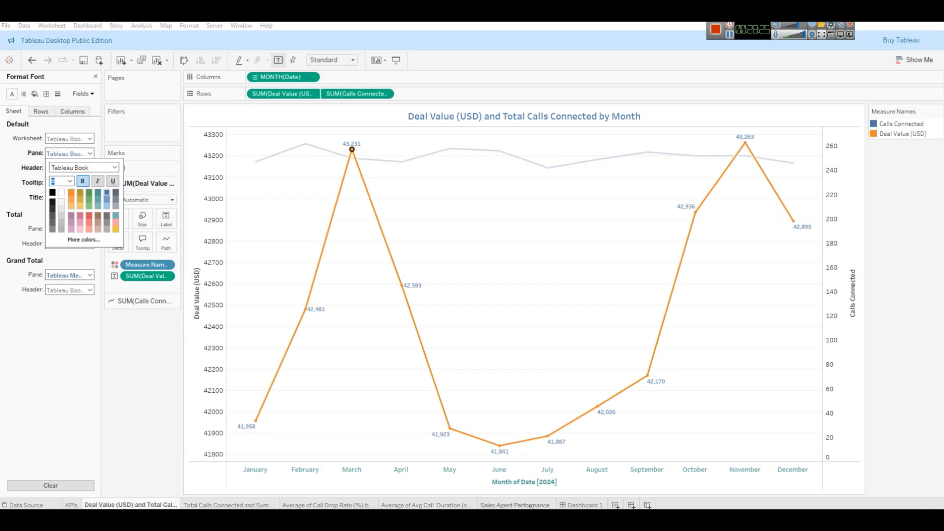
# Return to the dashboard and add the Sales Agent Performance sheet to the blank area beside the charts
pyautogui.click(585, 505)
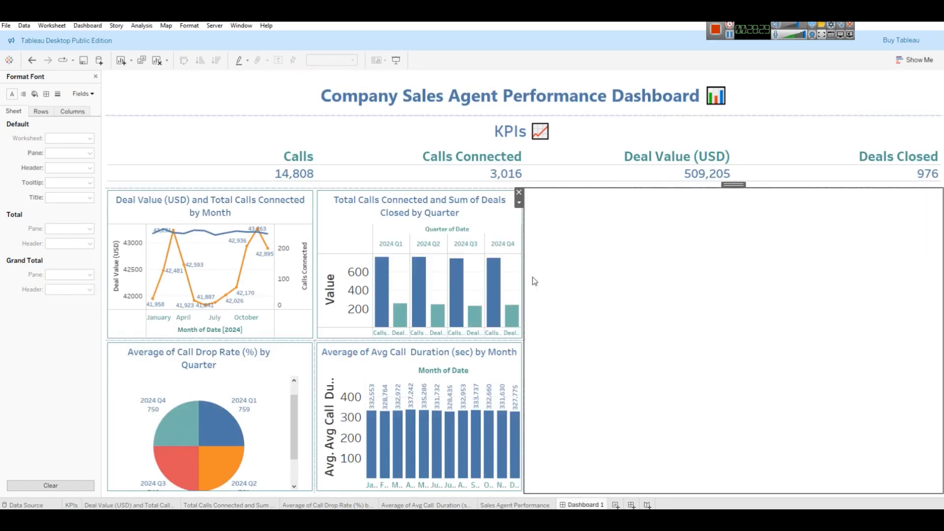
pyautogui.click(96, 77)
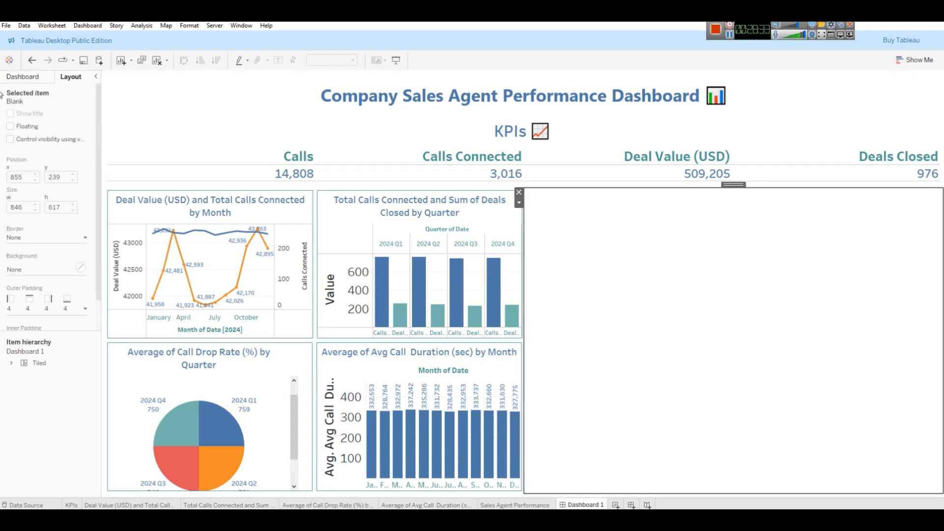
pyautogui.click(10, 78)
pyautogui.moveTo(36, 241); pyautogui.dragTo(734, 301)
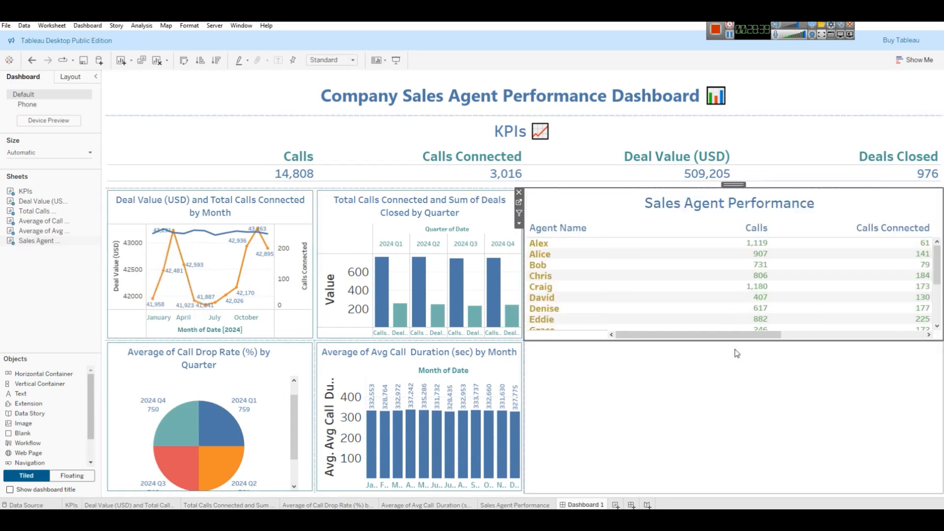
# Extend the Sales Agent Performance sheet's height down the blank area and narrow its columns so that all of them fit
pyautogui.moveTo(733, 338); pyautogui.dragTo(739, 478)
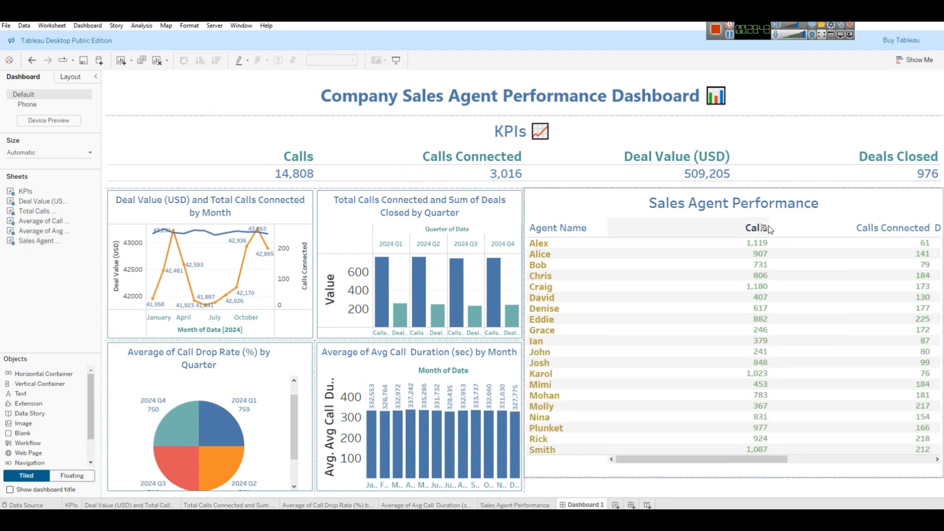
pyautogui.moveTo(768, 230); pyautogui.dragTo(694, 232)
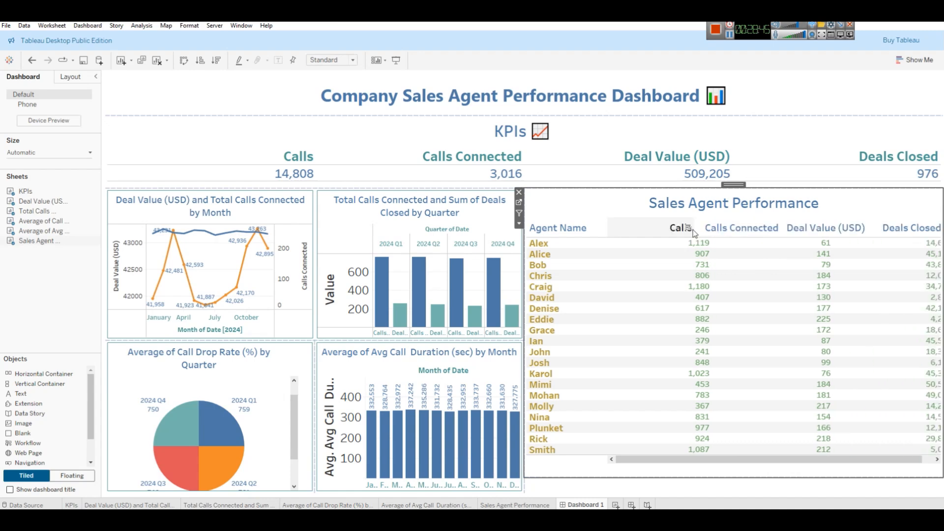
pyautogui.moveTo(871, 229); pyautogui.dragTo(862, 226)
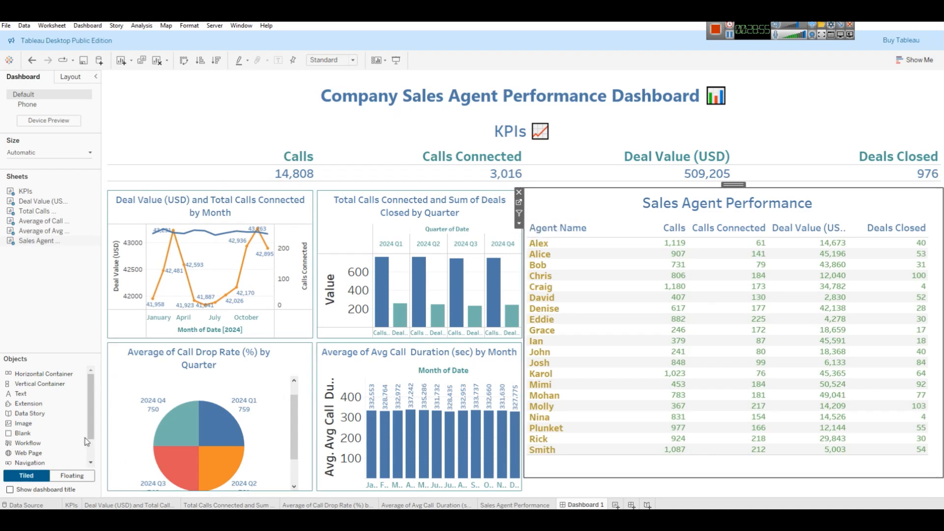
# Check the dashboard's item hierarchy for the Sales Agent Performance sheet's container and remove the sheet from the dashboard
pyautogui.click(73, 78)
pyautogui.click(10, 363)
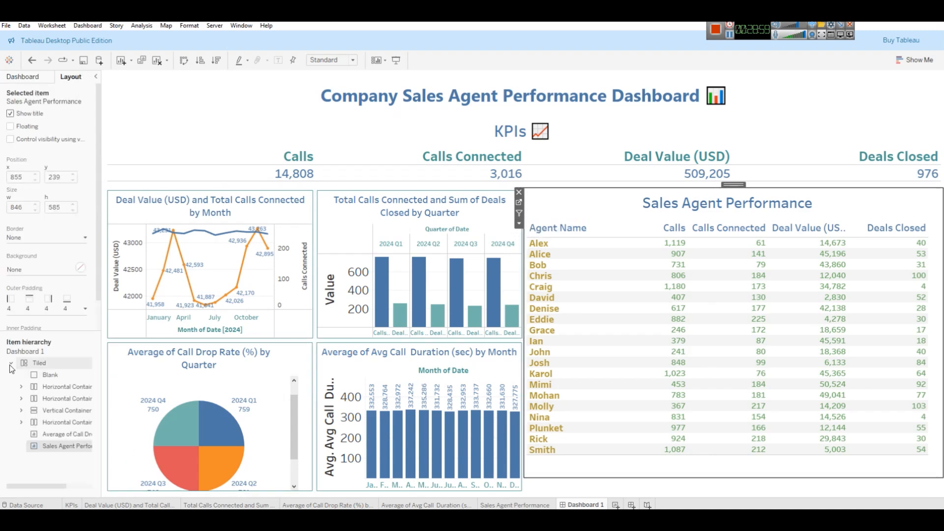
pyautogui.click(57, 426)
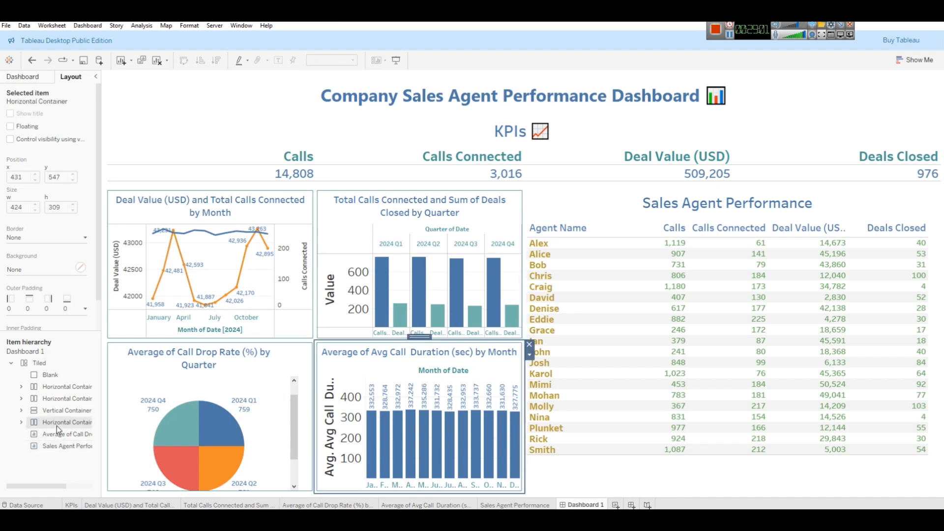
pyautogui.click(695, 195)
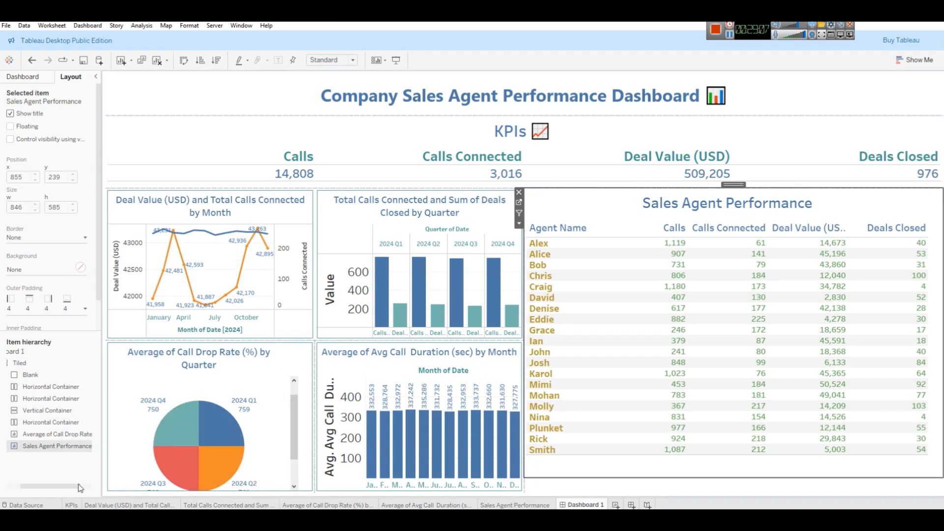
pyautogui.moveTo(60, 485); pyautogui.dragTo(46, 484)
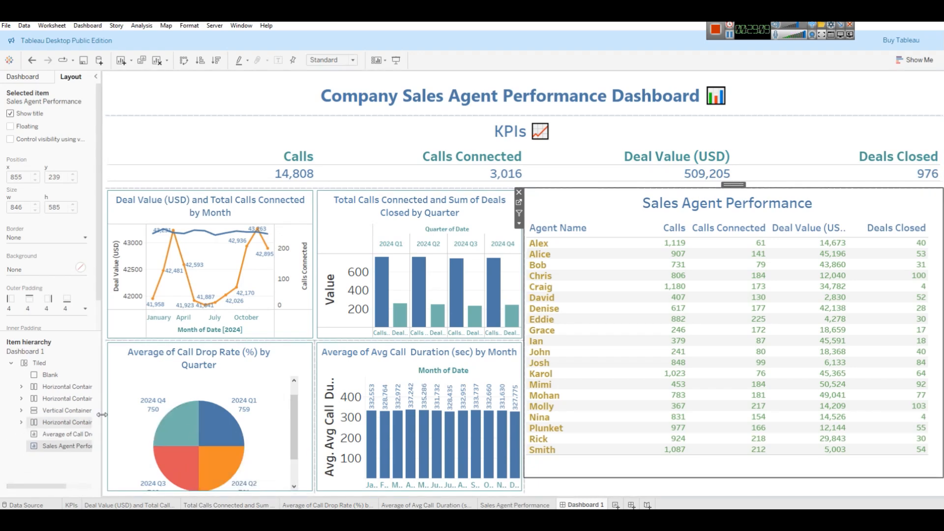
pyautogui.click(69, 423)
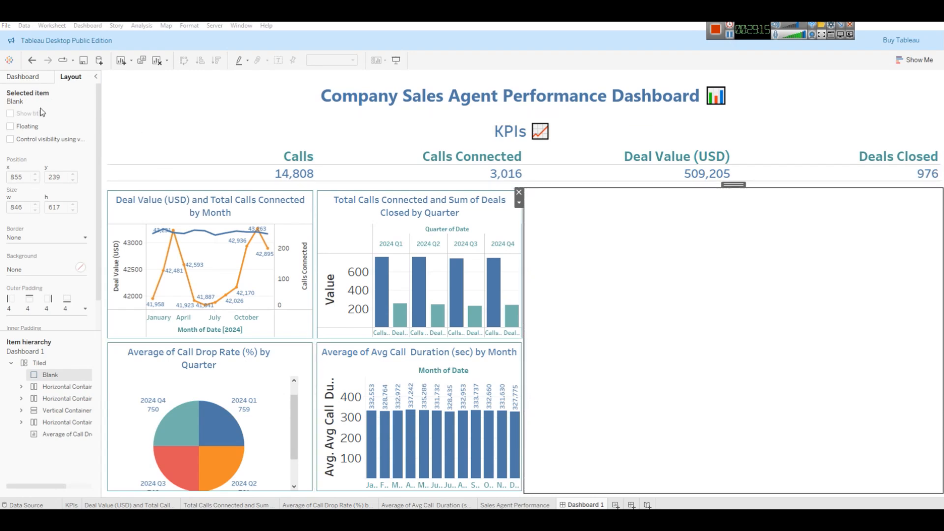
# Put a horizontal container in the empty area beside the charts and make it fill the area in place of the blank
pyautogui.click(14, 80)
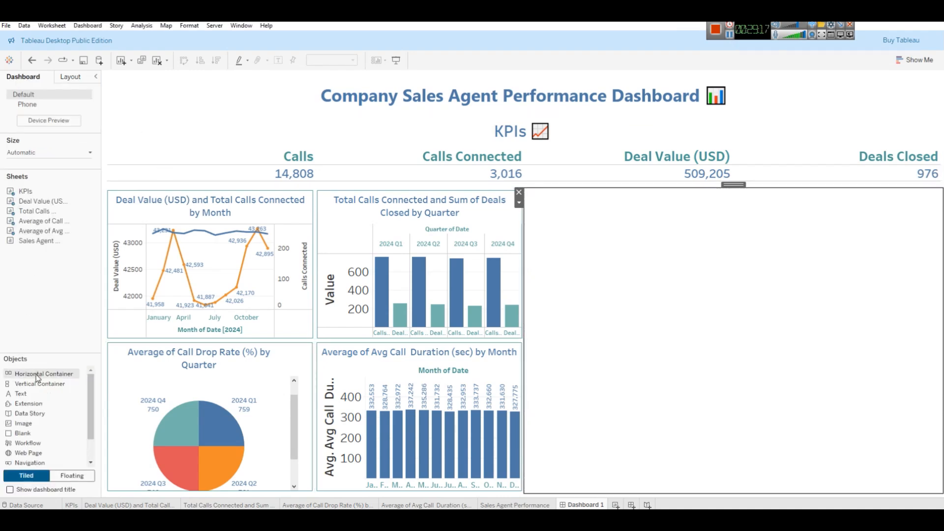
pyautogui.moveTo(37, 377); pyautogui.dragTo(701, 328)
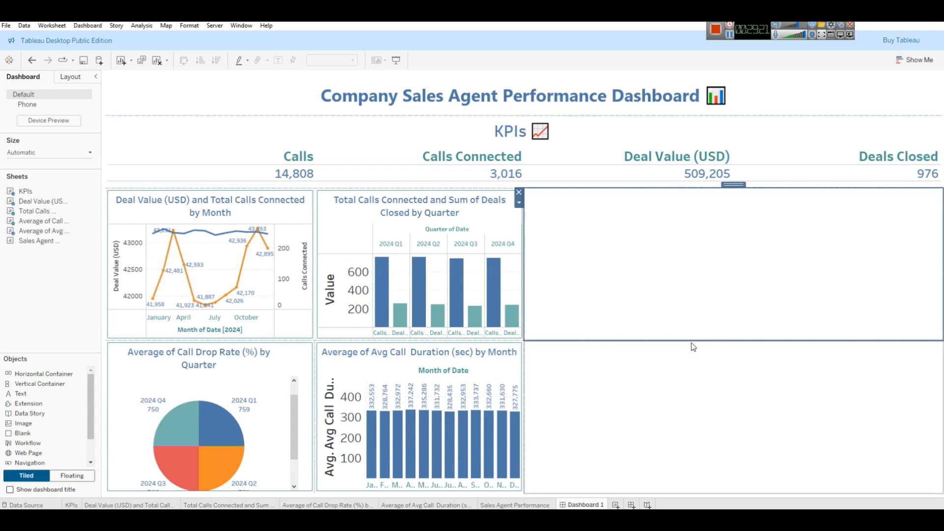
pyautogui.moveTo(691, 340); pyautogui.dragTo(716, 393)
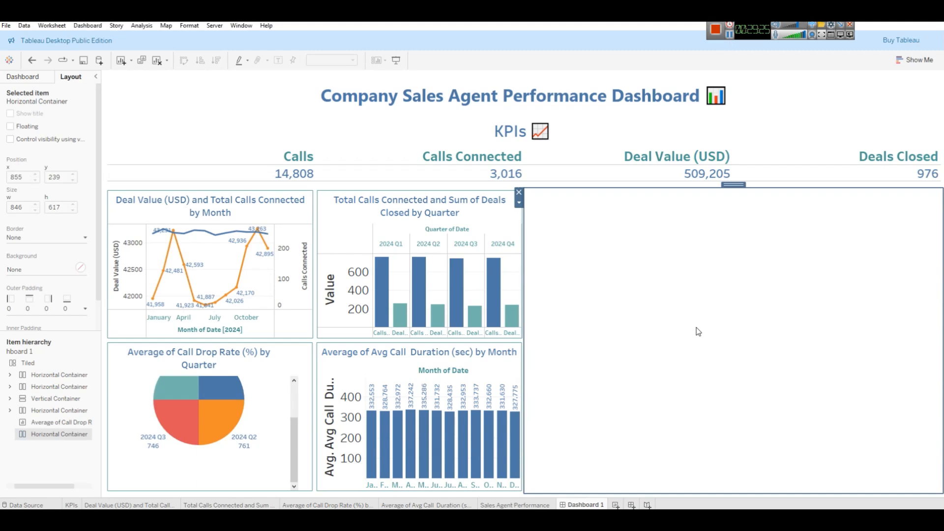
# Place the Sales Agent Performance sheet in the new horizontal container and set its fit to Fit Width
pyautogui.click(11, 78)
pyautogui.moveTo(37, 241); pyautogui.dragTo(566, 297)
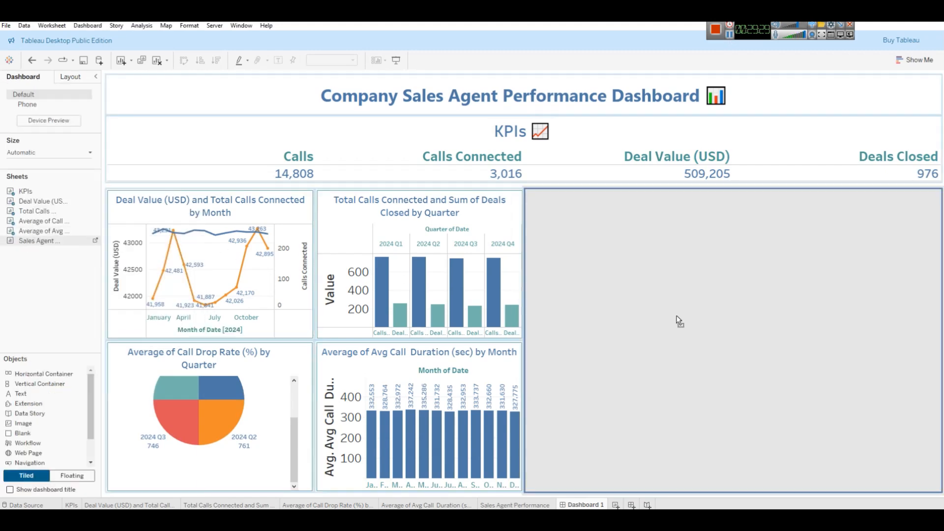
pyautogui.moveTo(679, 320); pyautogui.dragTo(678, 320)
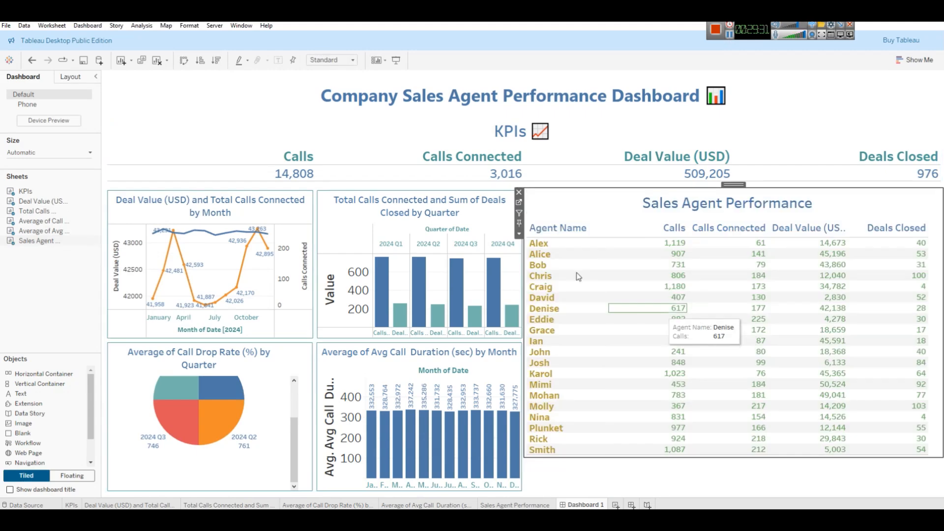
pyautogui.click(519, 235)
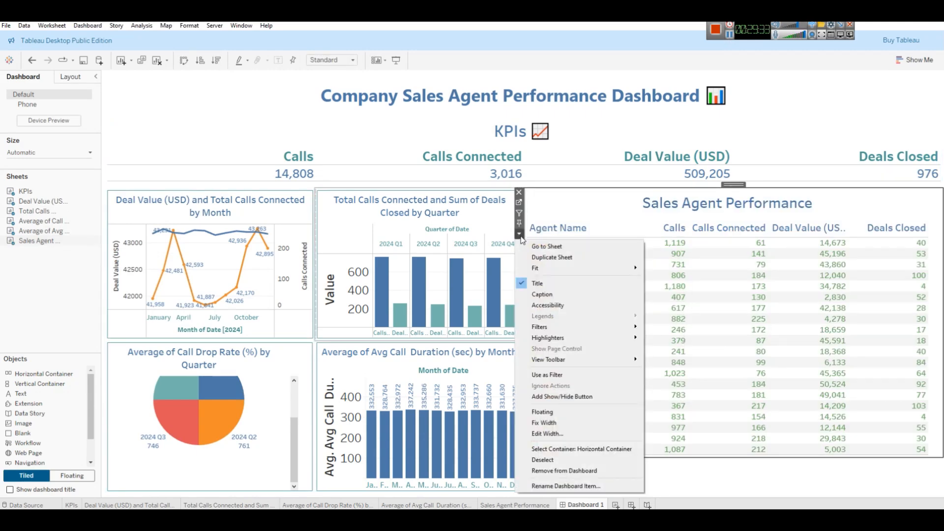
pyautogui.moveTo(540, 267)
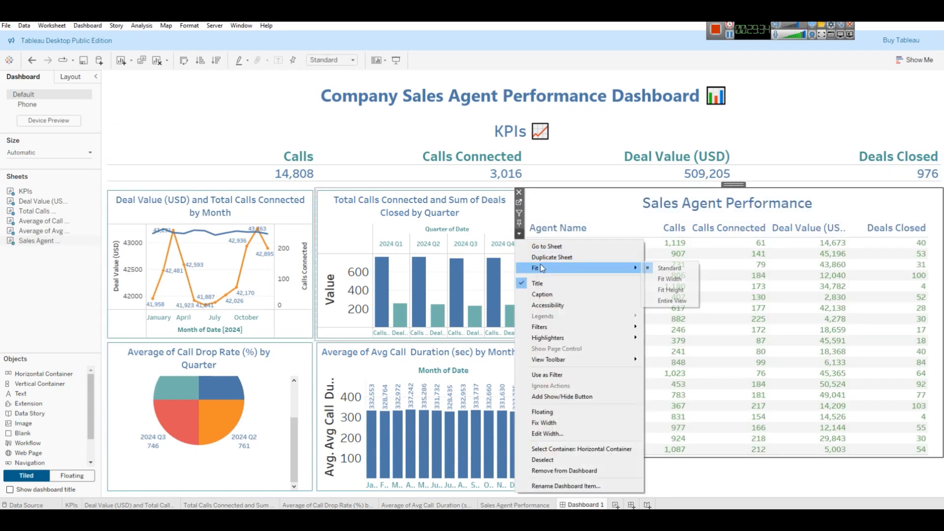
pyautogui.click(681, 279)
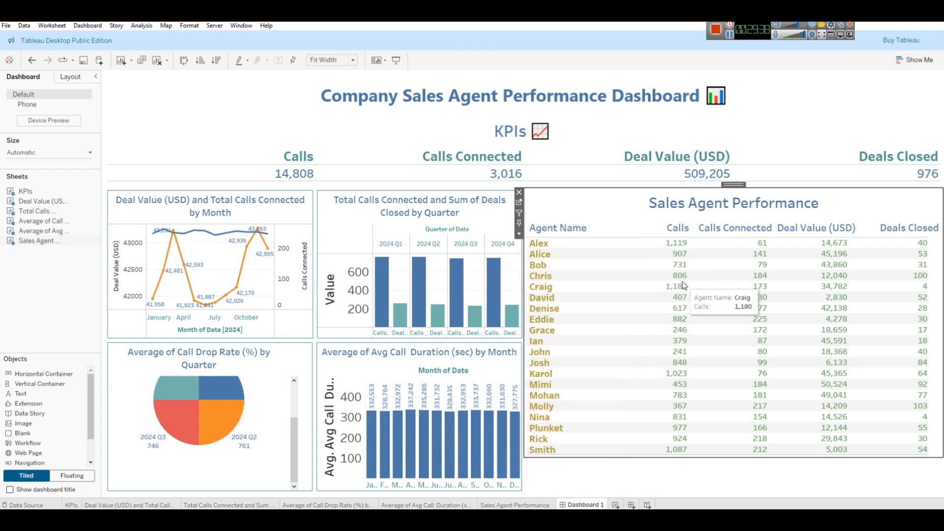
# Increase the row height of the Sales Agent Performance table so that it uses more of its container's height
pyautogui.click(749, 464)
pyautogui.click(746, 458)
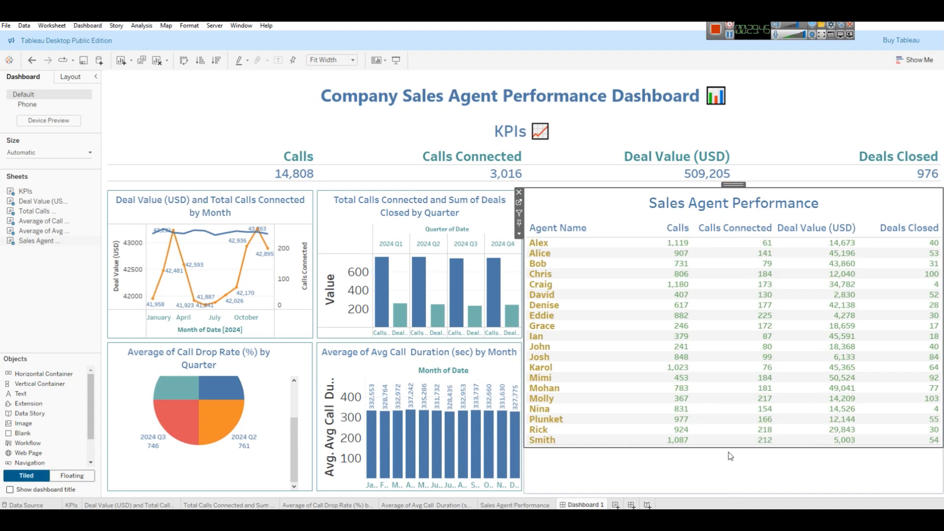
pyautogui.click(708, 468)
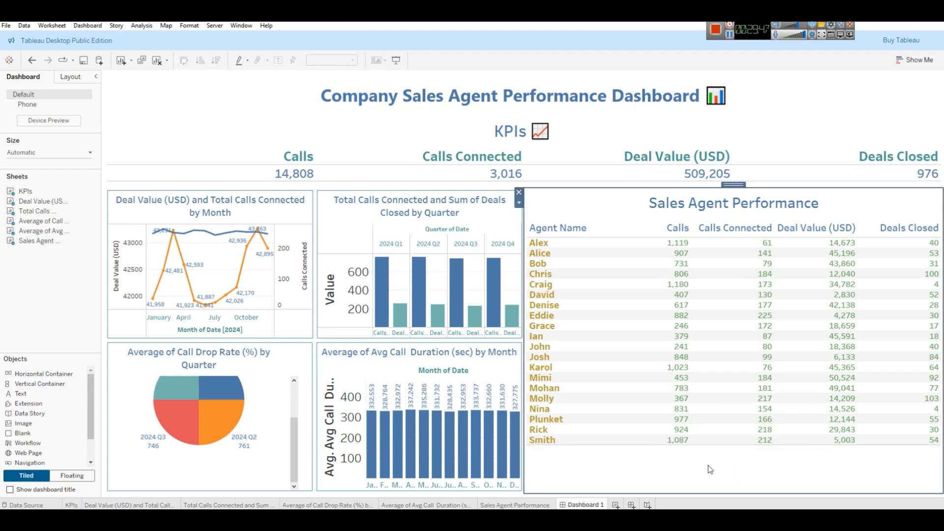
pyautogui.click(623, 447)
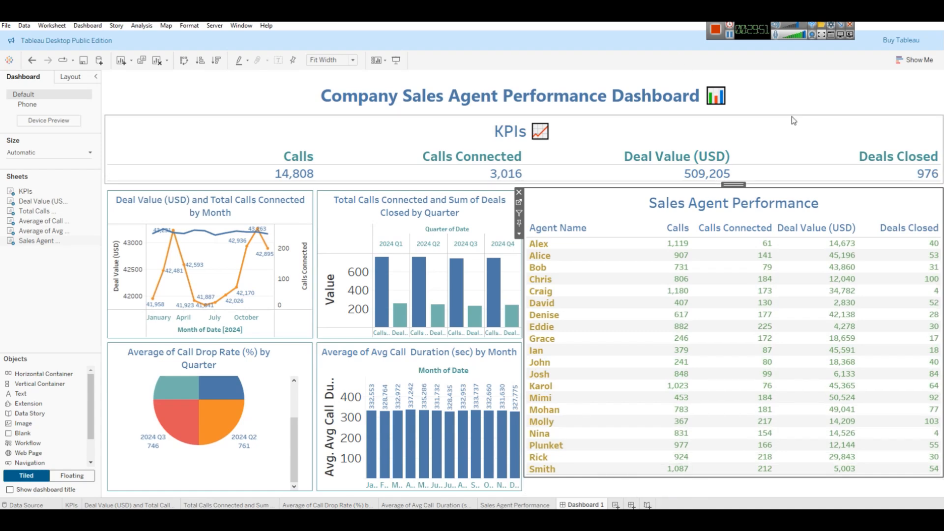
# Give the KPIs sheet on the dashboard a light blue-grey background
pyautogui.click(638, 127)
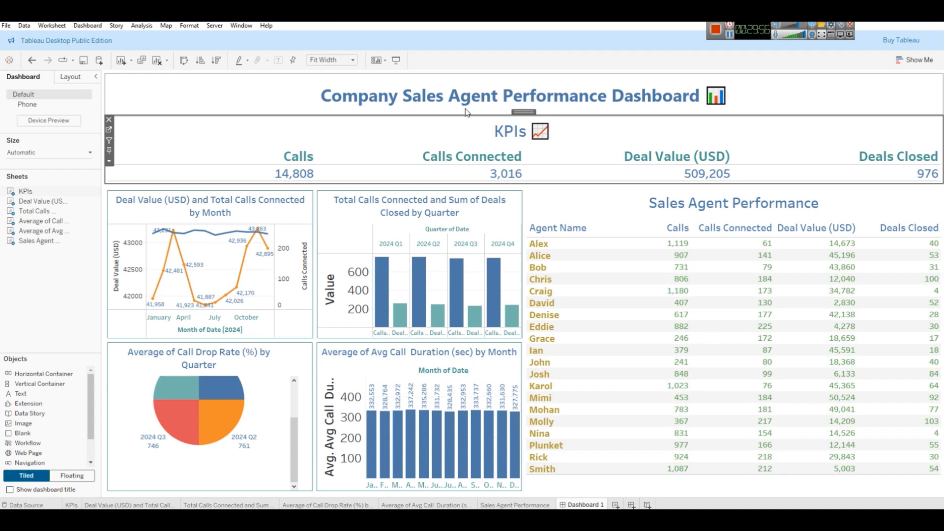
pyautogui.click(68, 78)
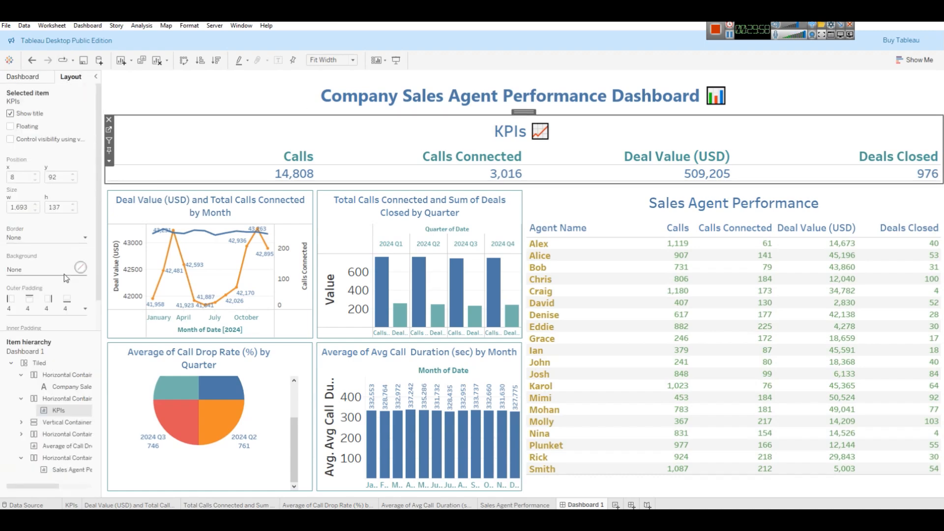
pyautogui.click(81, 268)
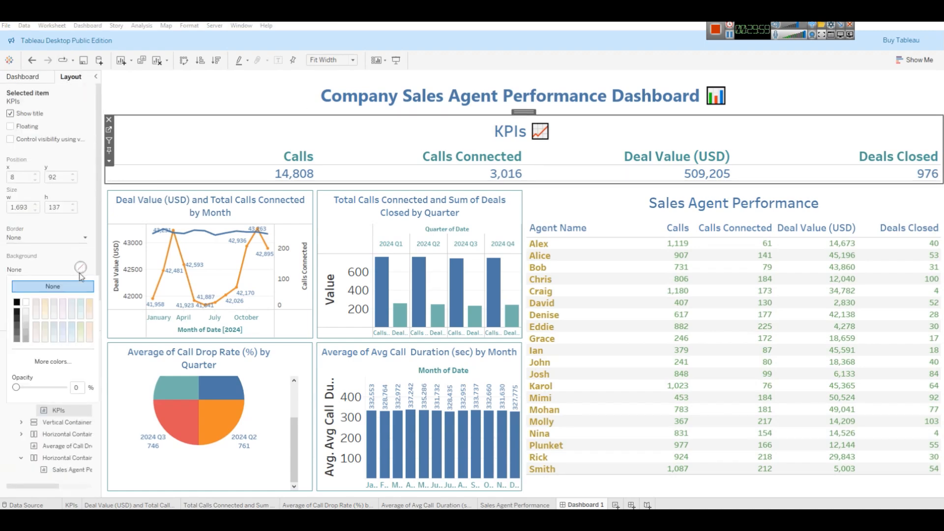
pyautogui.click(71, 302)
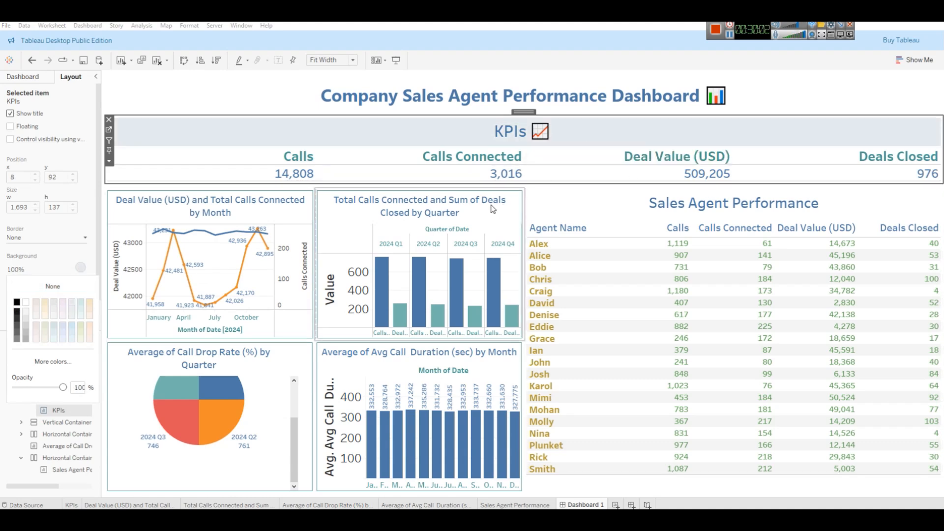
# Try the Sales Agent Performance title at font size 12 without bold
pyautogui.click(690, 206)
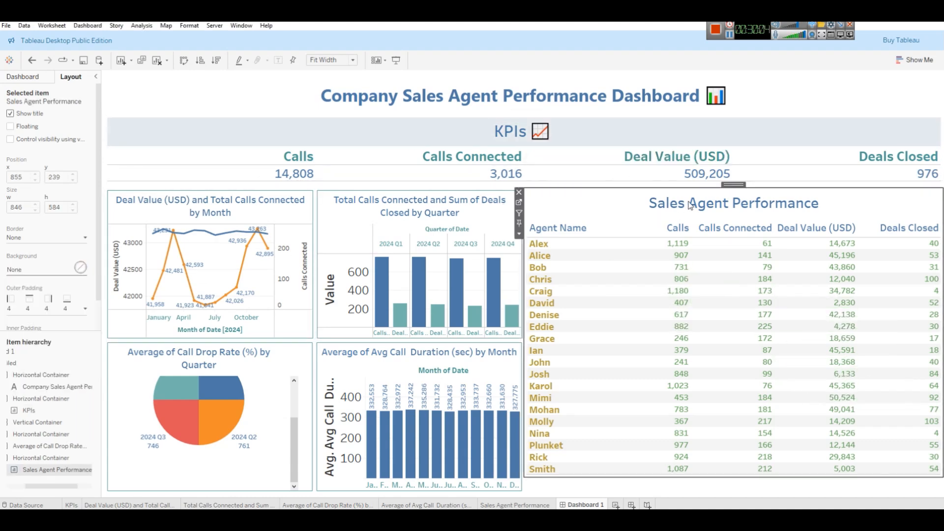
pyautogui.doubleClick(691, 206)
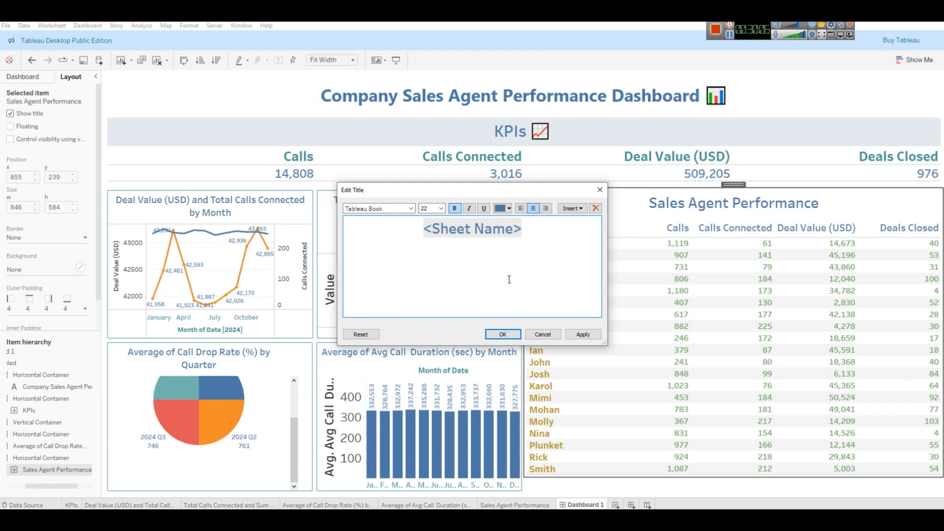
pyautogui.hotkey('ctrl', 'a')
pyautogui.click(441, 208)
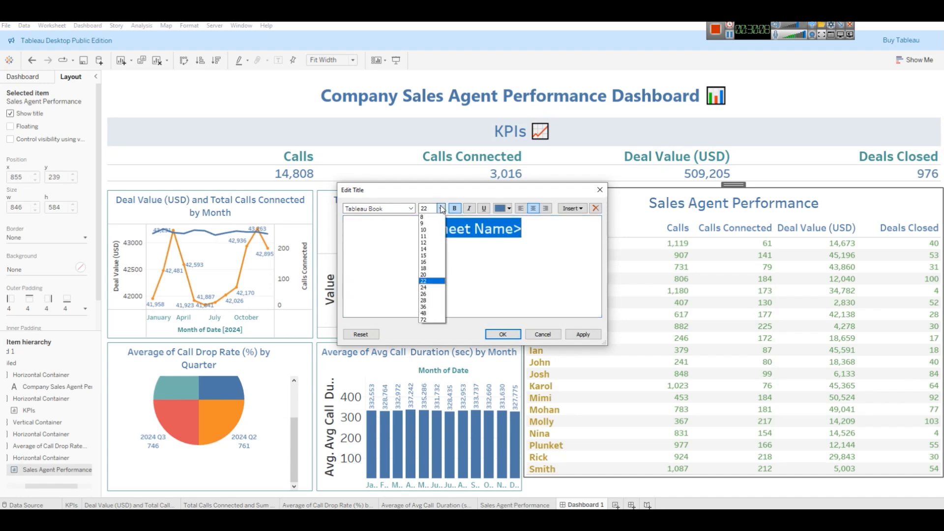
pyautogui.click(428, 243)
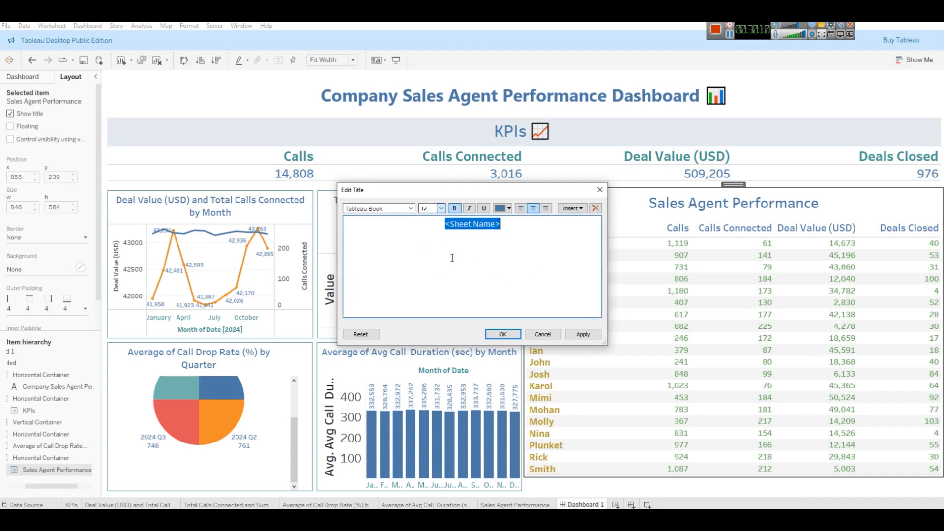
pyautogui.click(579, 334)
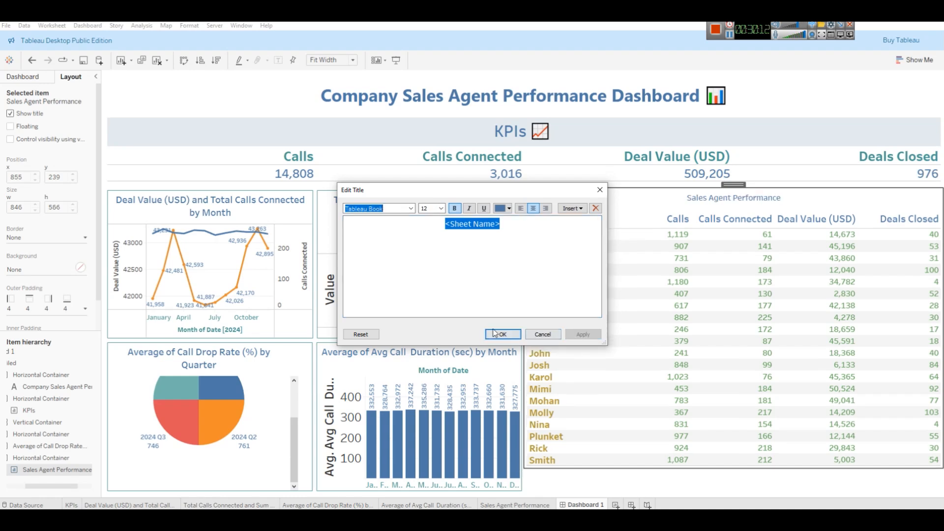
pyautogui.click(454, 209)
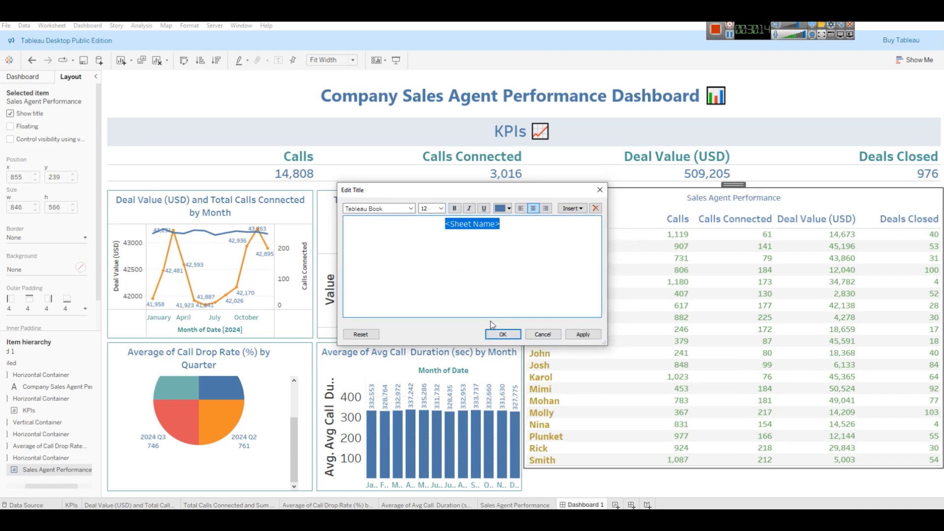
pyautogui.click(574, 336)
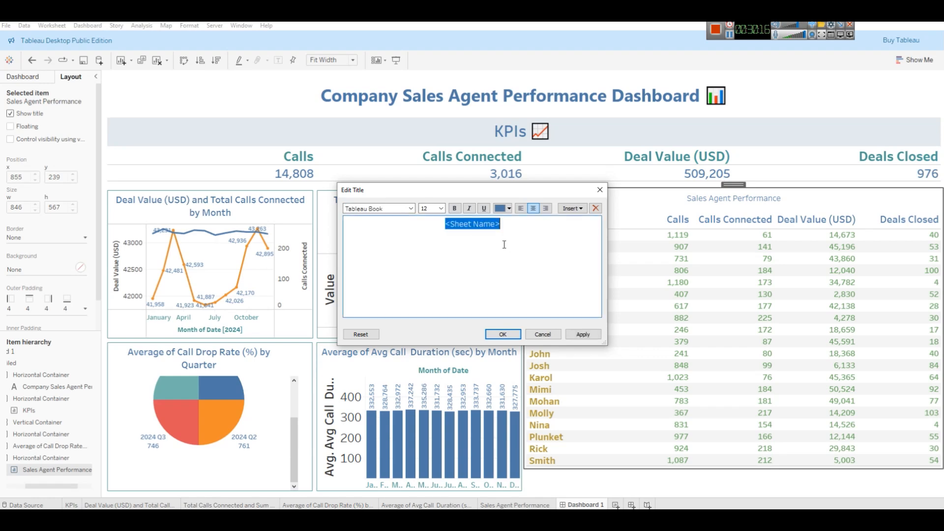
# Make the Sales Agent Performance title bold at font size 14 and apply it
pyautogui.click(454, 208)
pyautogui.click(442, 208)
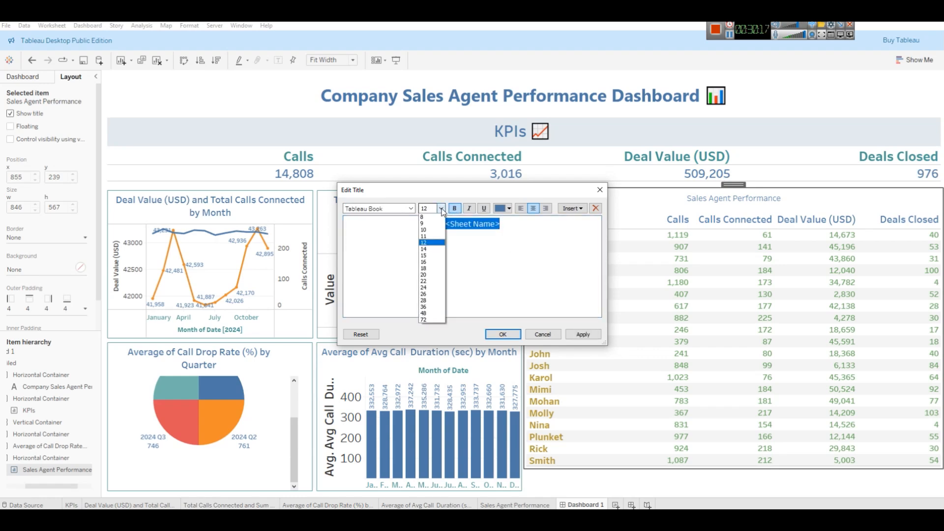
pyautogui.click(437, 249)
pyautogui.click(583, 335)
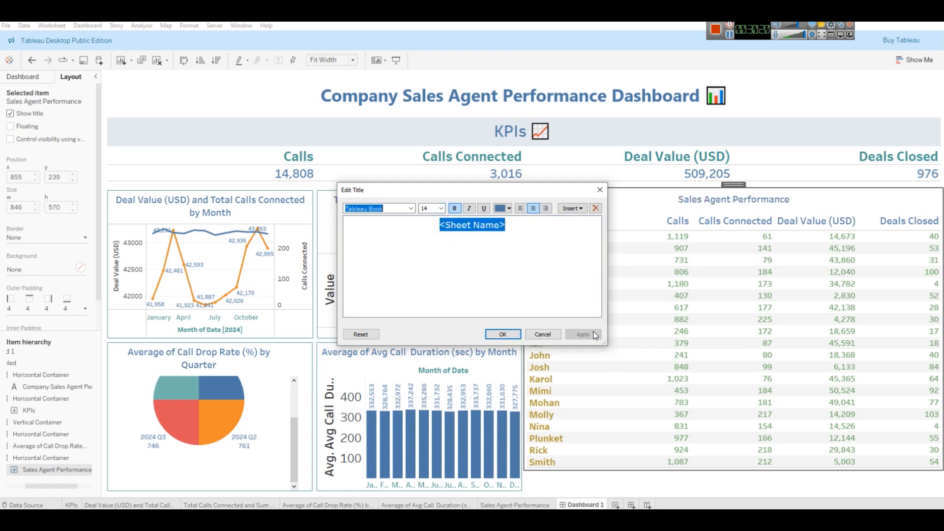
# Give the Sales Agent Performance table and the two upper charts, deal value by month and calls connected by quarter, a light blue-grey background
pyautogui.click(501, 335)
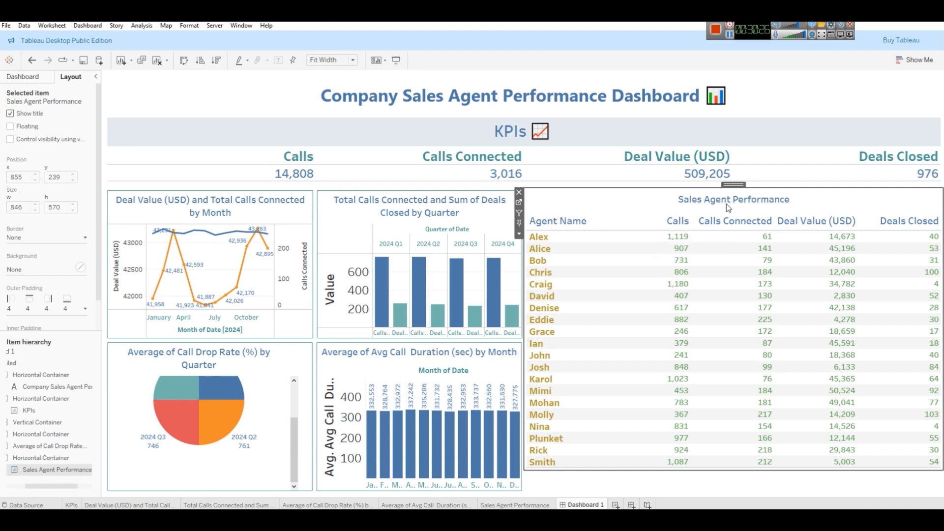
pyautogui.click(78, 270)
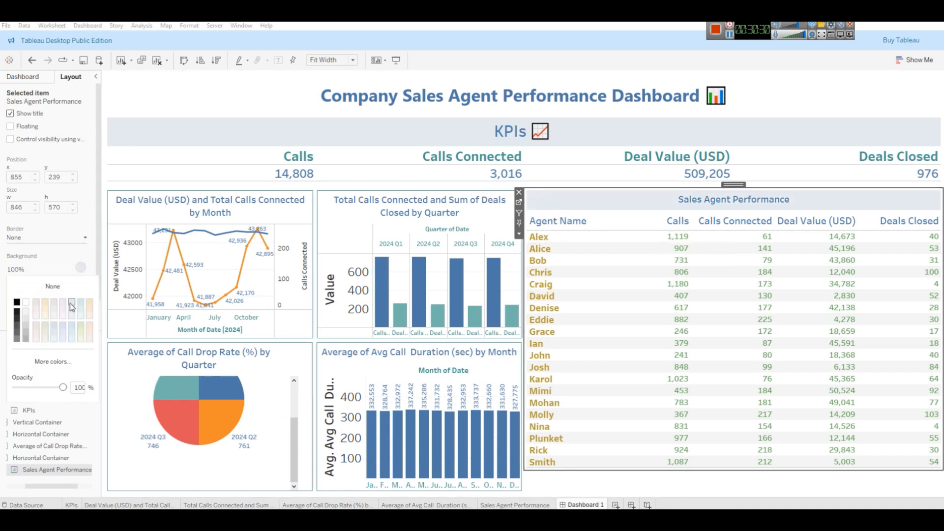
pyautogui.click(221, 202)
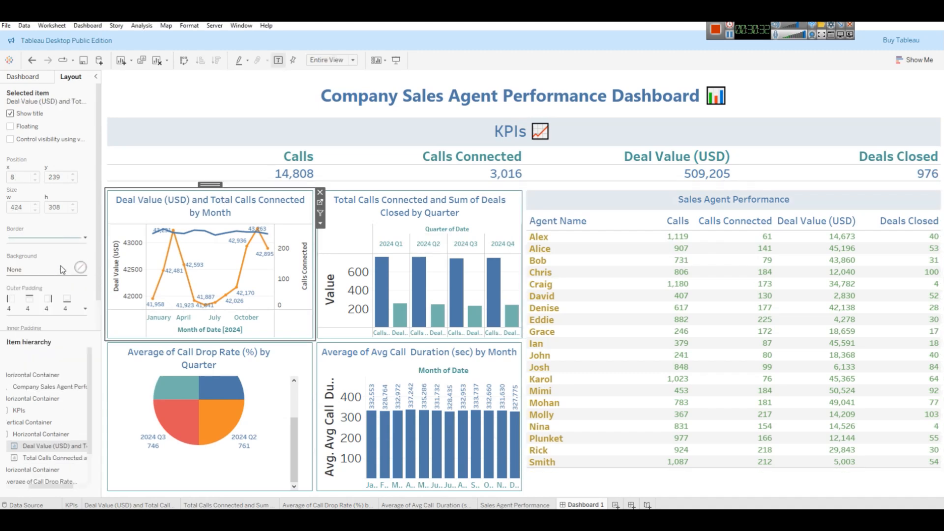
pyautogui.click(80, 269)
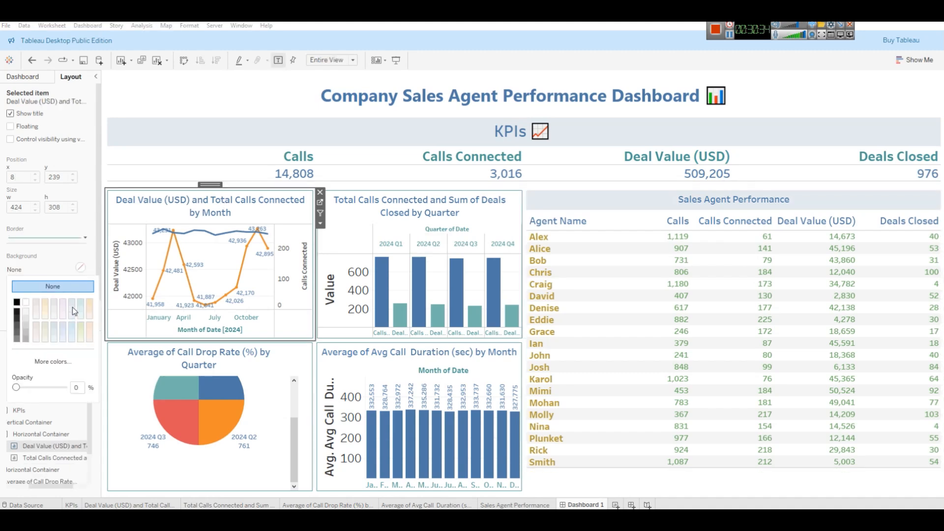
pyautogui.click(405, 202)
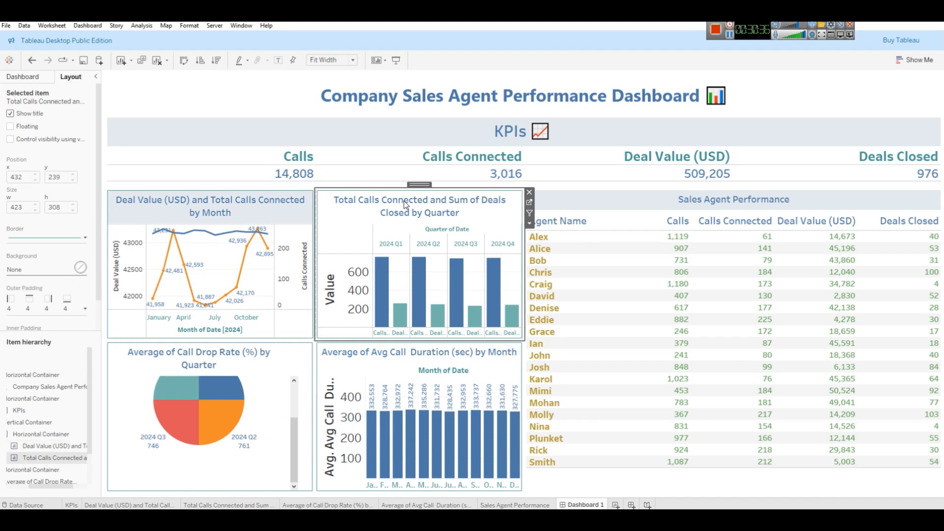
pyautogui.click(80, 267)
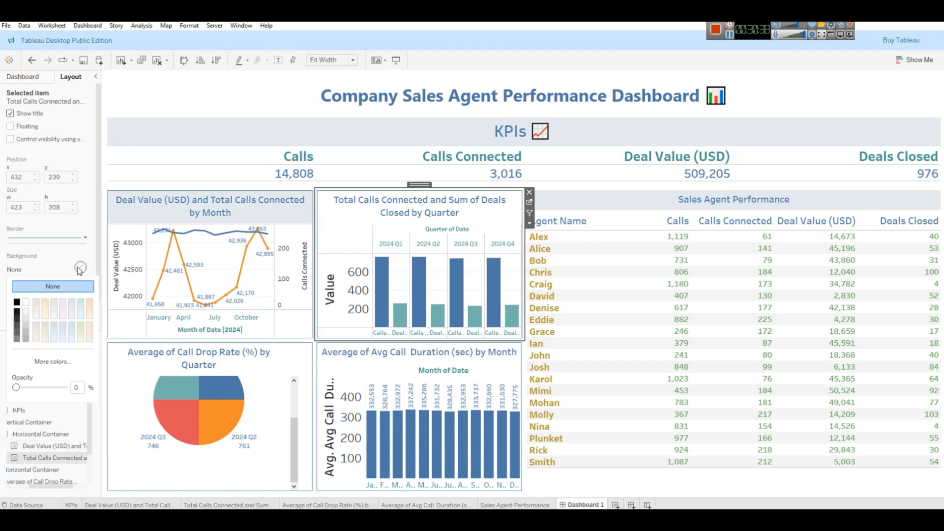
# Apply the same light blue-grey background to the Average of Call Drop Rate and Average of Avg Call Duration charts
pyautogui.click(222, 355)
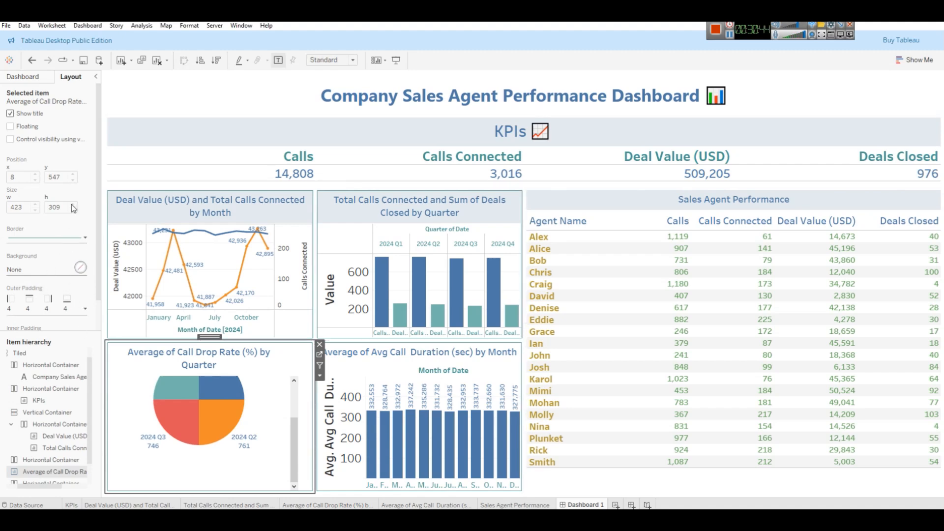
pyautogui.click(83, 269)
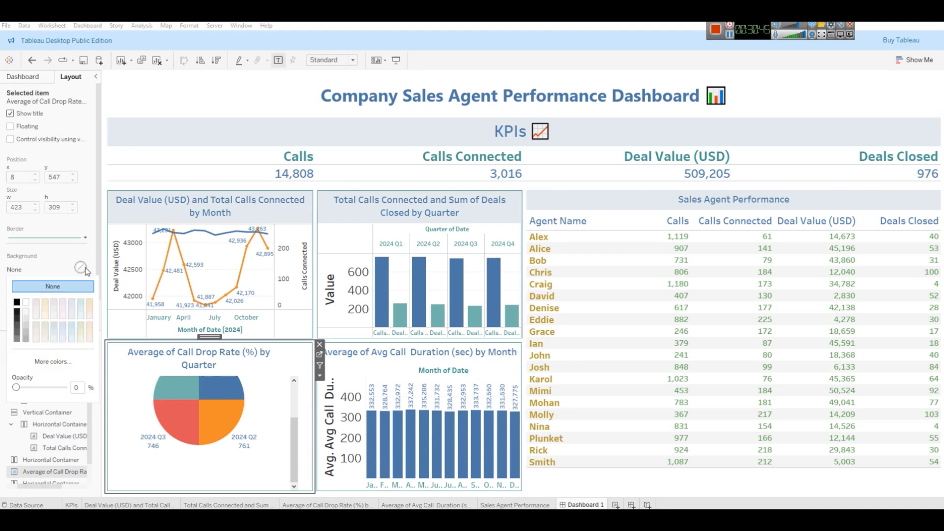
pyautogui.click(69, 302)
pyautogui.doubleClick(442, 354)
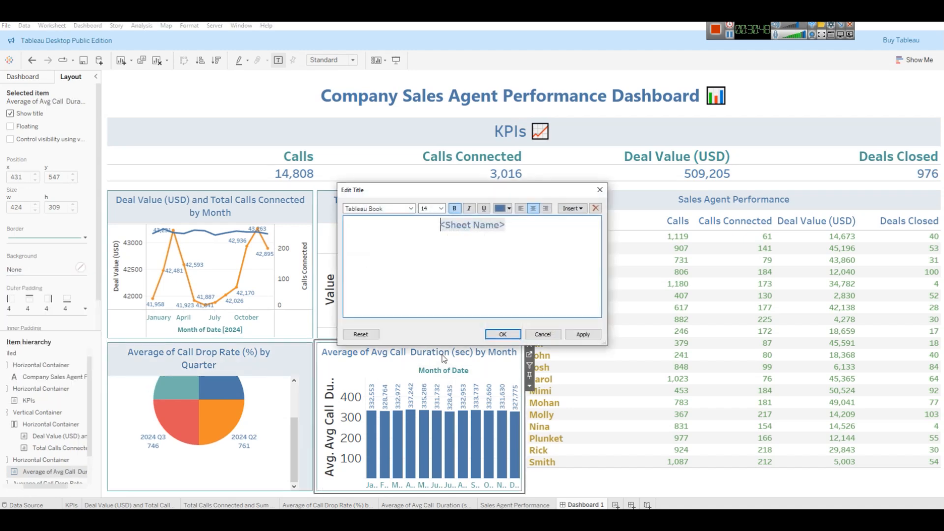
pyautogui.click(543, 334)
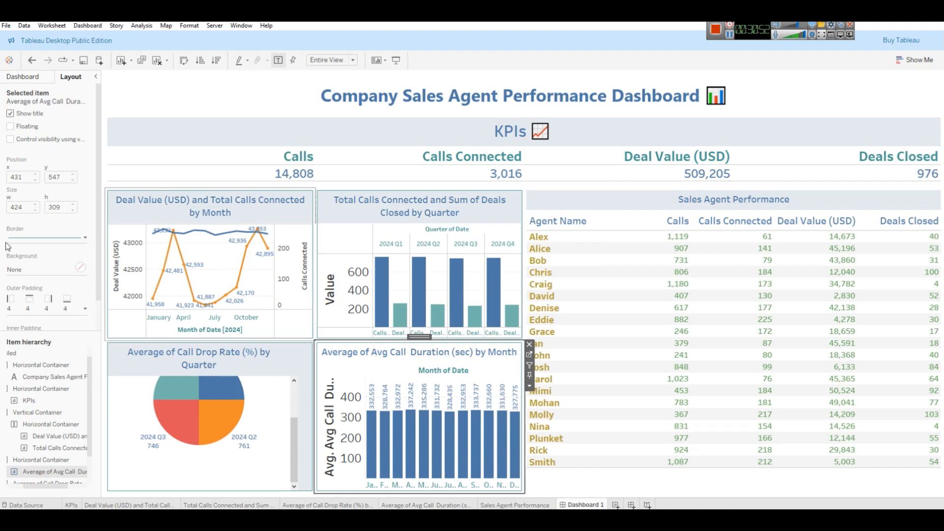
pyautogui.click(81, 268)
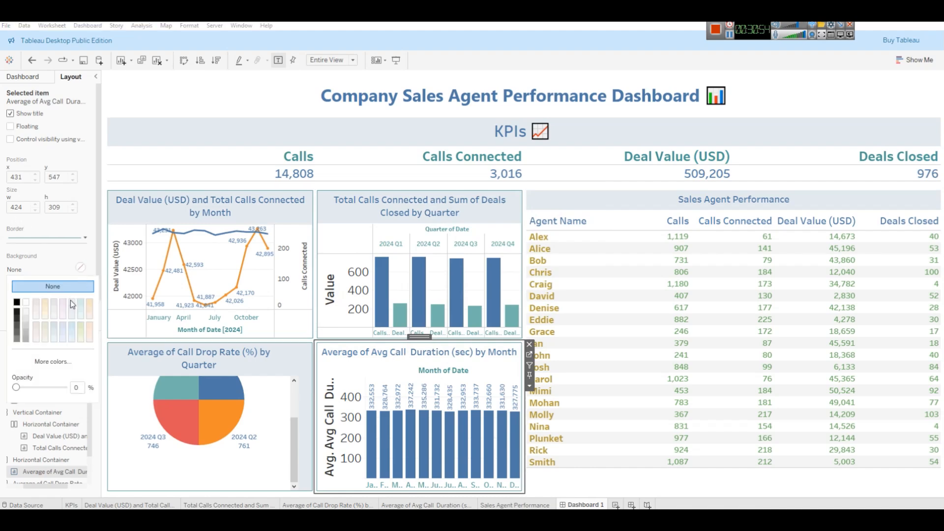
pyautogui.doubleClick(444, 361)
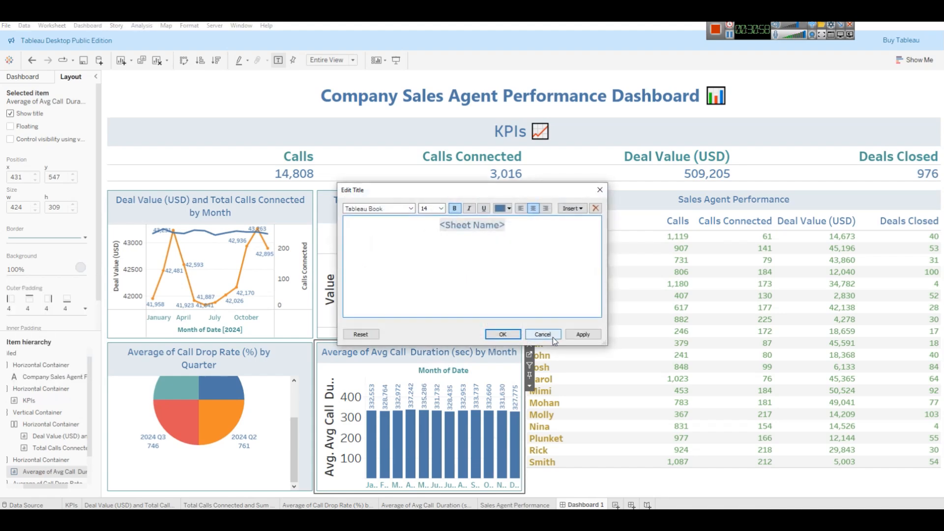
pyautogui.click(552, 338)
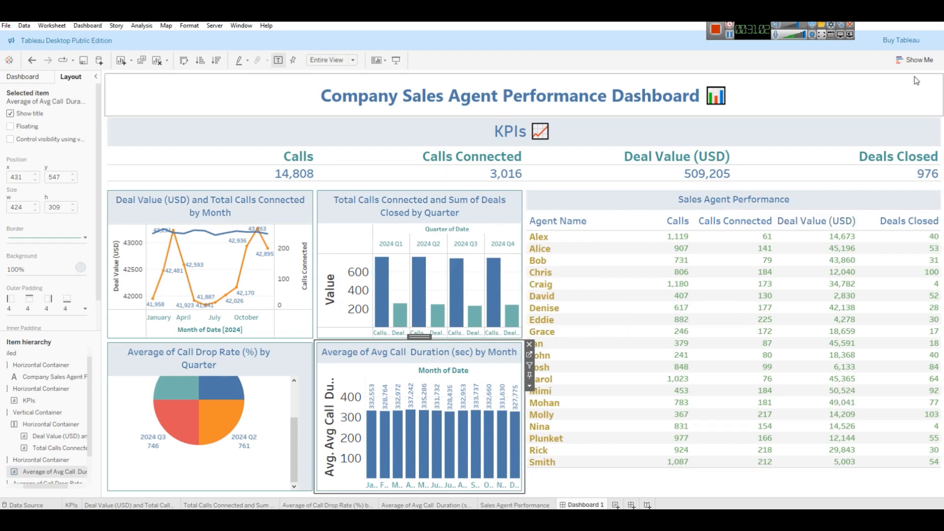
# Fill the horizontal container holding the dashboard header with a custom dark slate-blue background colour
pyautogui.click(797, 98)
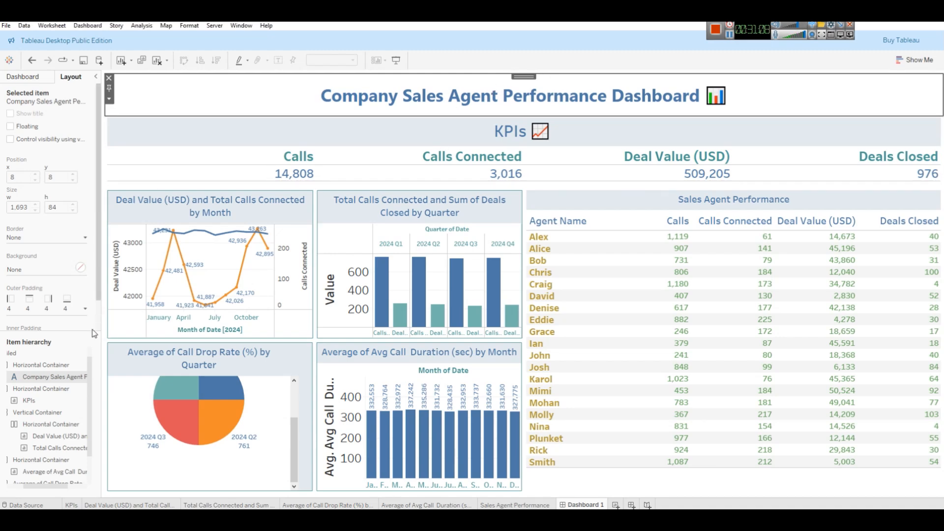
pyautogui.click(25, 366)
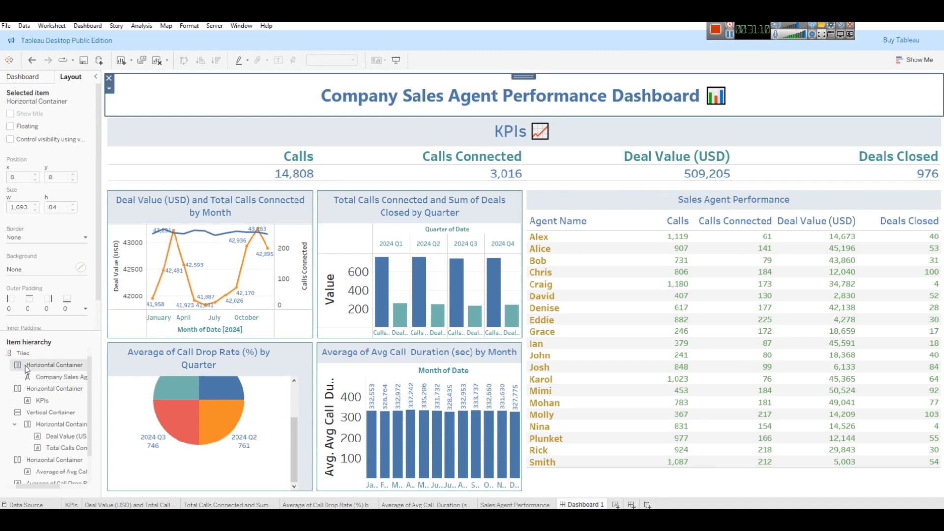
pyautogui.click(79, 268)
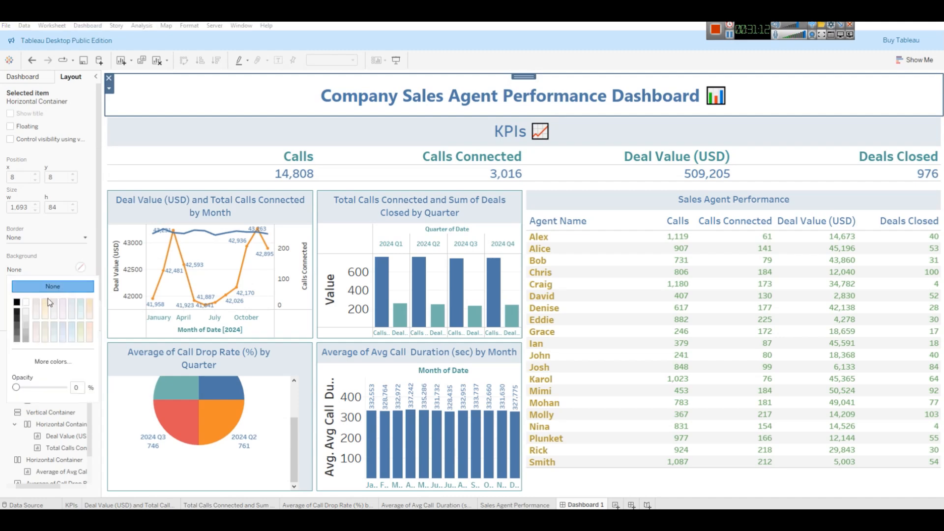
pyautogui.click(20, 304)
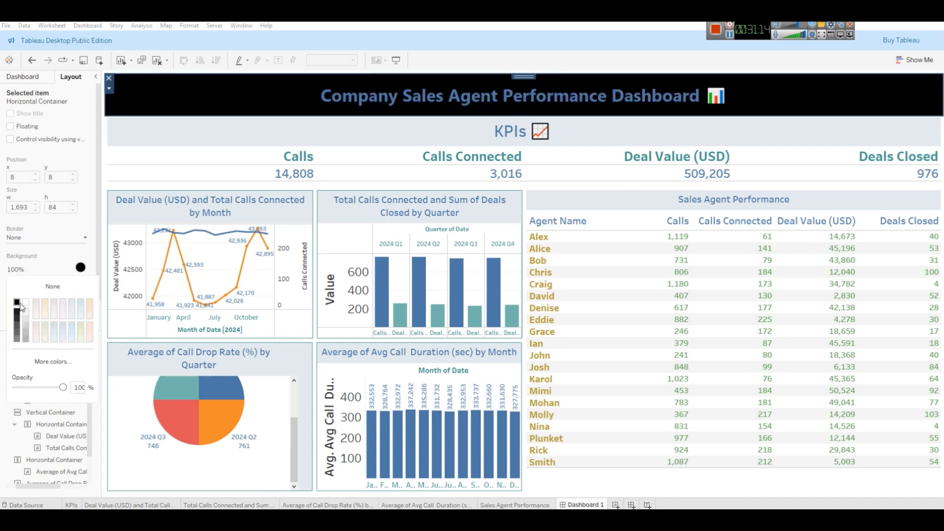
pyautogui.click(51, 361)
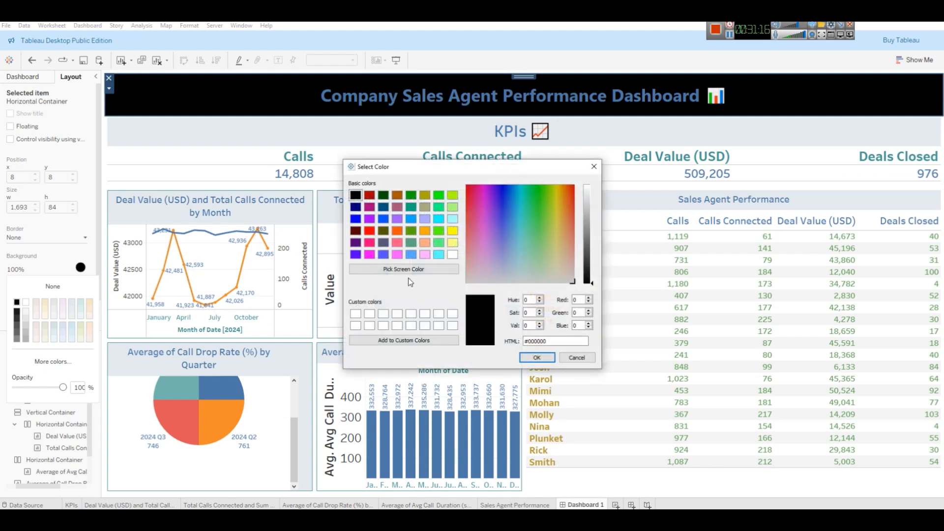
pyautogui.click(504, 204)
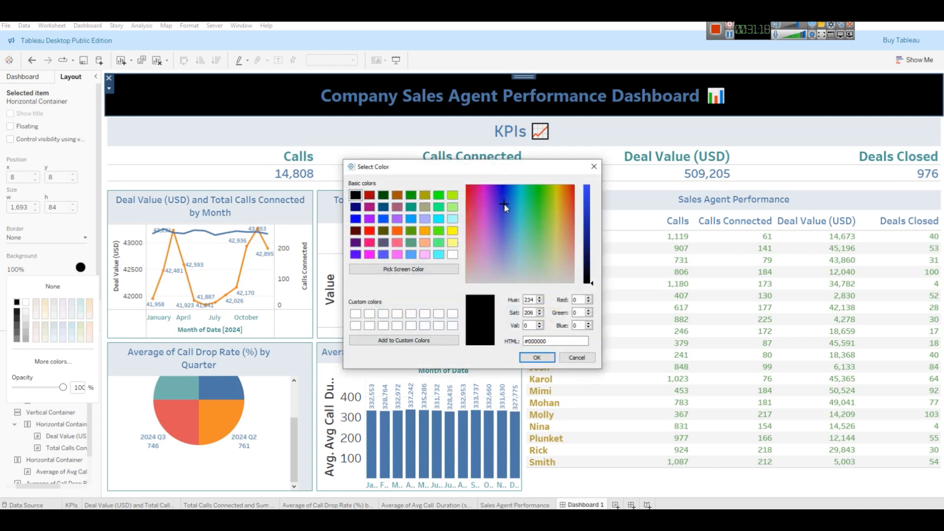
pyautogui.click(503, 219)
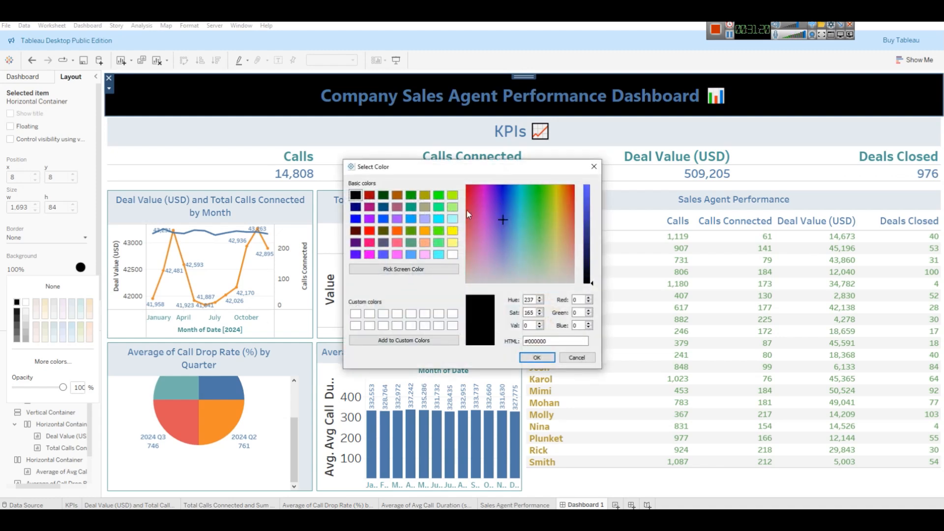
pyautogui.click(506, 246)
pyautogui.click(589, 239)
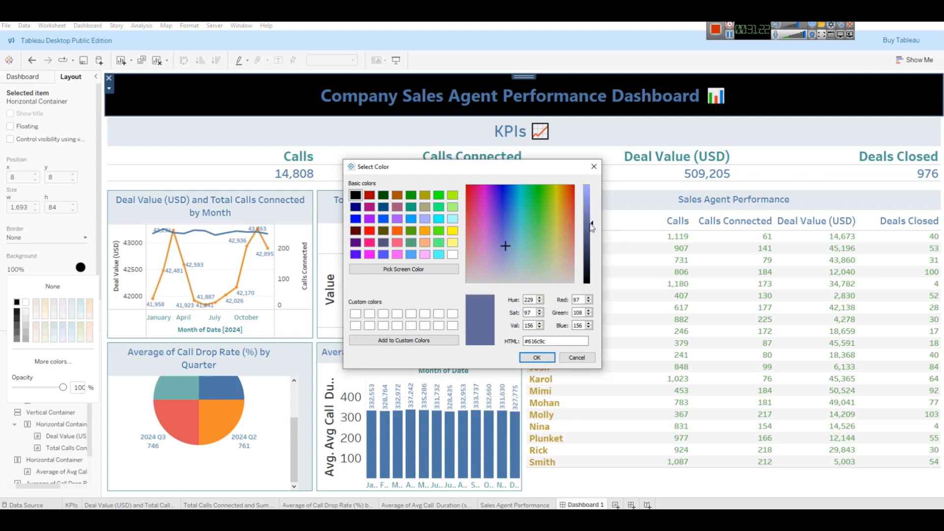
pyautogui.click(537, 358)
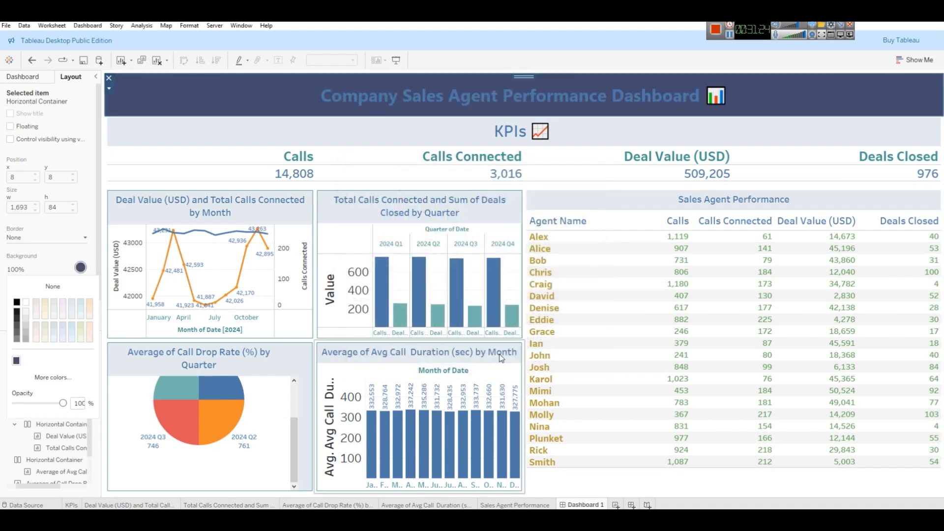
# Change the colour of the whole Company Sales Agent Performance Dashboard header text to light grey
pyautogui.doubleClick(480, 98)
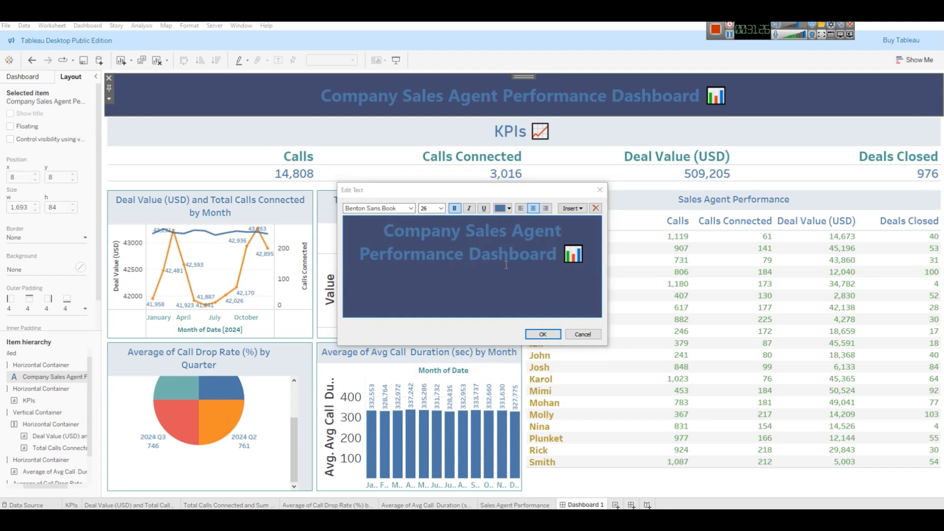
pyautogui.hotkey('ctrl', 'a')
pyautogui.click(509, 208)
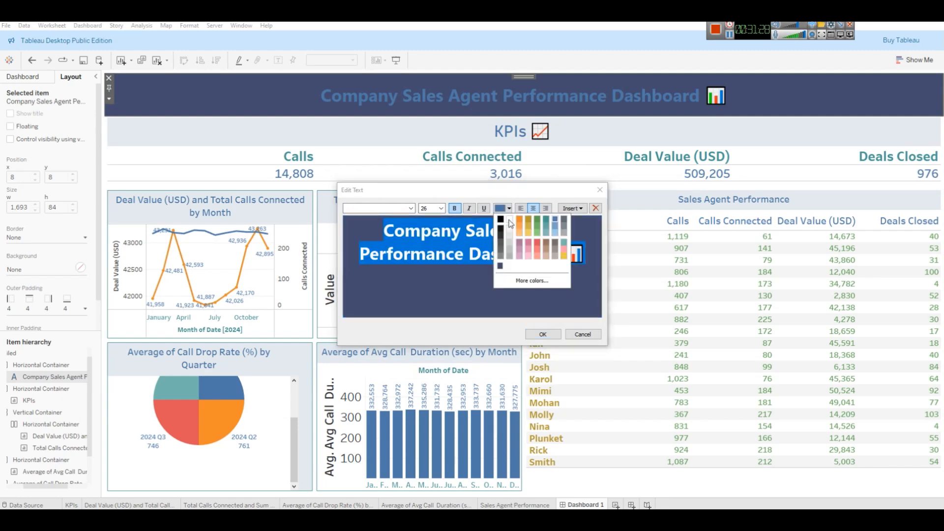
pyautogui.click(509, 219)
pyautogui.click(511, 211)
pyautogui.click(509, 235)
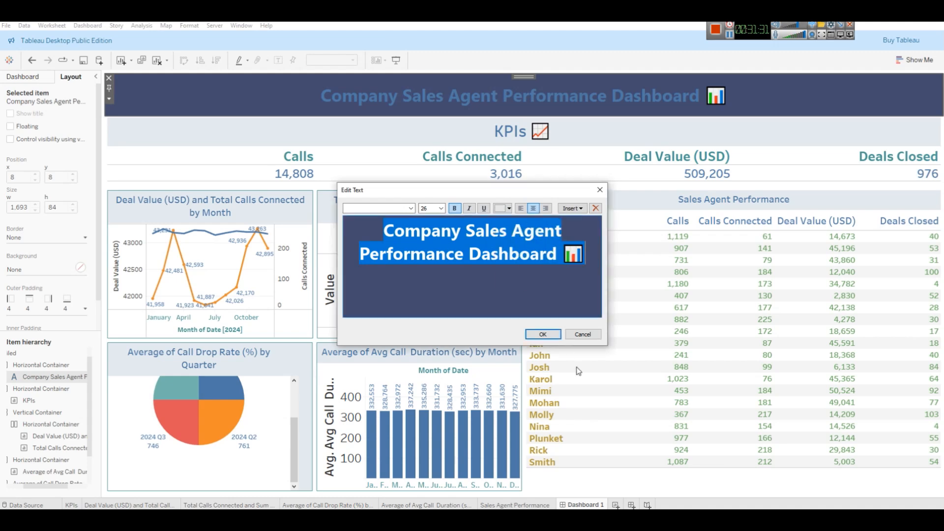
pyautogui.click(555, 335)
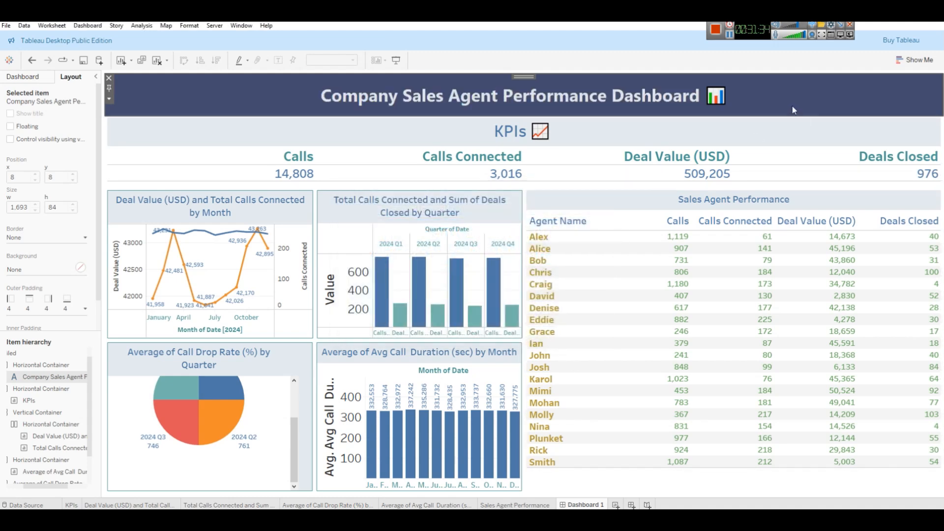
# View the finished dashboard in presentation mode and examine the KPI row, charts and individual agent figures
pyautogui.click(800, 141)
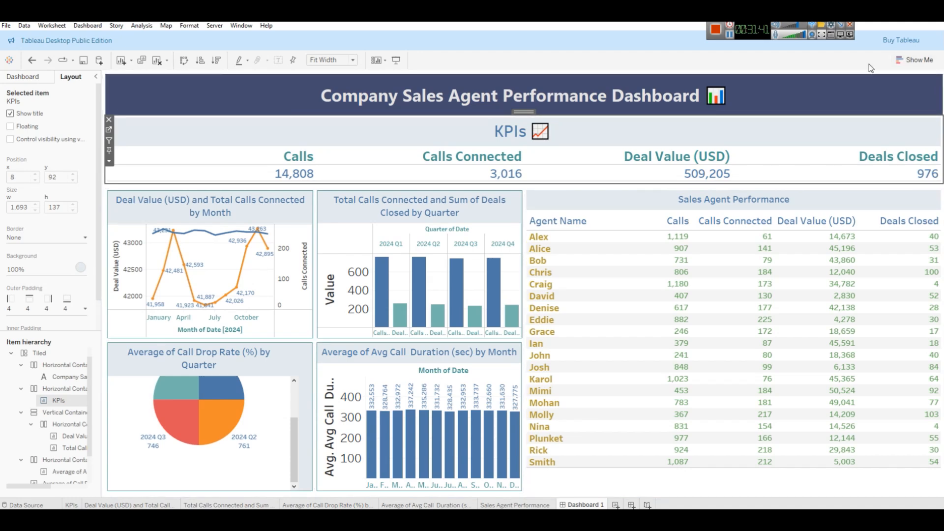
pyautogui.click(397, 60)
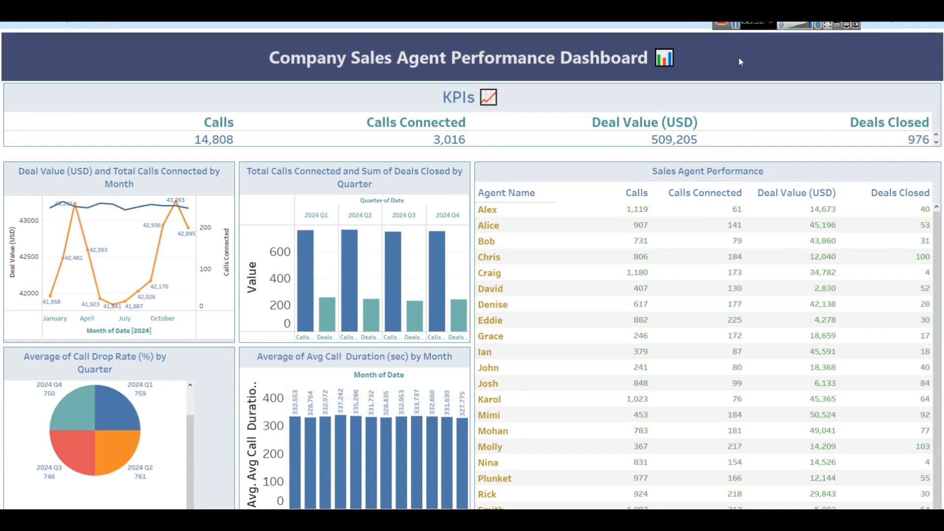
pyautogui.moveTo(349, 268)
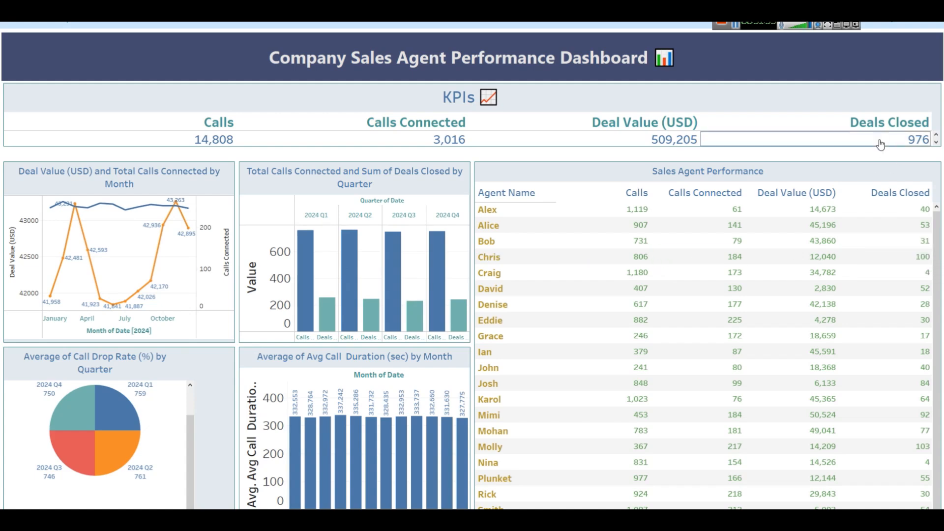
pyautogui.click(630, 270)
pyautogui.click(629, 270)
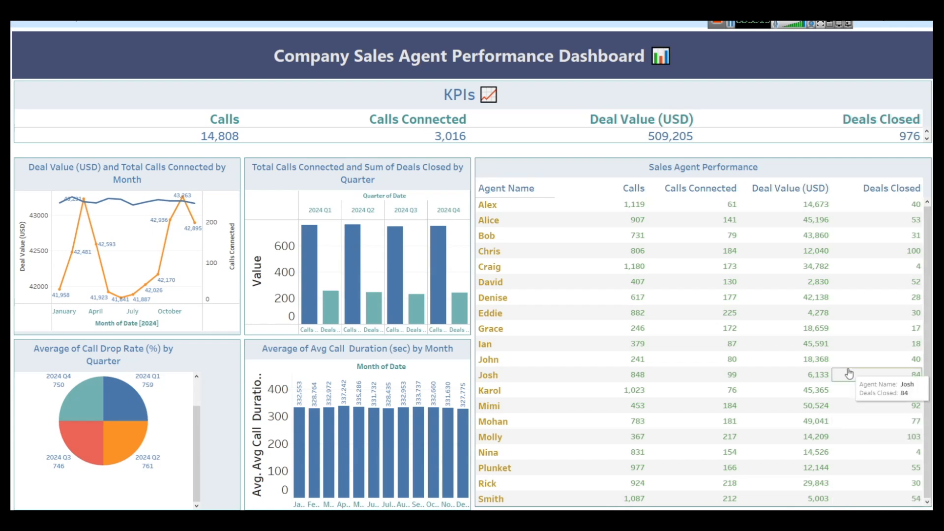
pyautogui.moveTo(800, 236)
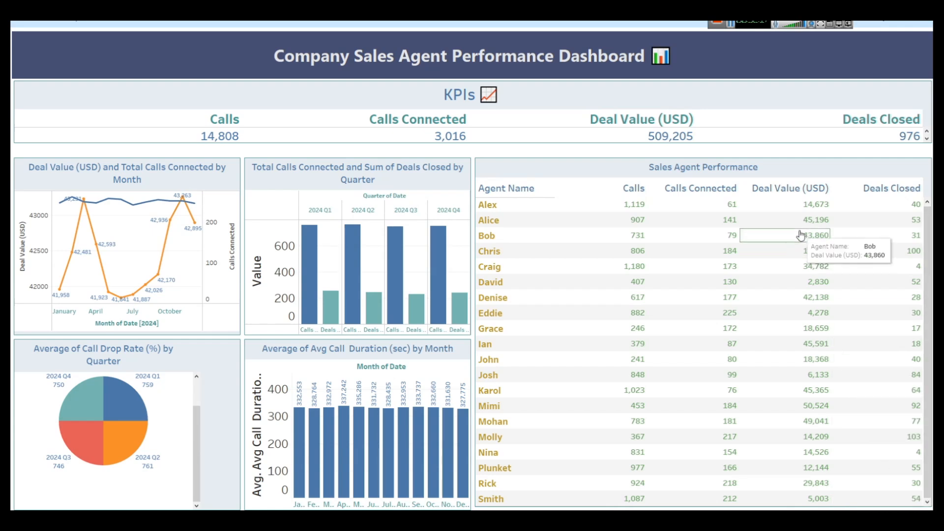